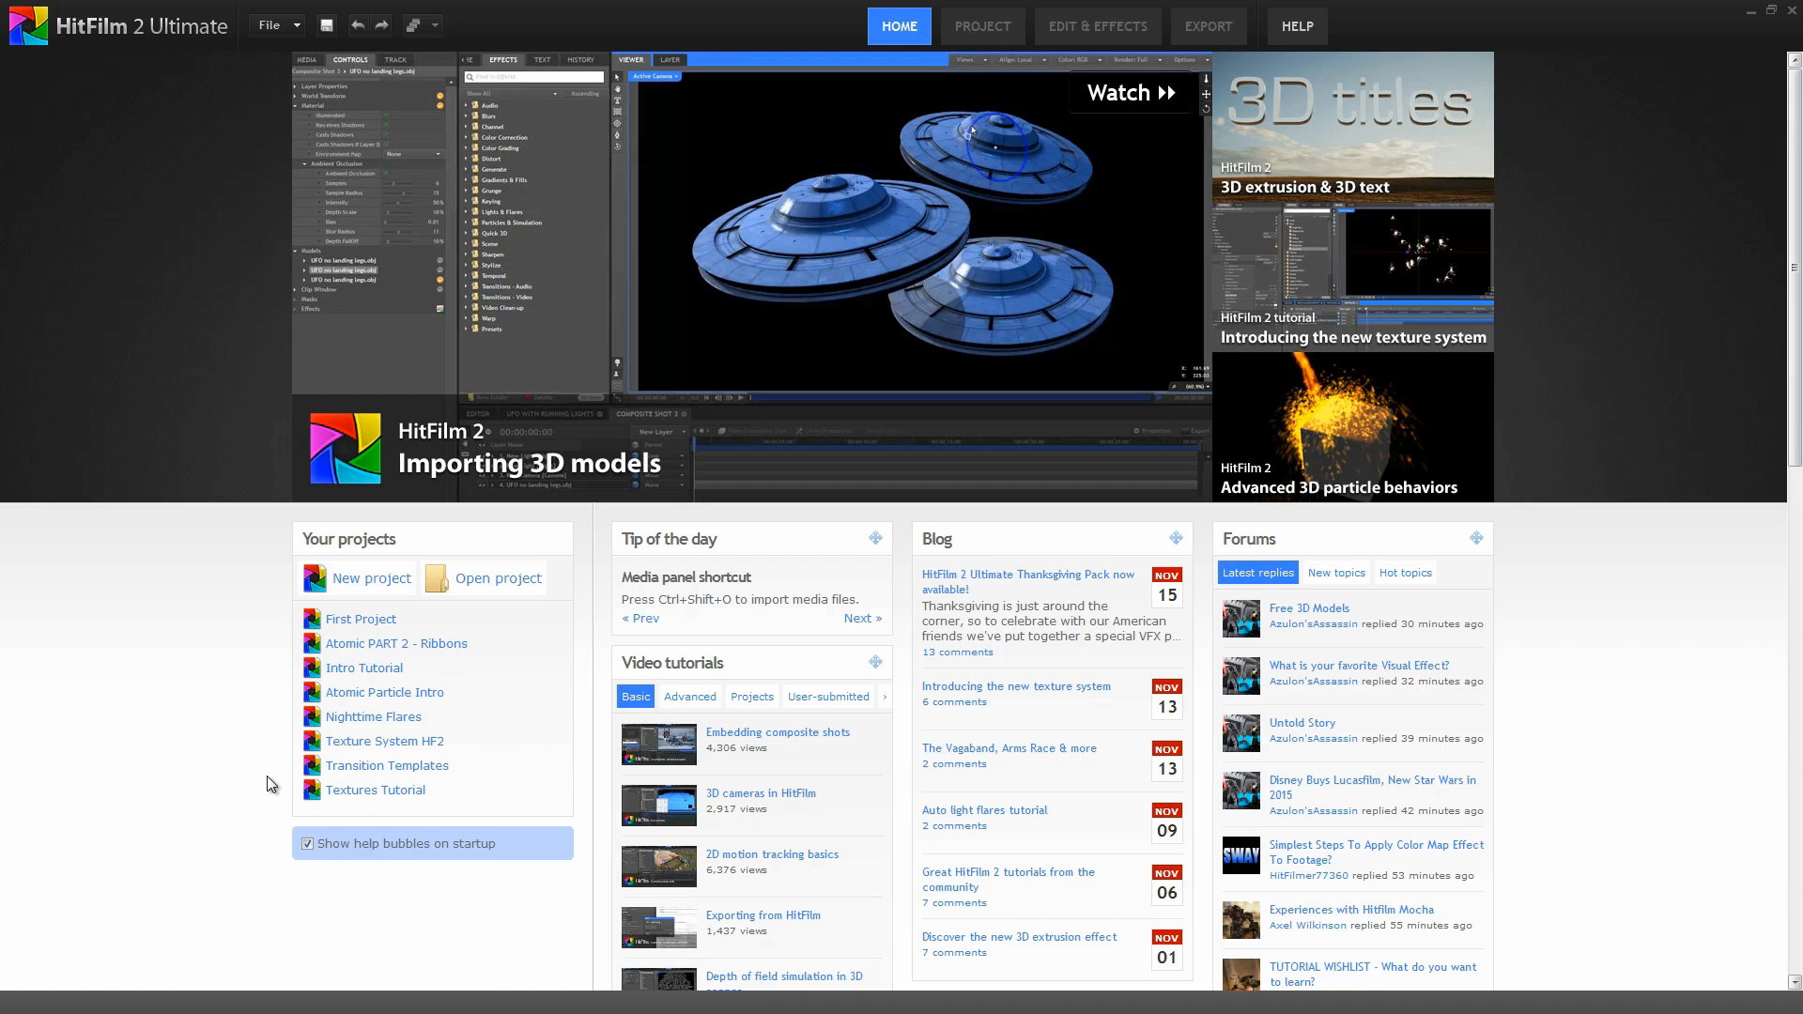
Step: Create a new project, keep the 1080p 25 template for the editor sequence, and start editing
click(377, 582)
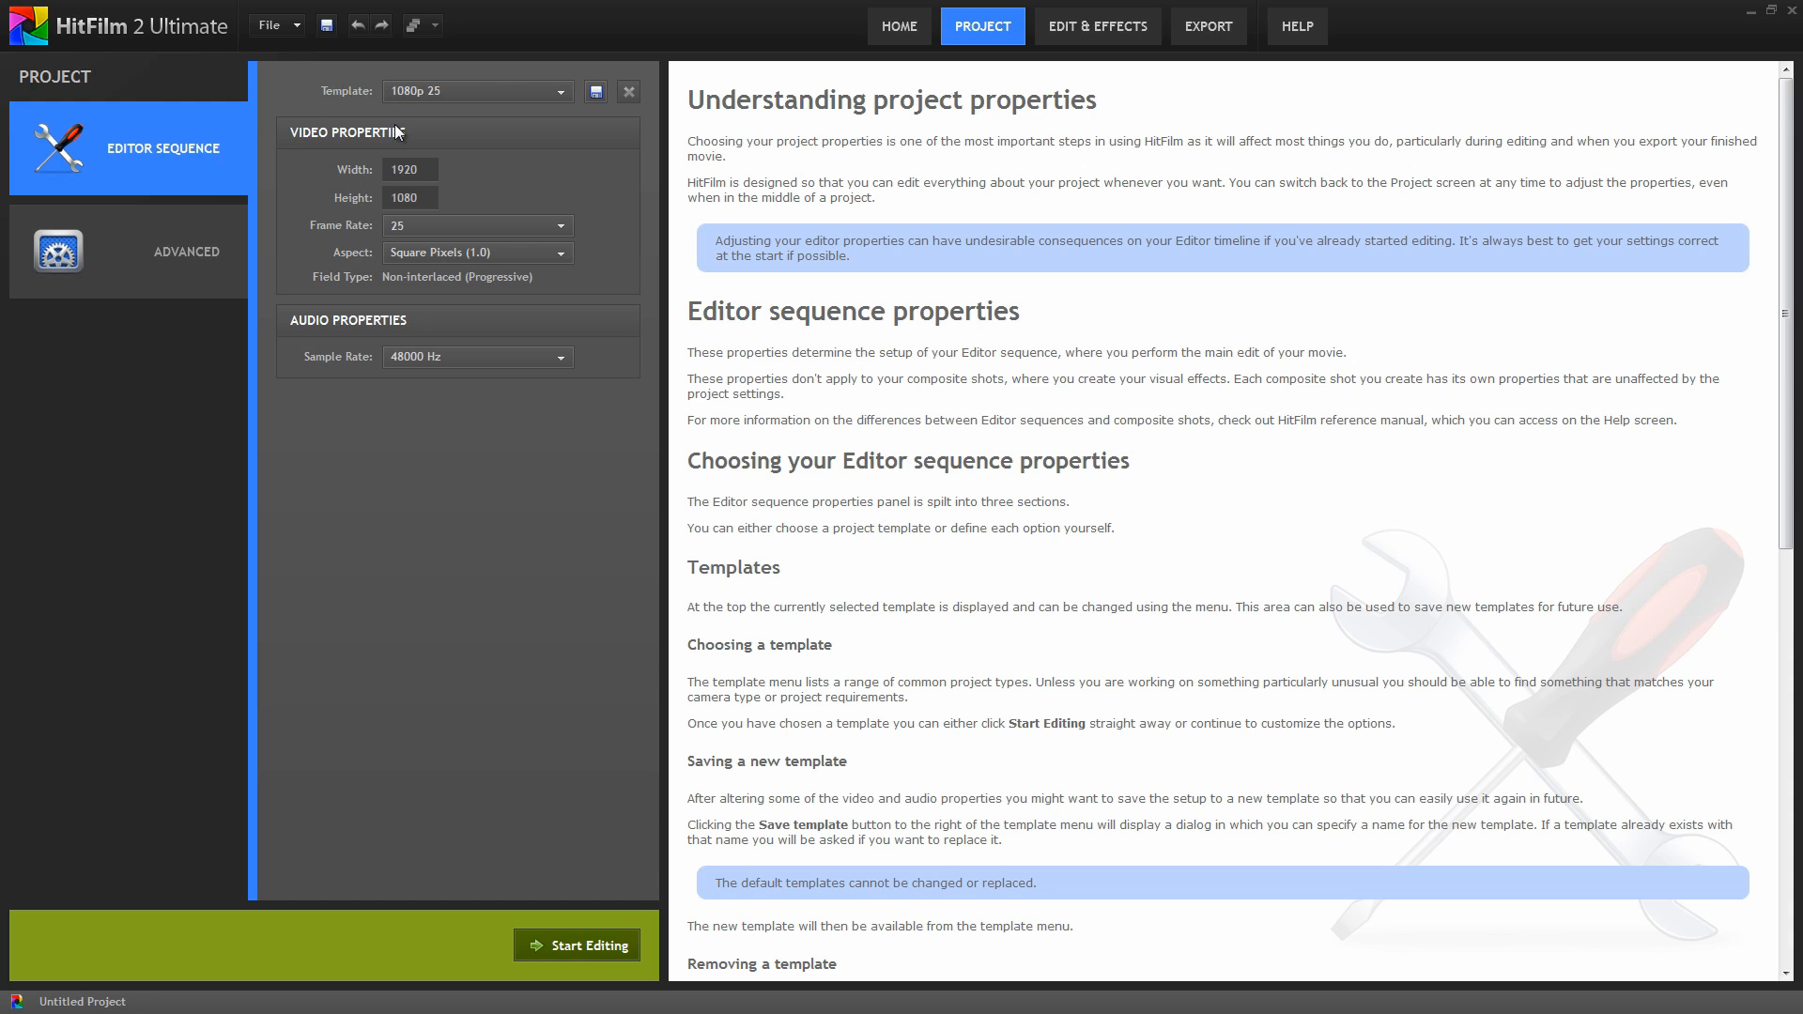
click(561, 91)
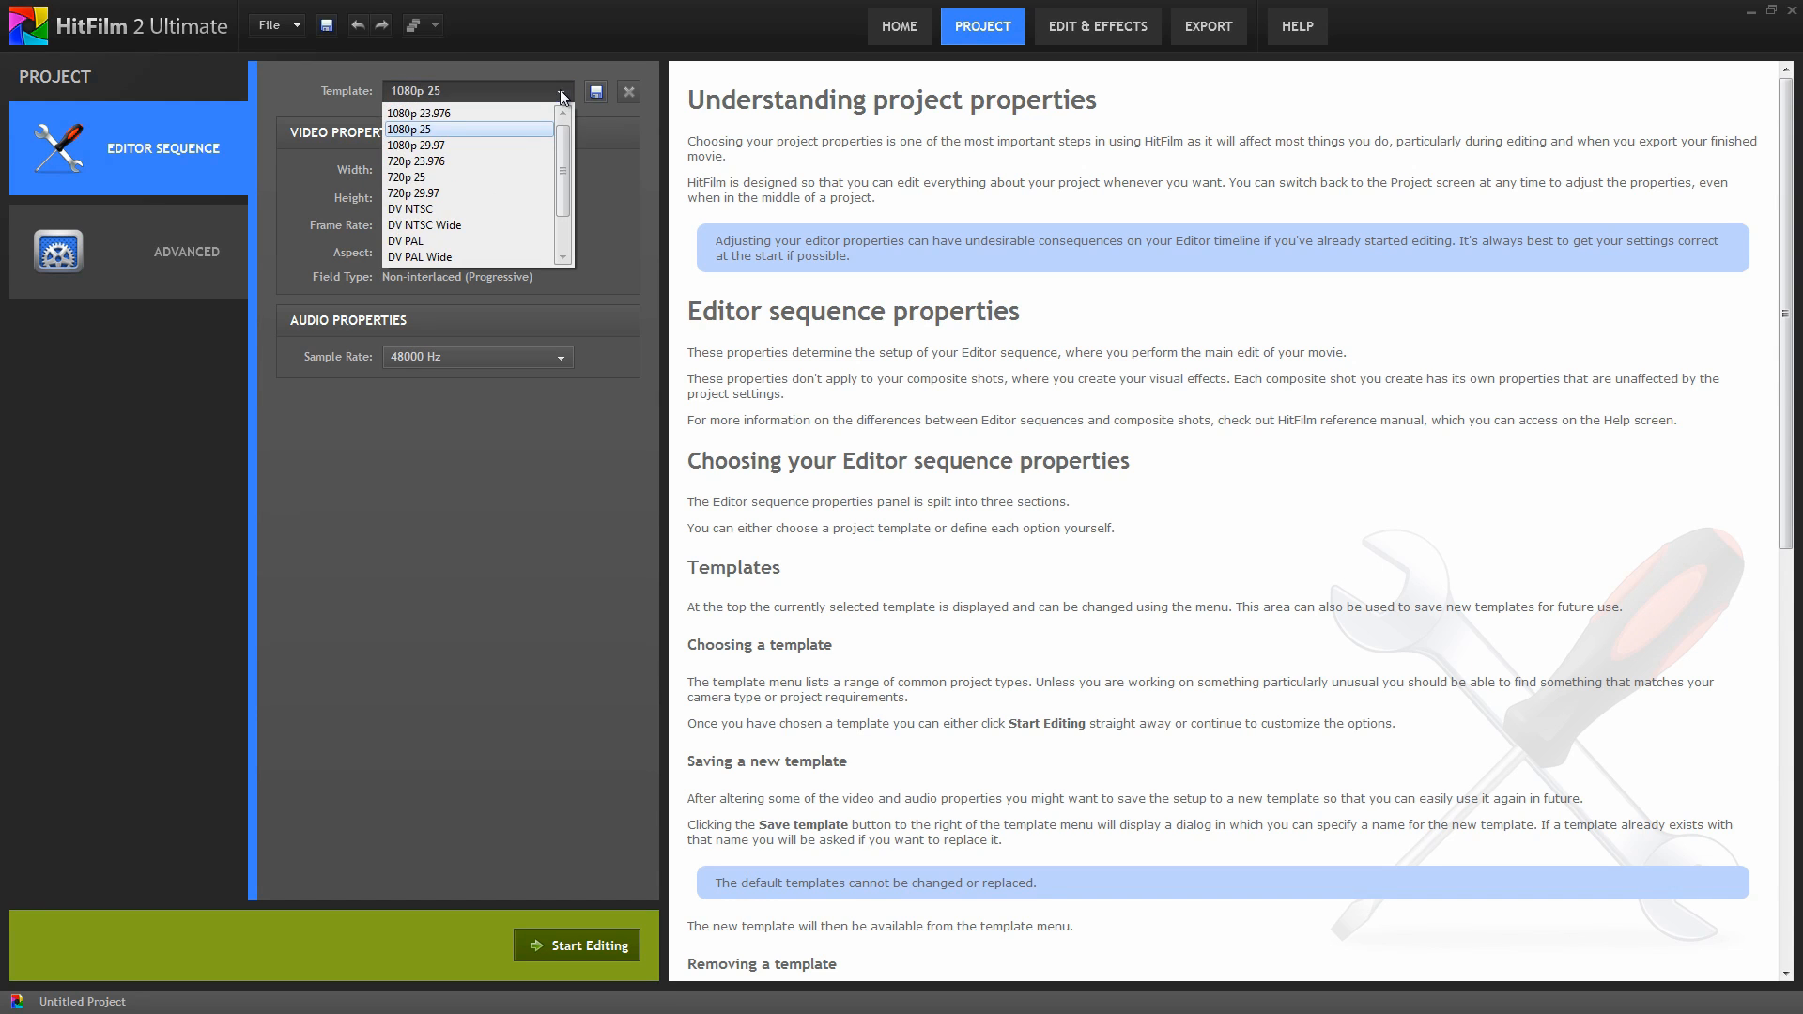
click(559, 88)
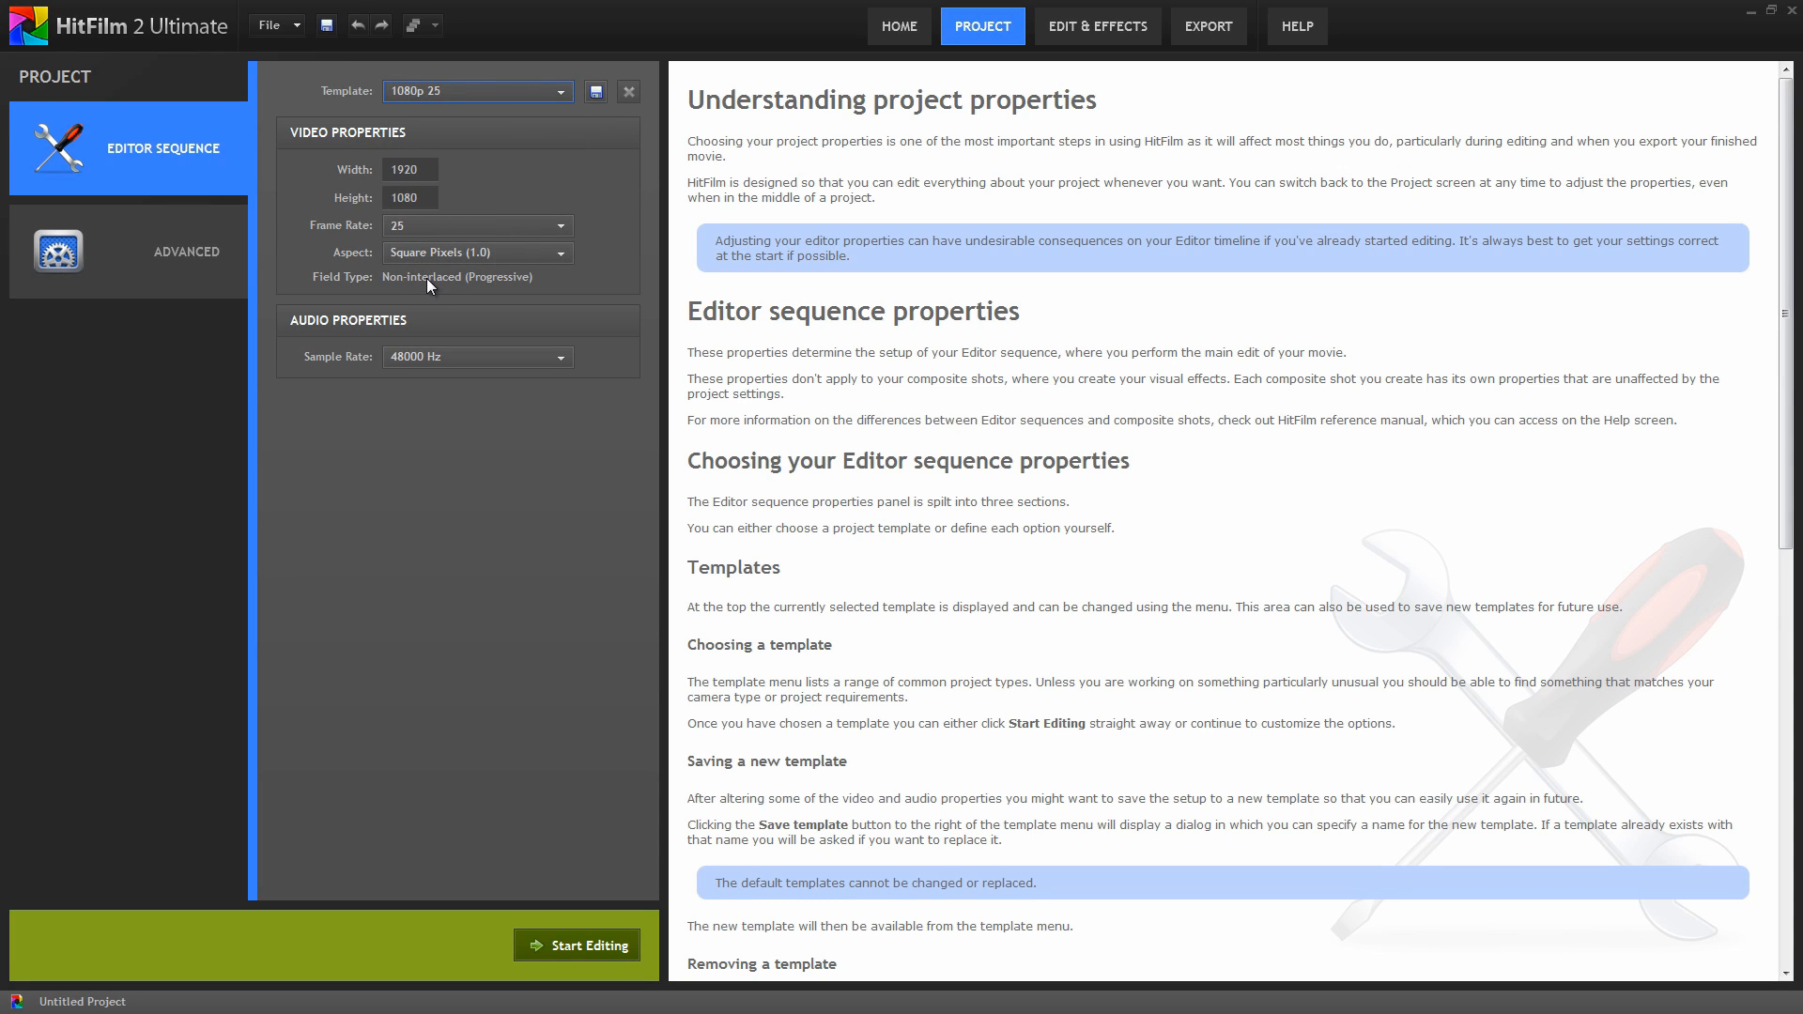
drag(1786, 195, 1542, 244)
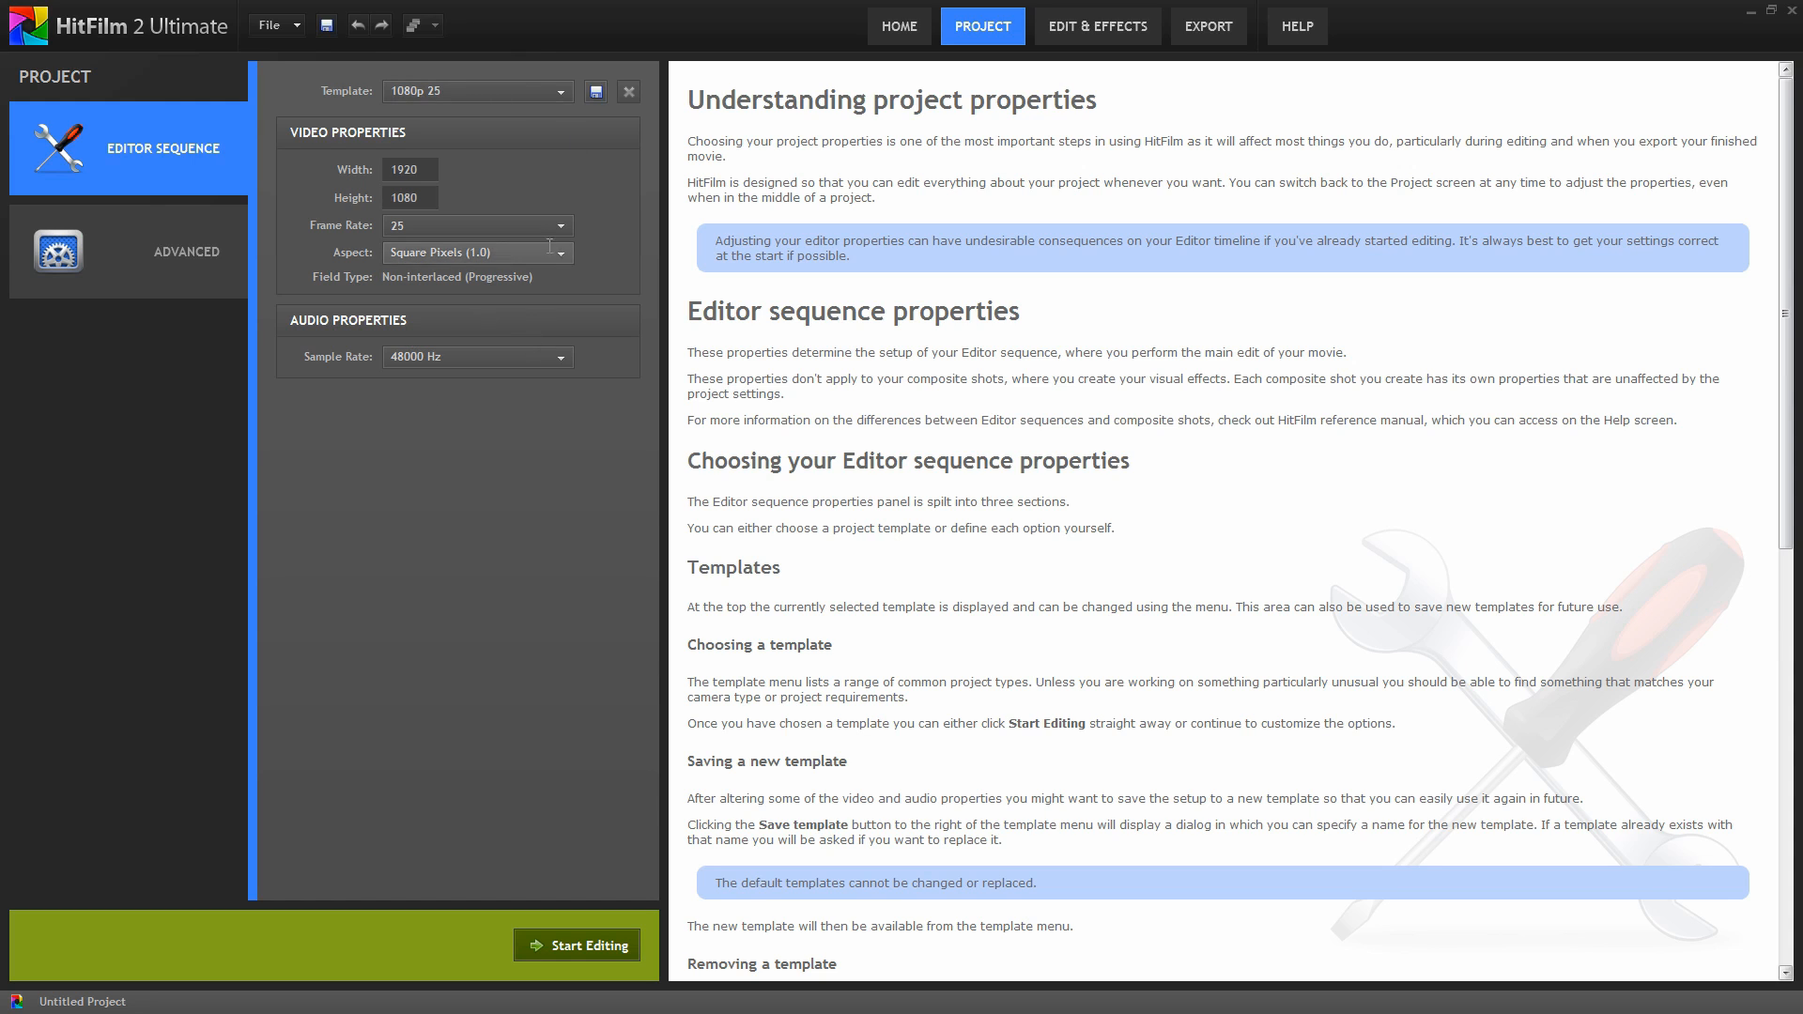
click(586, 945)
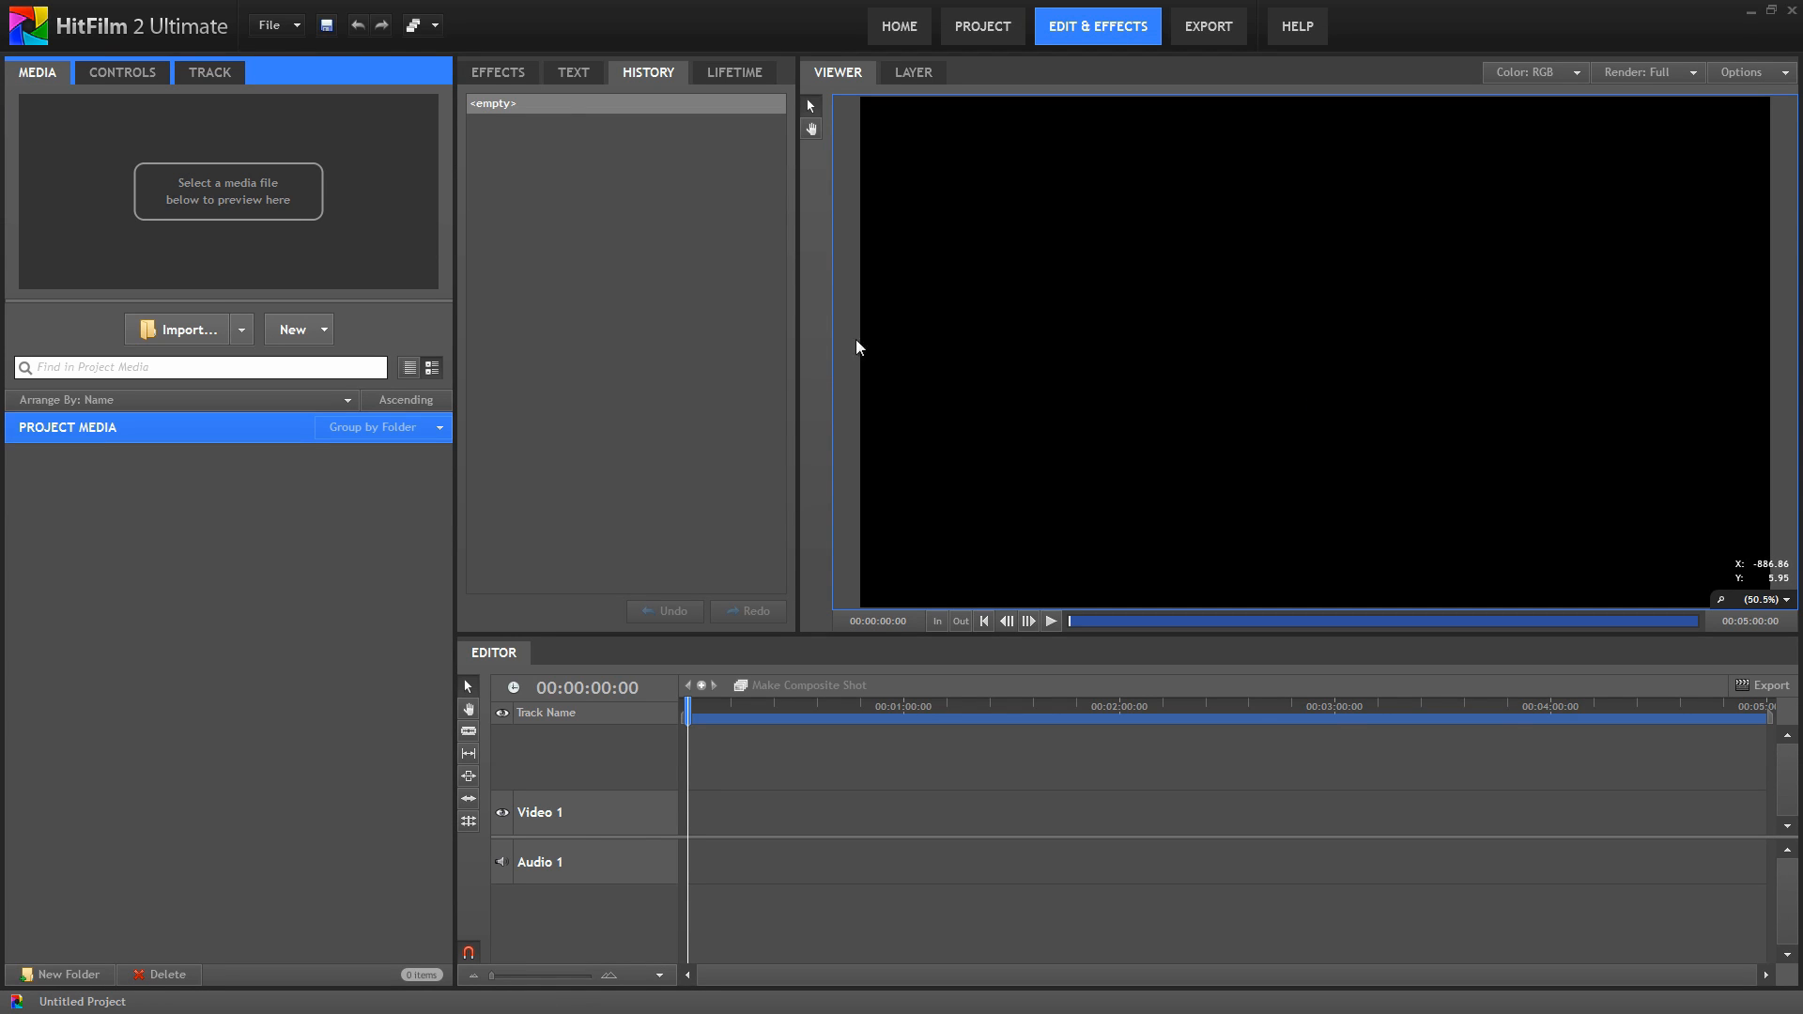
Step: Show the effects library, look over the controls and track settings, and return to the project media
click(507, 75)
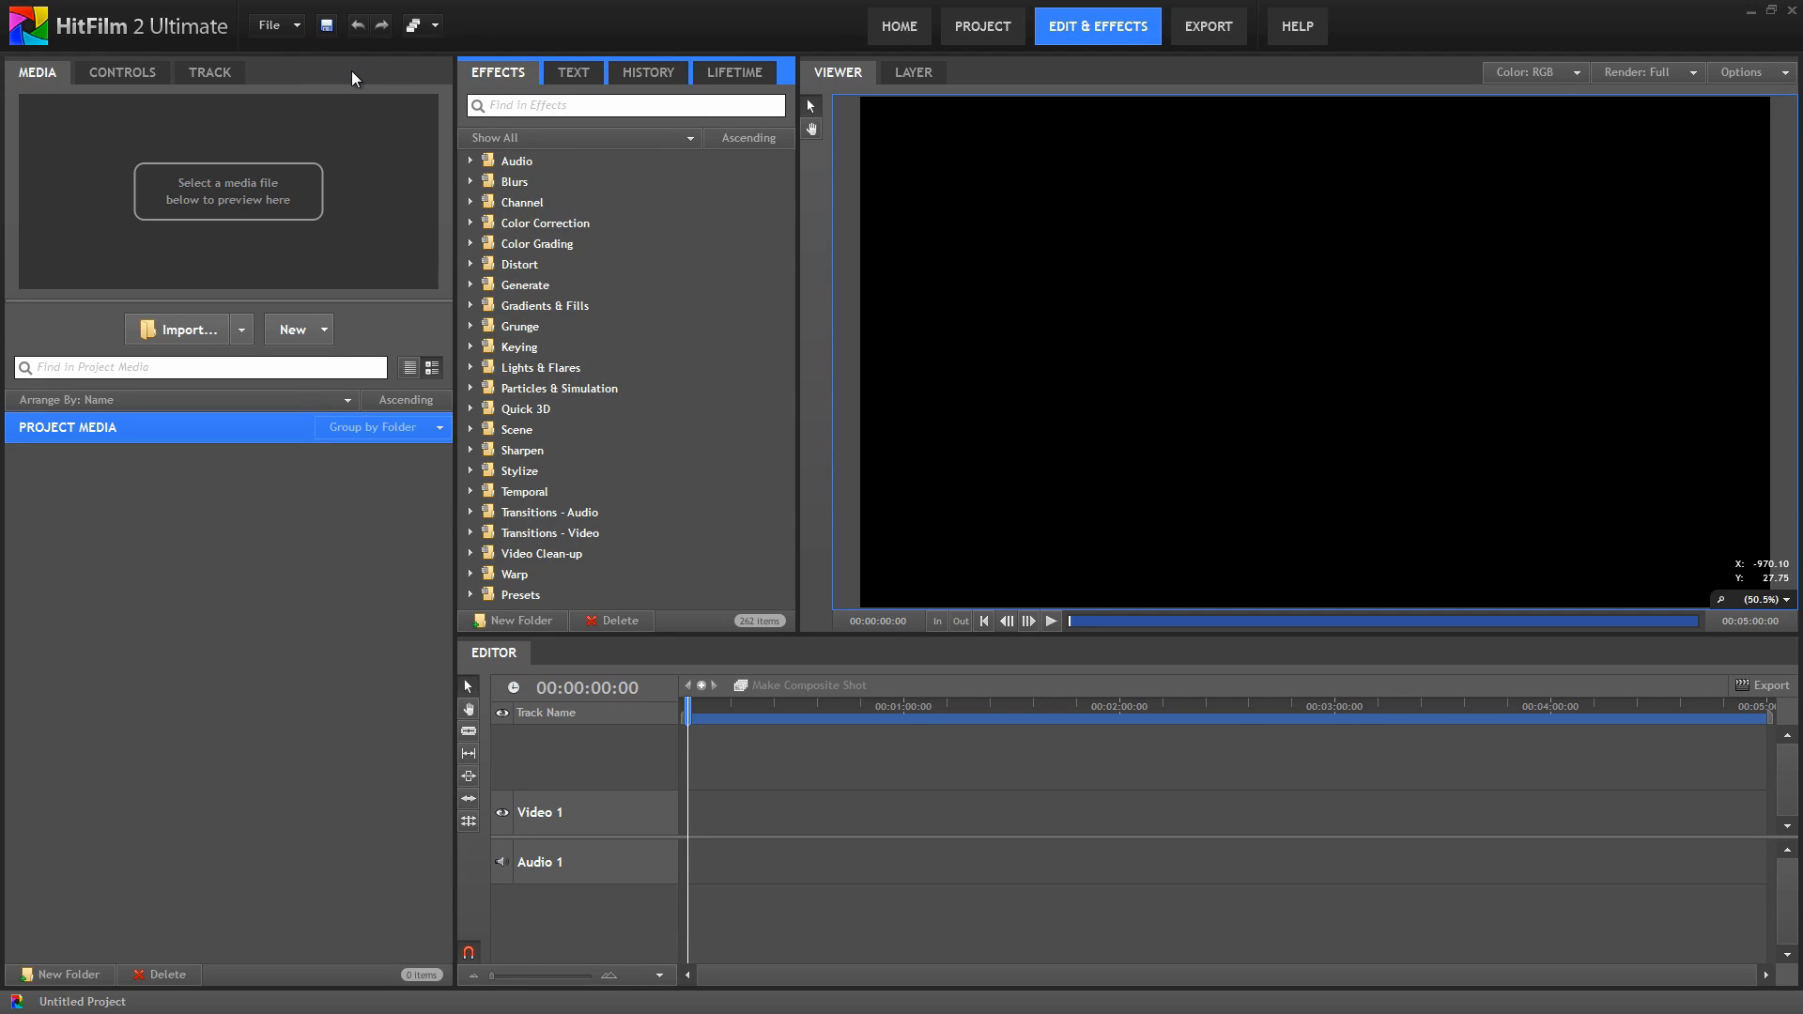
click(153, 73)
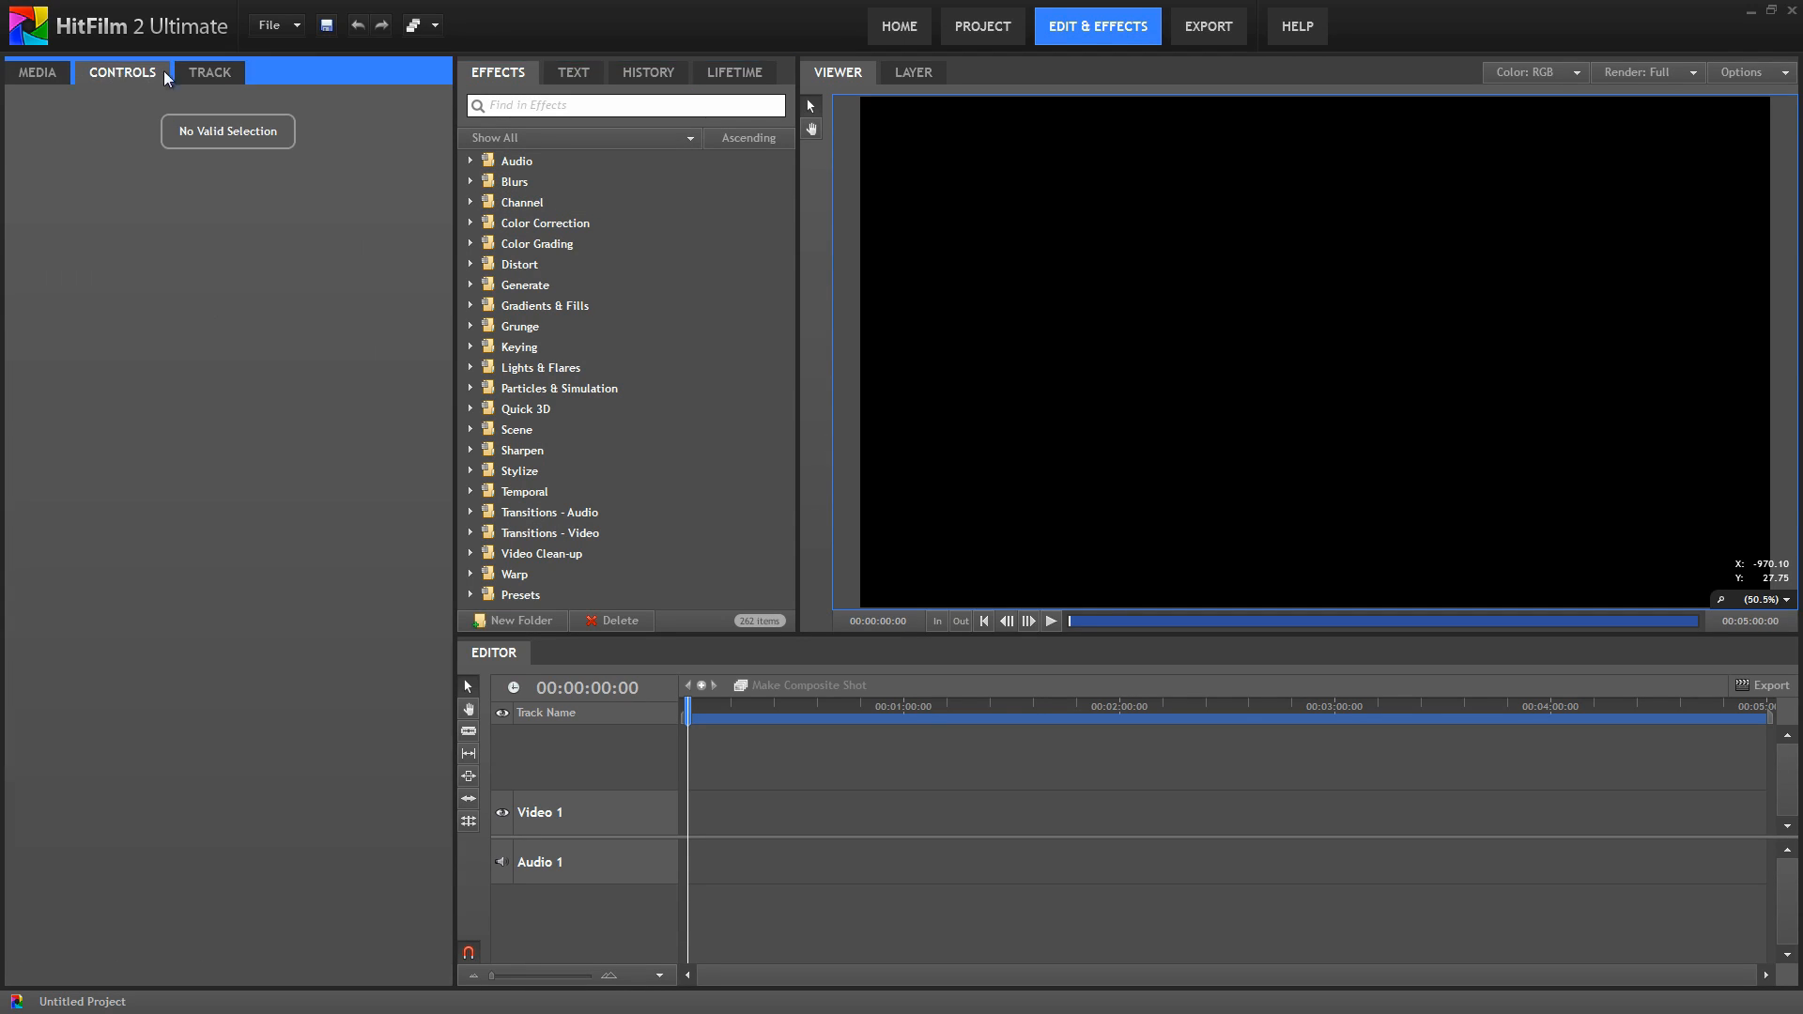
click(205, 69)
click(129, 73)
click(27, 75)
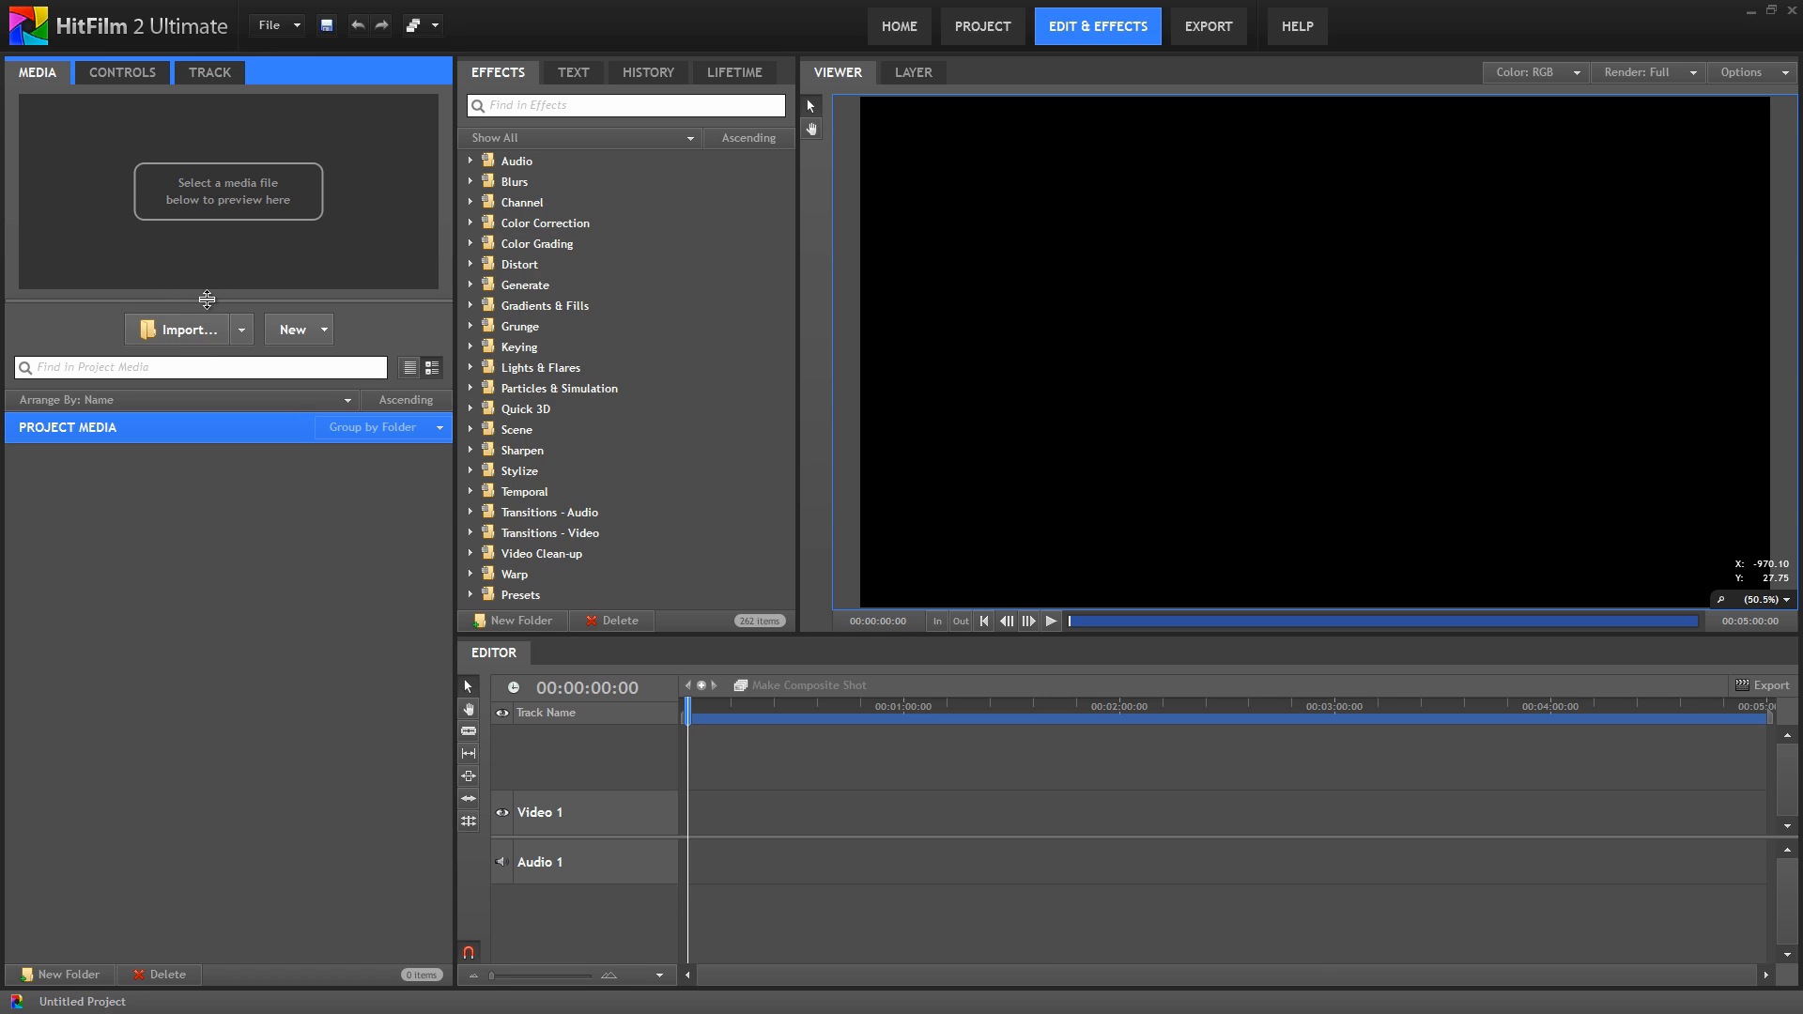
Step: Import Ambient 07.mp4, C001.mp4, C003.mp4, C010.mp4 and C013.mp4 from the P1 Footage folder in Dropbox
click(198, 331)
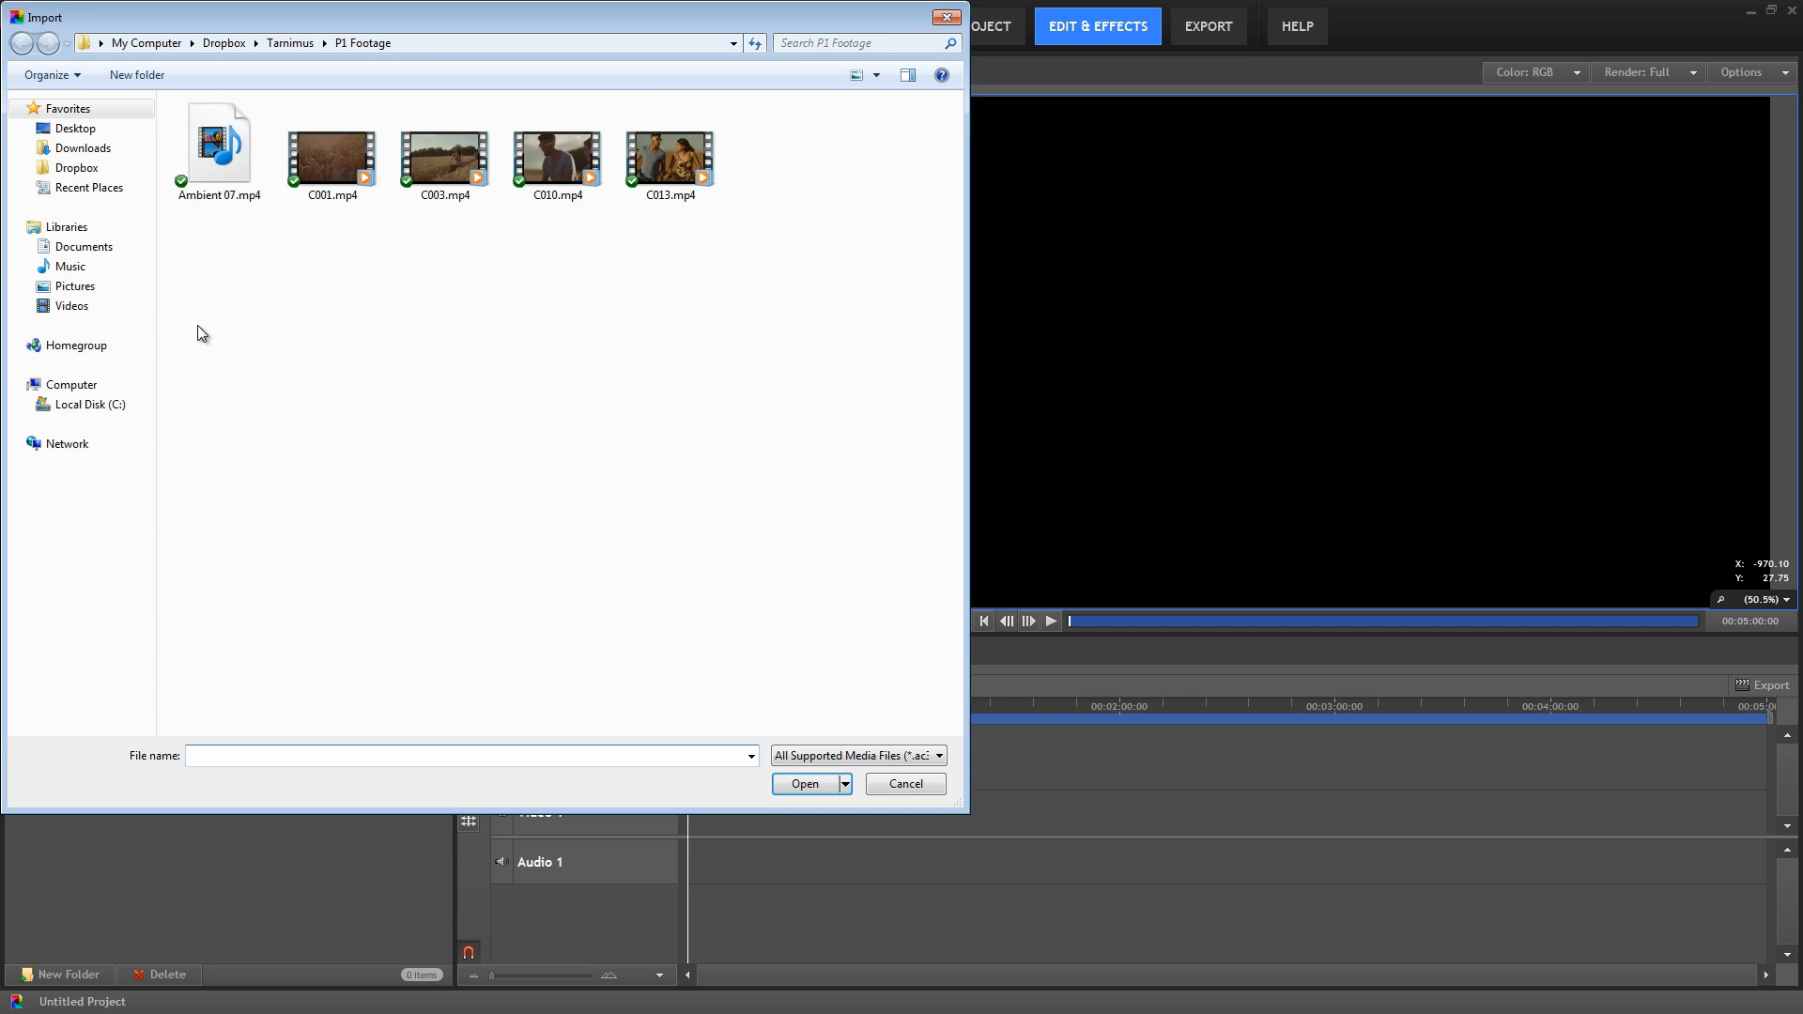
click(223, 43)
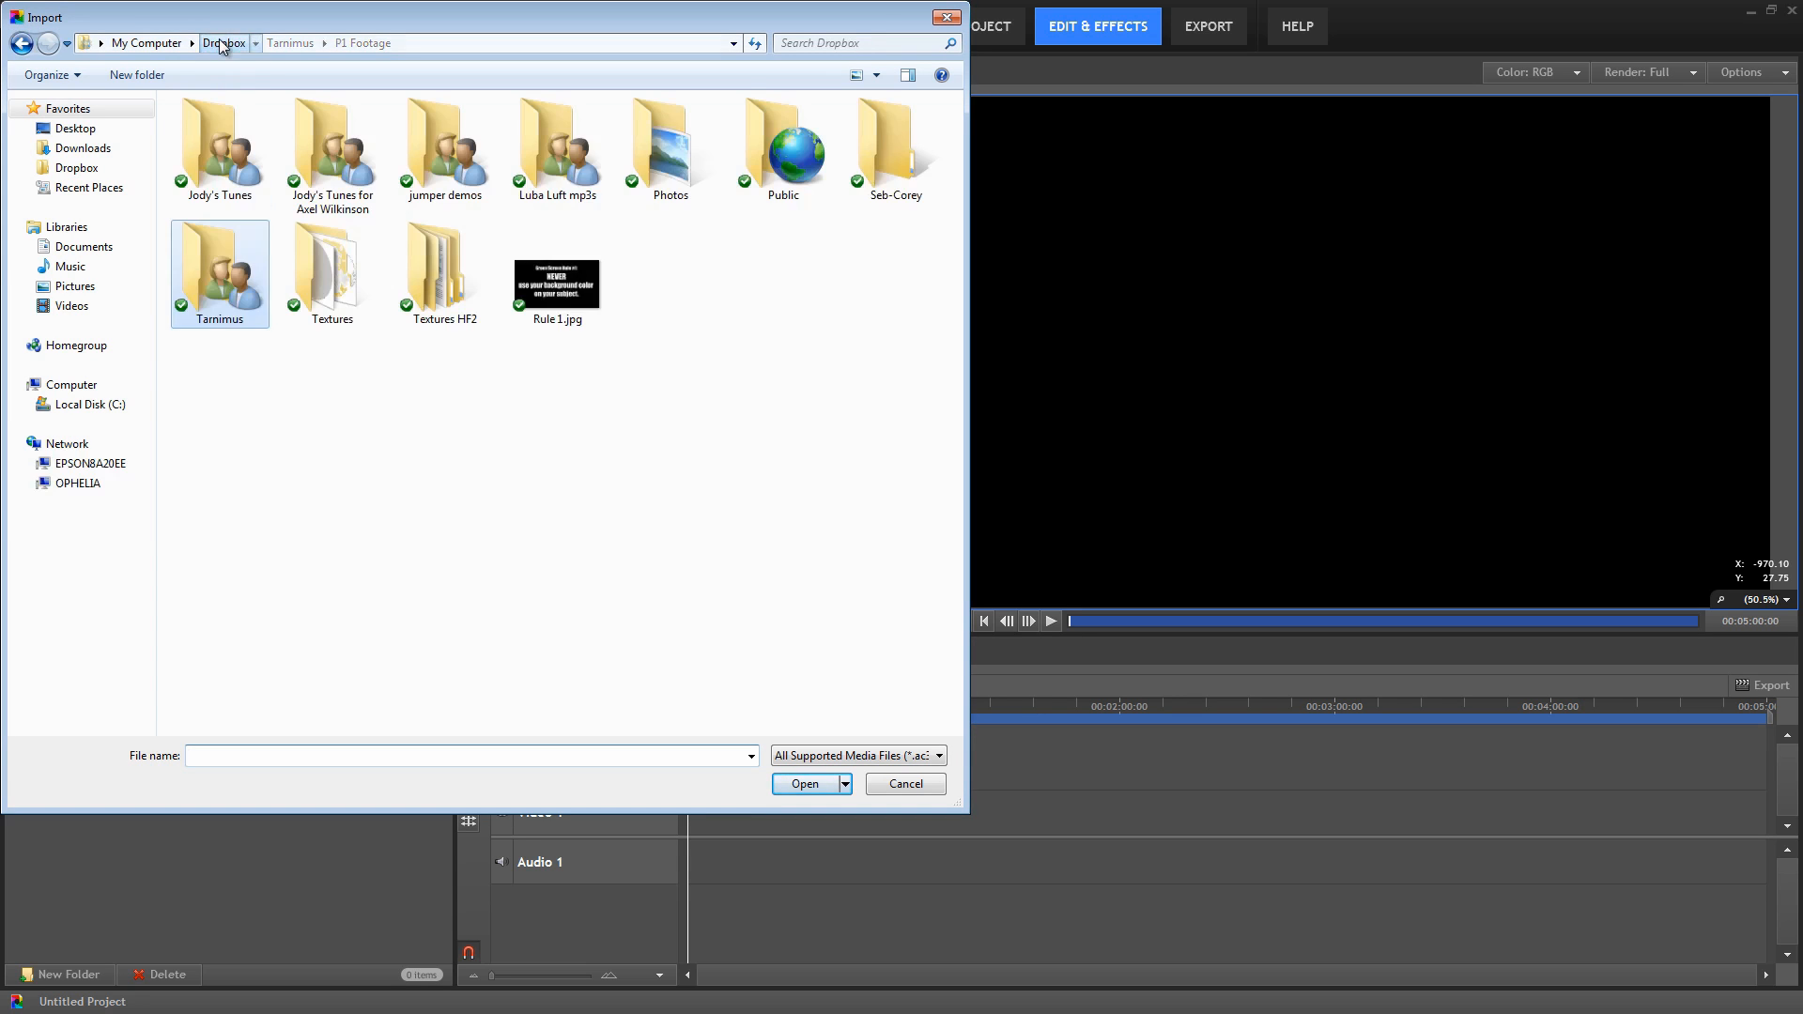
double_click(205, 256)
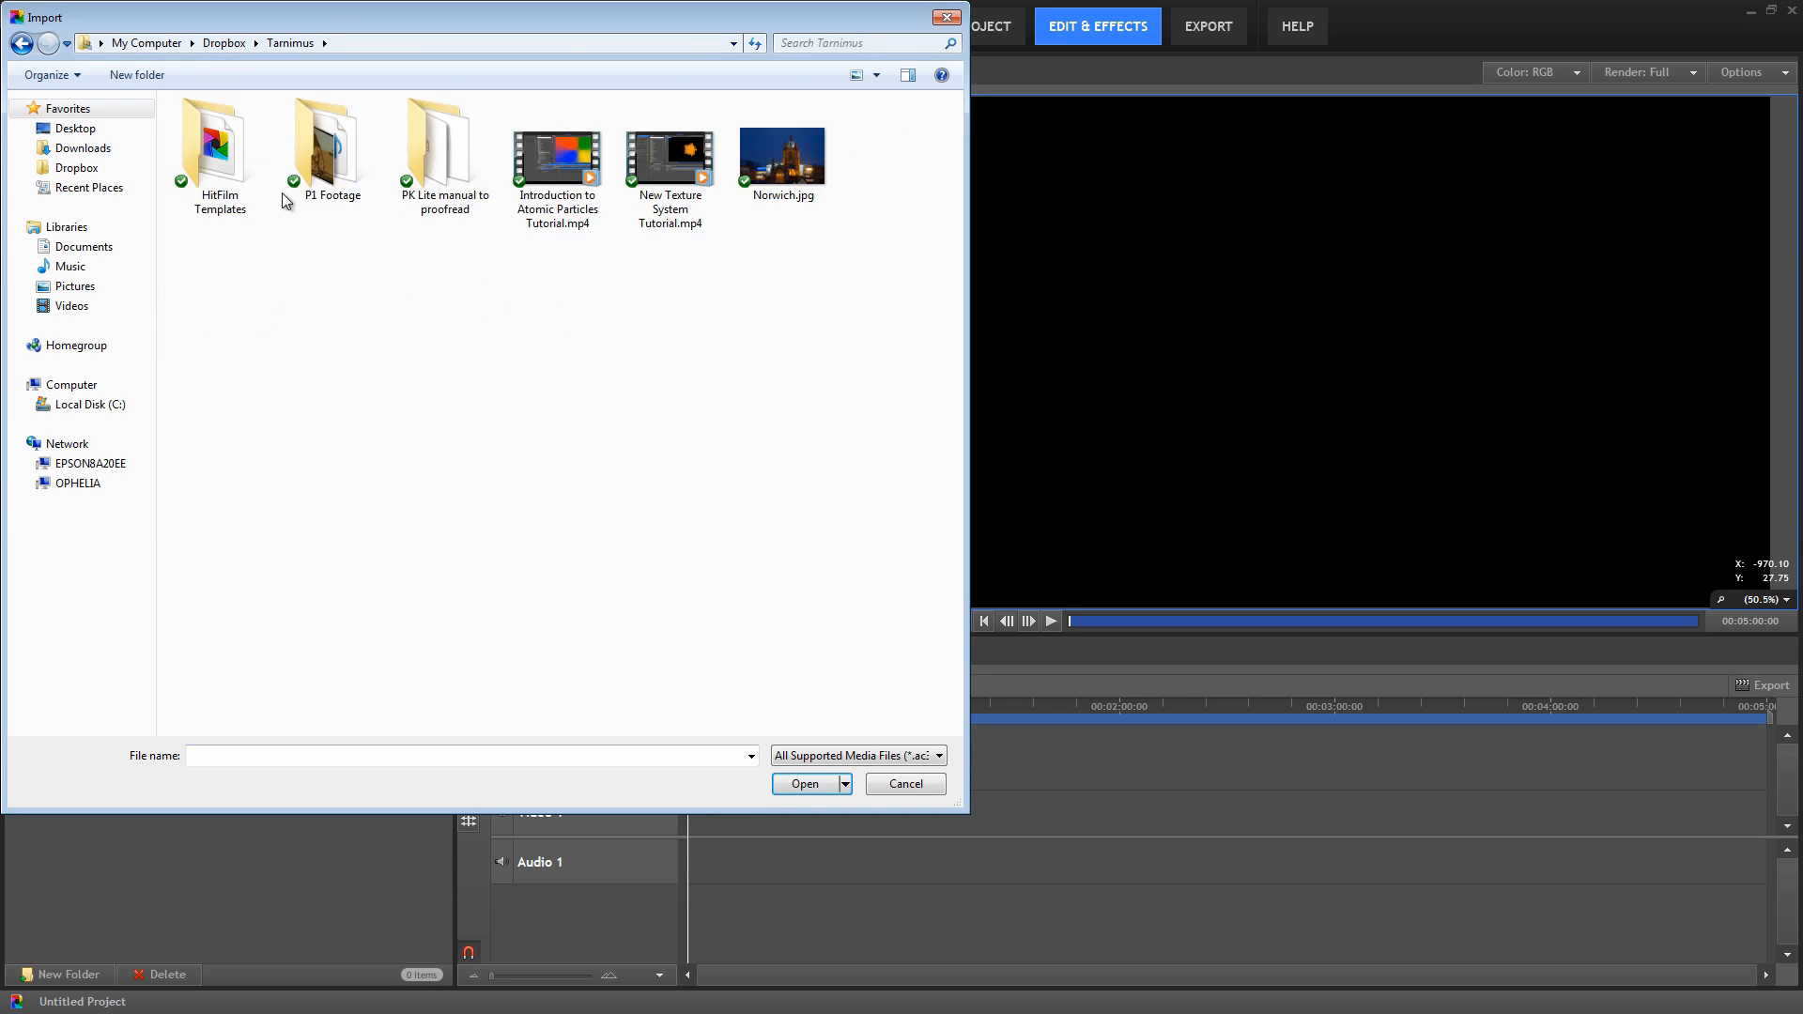
double_click(326, 152)
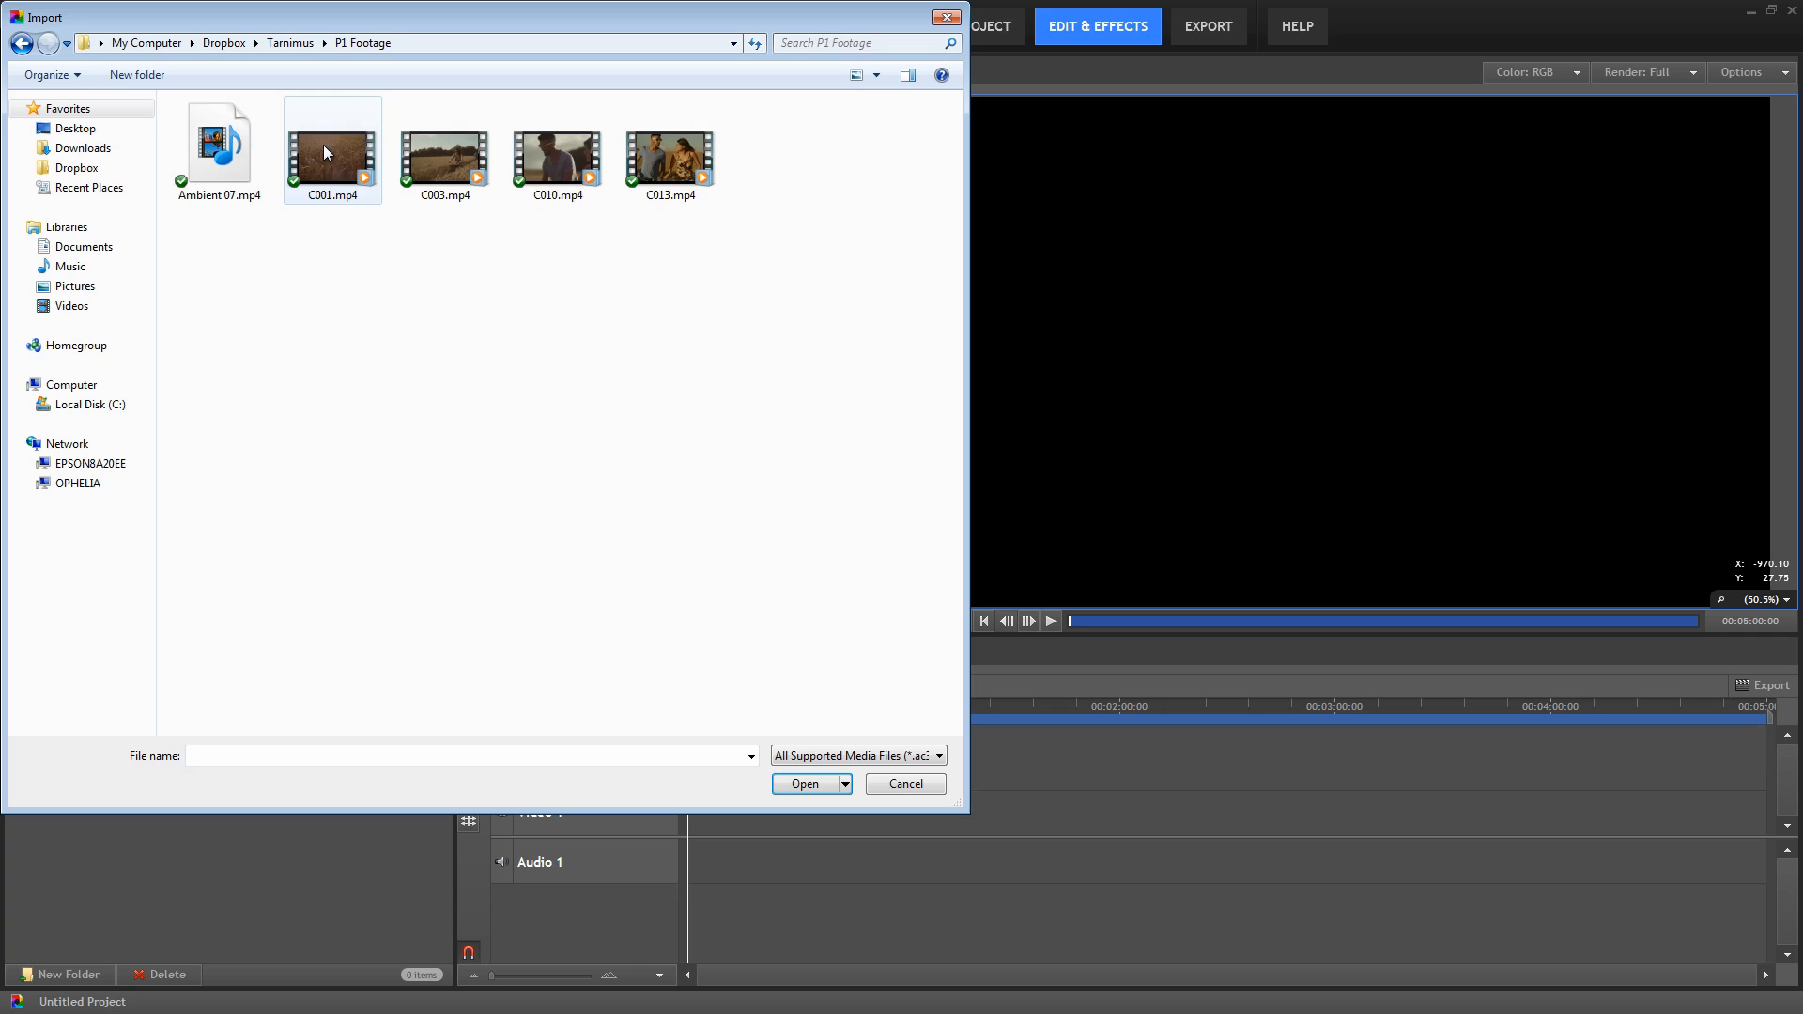
click(214, 162)
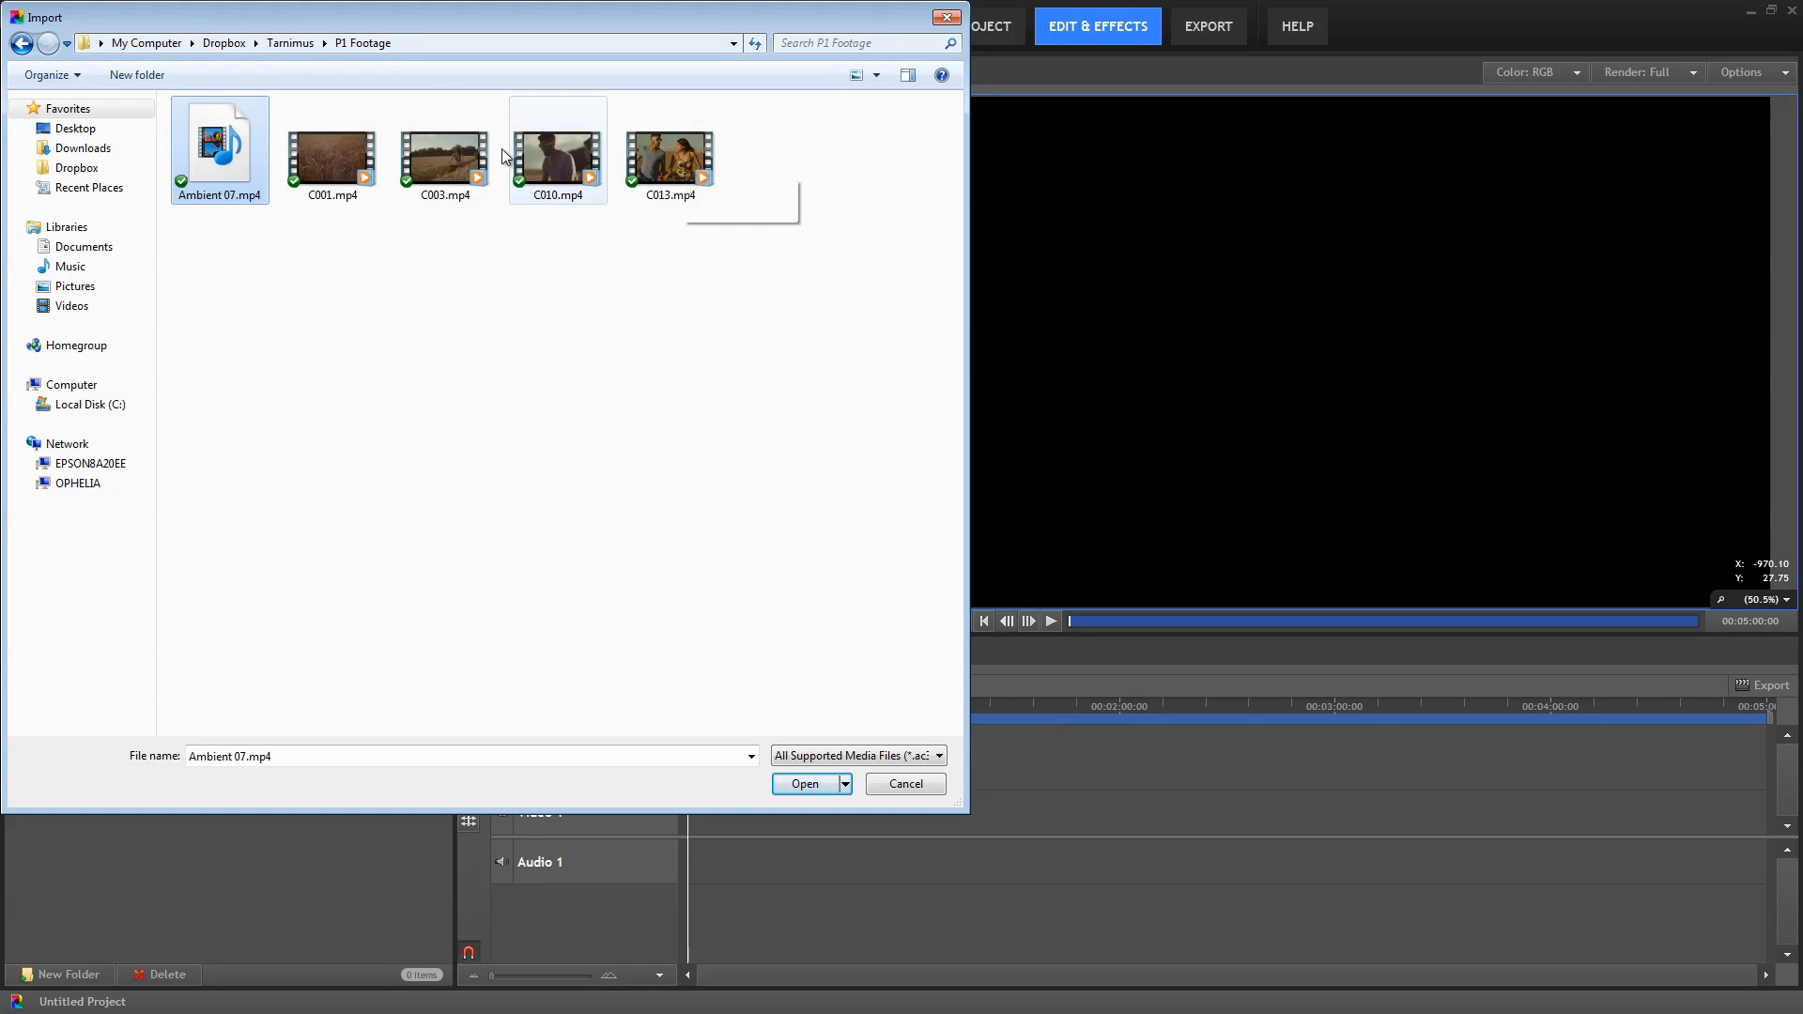
shift+click(432, 159)
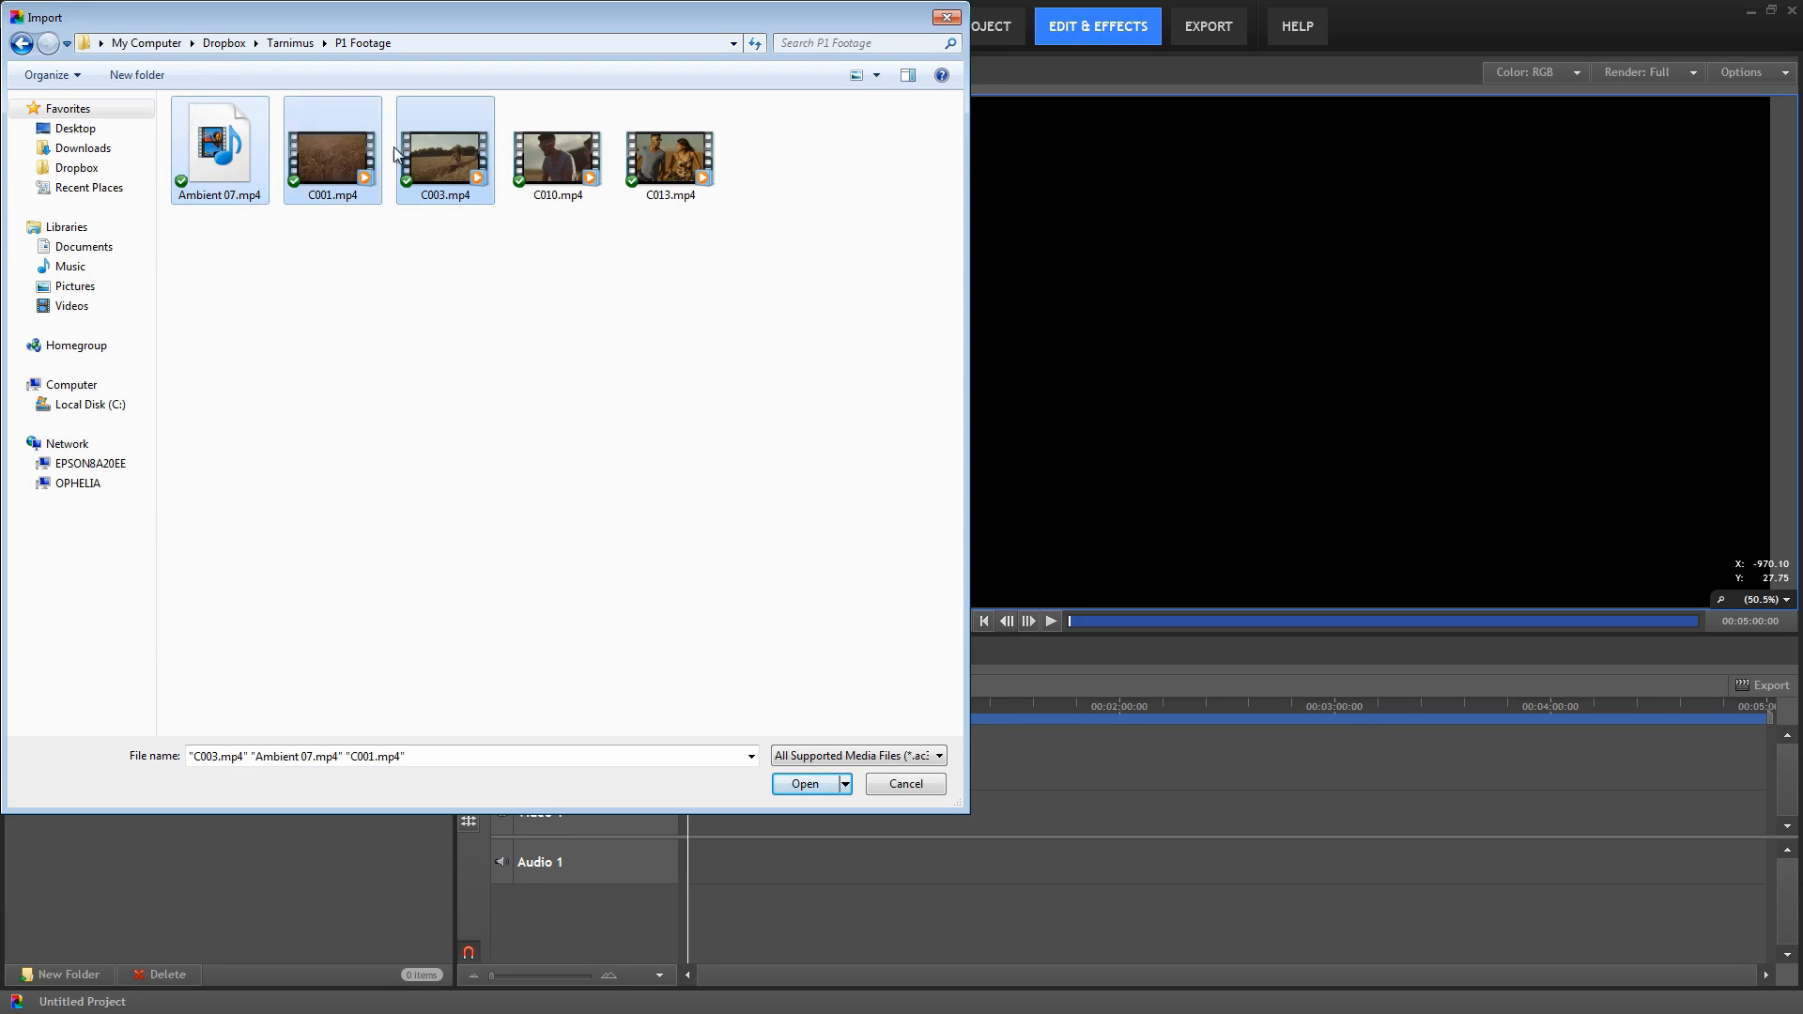
ctrl+click(686, 161)
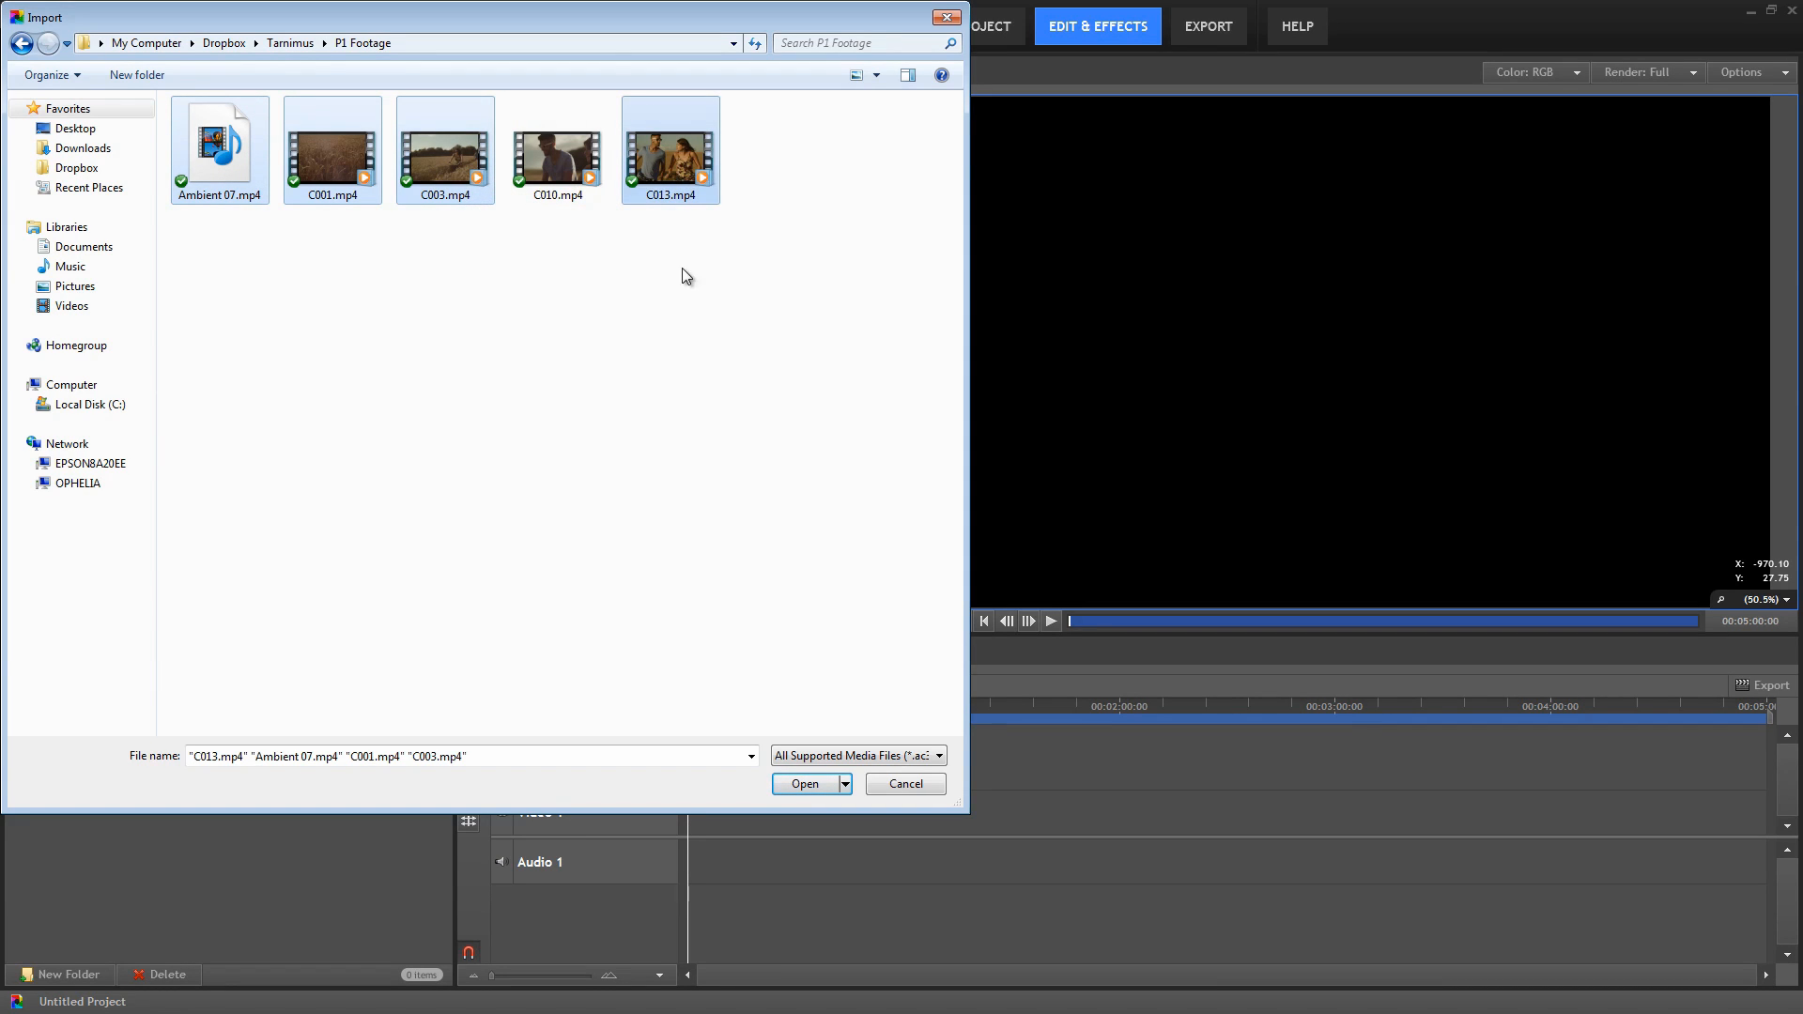
ctrl+click(540, 151)
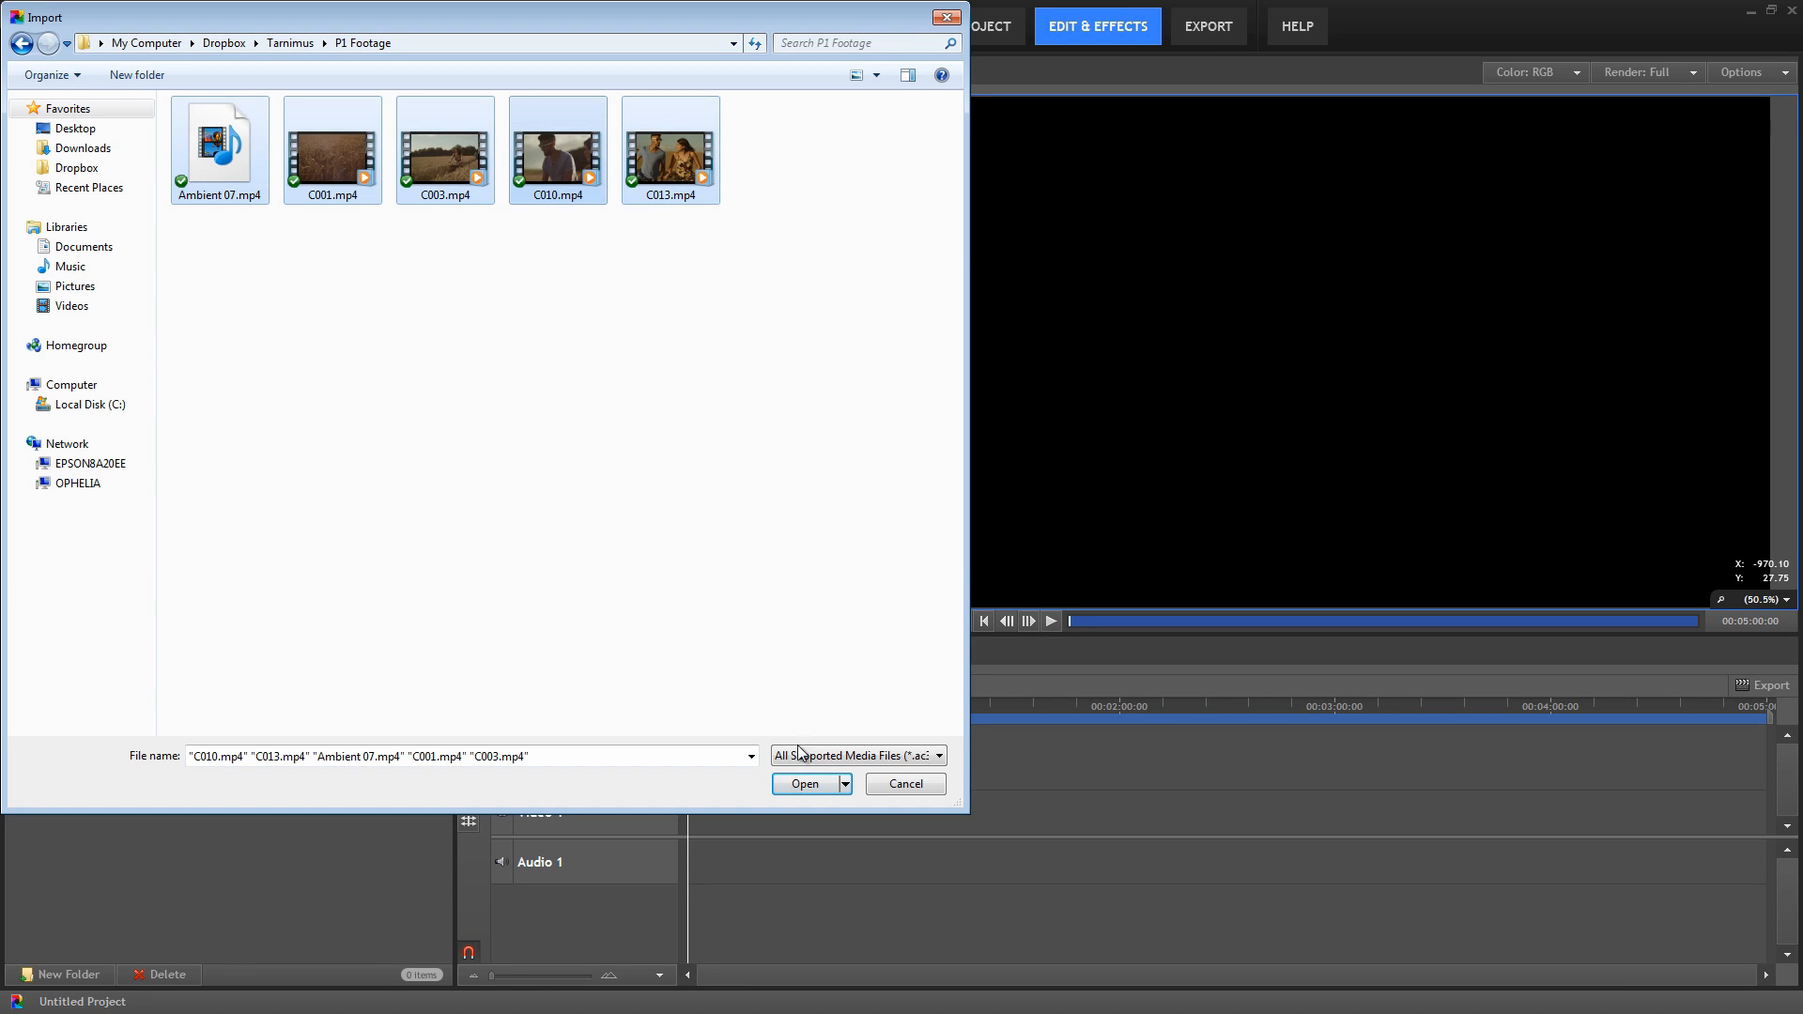
click(805, 784)
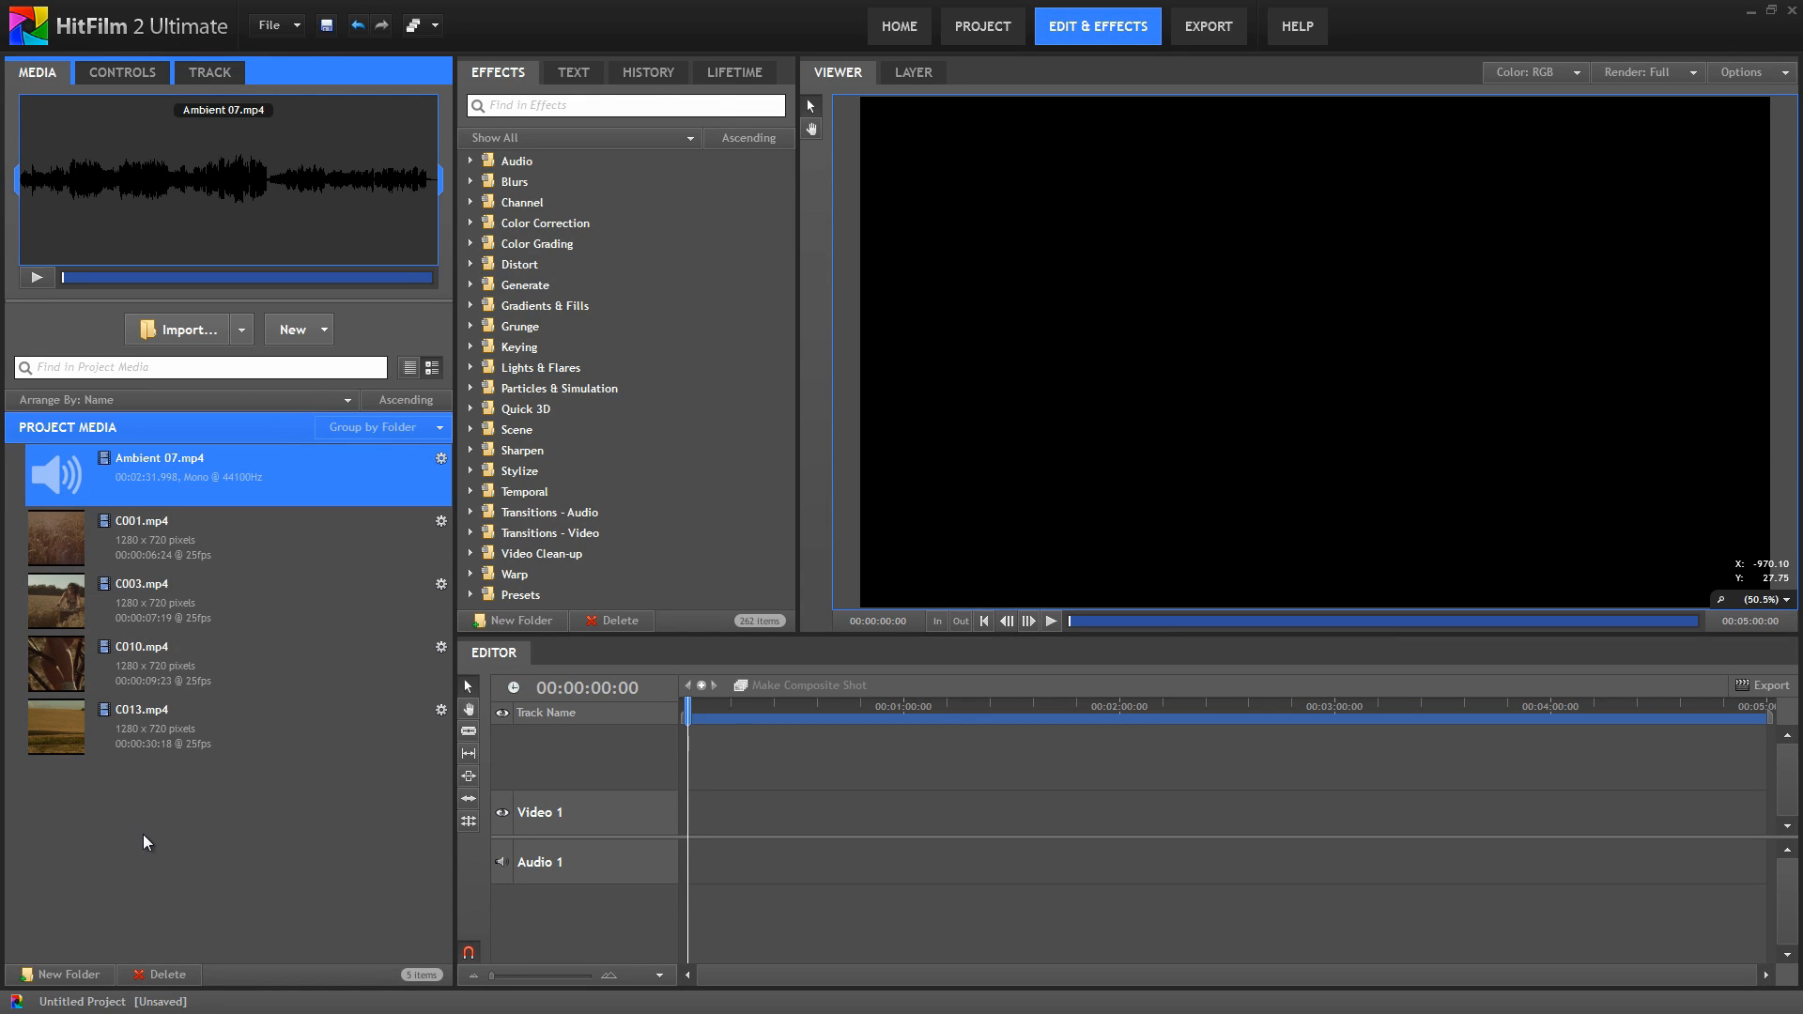
Step: Place C001.mp4 at the start of Video 1 and change the editor sequence settings to match the clip
click(54, 537)
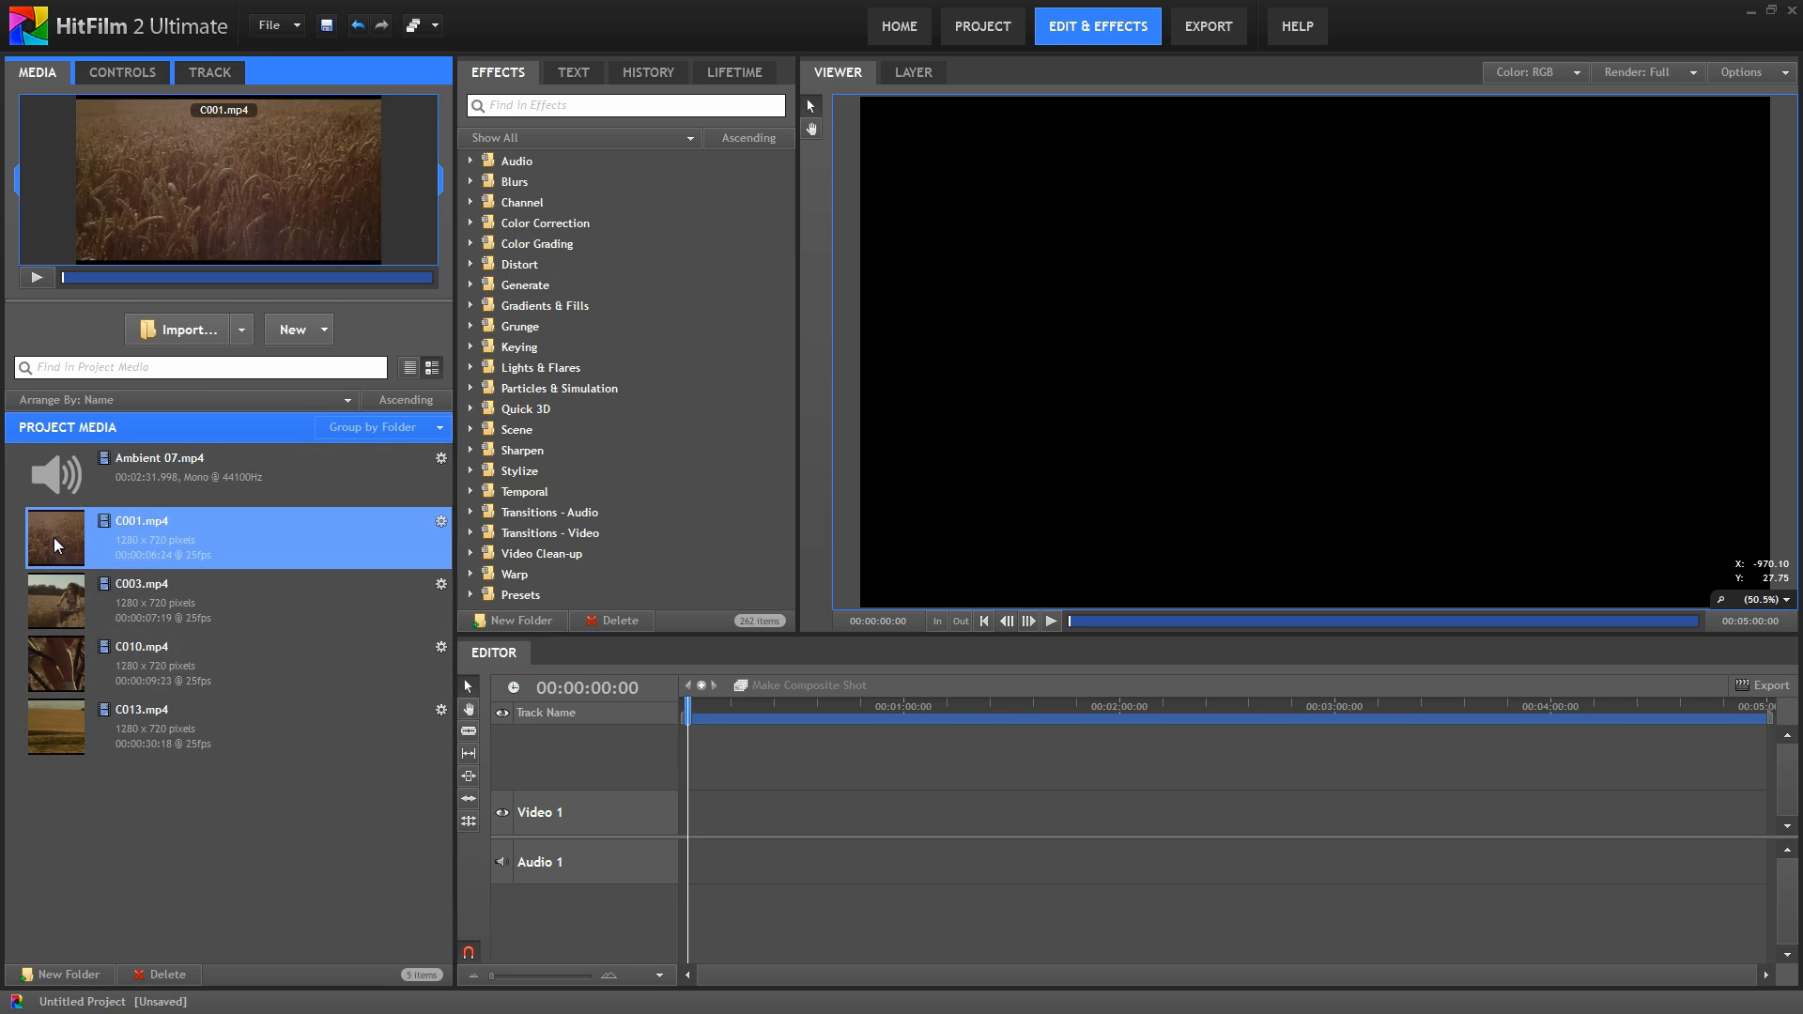
drag(43, 532, 695, 807)
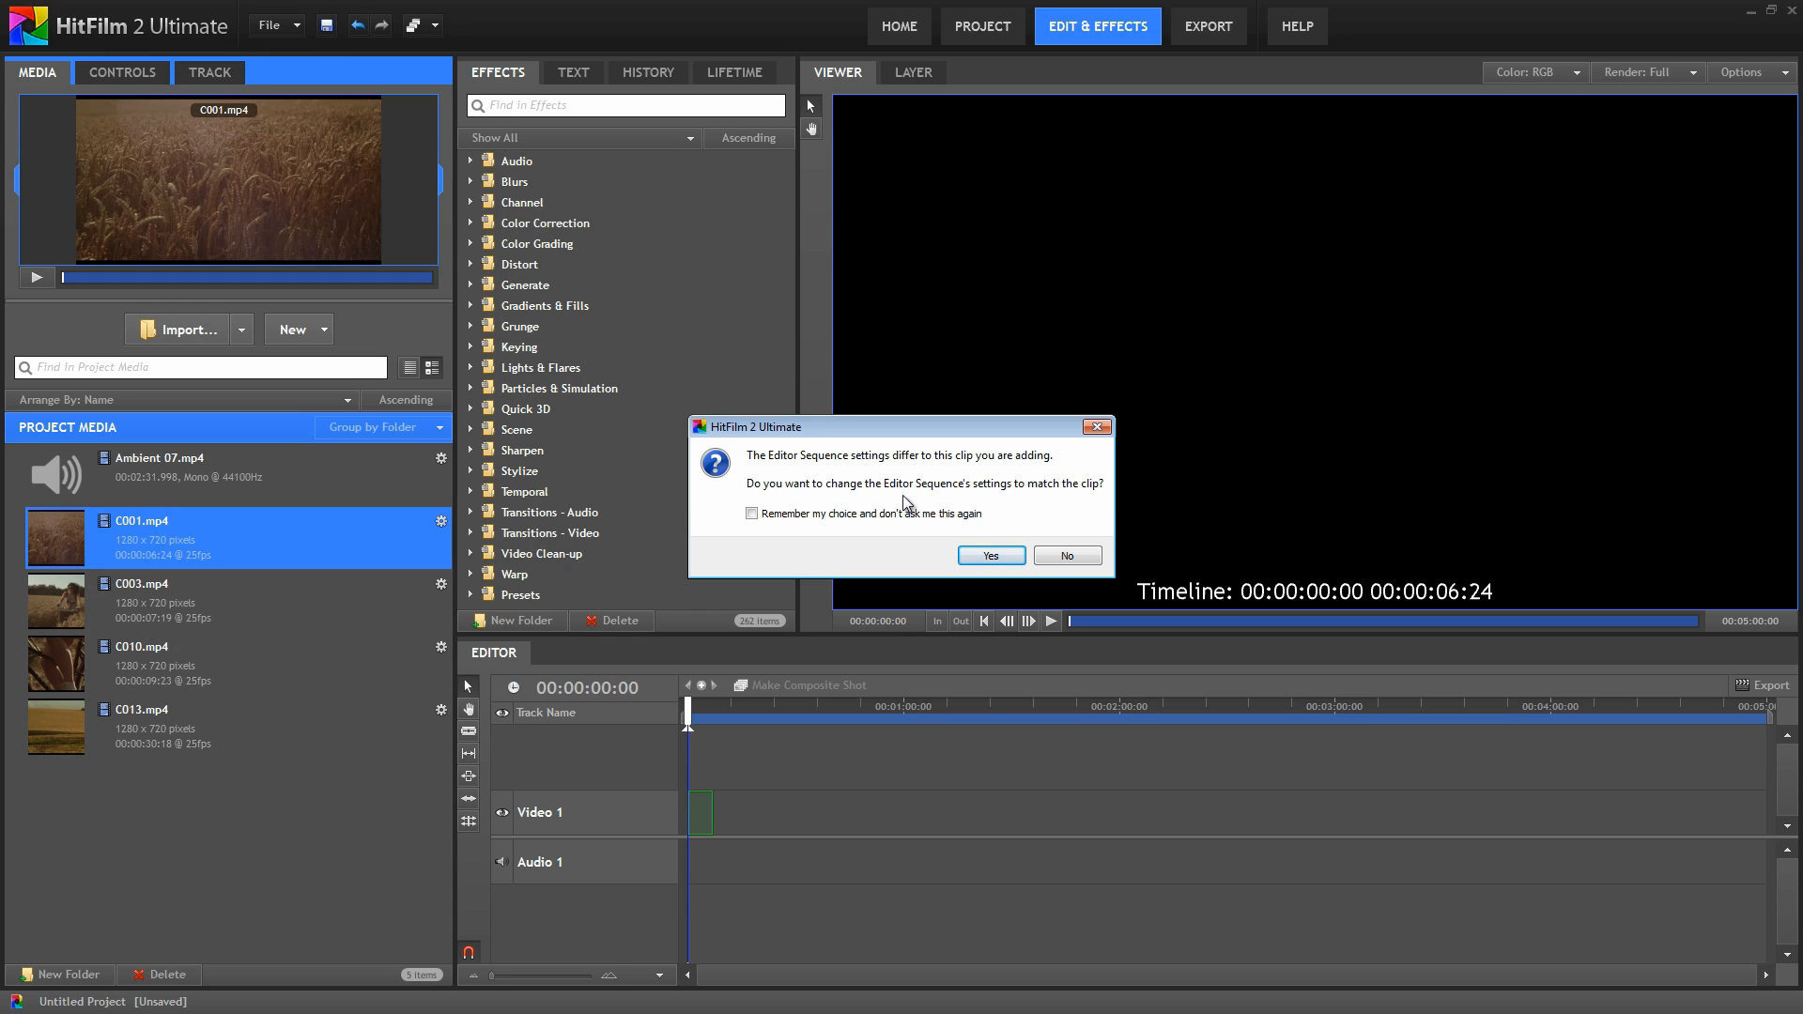
click(990, 555)
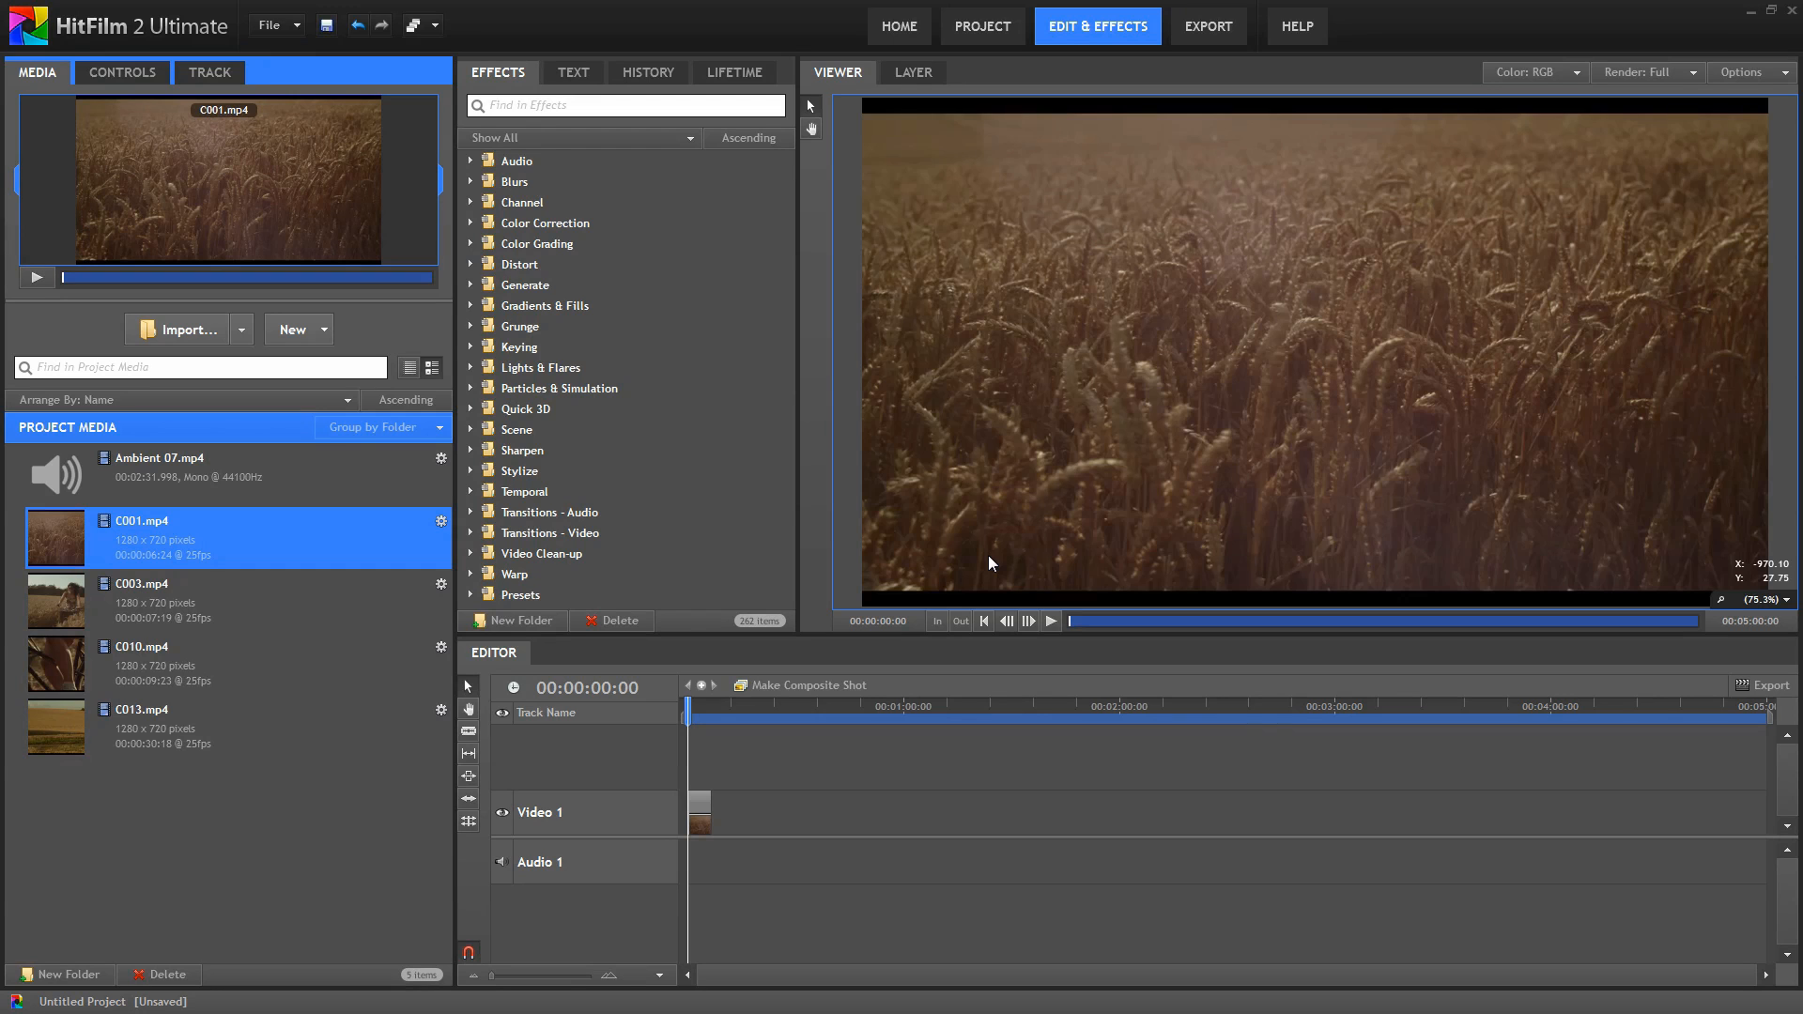
click(989, 556)
Step: Trim the start and end of C010.mp4 in its preview and place it directly after C001.mp4 on Video 1
click(206, 662)
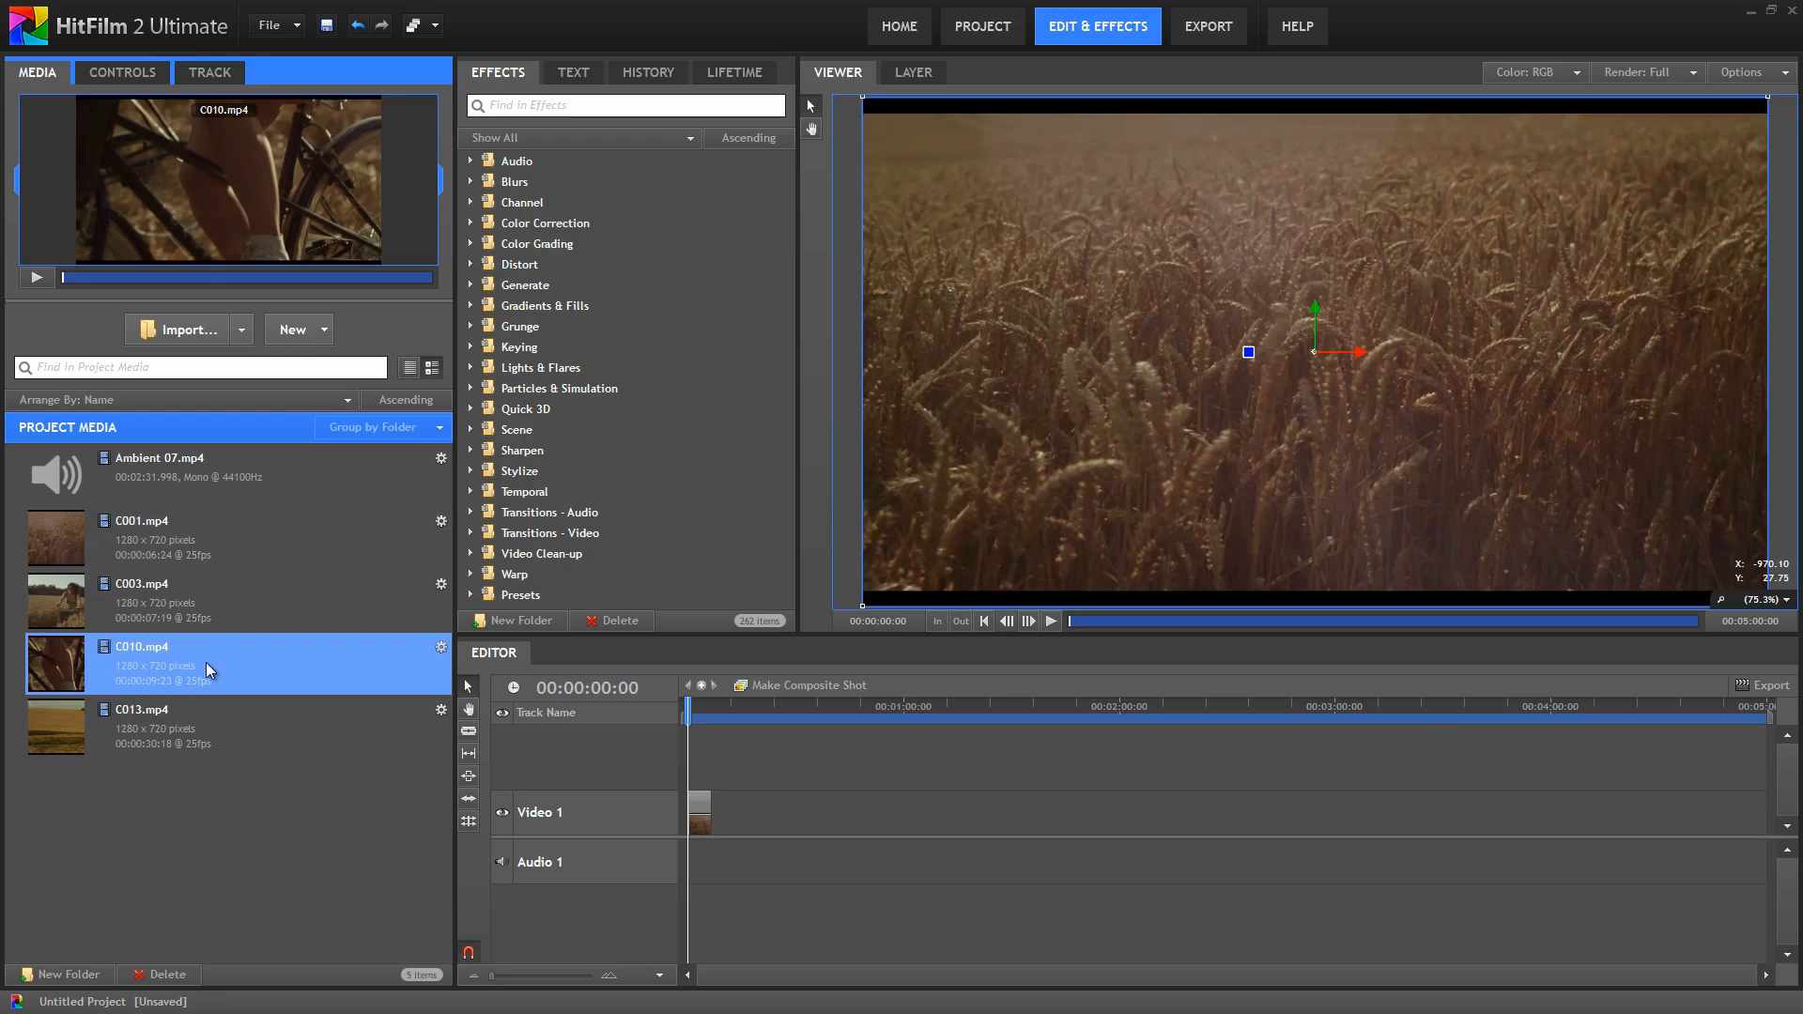
drag(73, 279, 302, 284)
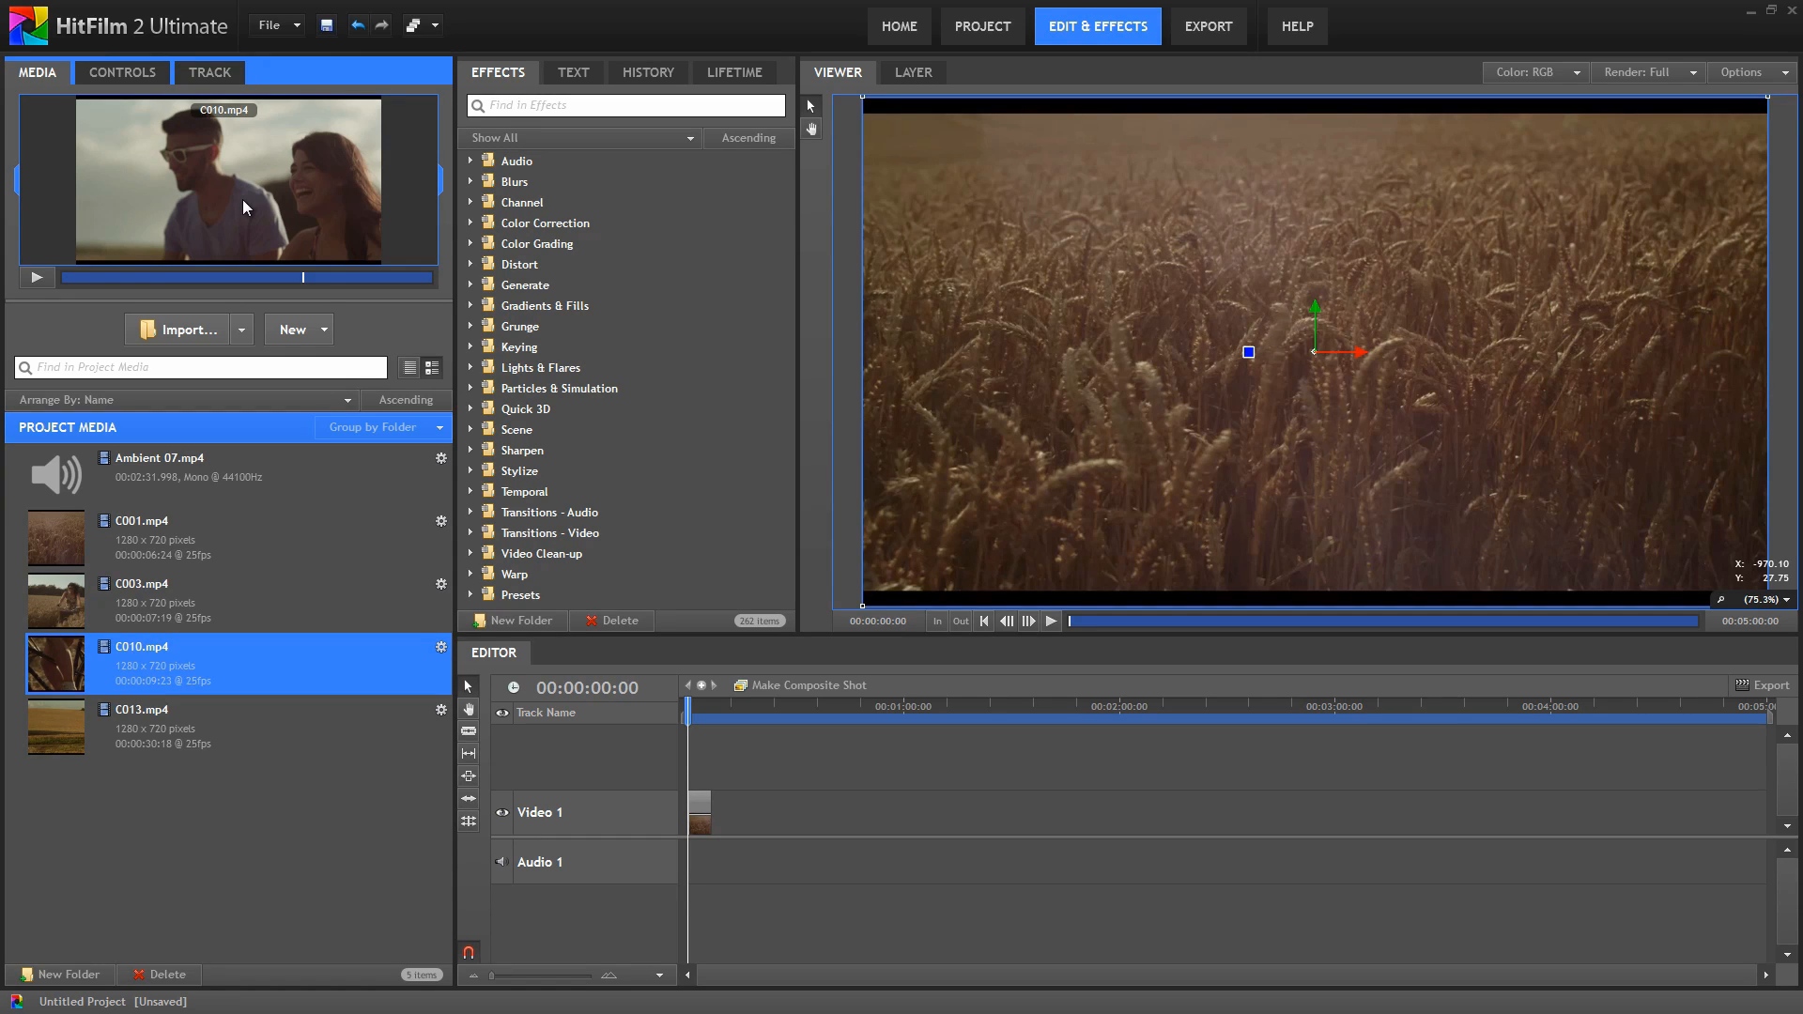
drag(19, 180, 81, 181)
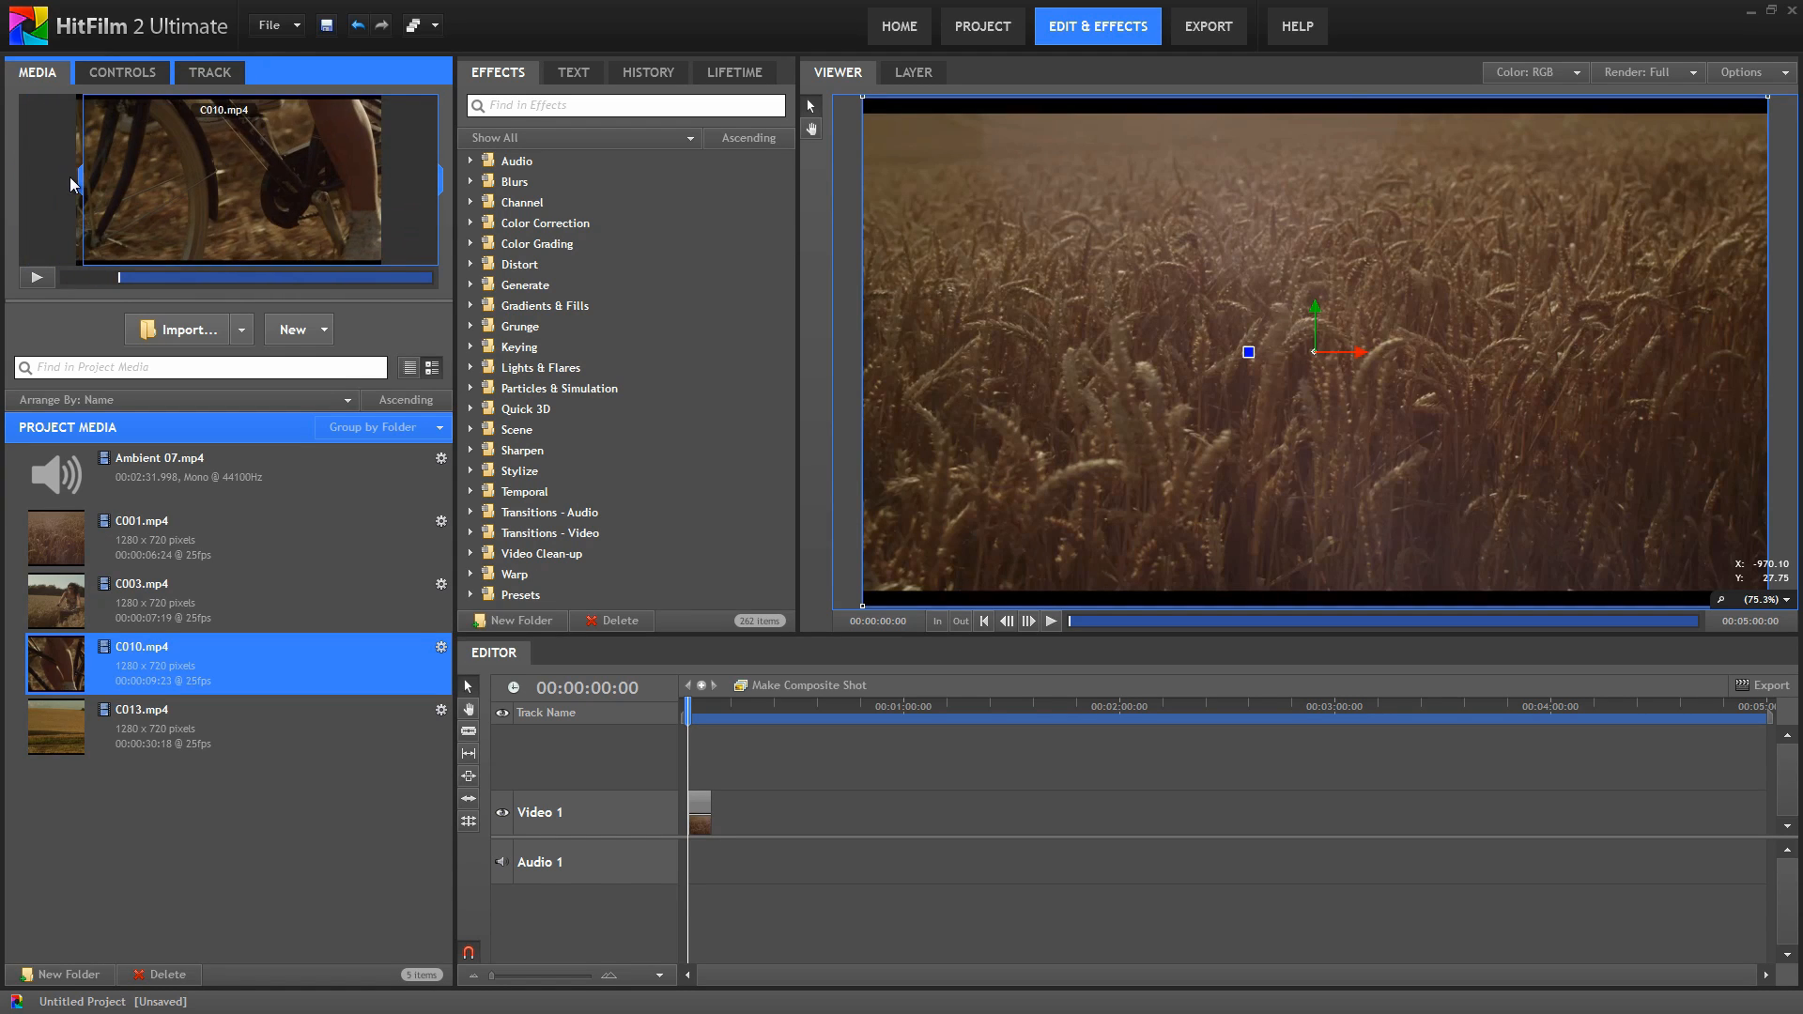
drag(440, 179, 375, 179)
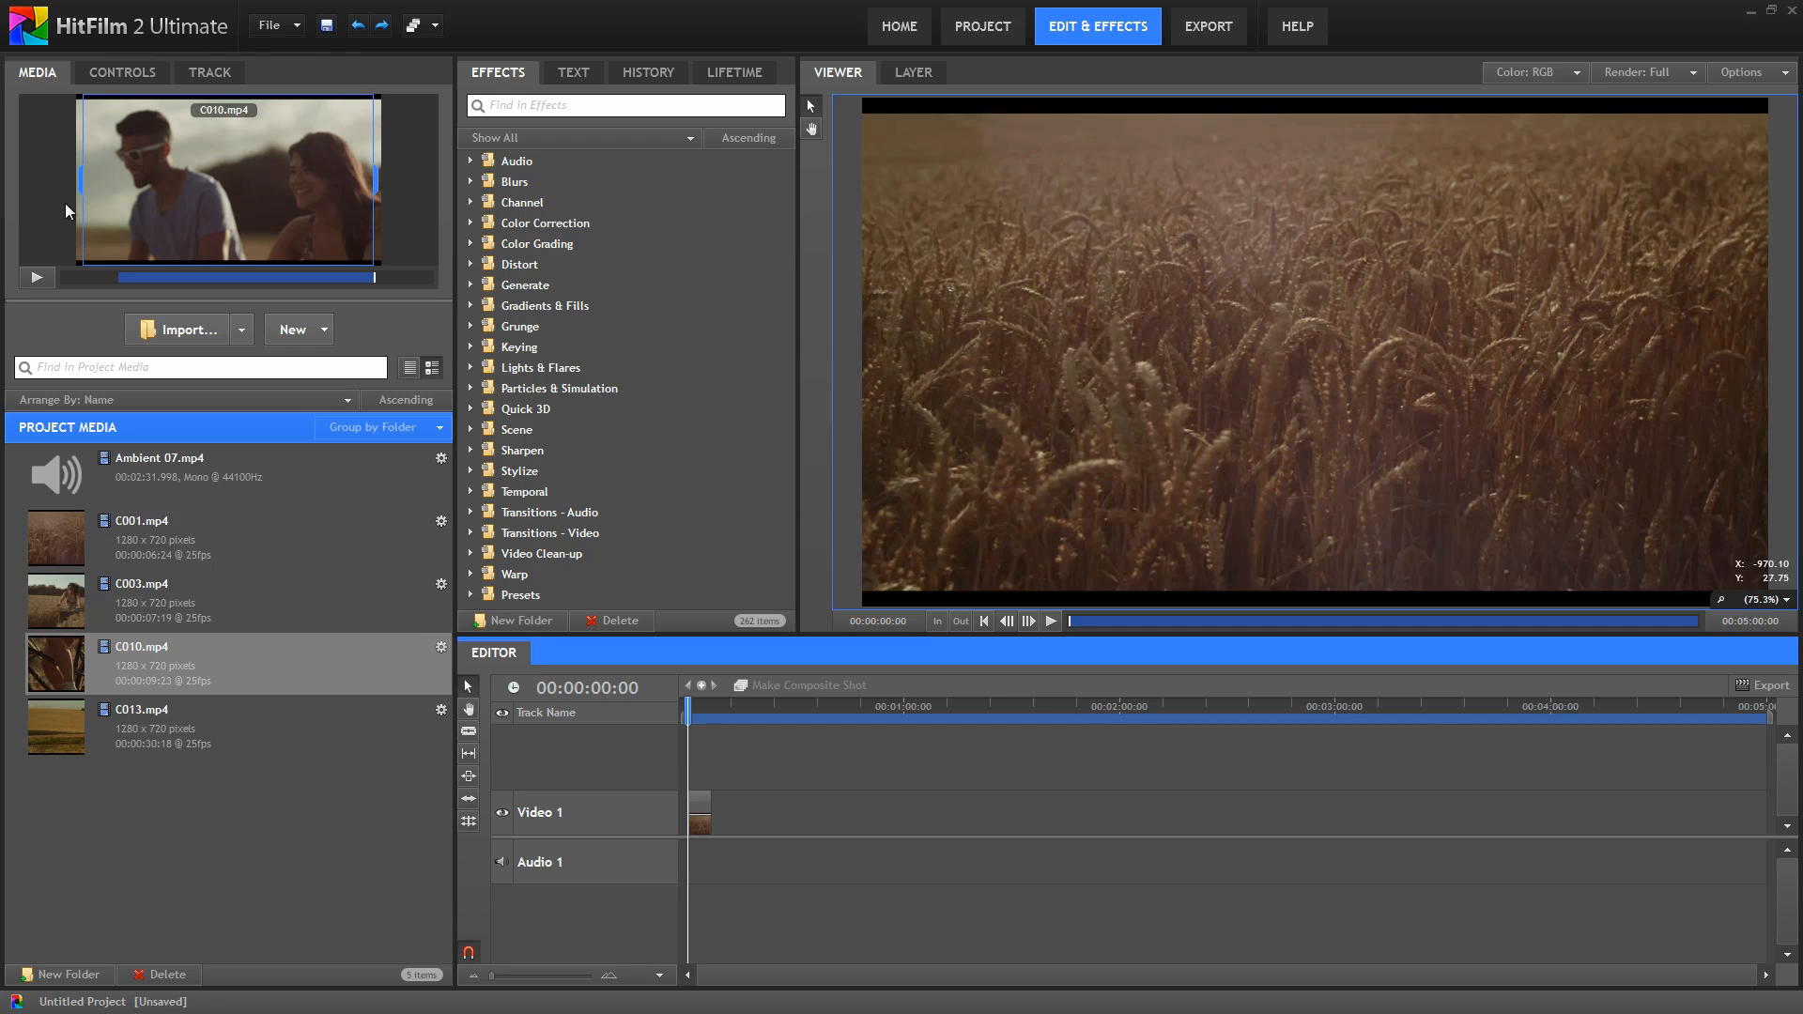
drag(210, 169, 715, 813)
click(728, 708)
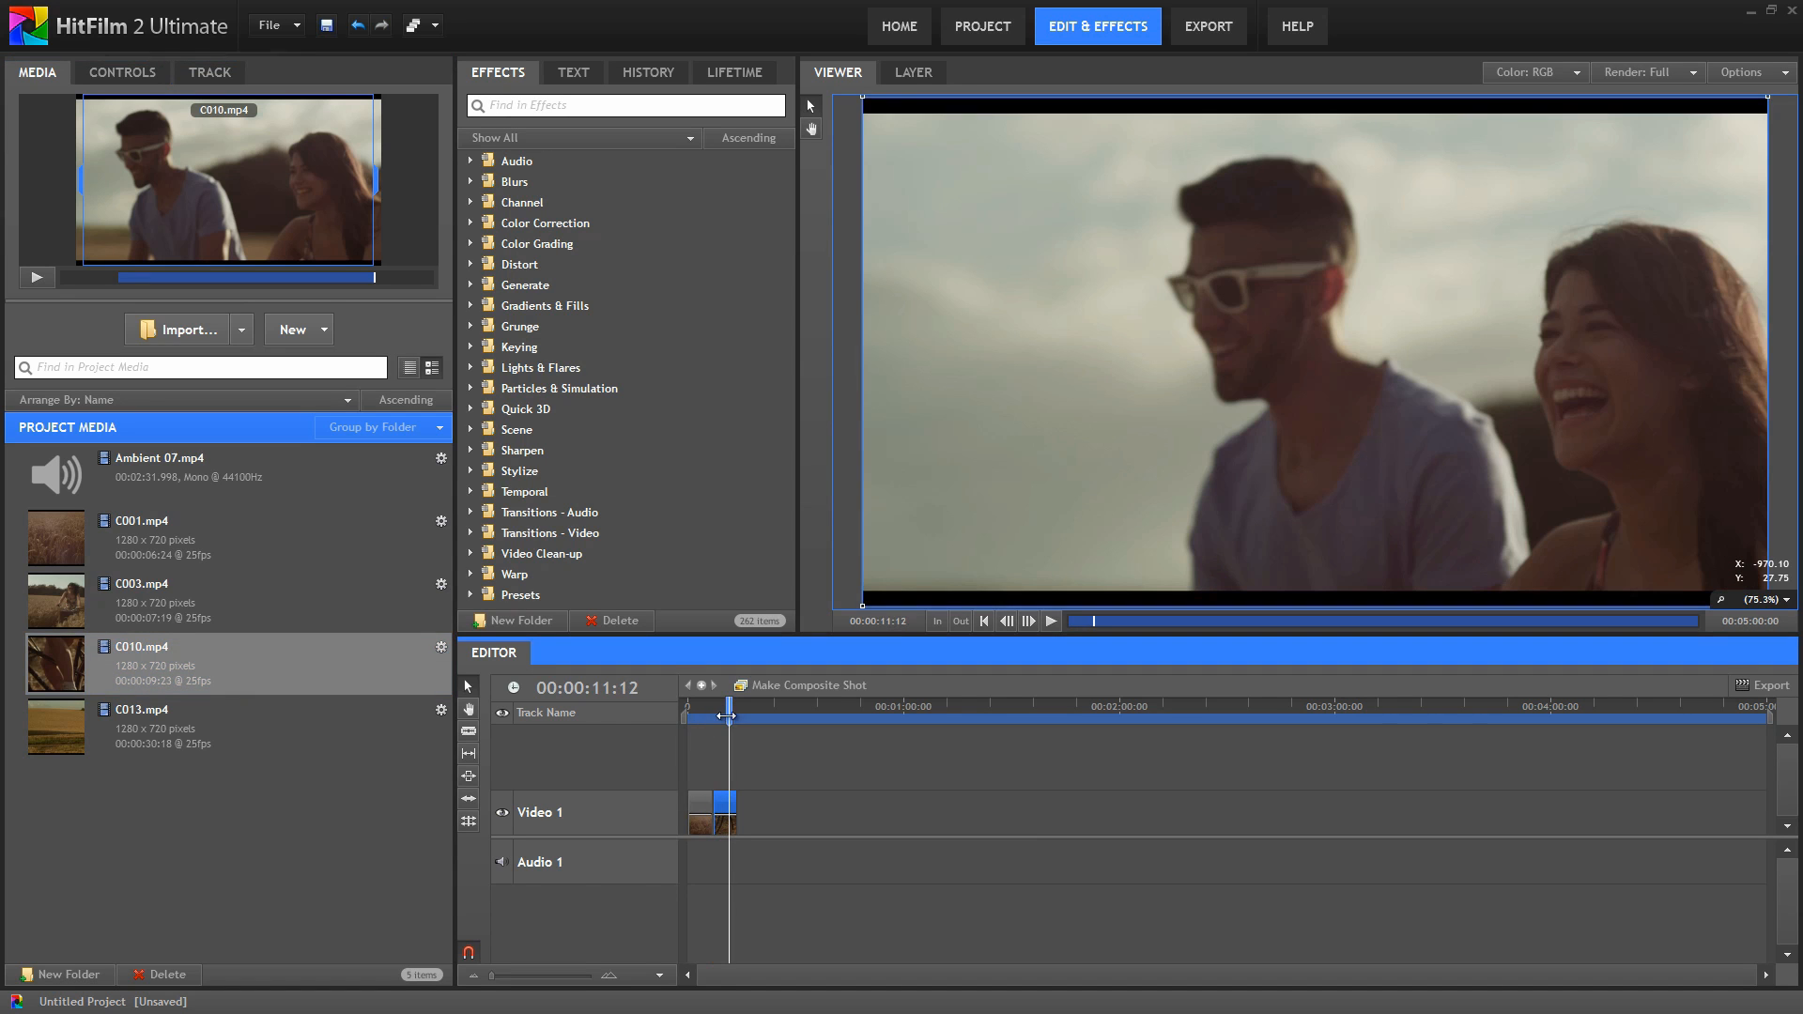
Step: Add a trimmed section of C013.mp4 after C010.mp4 on Video 1, and set an earlier in point in the clip's preview
click(131, 723)
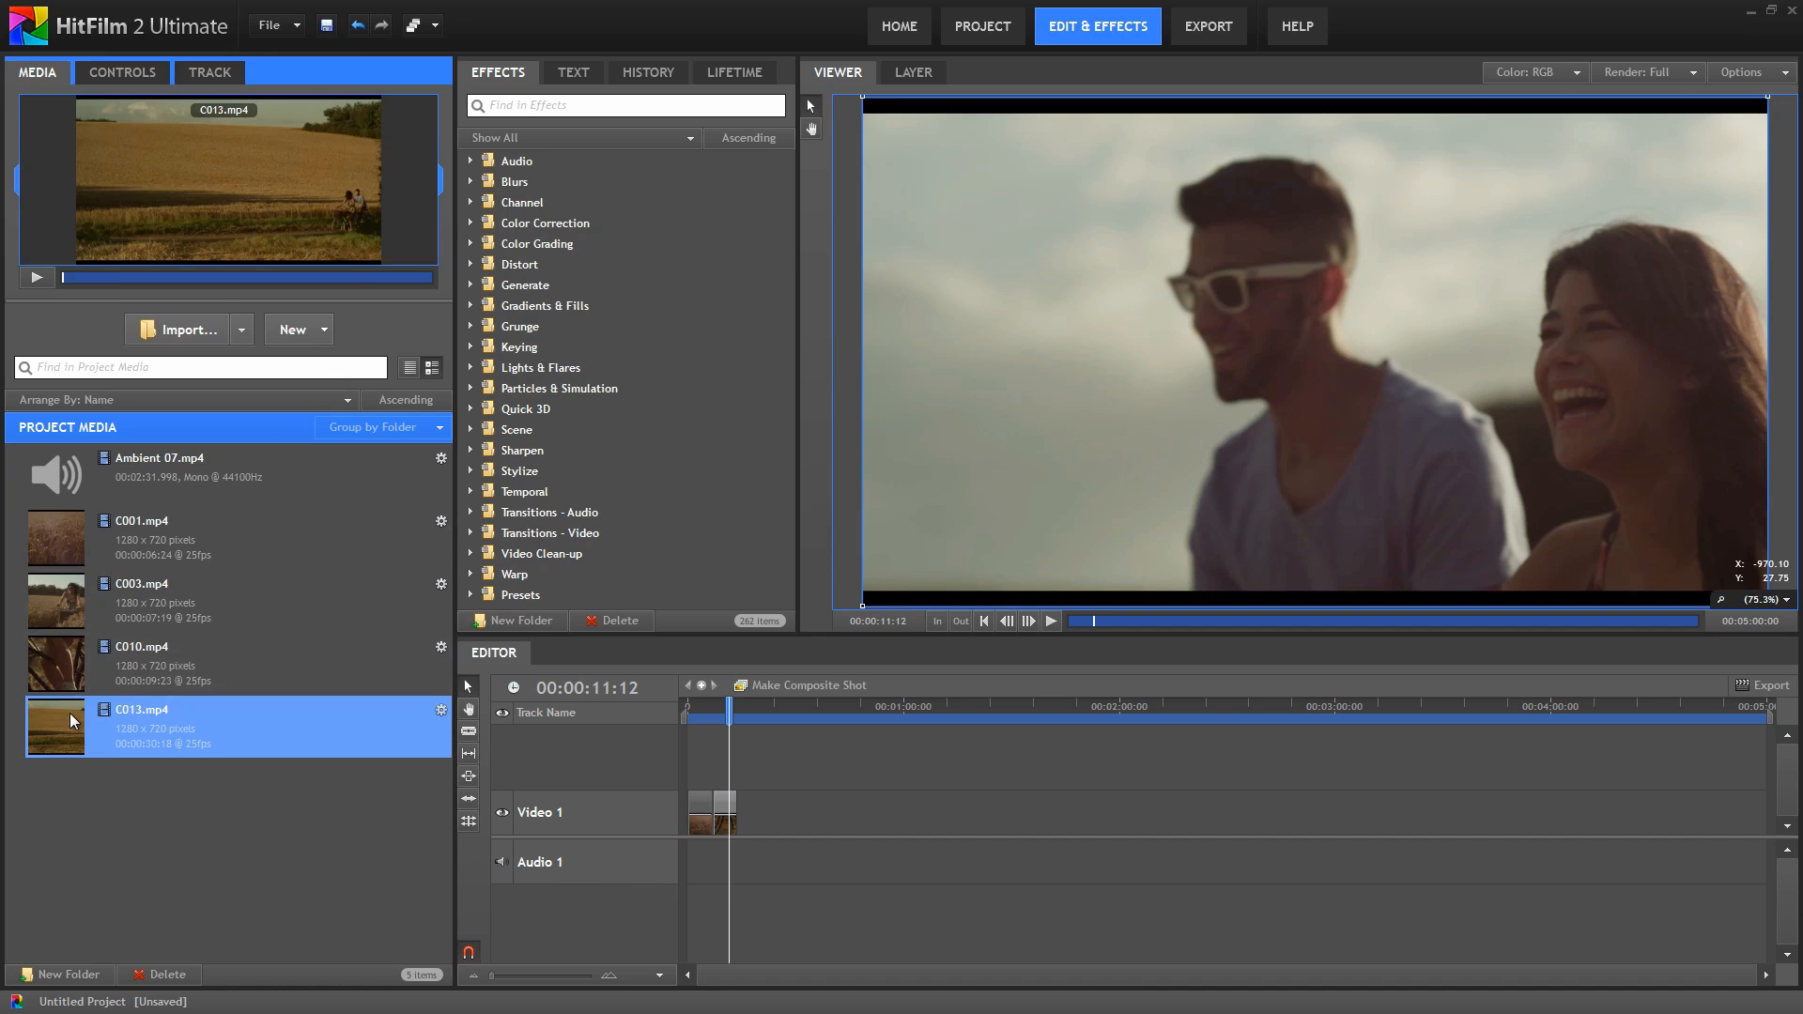
click(32, 275)
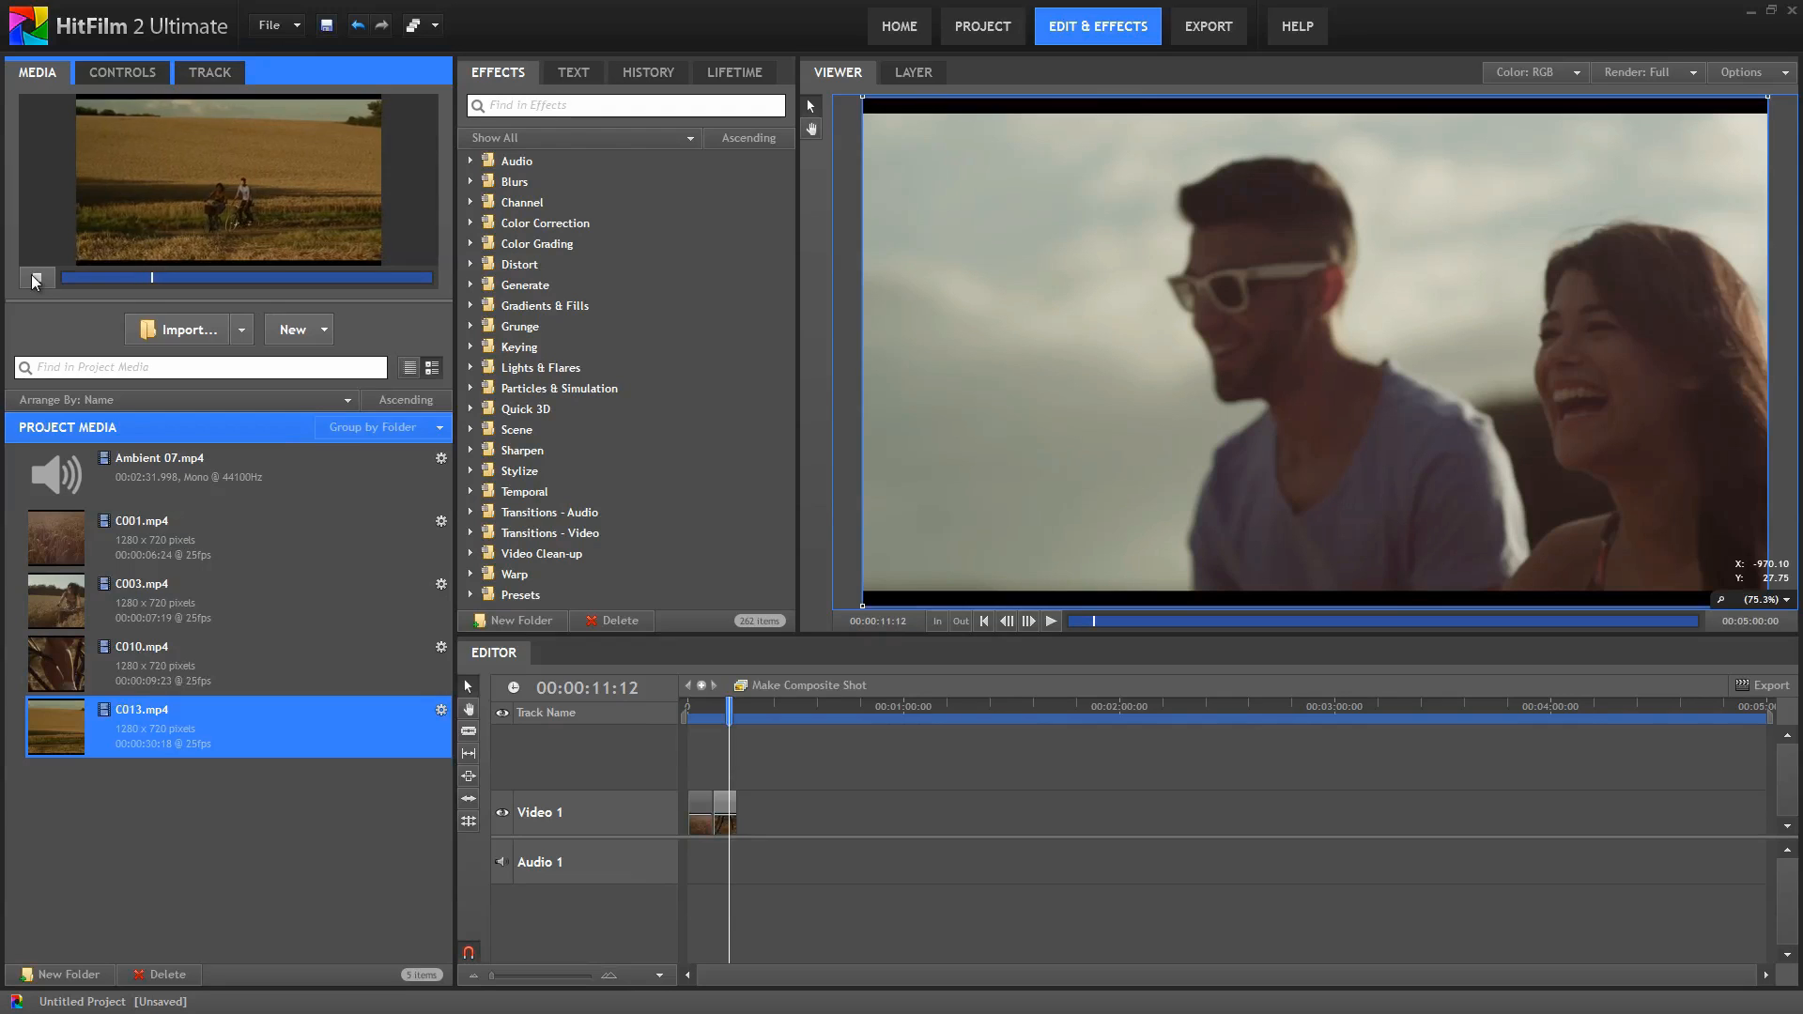
click(32, 276)
click(33, 277)
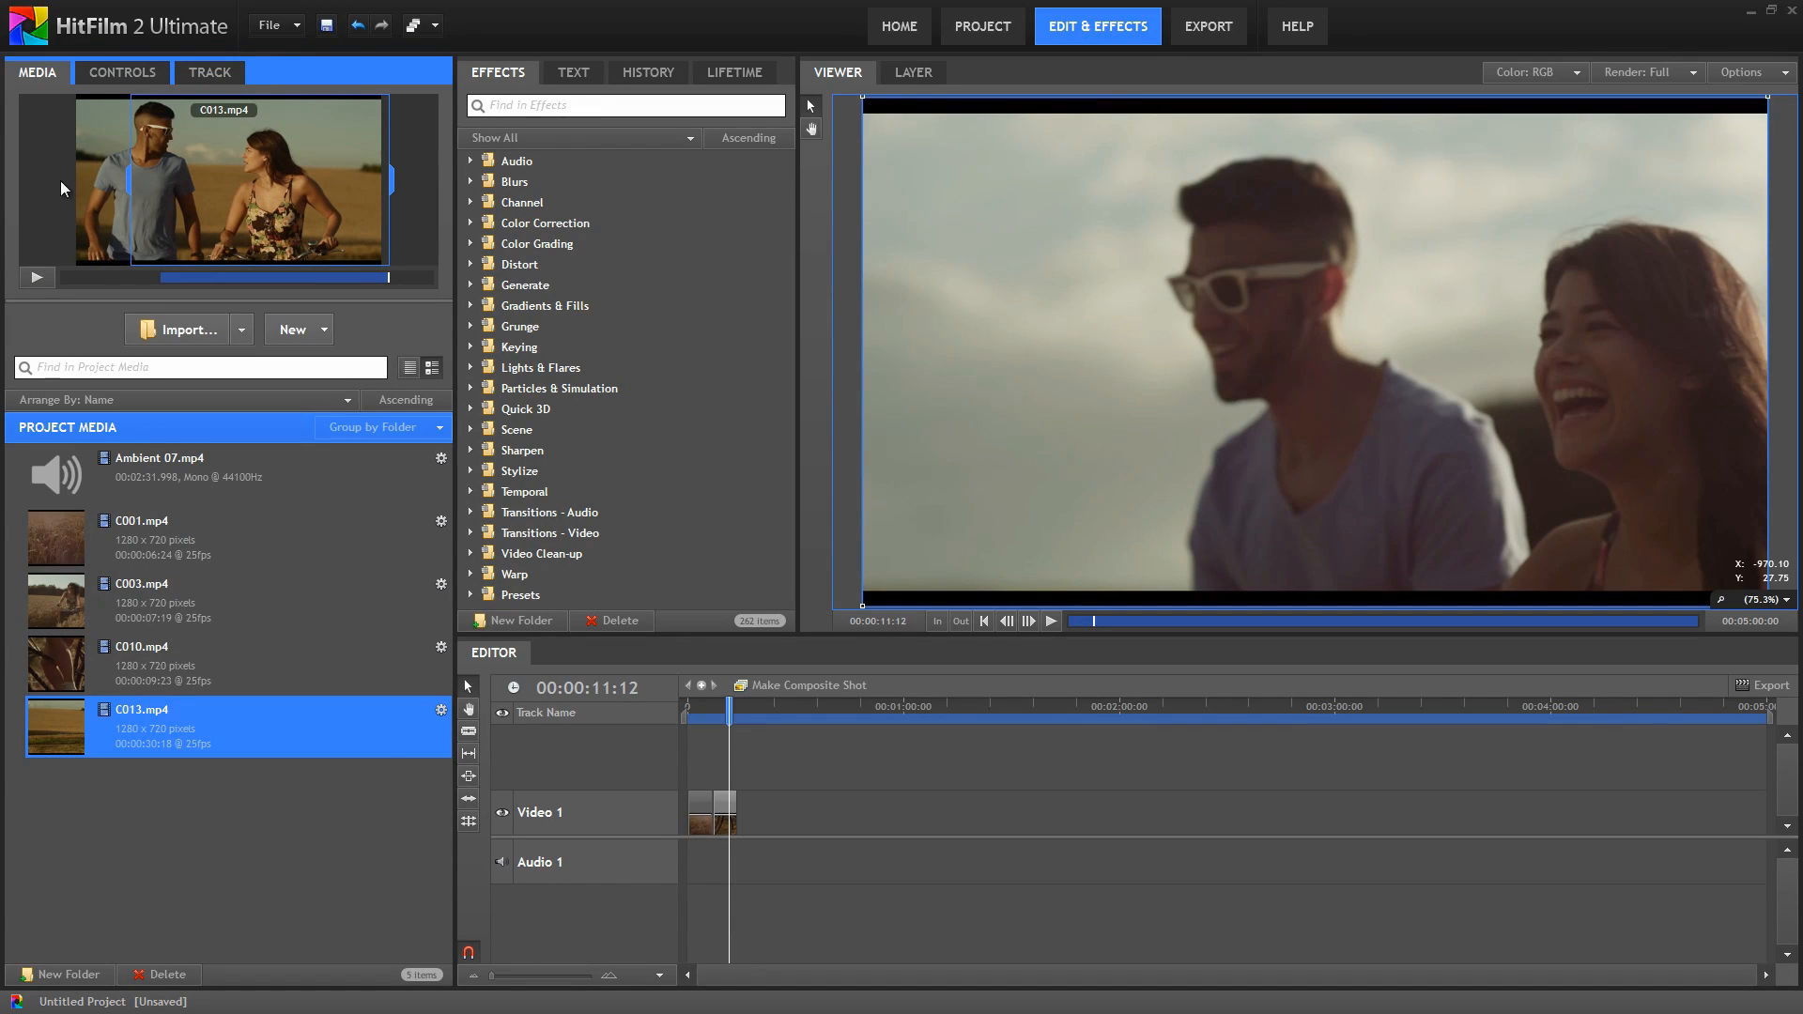
drag(231, 168, 789, 768)
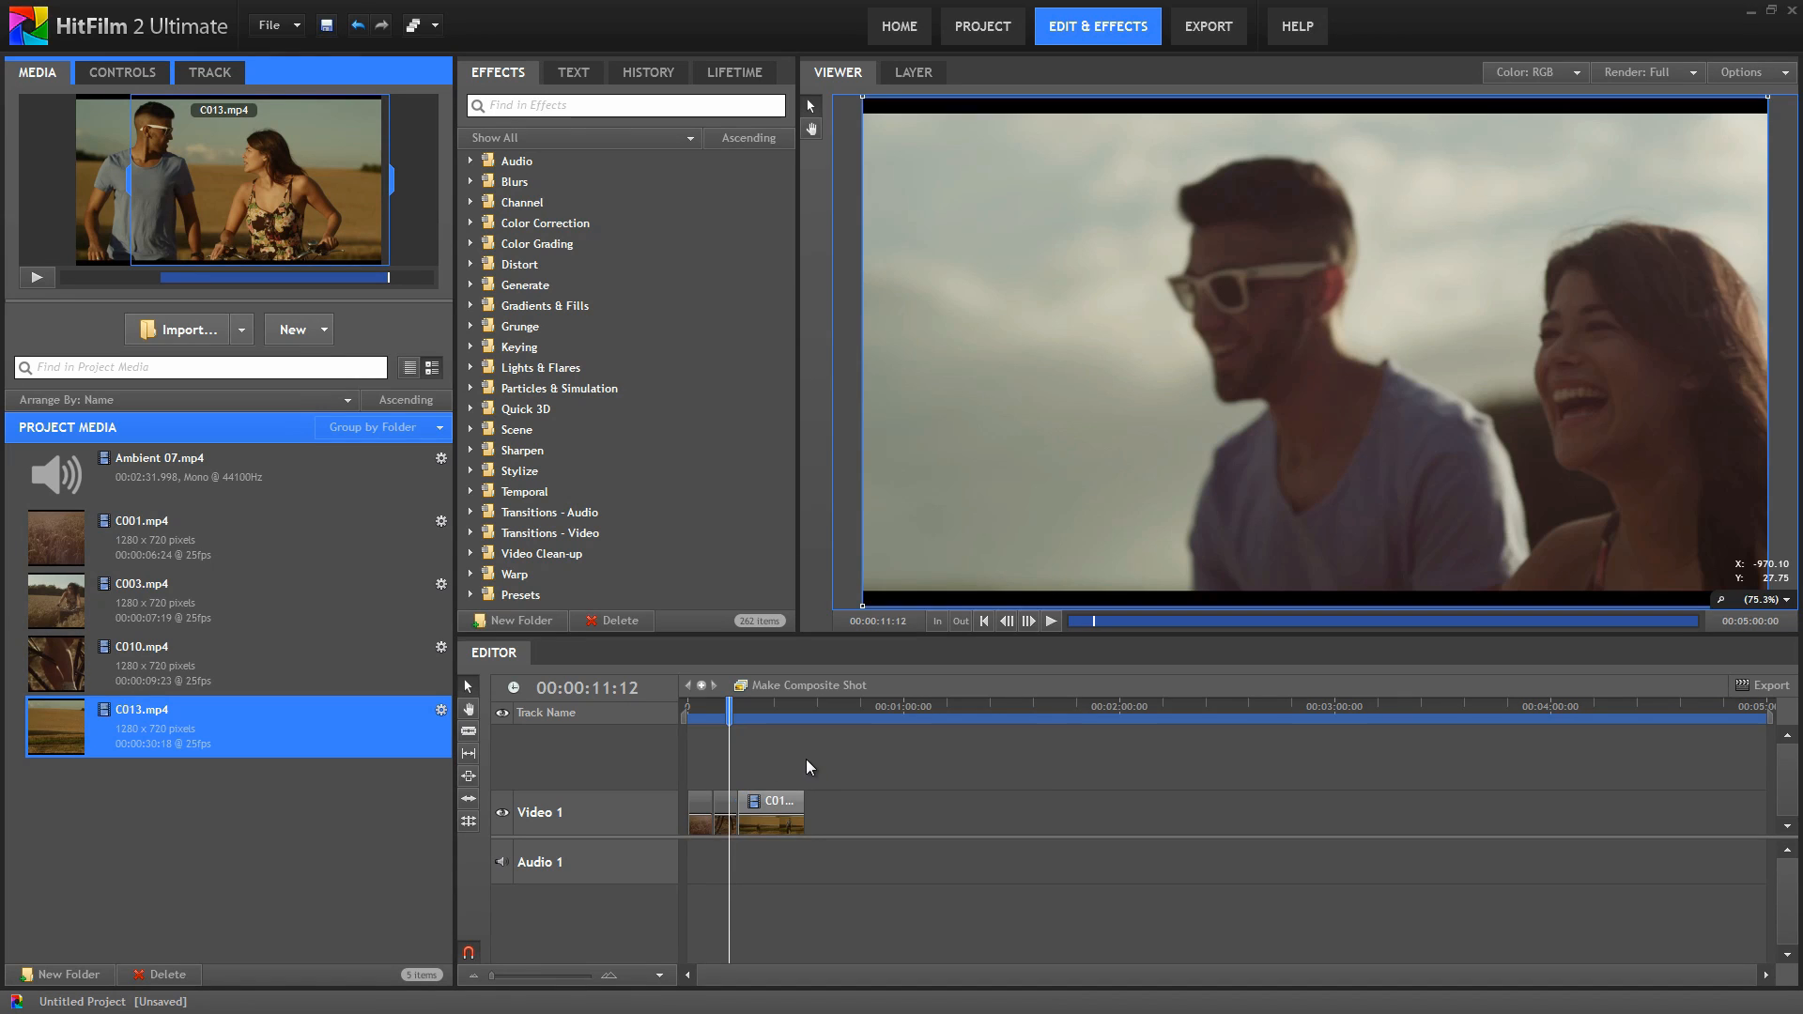
drag(391, 283, 121, 278)
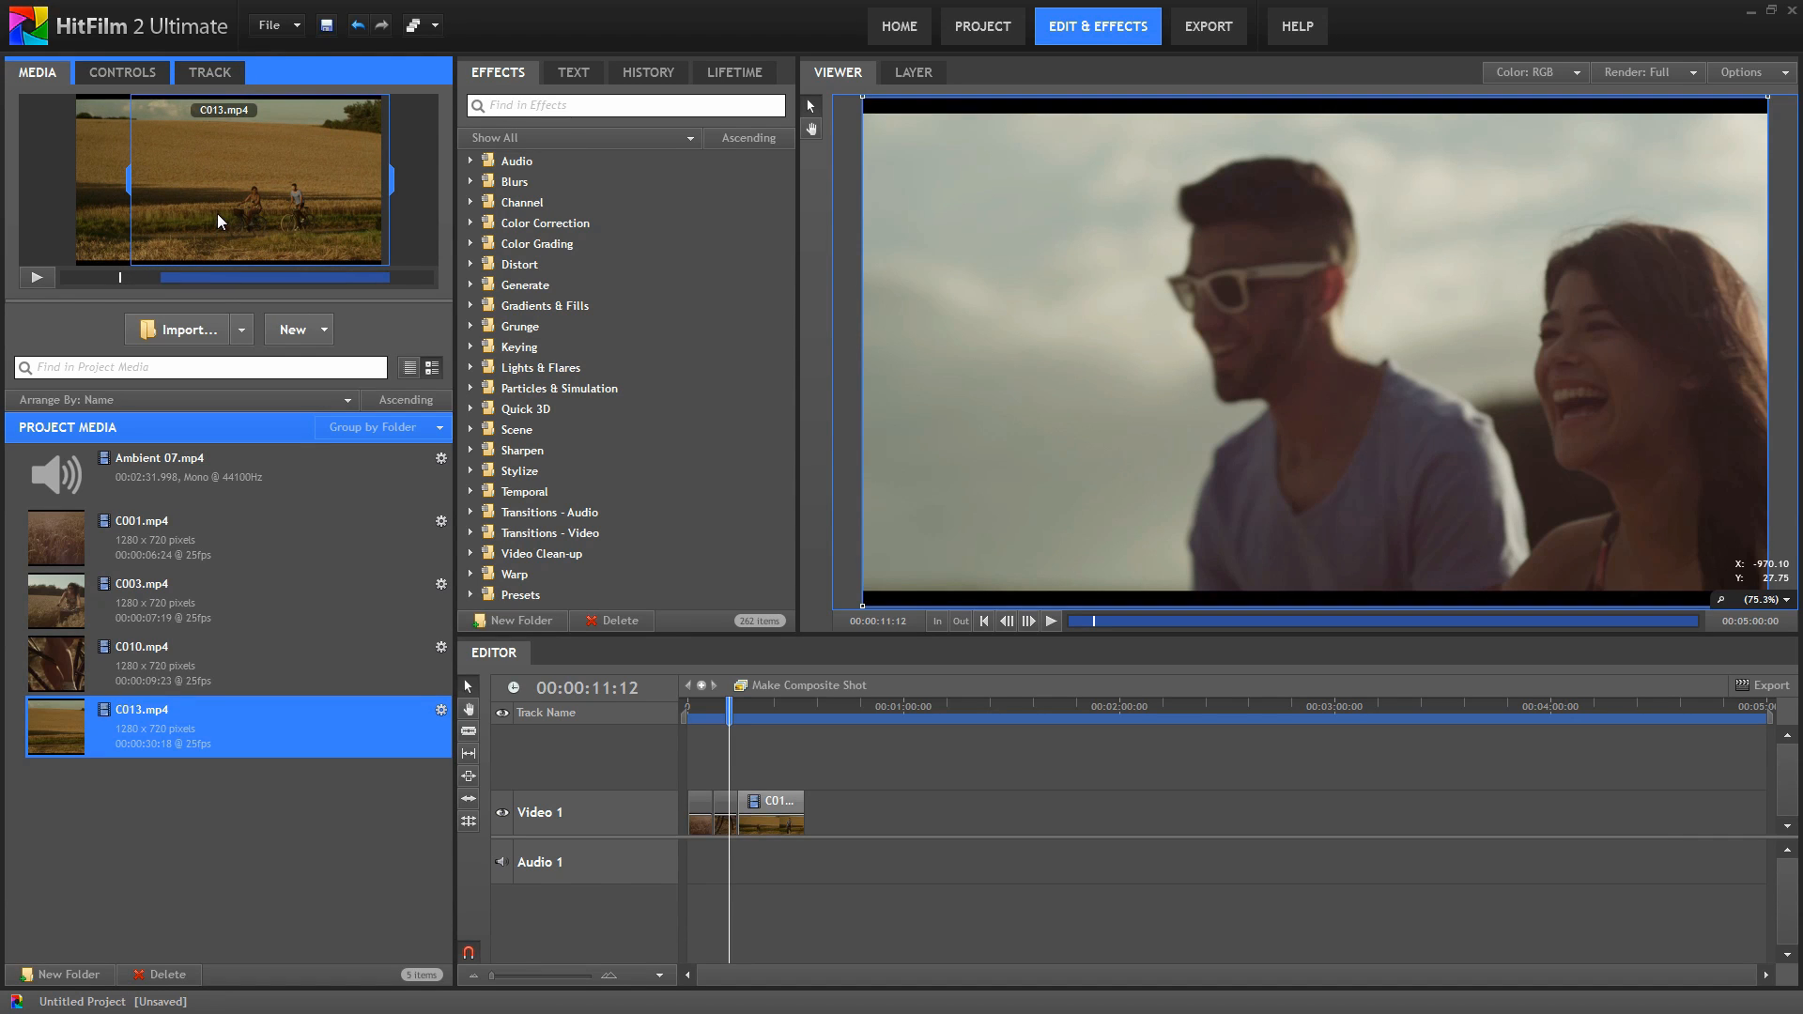
key(i)
Step: Trim both the start and the end of C003.mp4 in its preview, keeping a short middle section
click(58, 594)
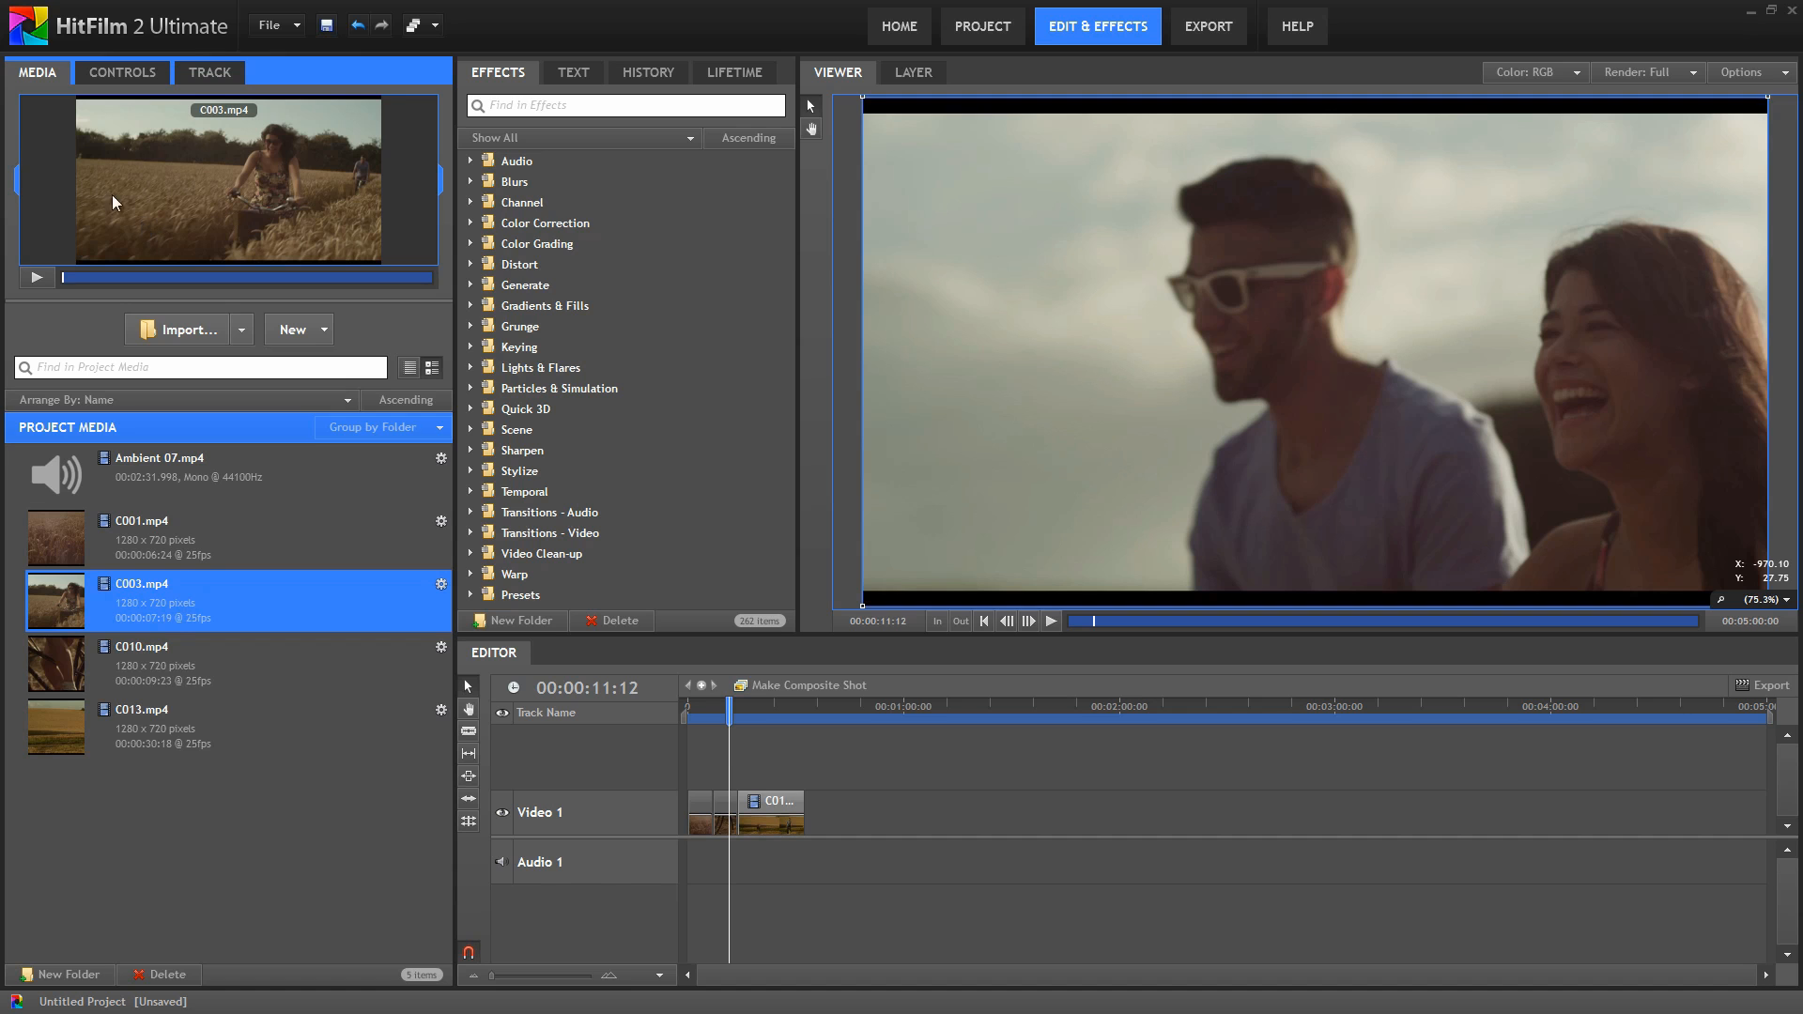
drag(19, 179, 179, 179)
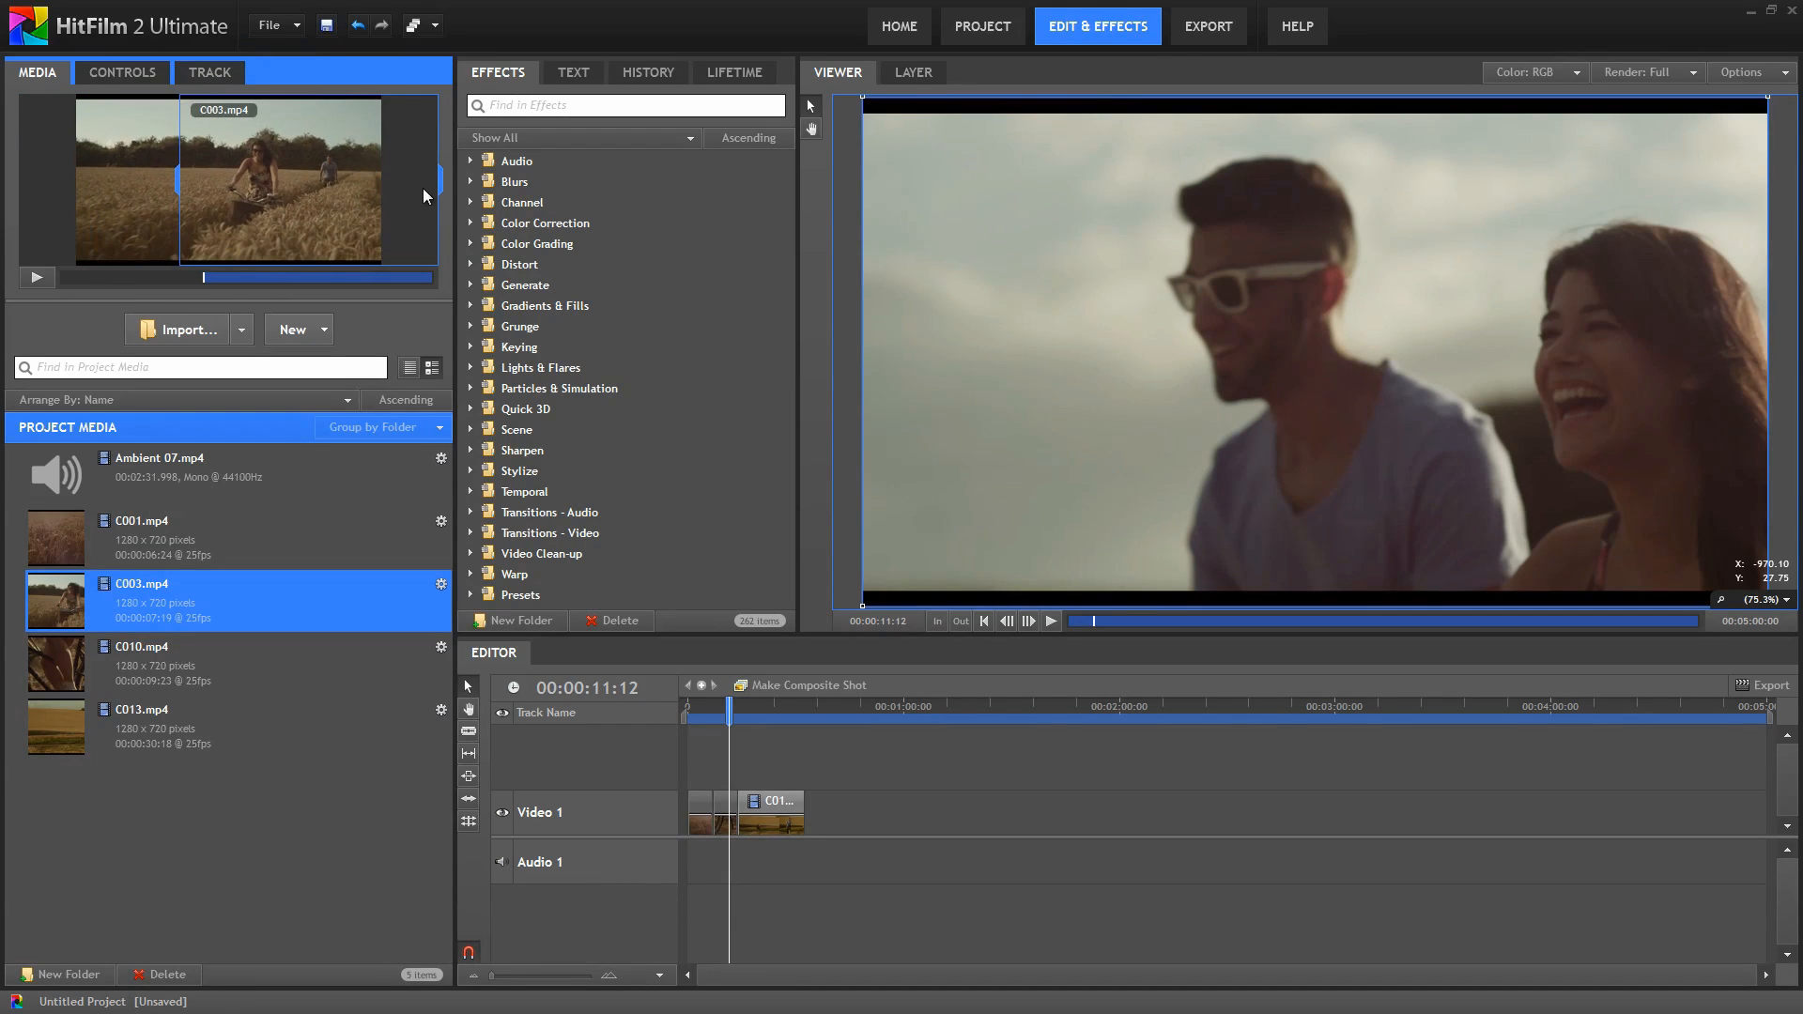
drag(437, 182, 236, 183)
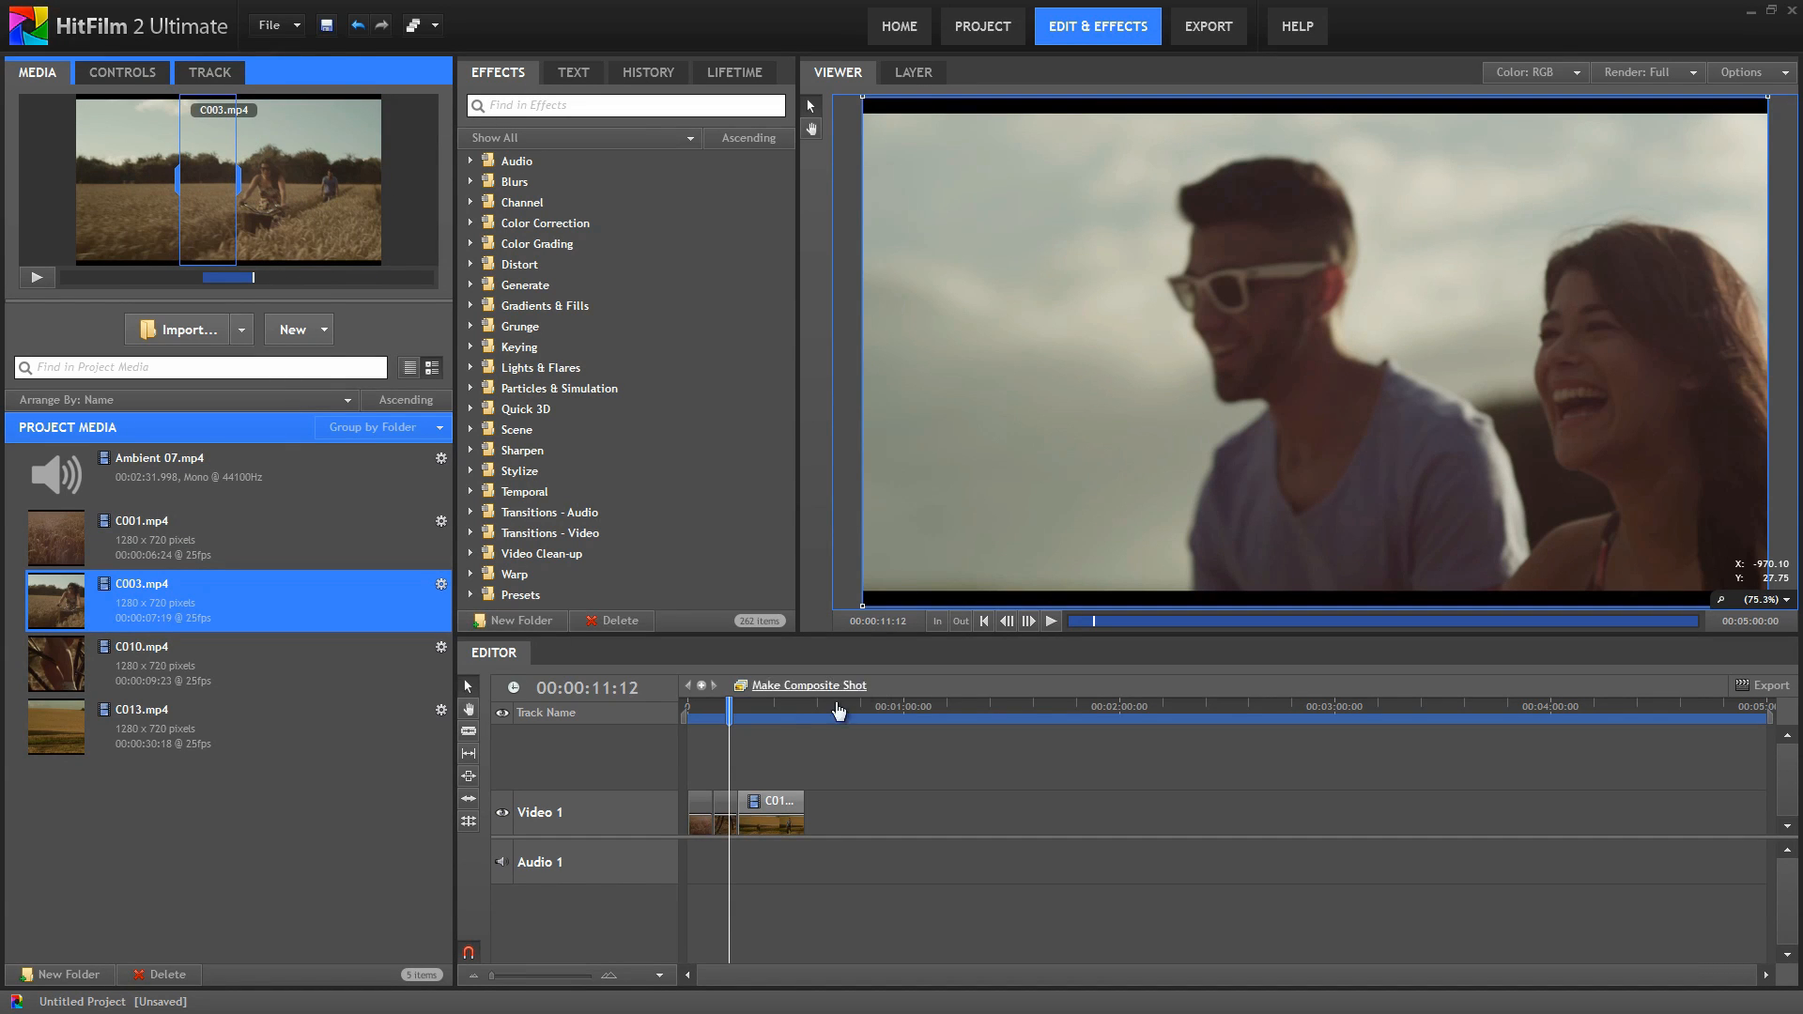
Step: Try overlaying the trimmed C003.mp4 on the start of C013.mp4 on Video 1, and undo the placement
click(786, 712)
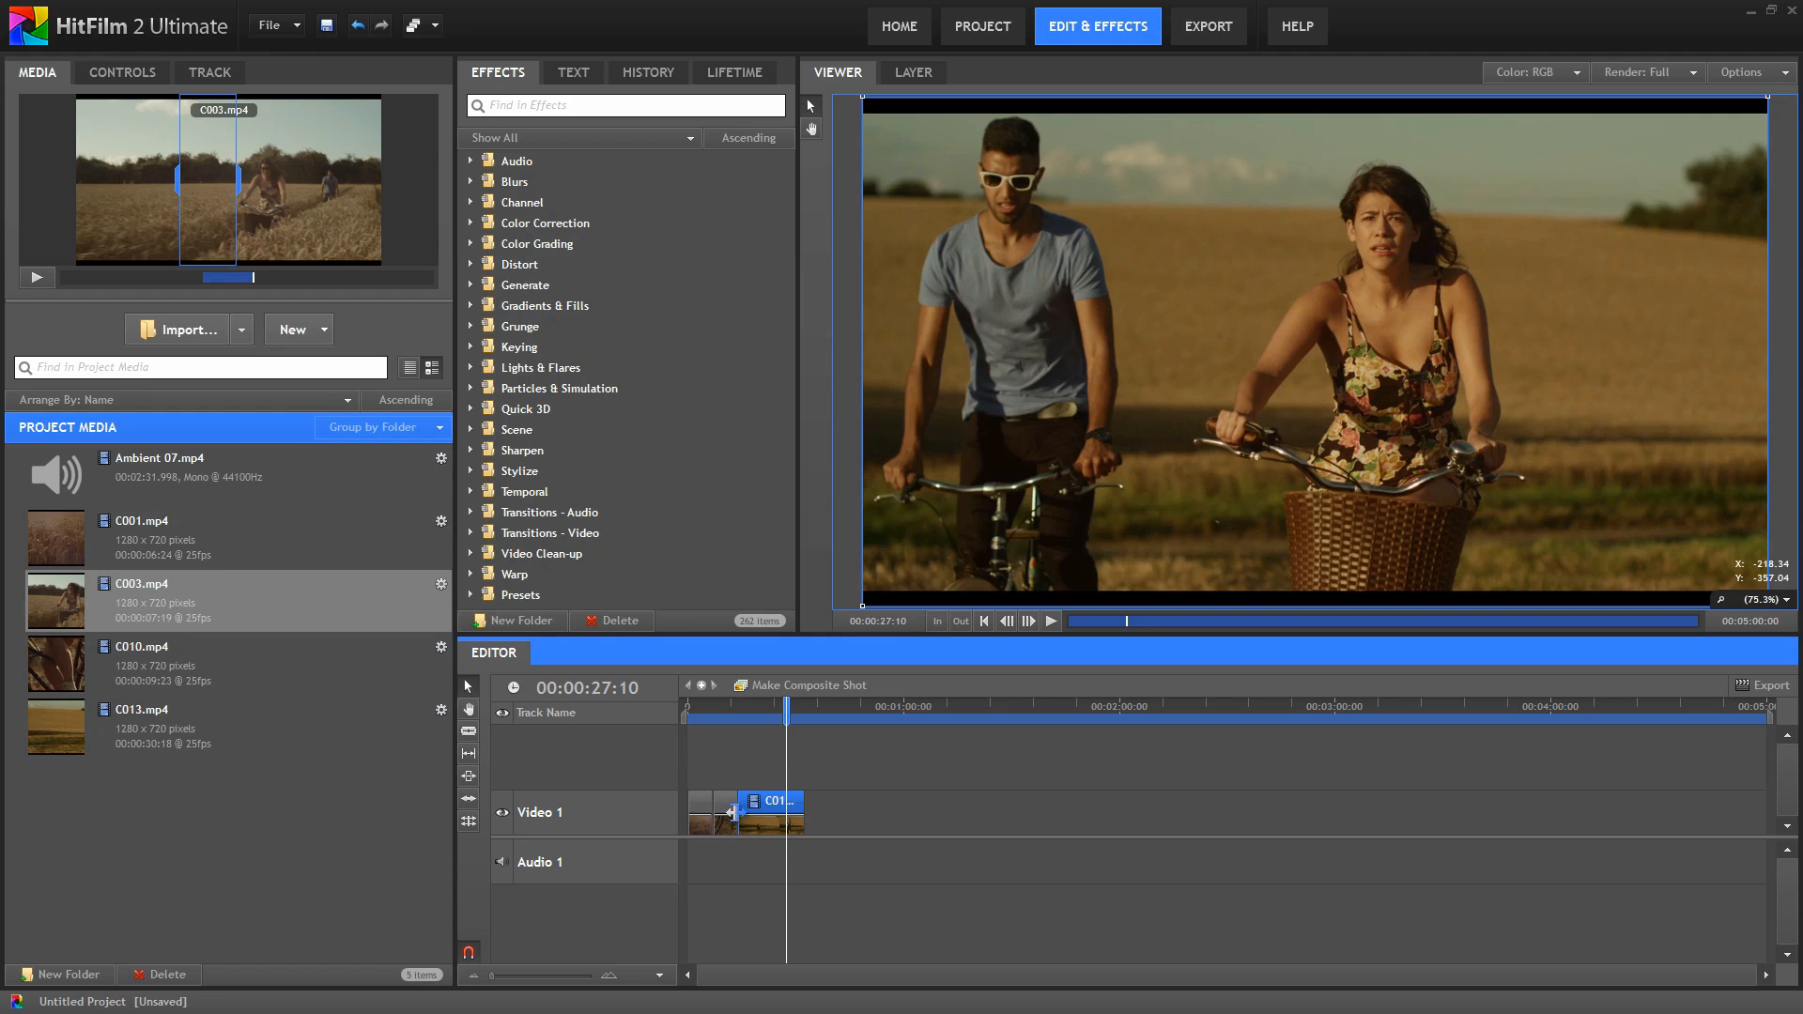
drag(230, 219, 768, 652)
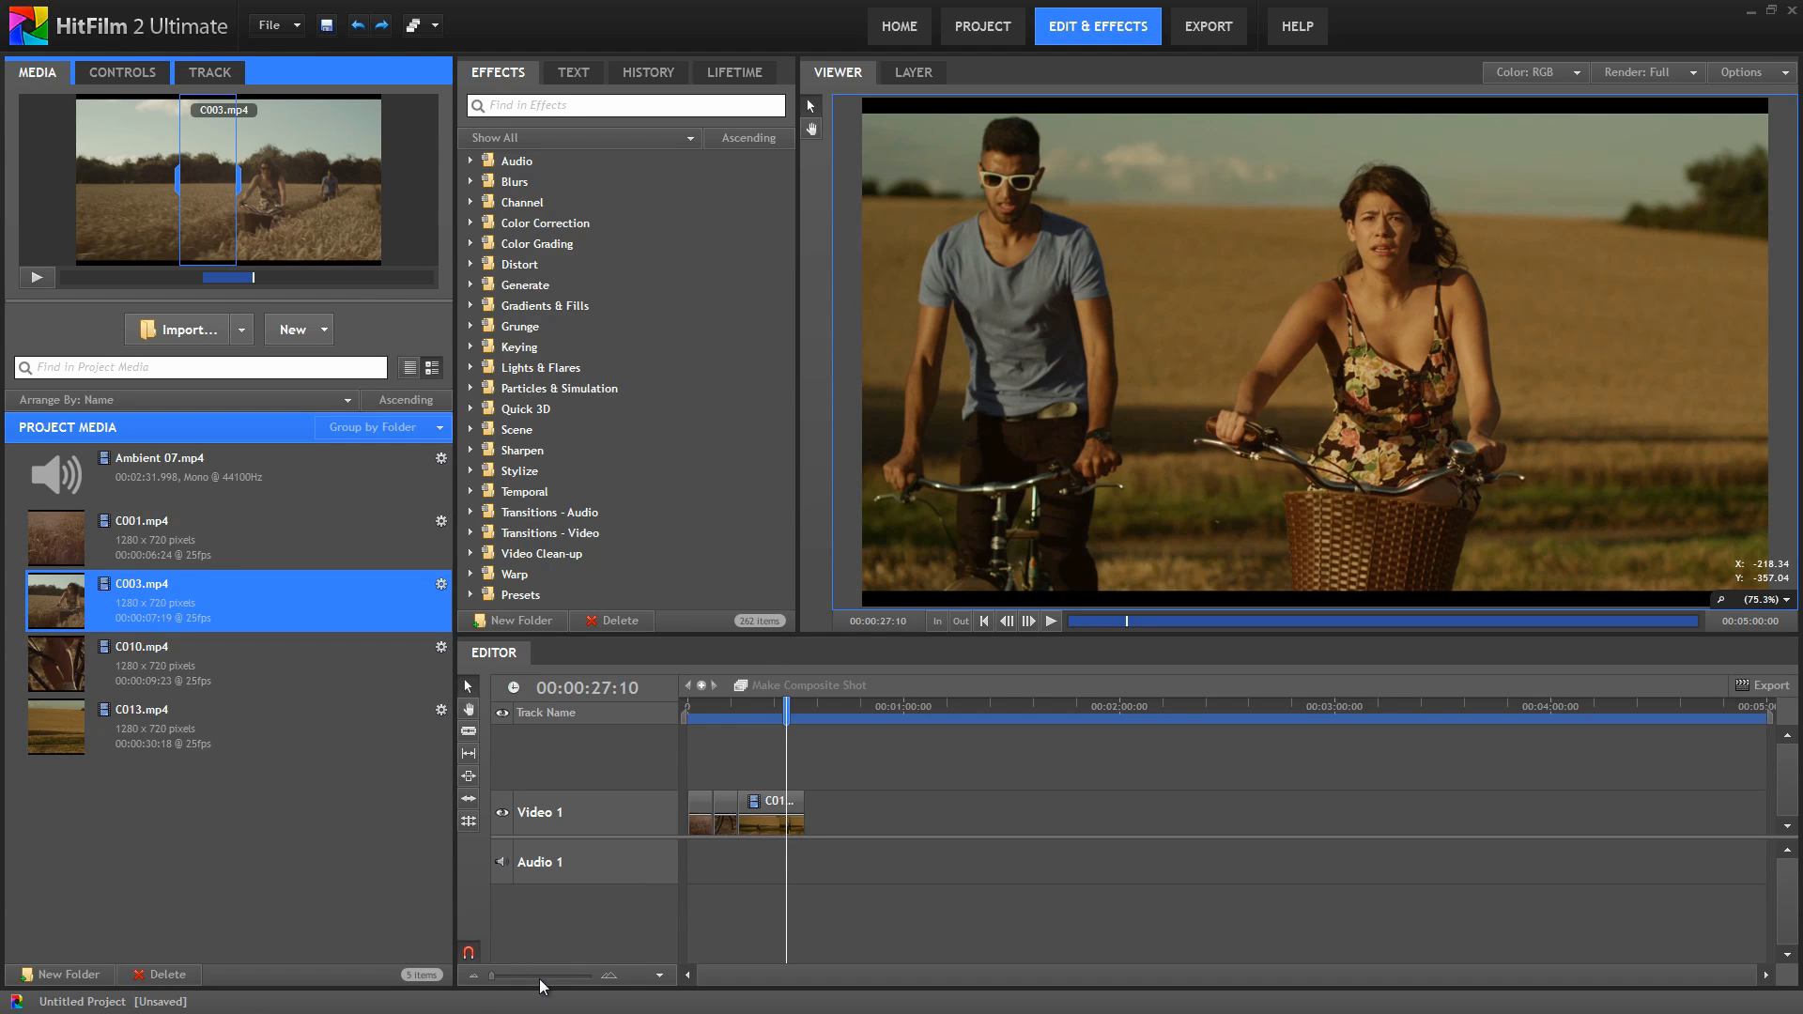
drag(492, 977, 511, 976)
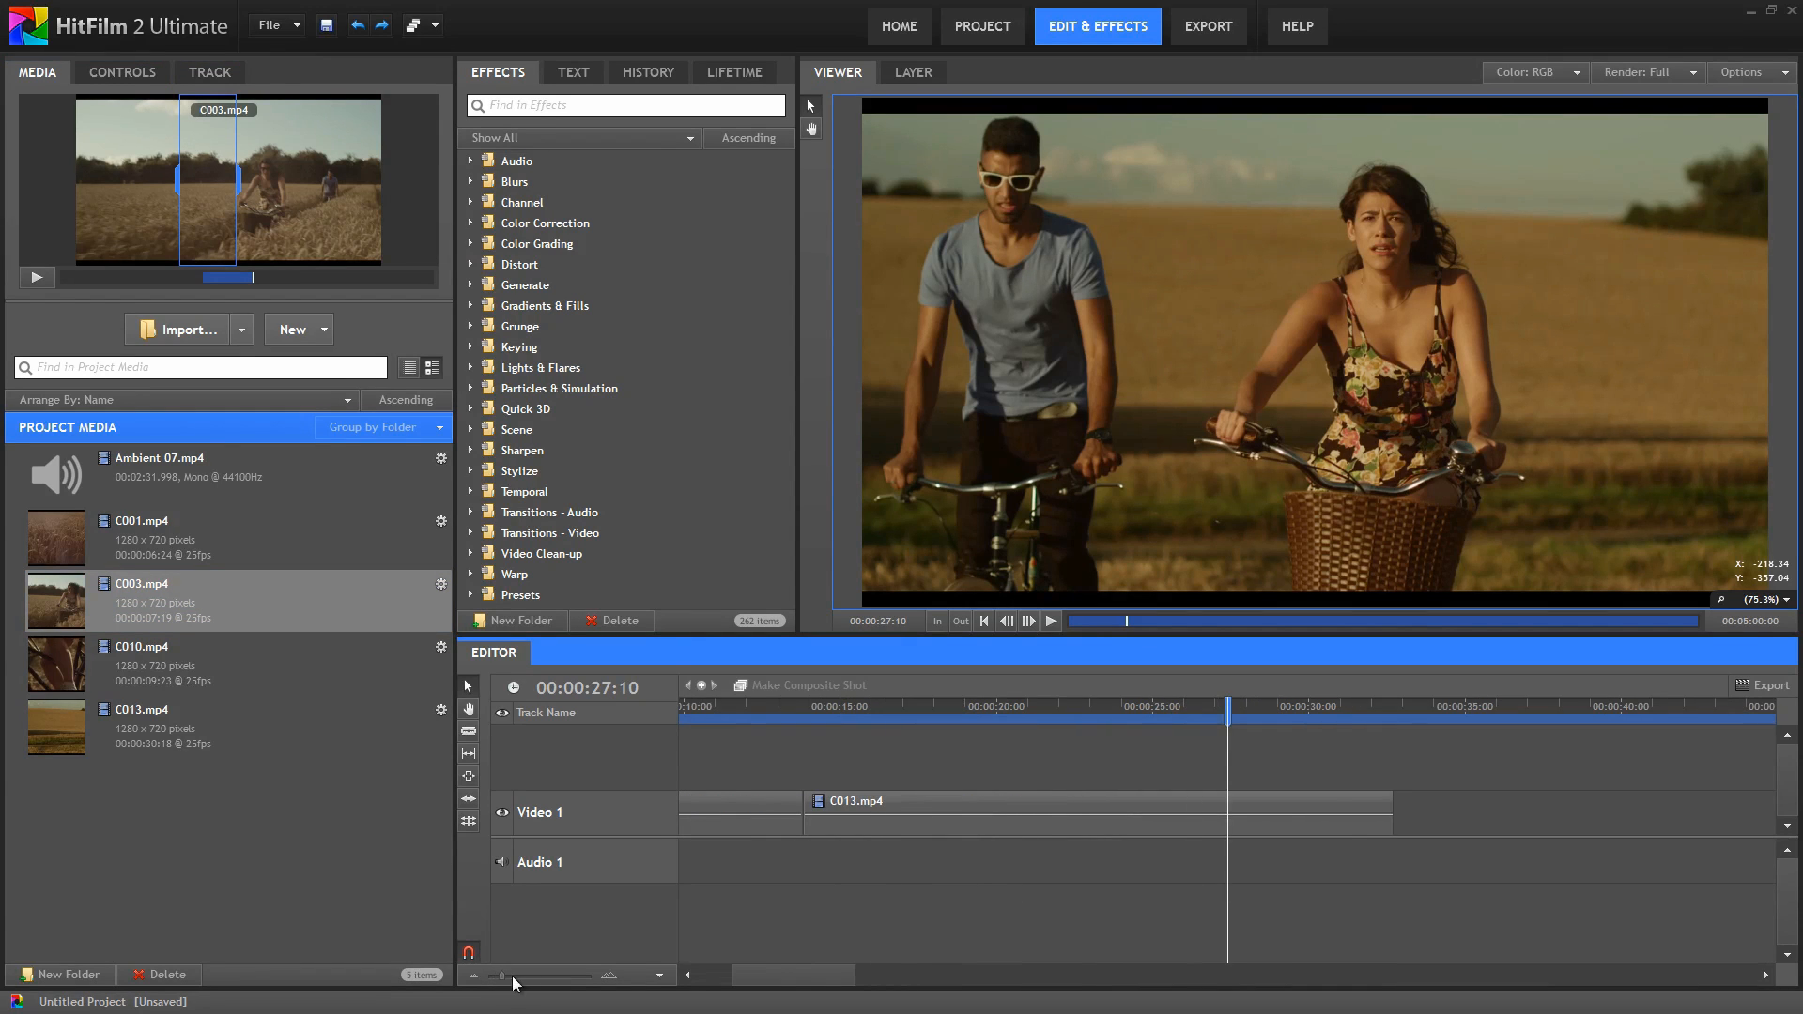
drag(792, 976, 740, 977)
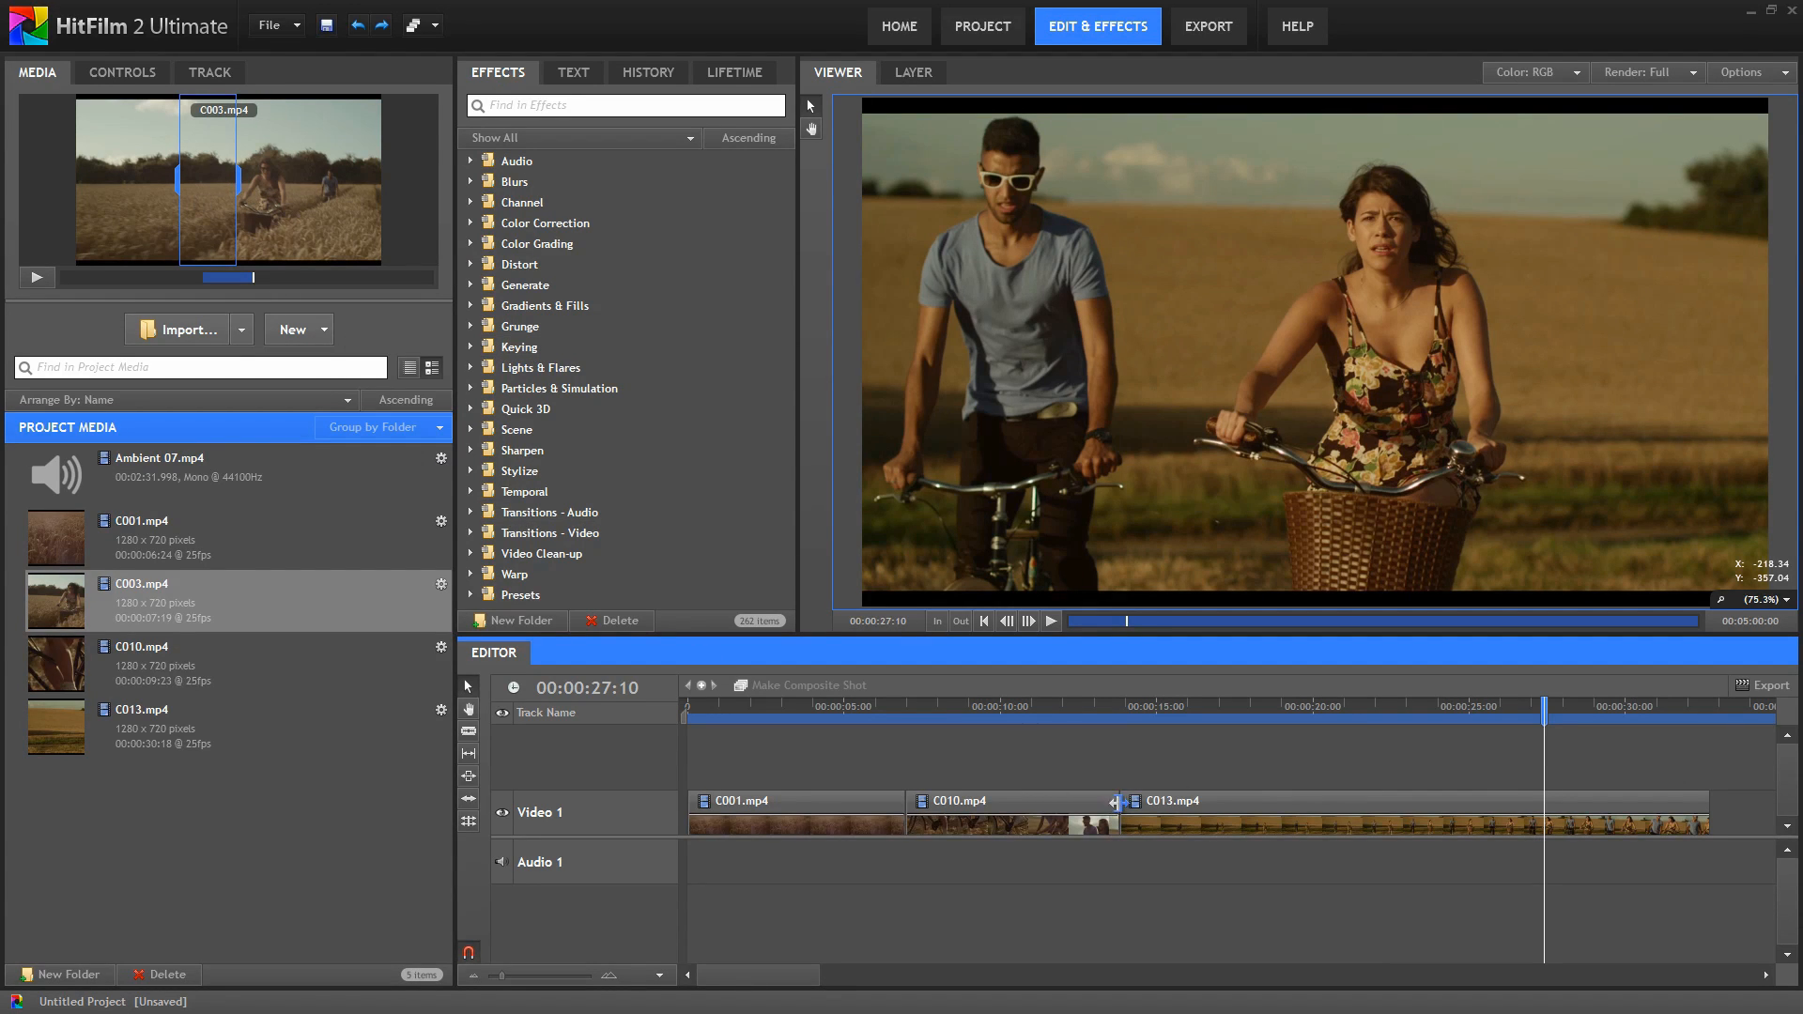
drag(219, 192, 1126, 803)
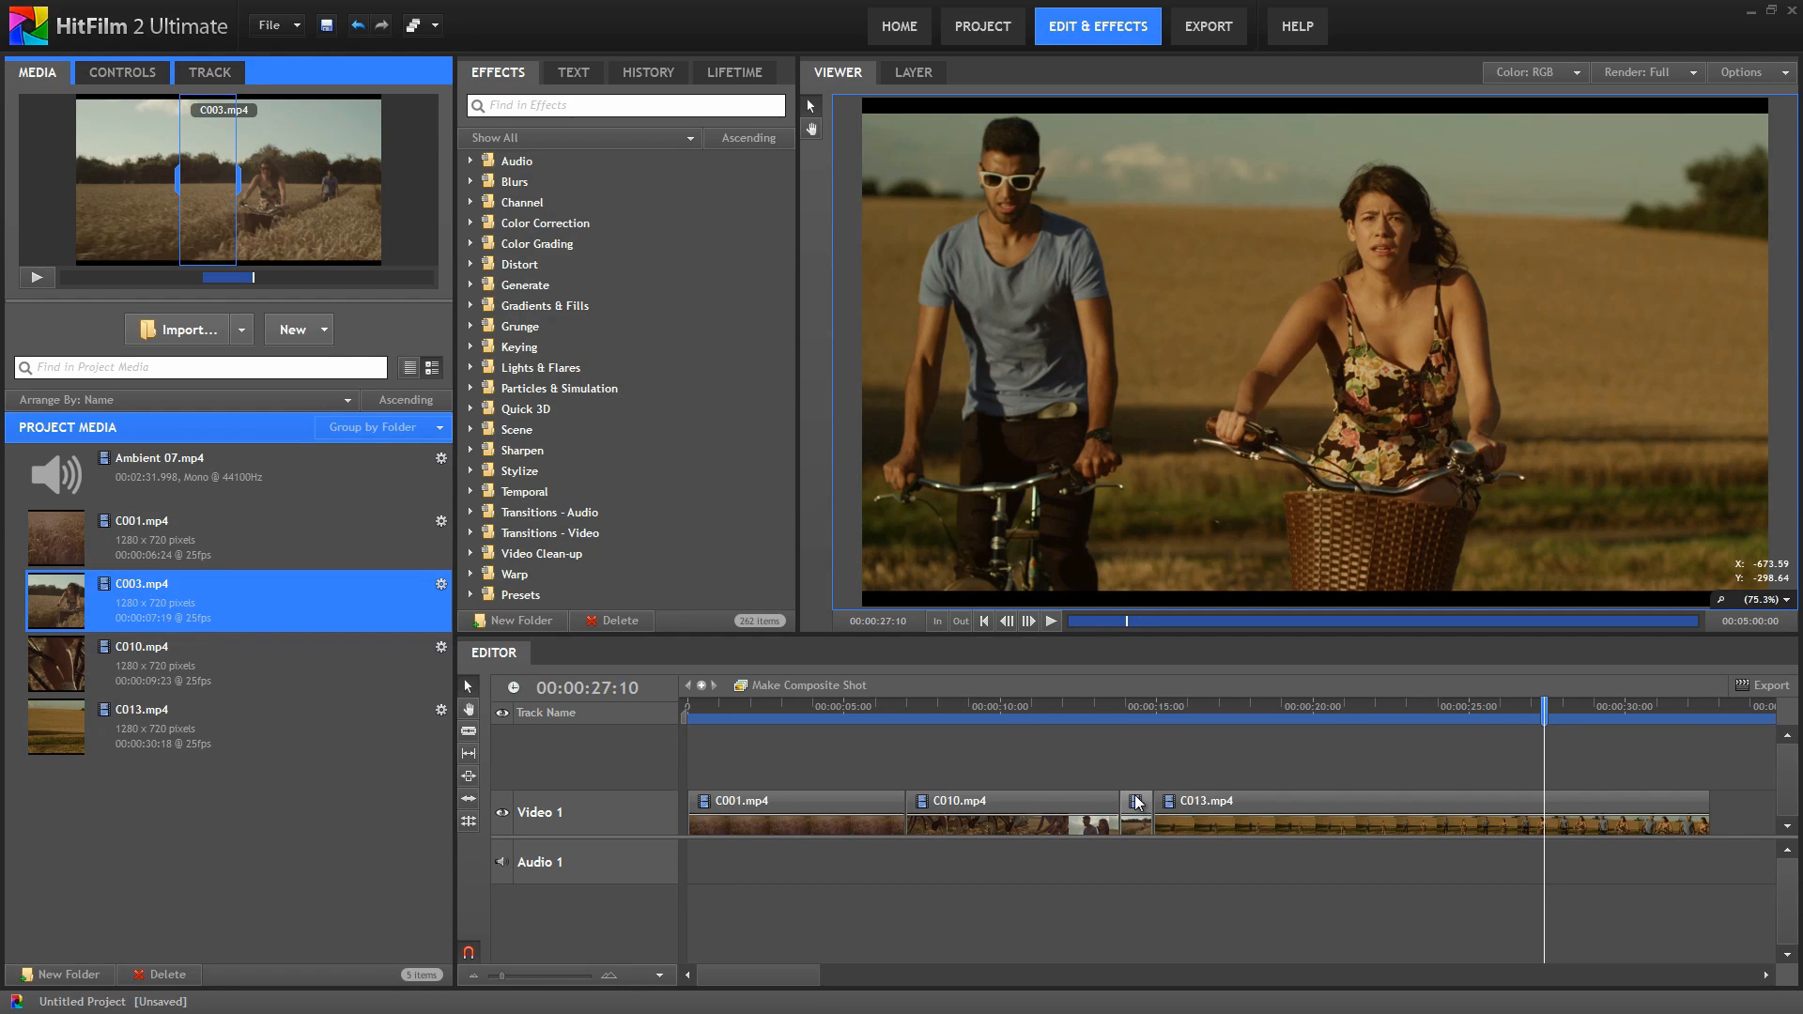
click(361, 28)
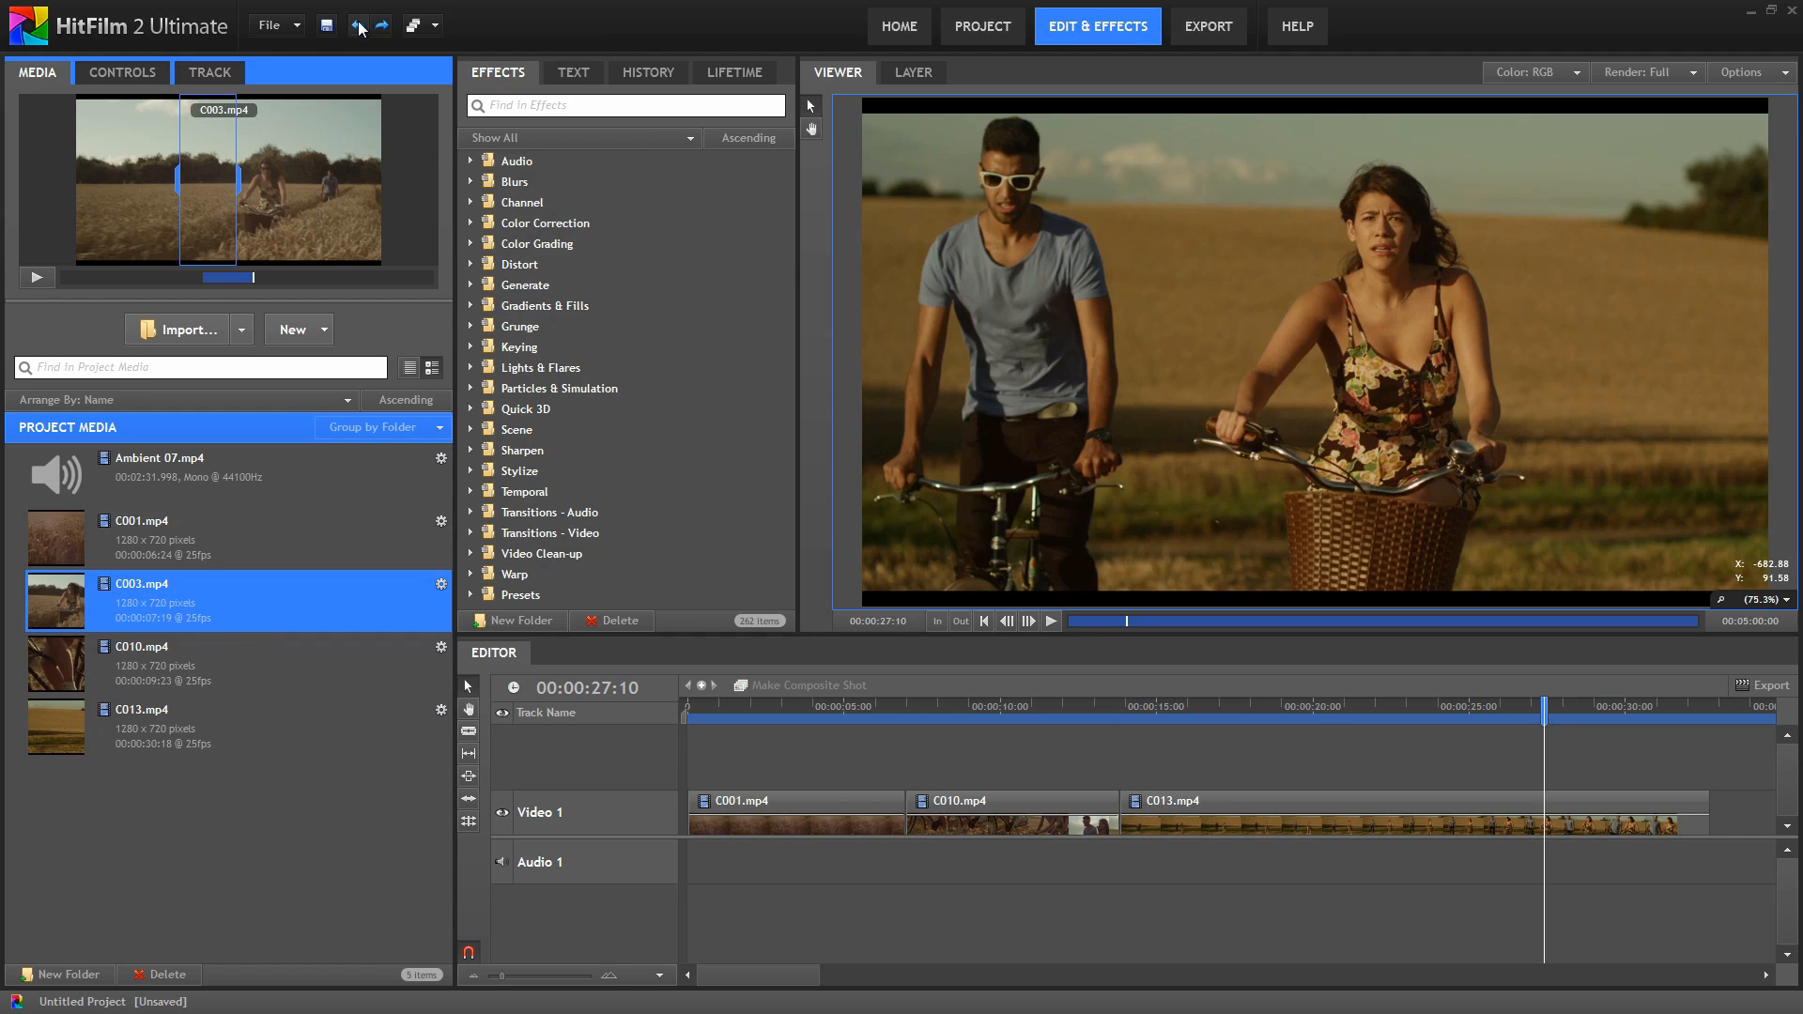
Step: Insert the trimmed C003.mp4 between C010.mp4 and C013.mp4 on Video 1 and play the edit from the start to check it
drag(203, 182, 1123, 815)
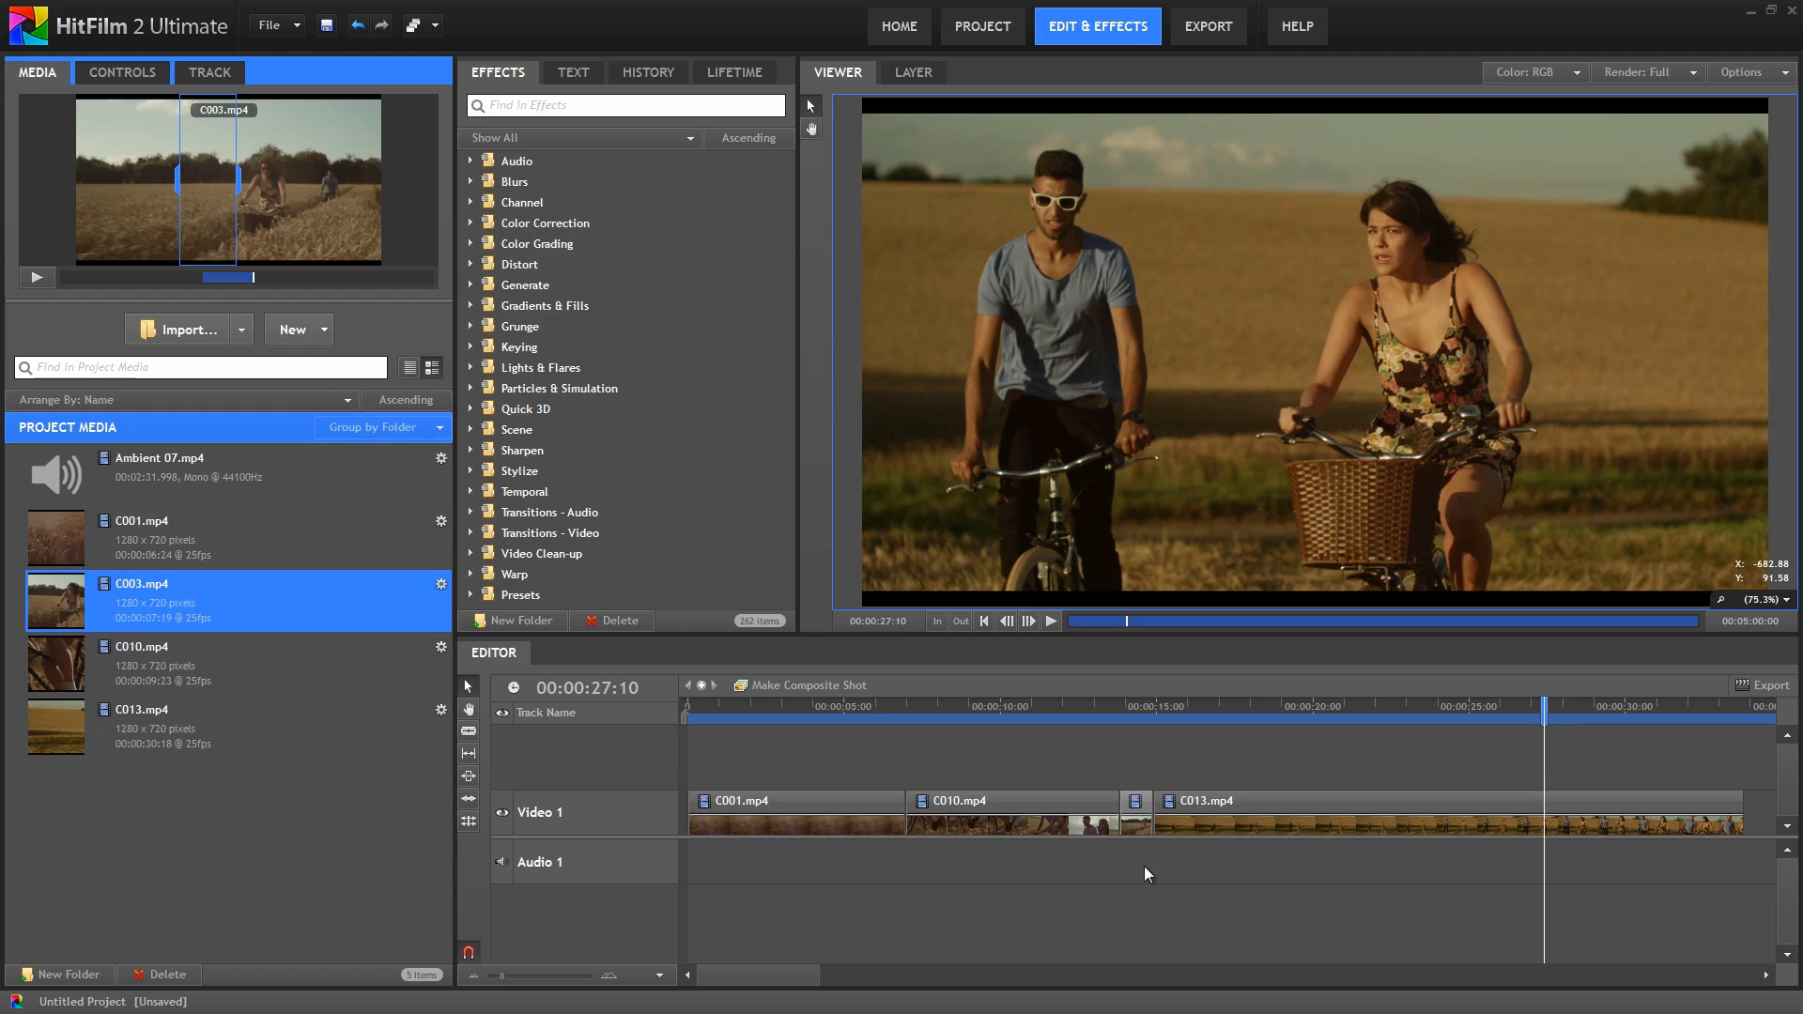
drag(783, 710, 655, 713)
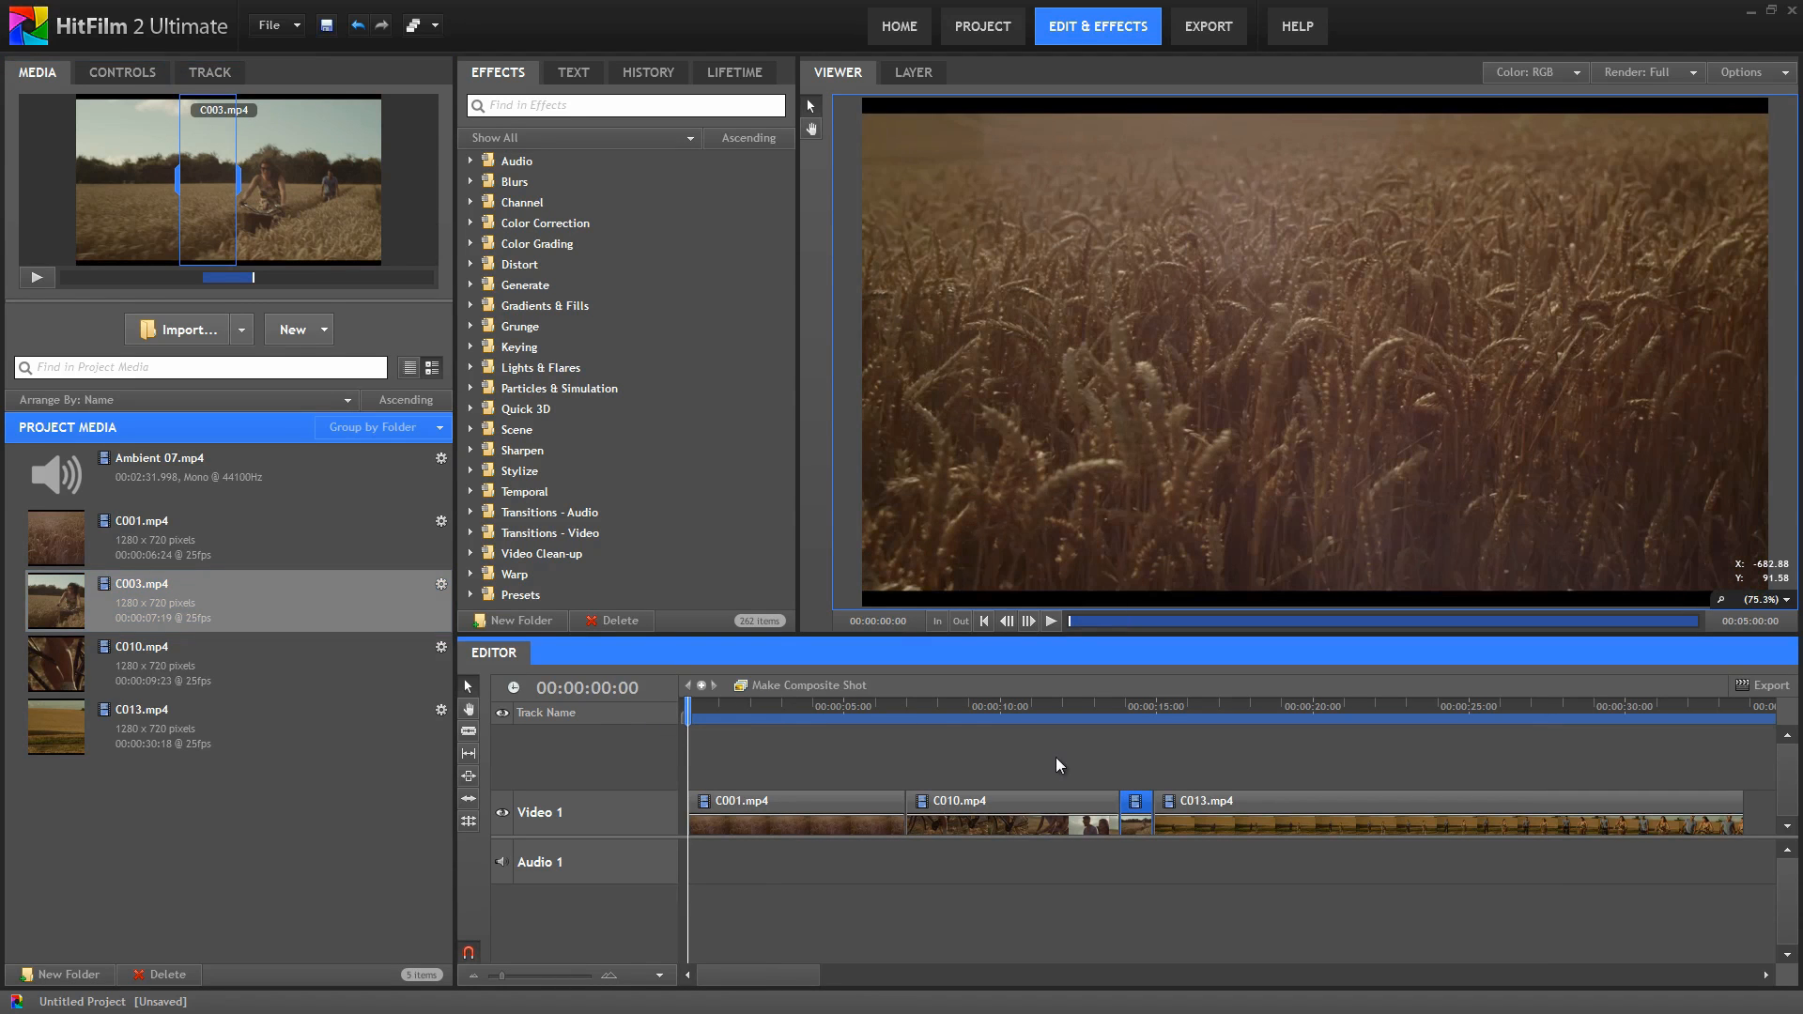
click(1052, 623)
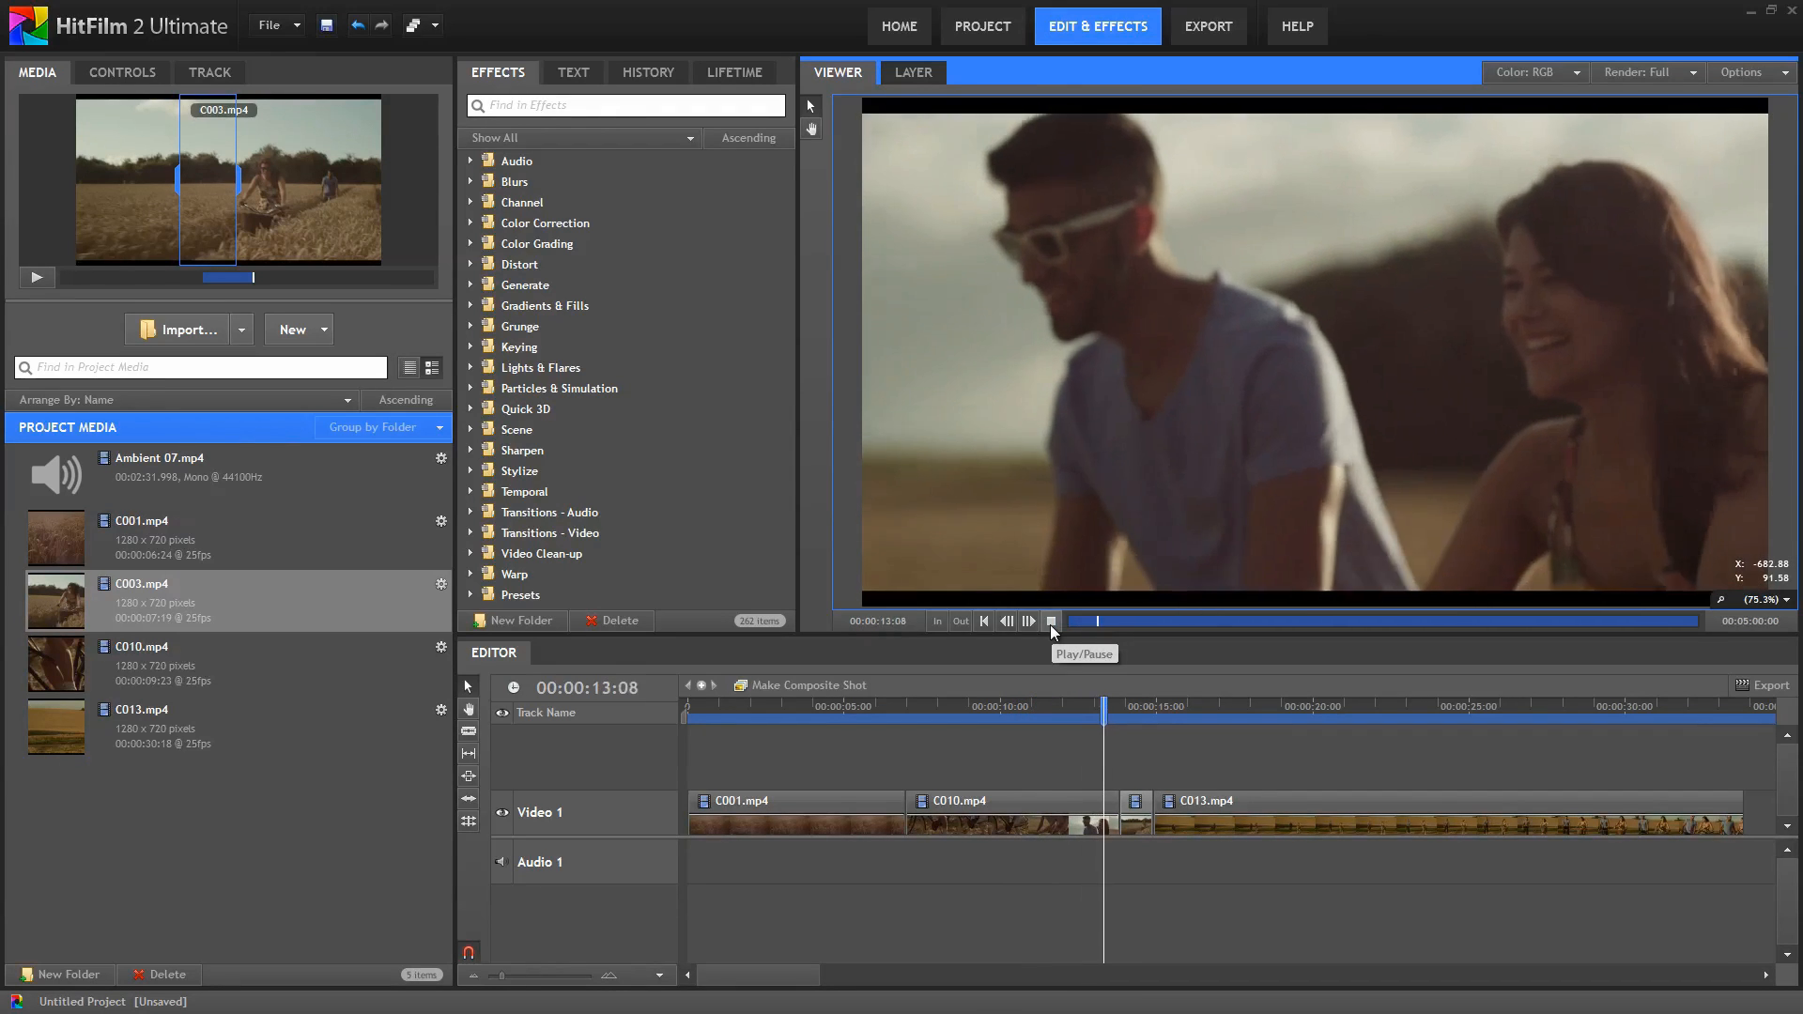
click(1050, 624)
drag(1144, 715, 1135, 706)
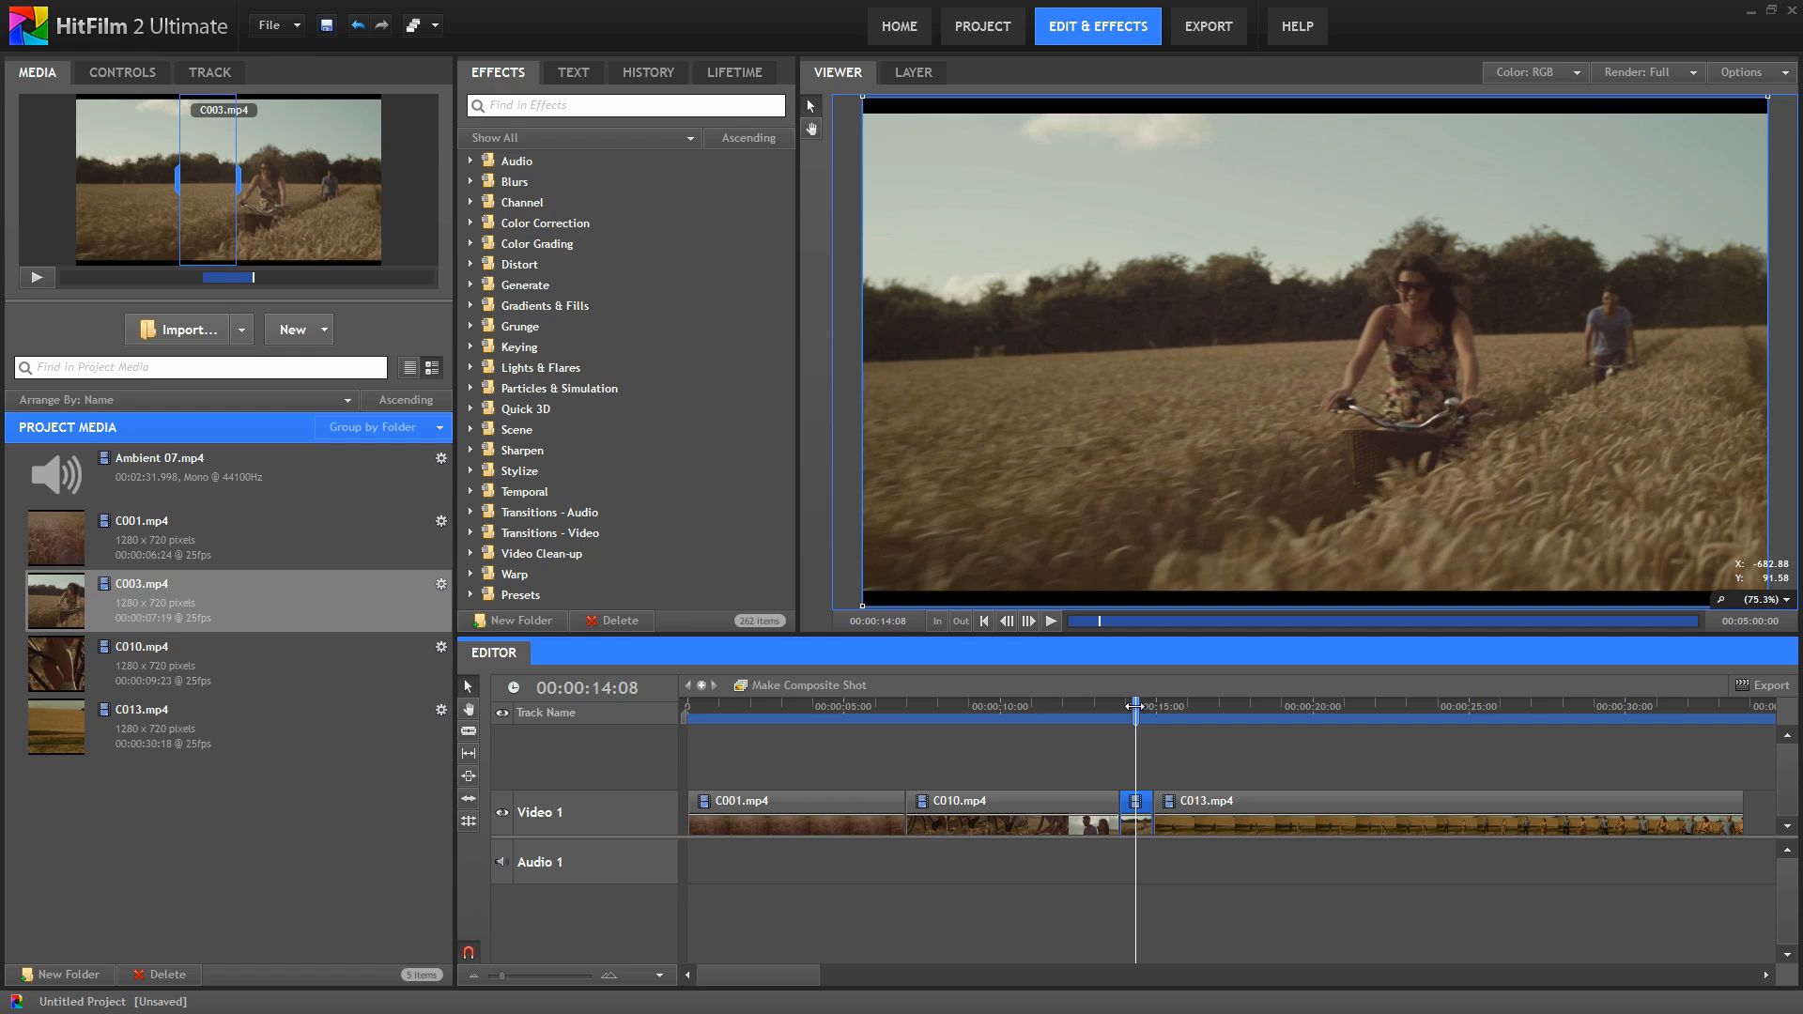
Step: Delete the short C003.mp4 clip from Video 1 and ripple-delete the gap between C010.mp4 and C013.mp4
click(1144, 806)
key(Delete)
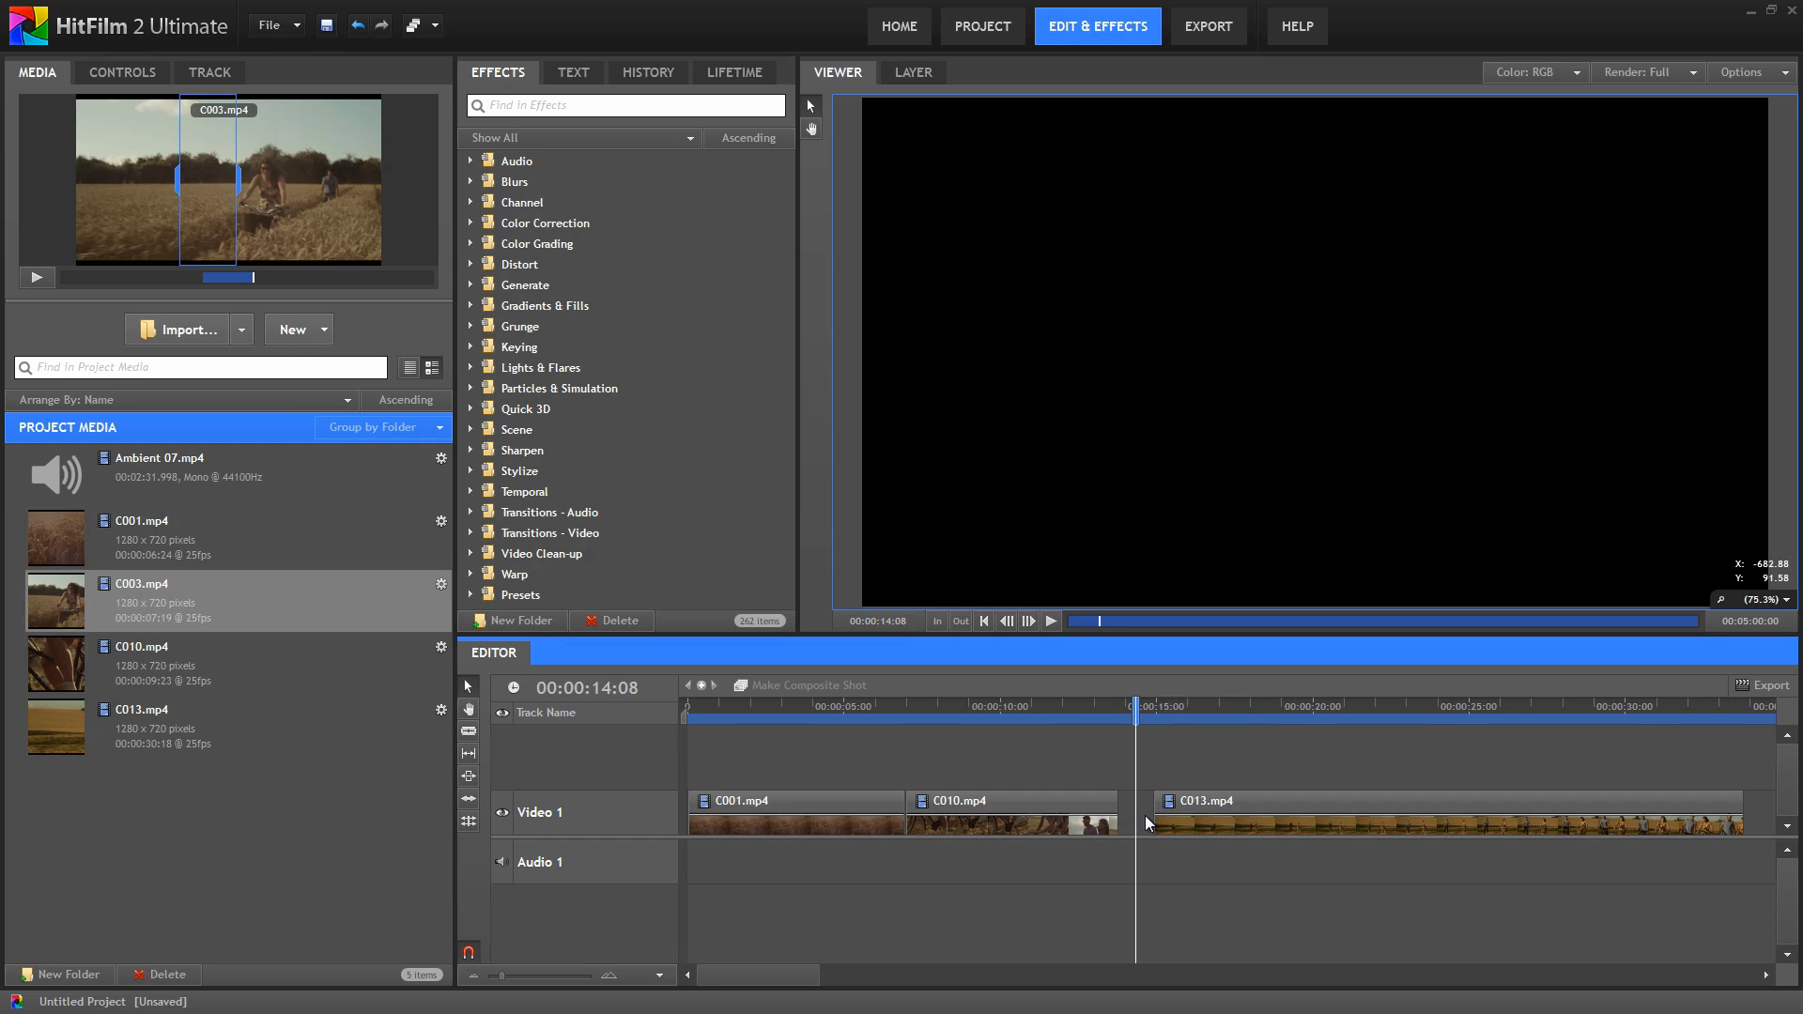
drag(1297, 802, 1266, 800)
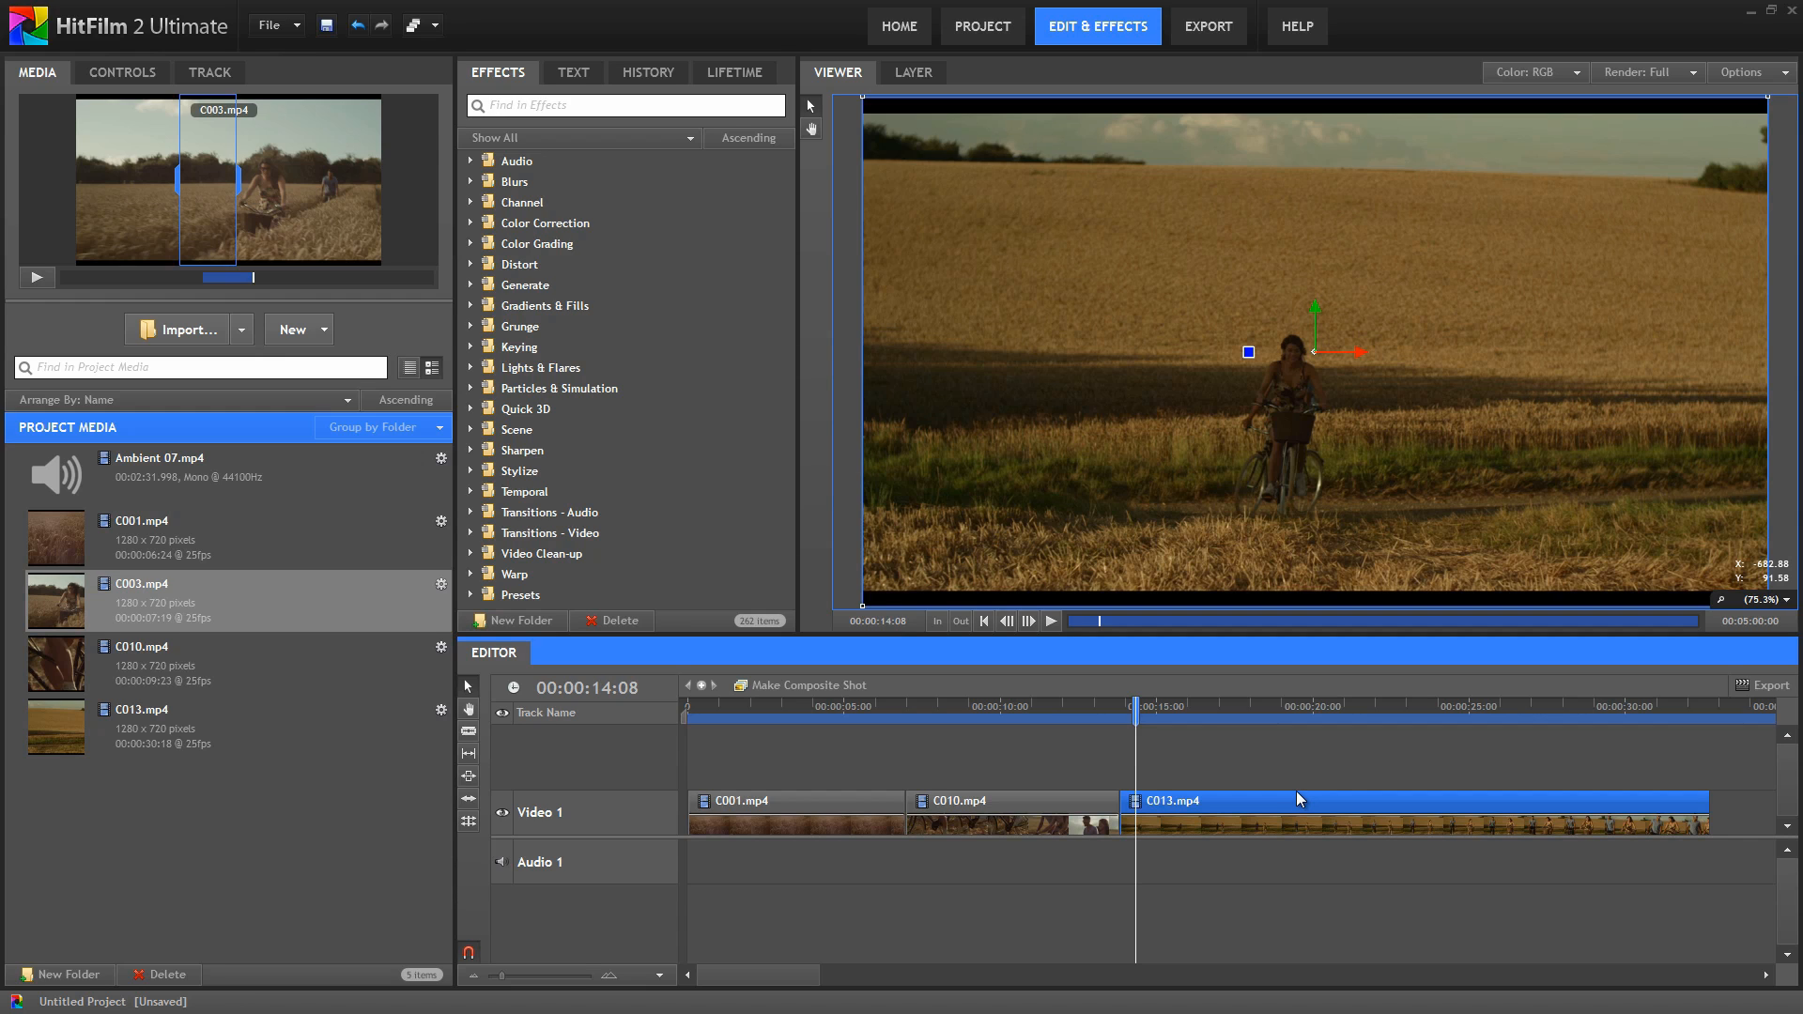
drag(1296, 790, 1330, 793)
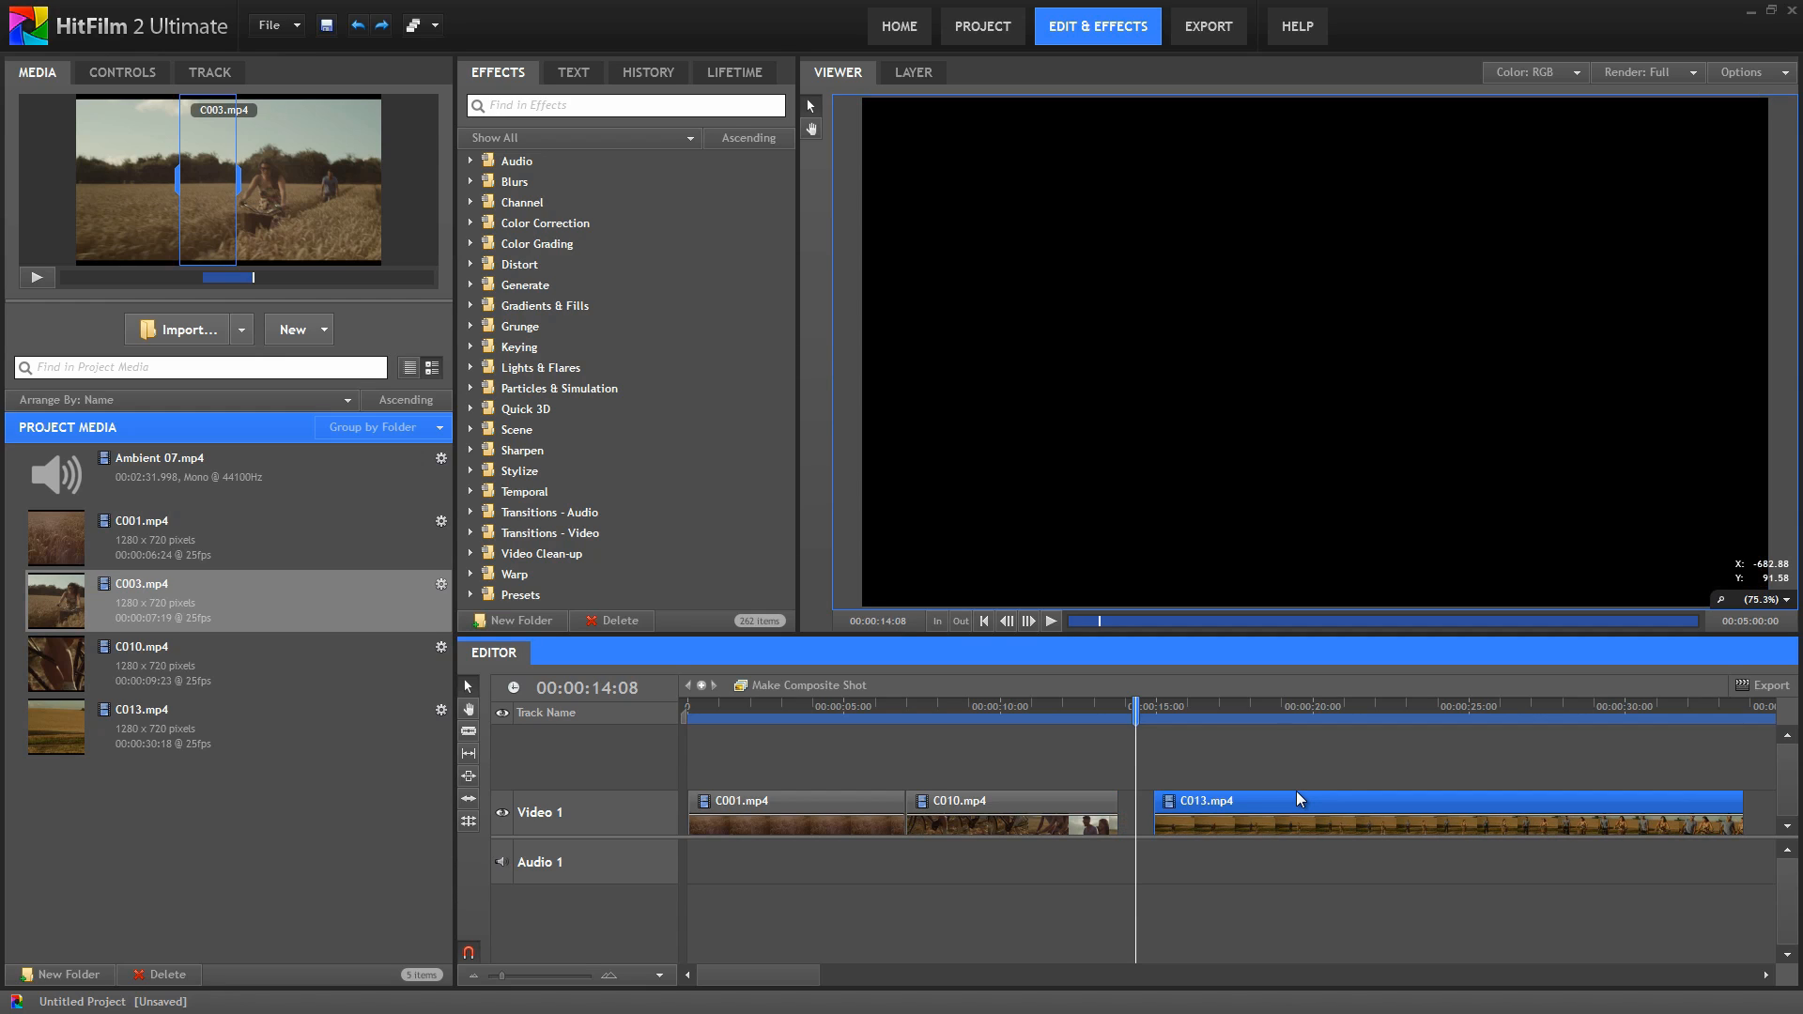
right_click(1129, 810)
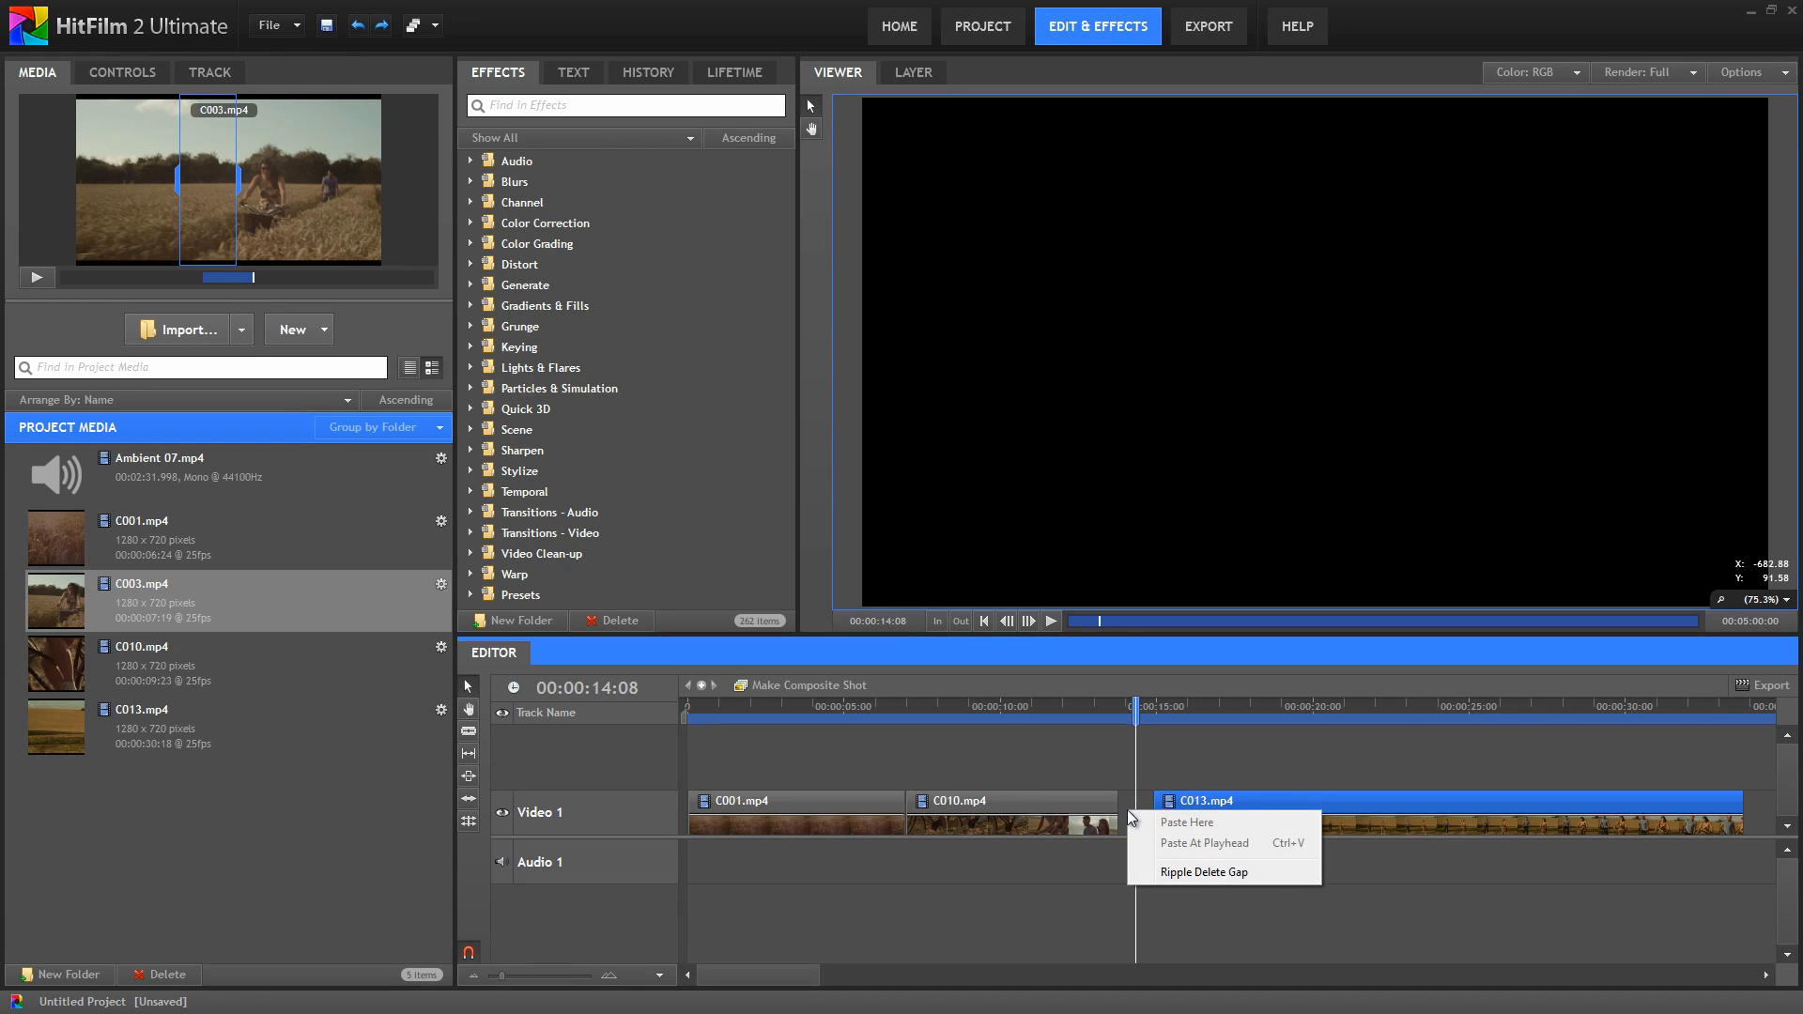
click(1238, 873)
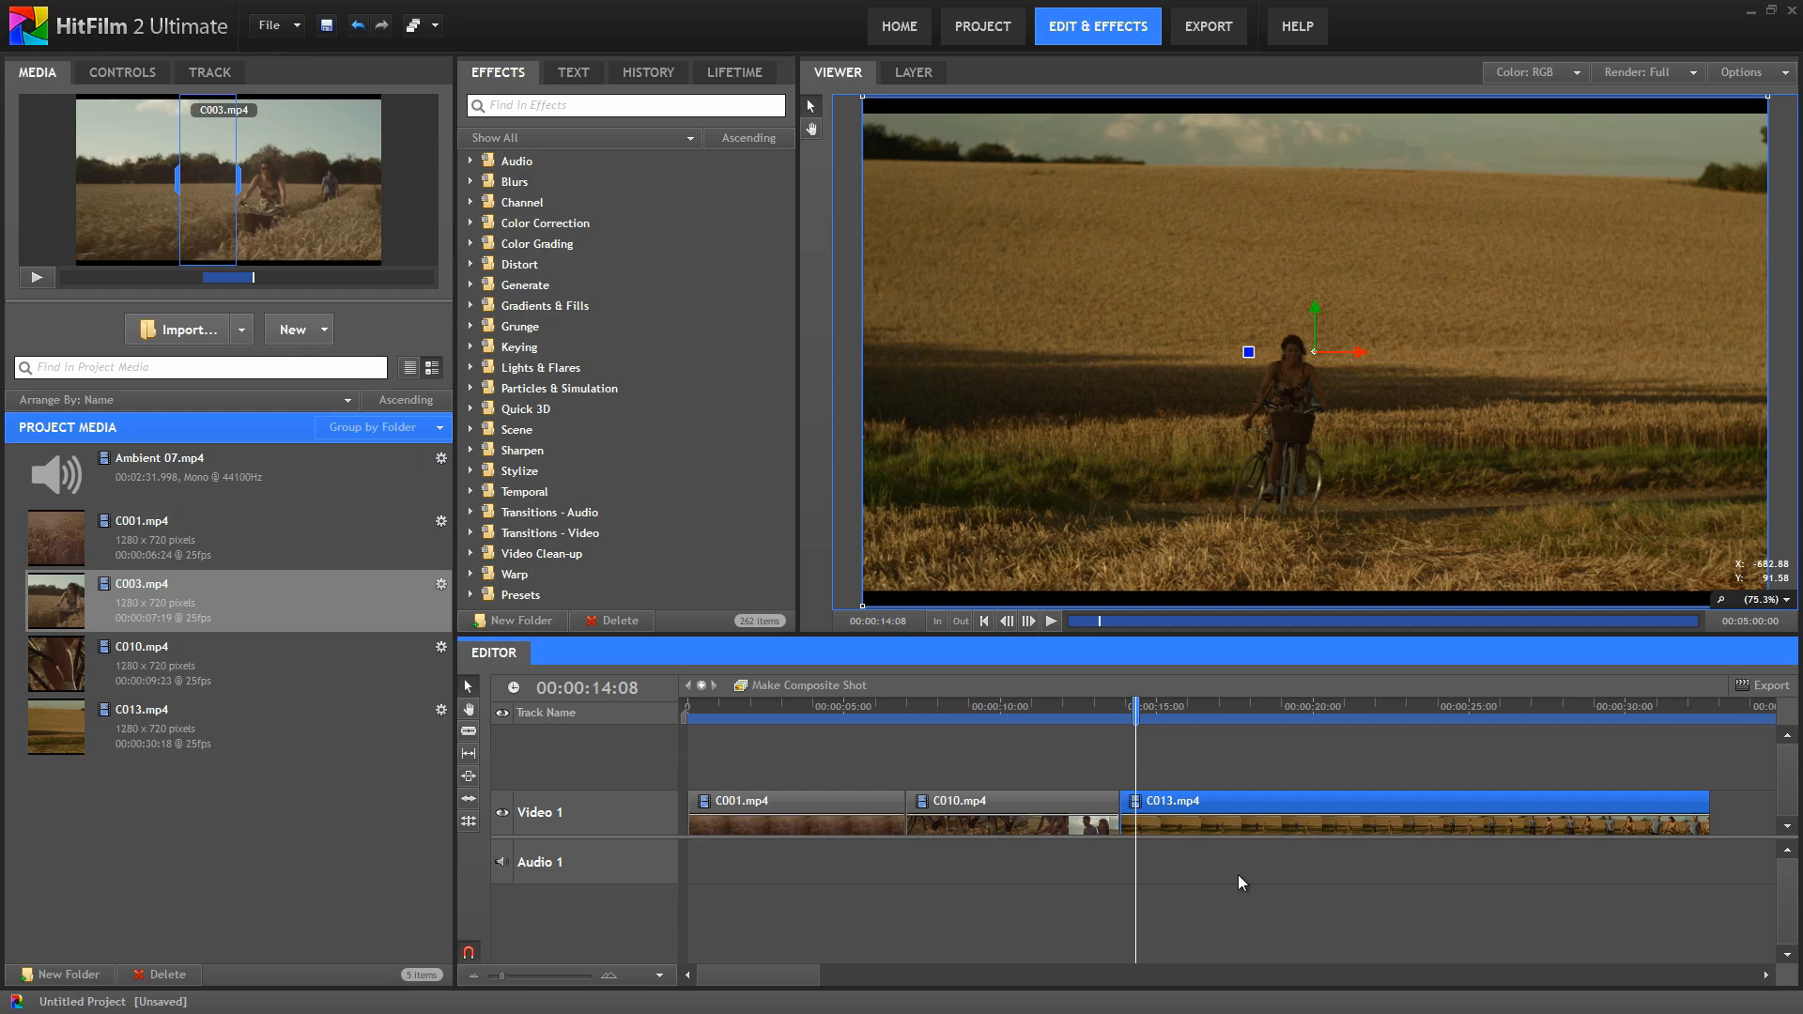
Step: Undo the gap removal and clip deletion, and ripple-delete the C003.mp4 clip directly from Video 1
click(357, 27)
click(357, 27)
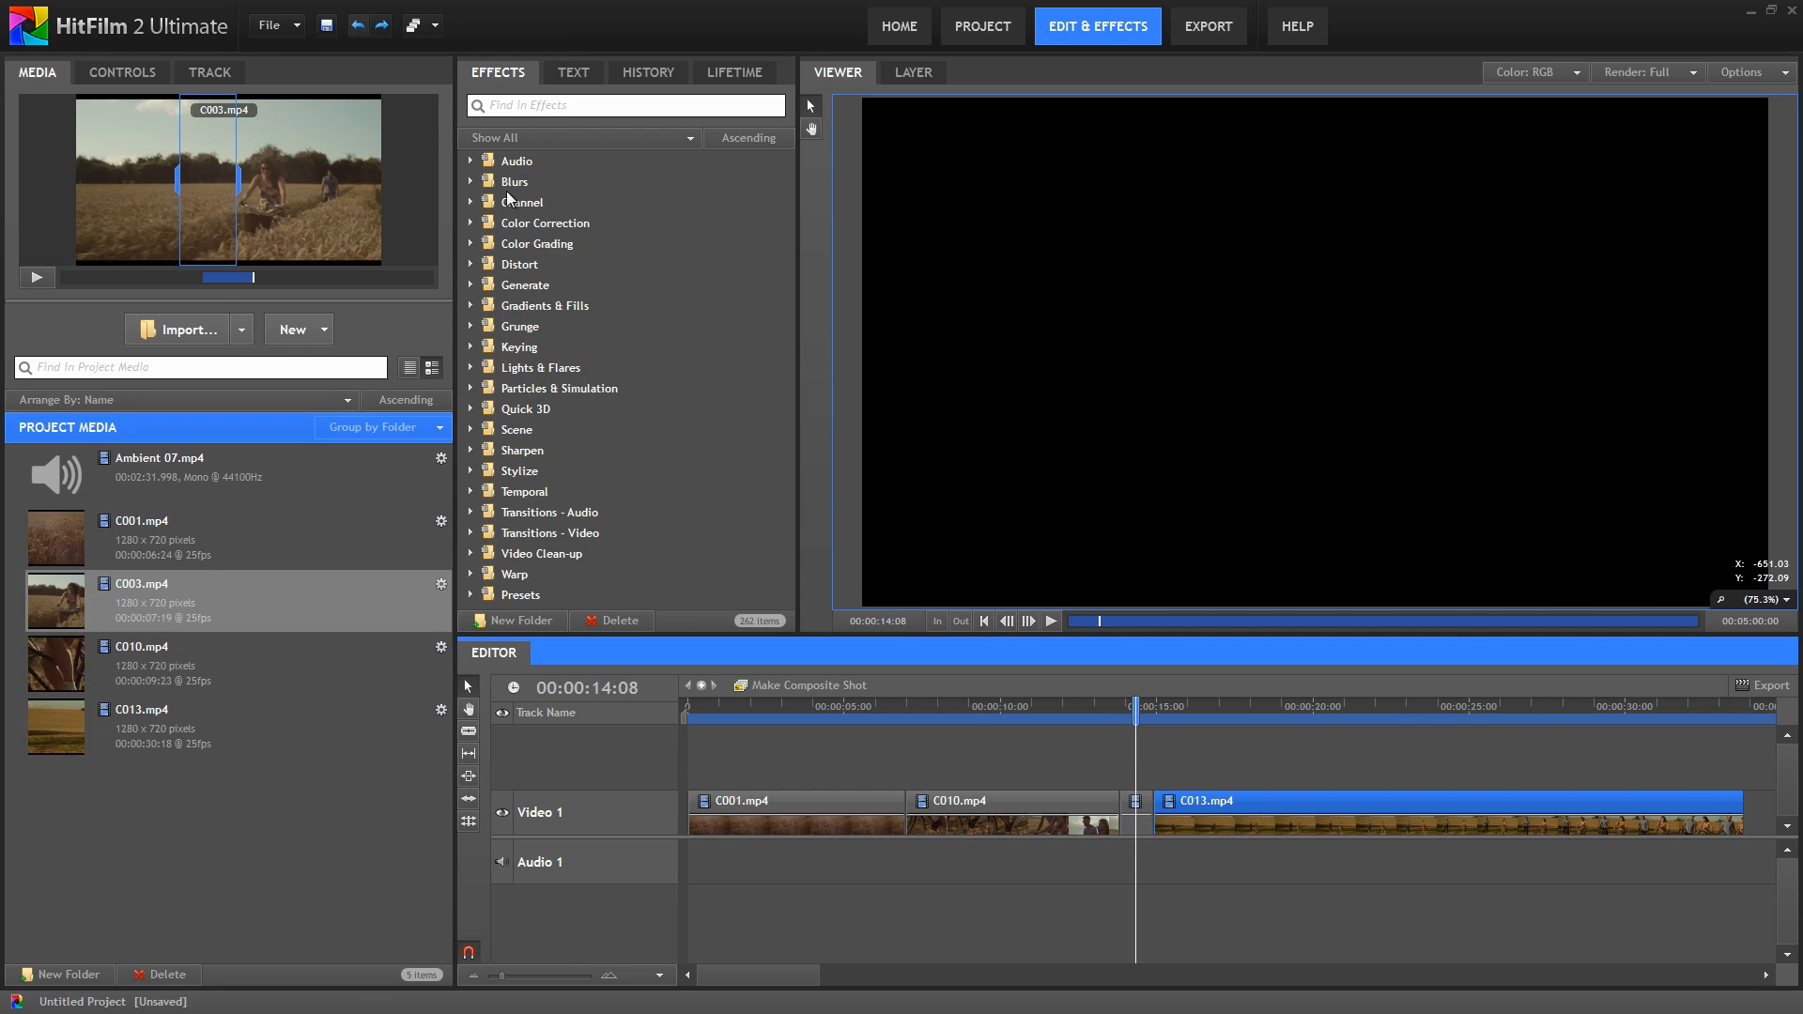
right_click(1139, 805)
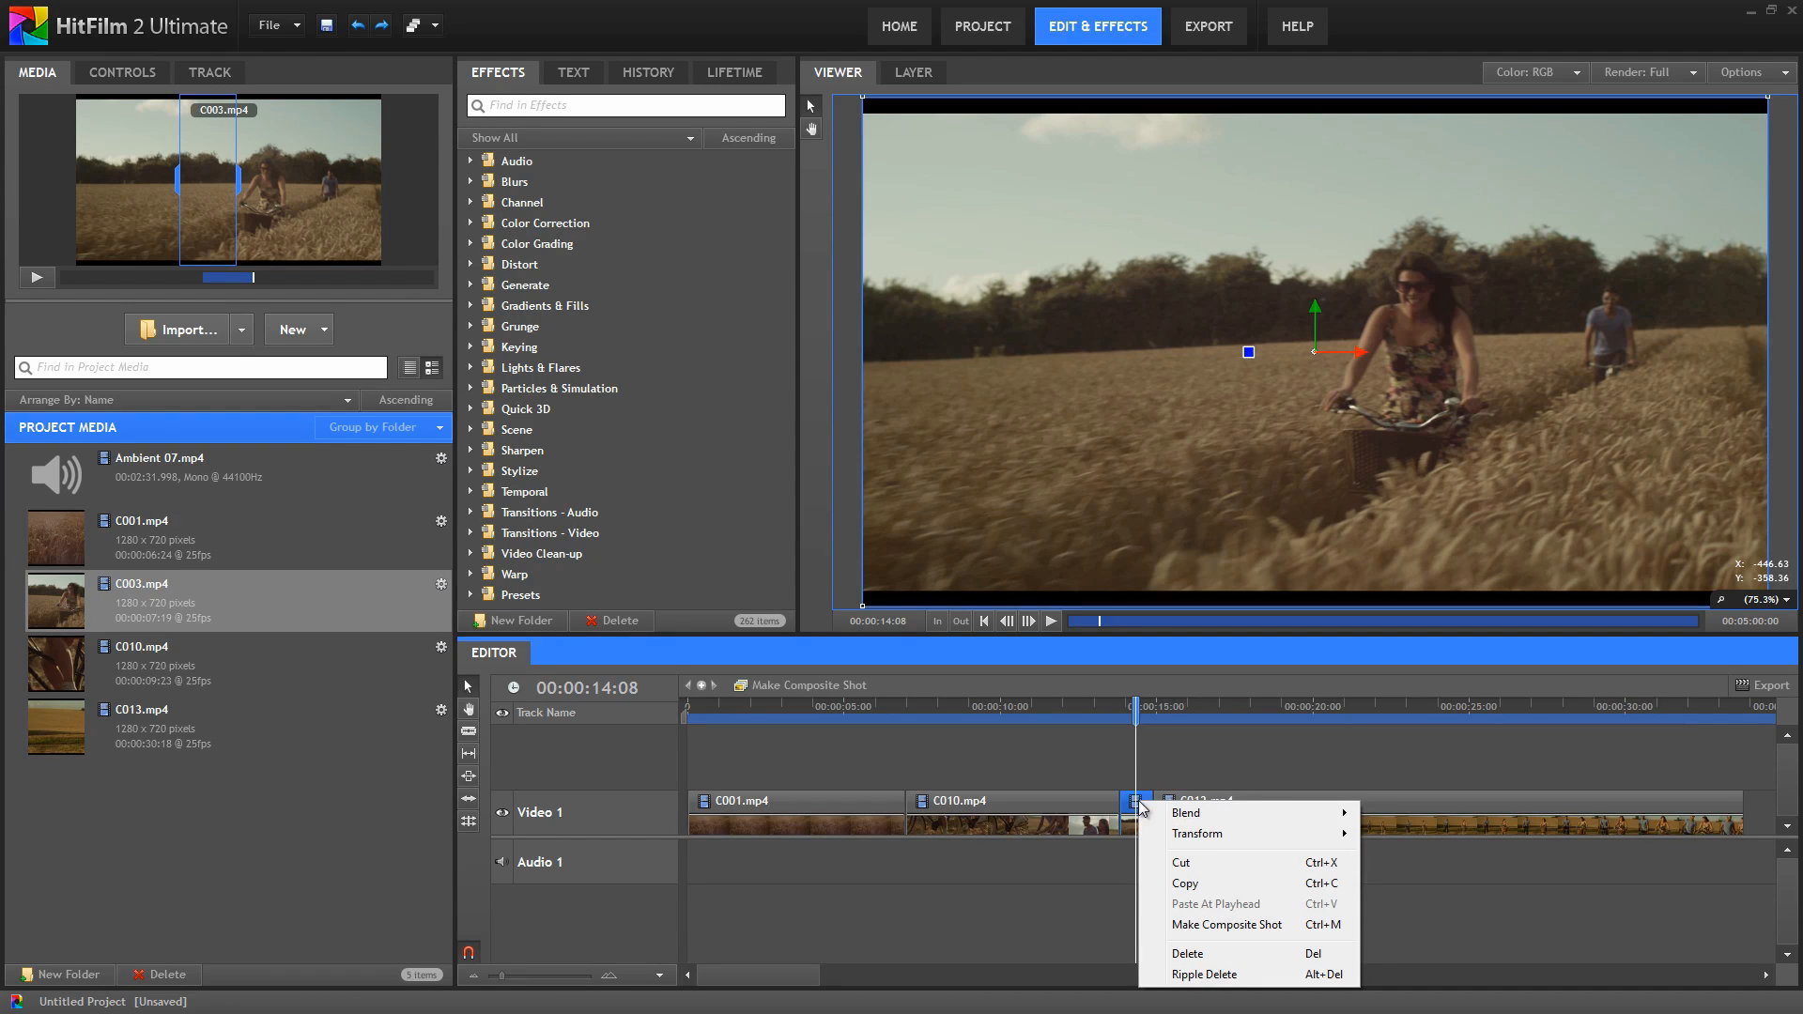
click(1220, 975)
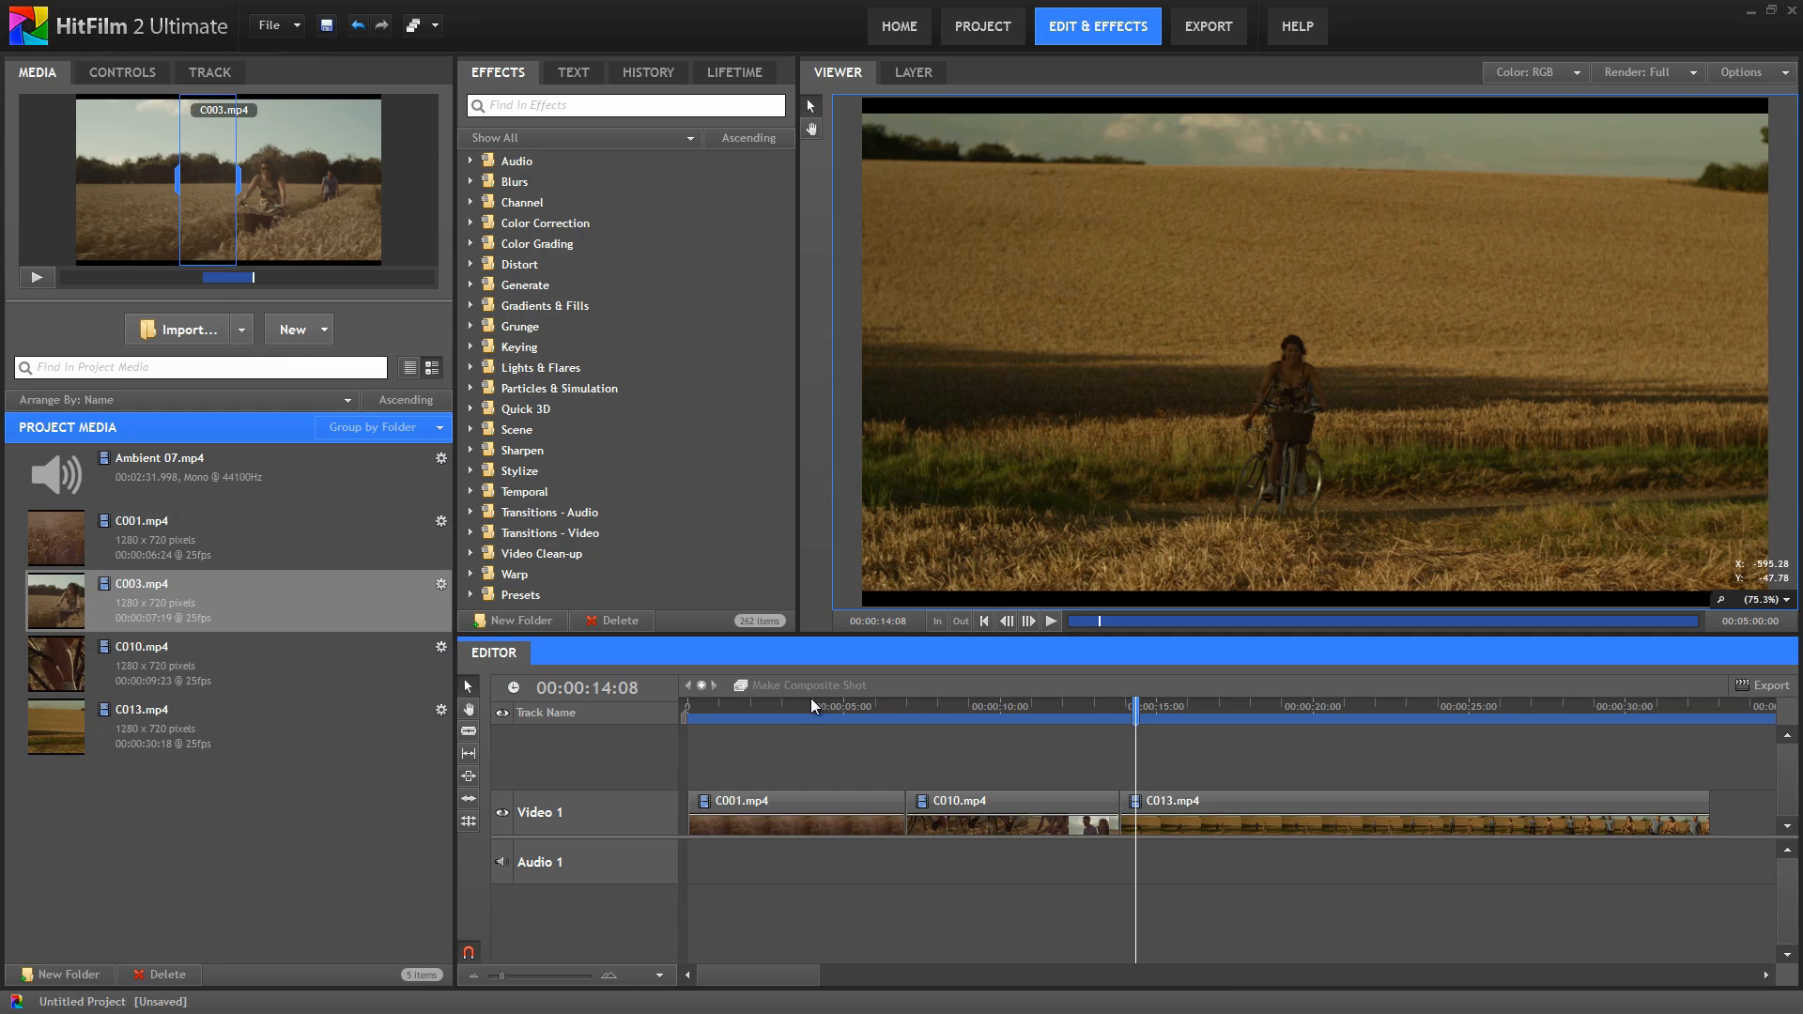
Step: Slice C001.mp4 on Video 1 at 00:00:03:01 and ripple-delete the part after the cut
drag(802, 710, 979, 720)
drag(734, 715, 697, 715)
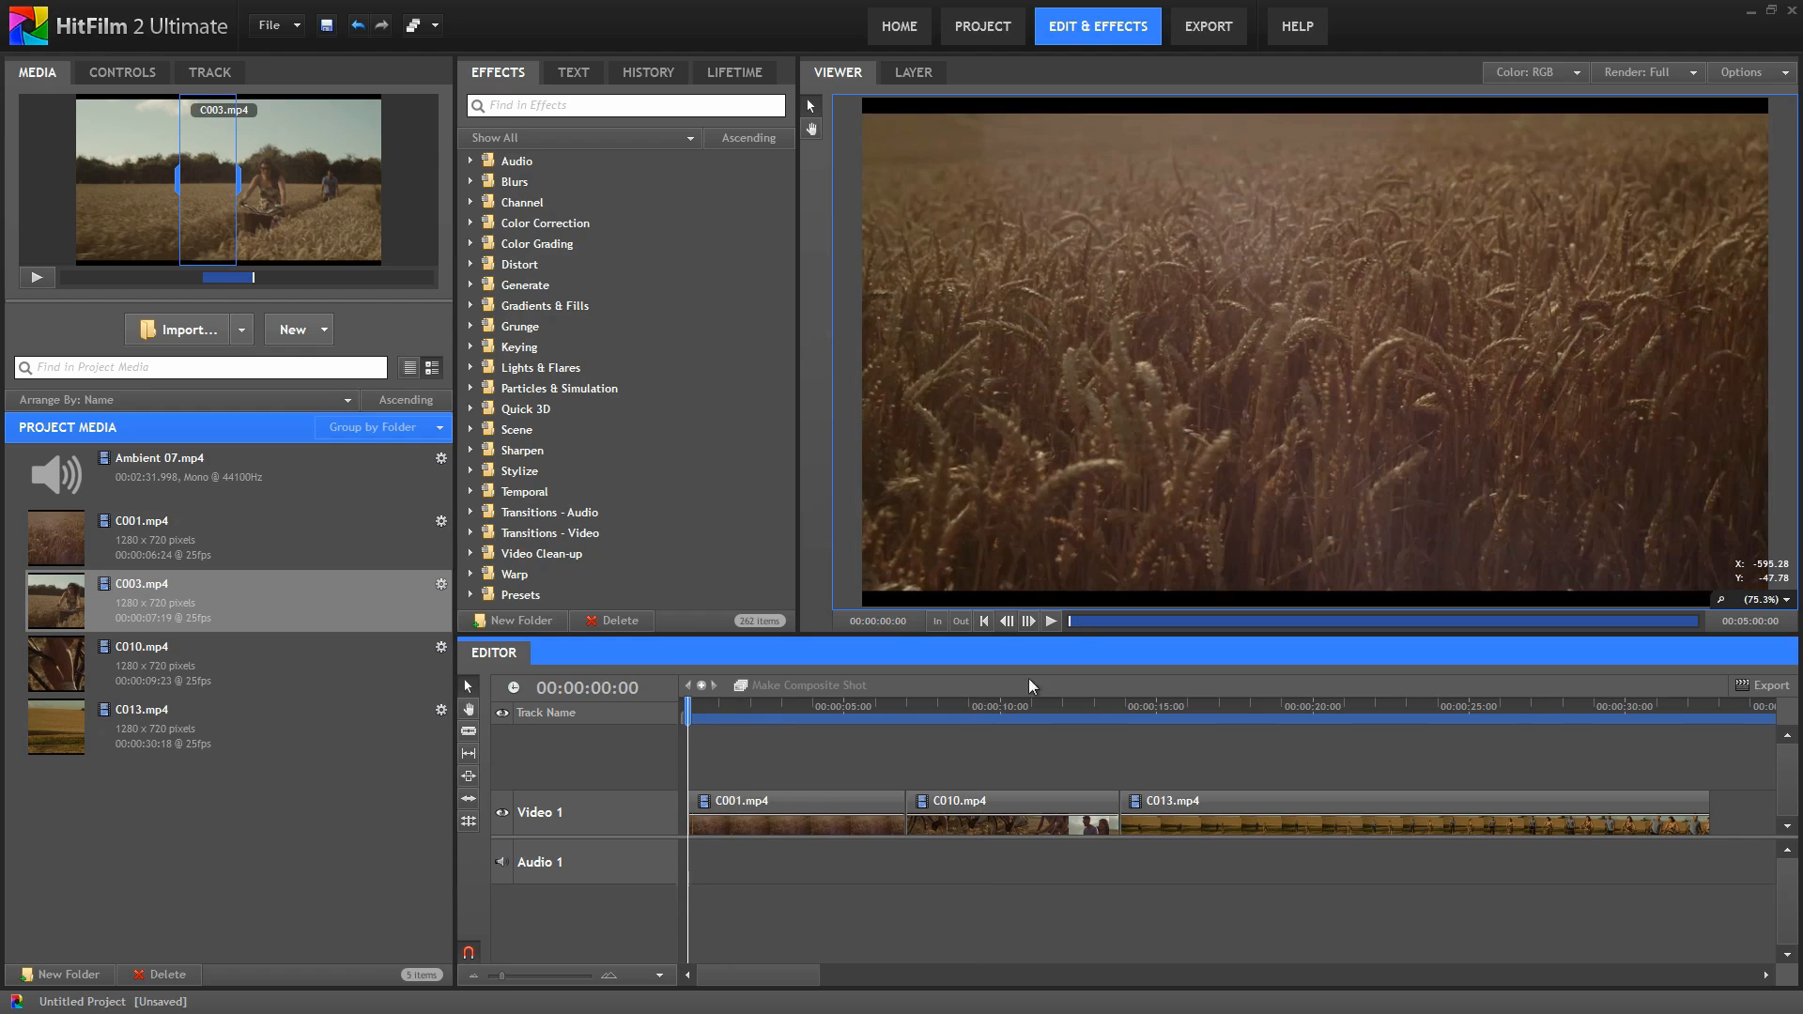
click(1051, 621)
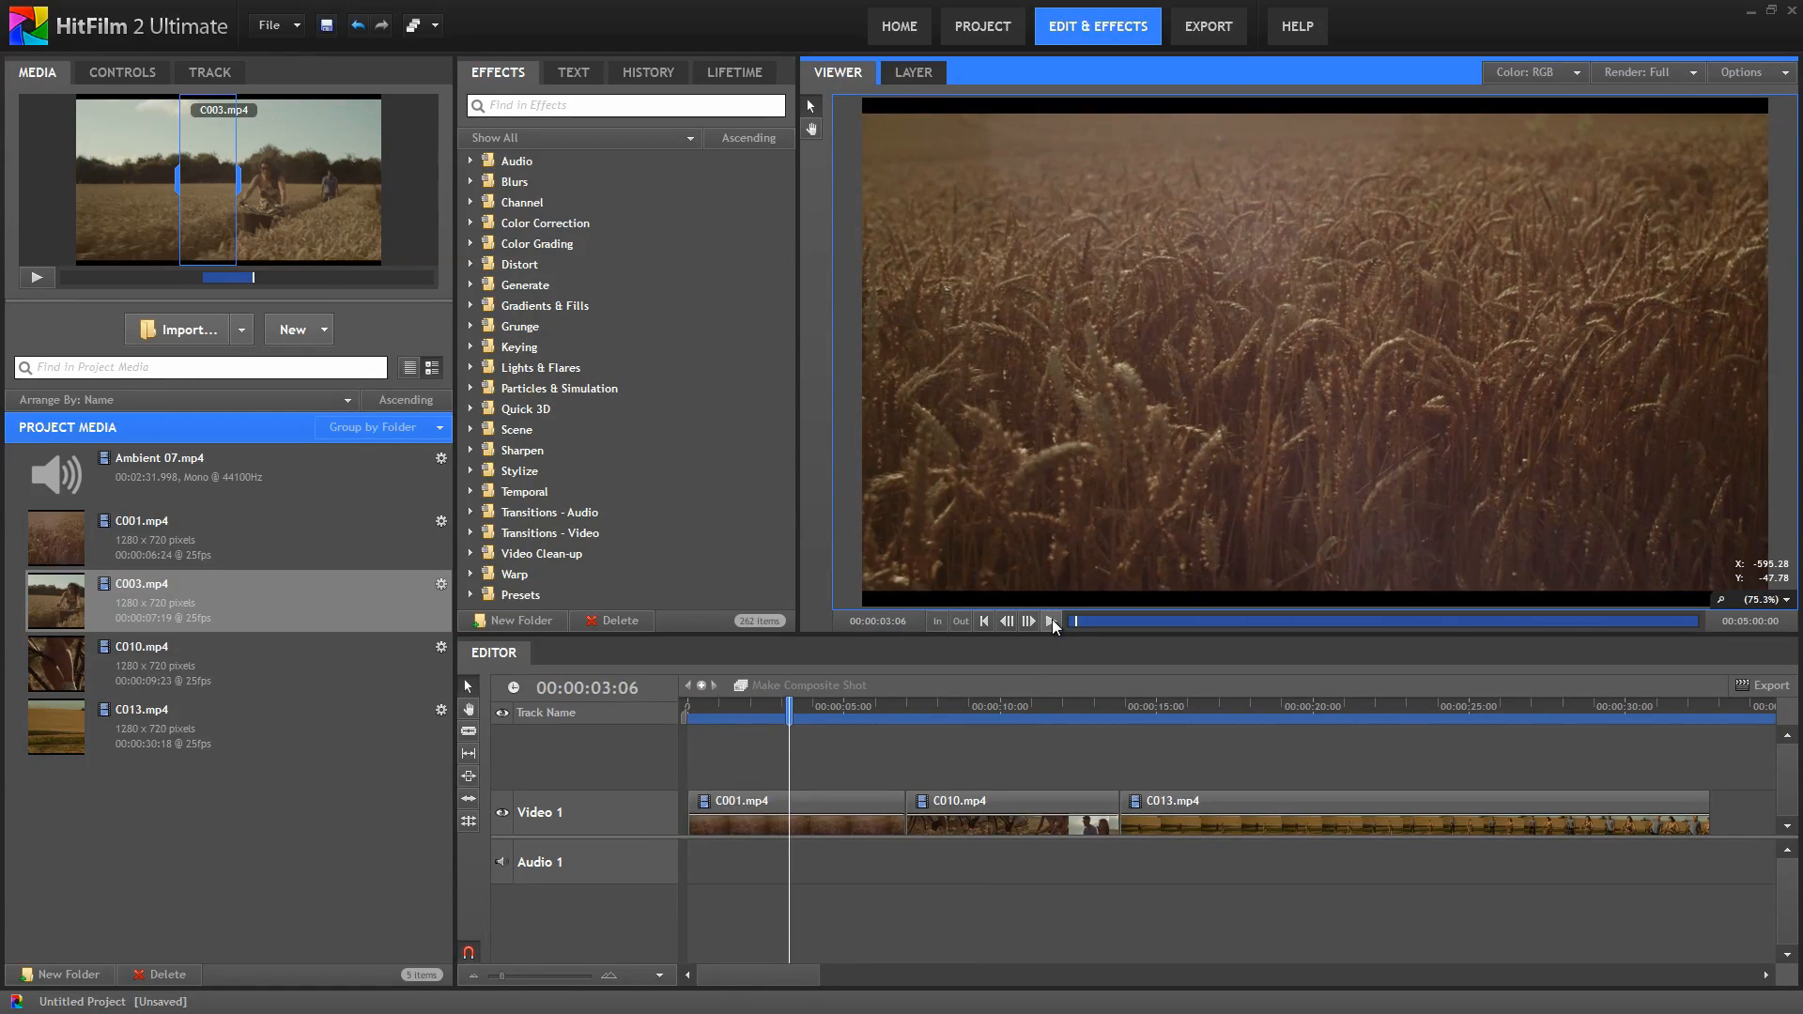
drag(786, 708, 782, 708)
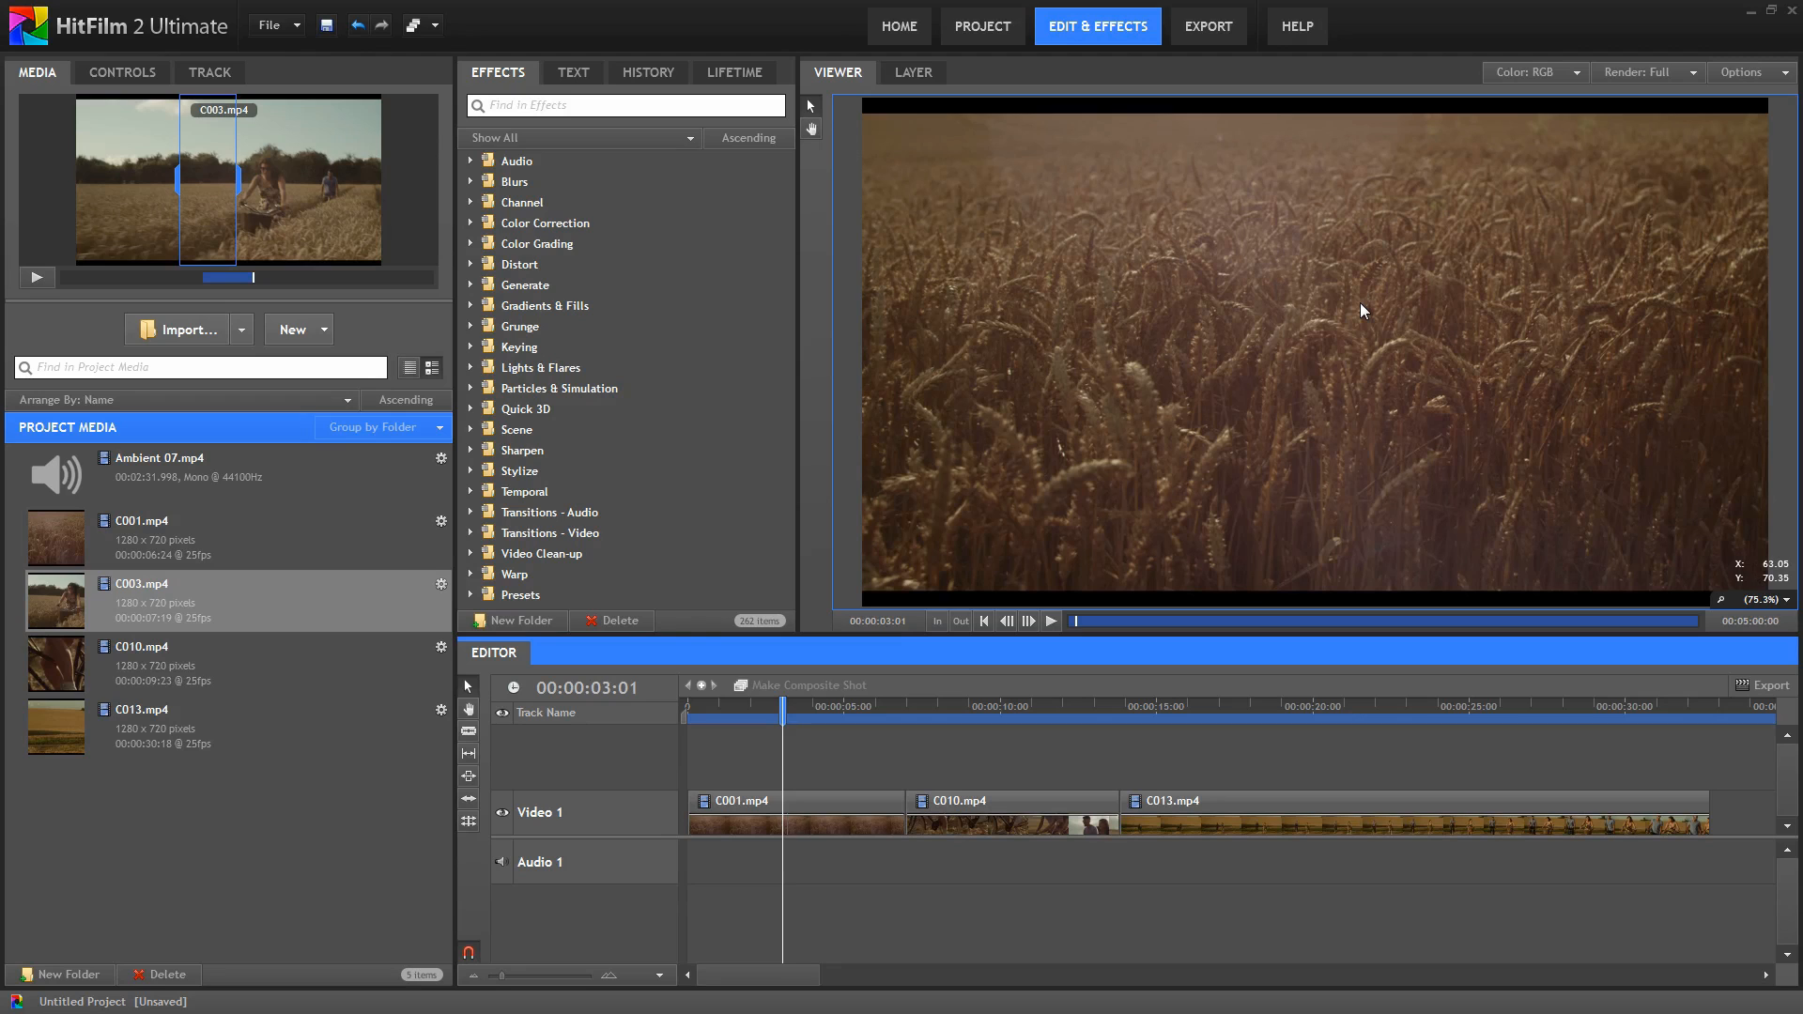
click(470, 733)
click(787, 801)
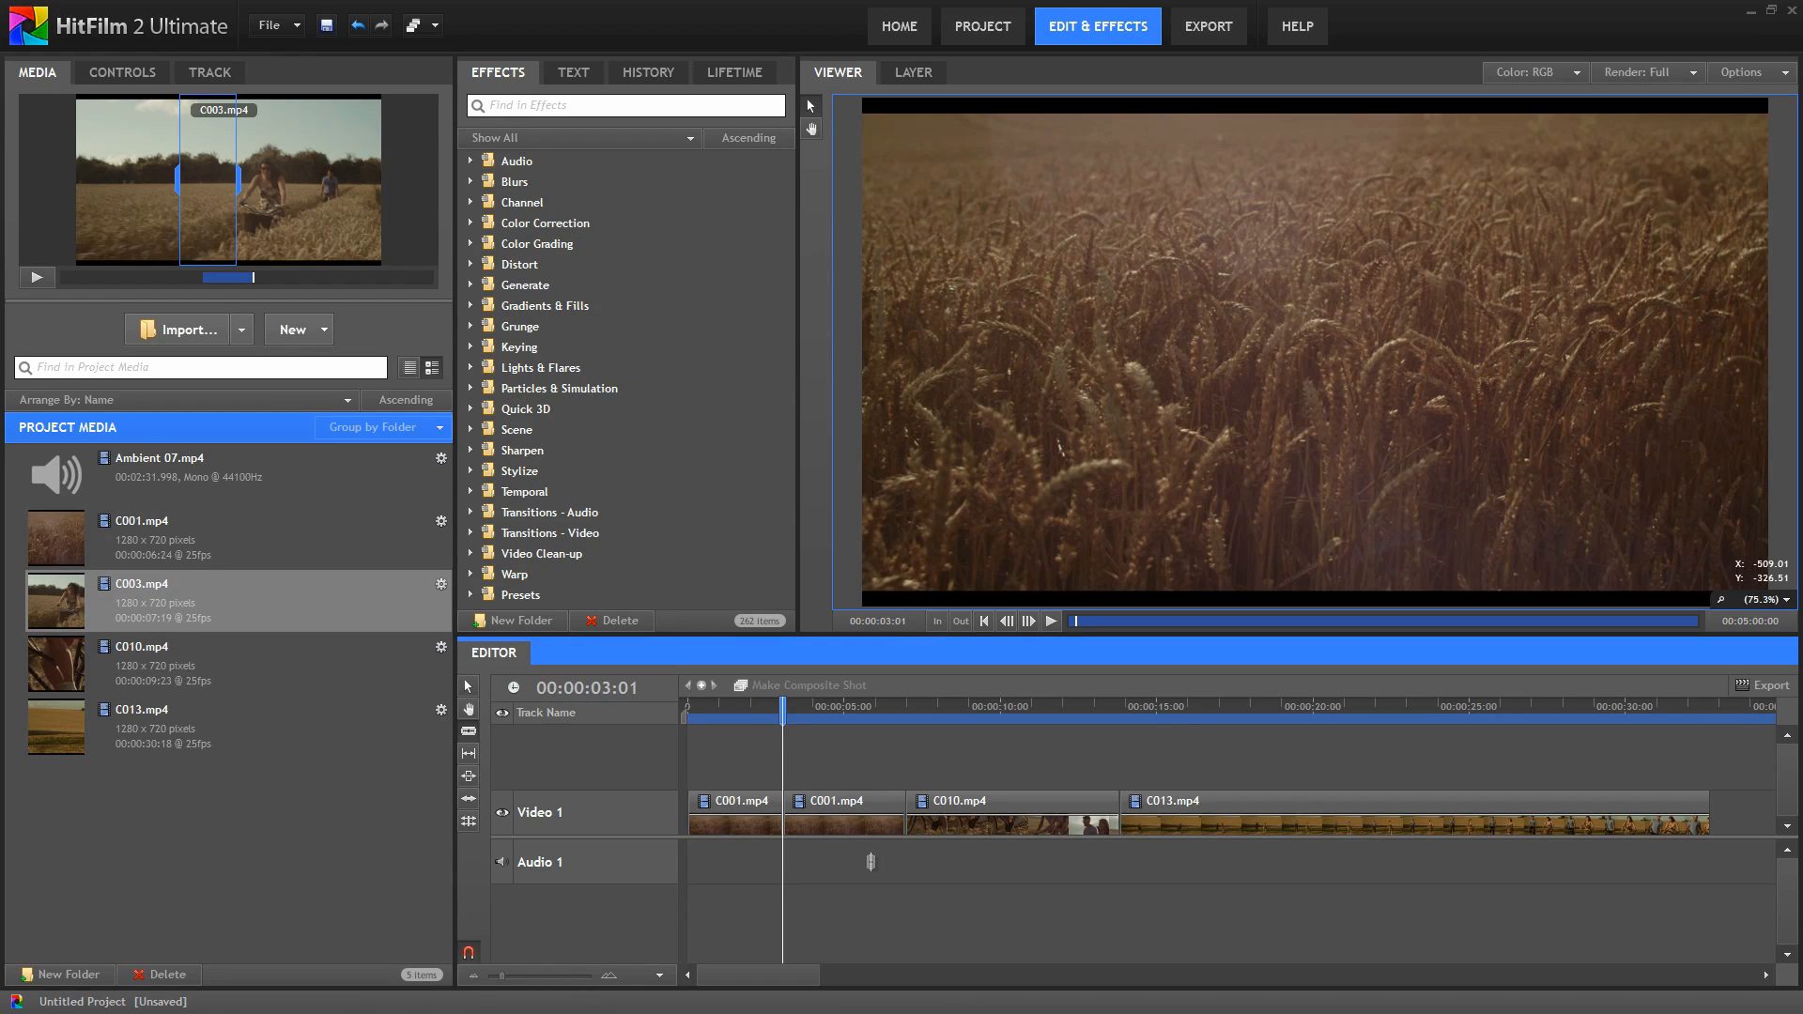
right_click(829, 802)
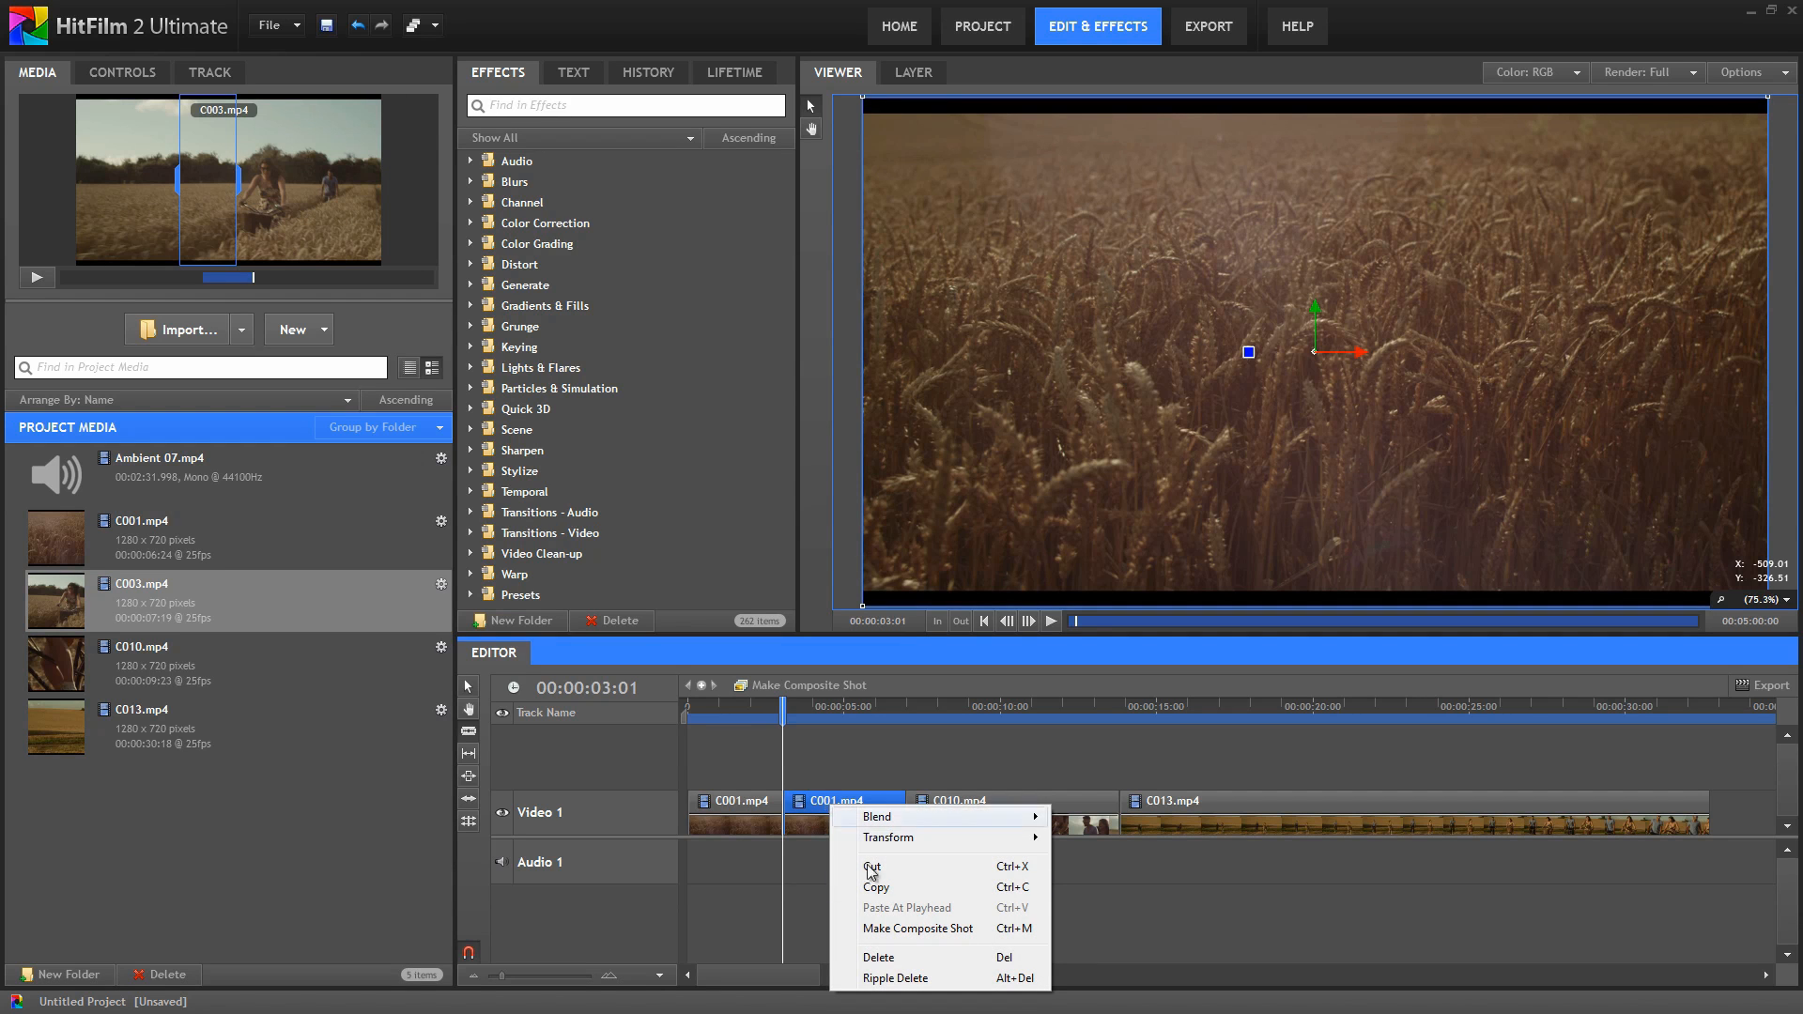
click(885, 979)
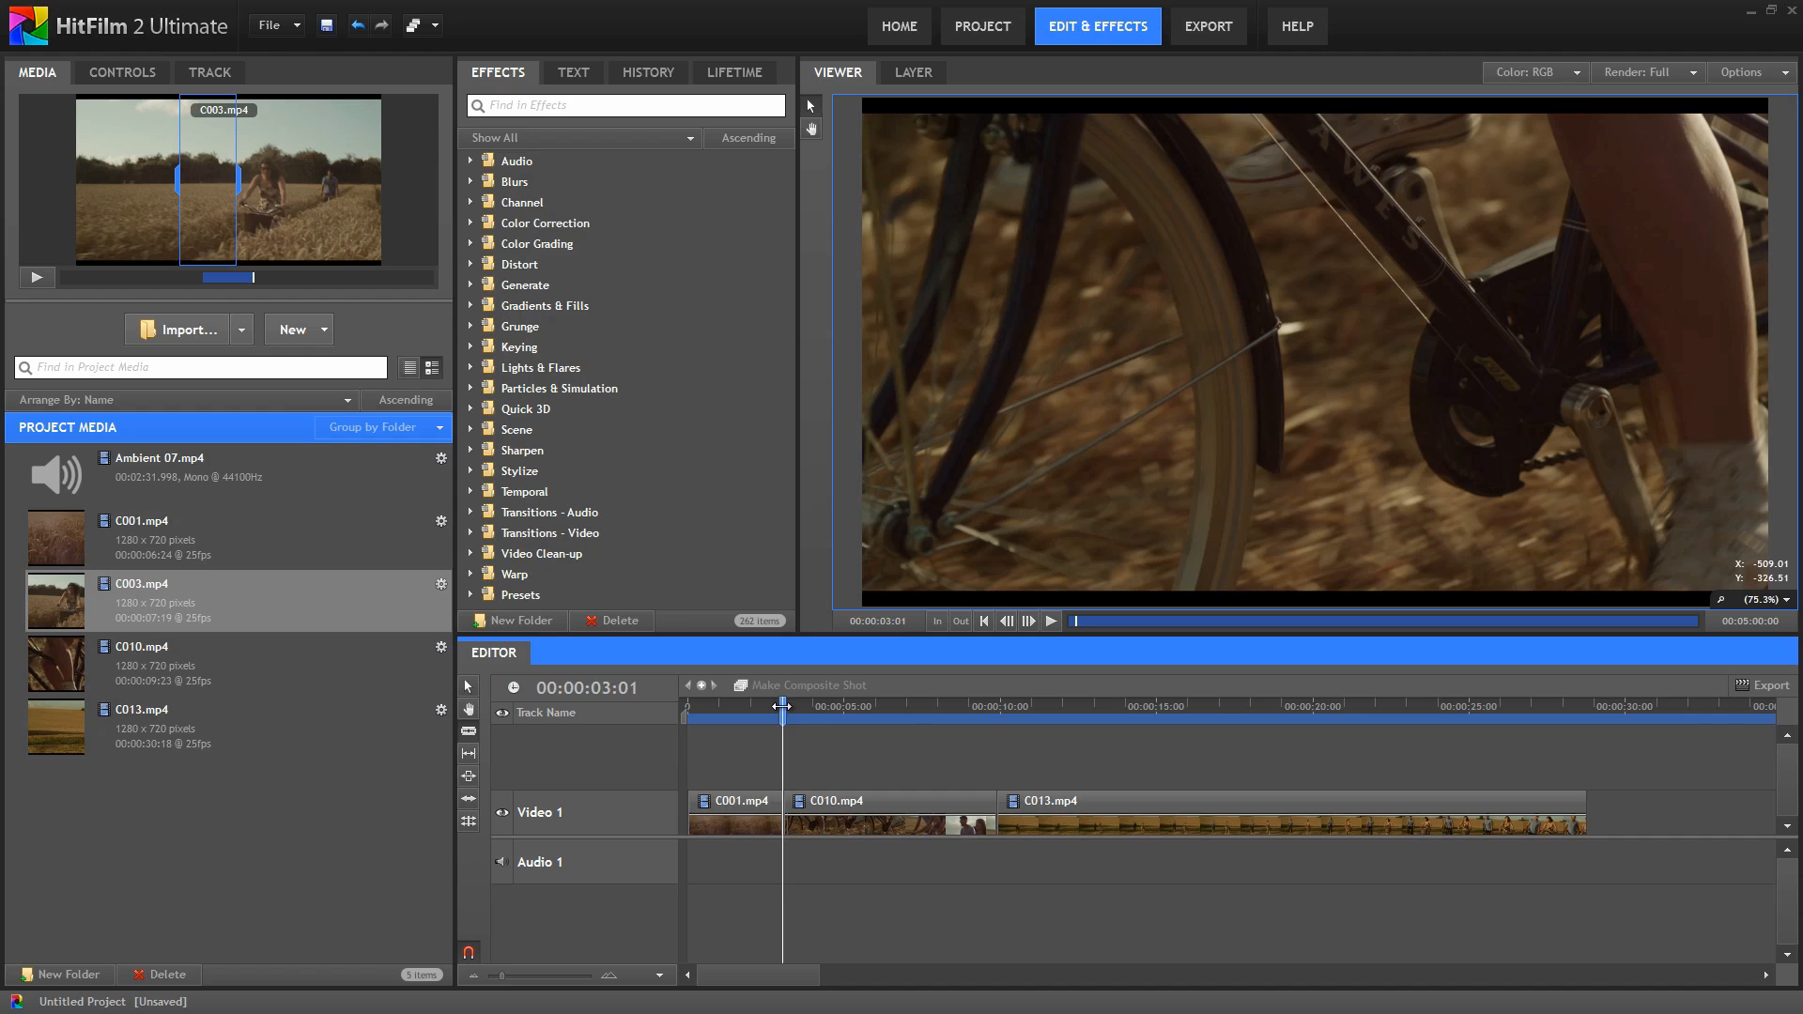
Step: Shorten C010.mp4 from its start with a ripple edit, reviewing the footage around its cut with C001.mp4
mouse_move(782, 706)
mouse_down()
mouse_move(742, 706)
mouse_move(758, 706)
mouse_up()
click(1051, 621)
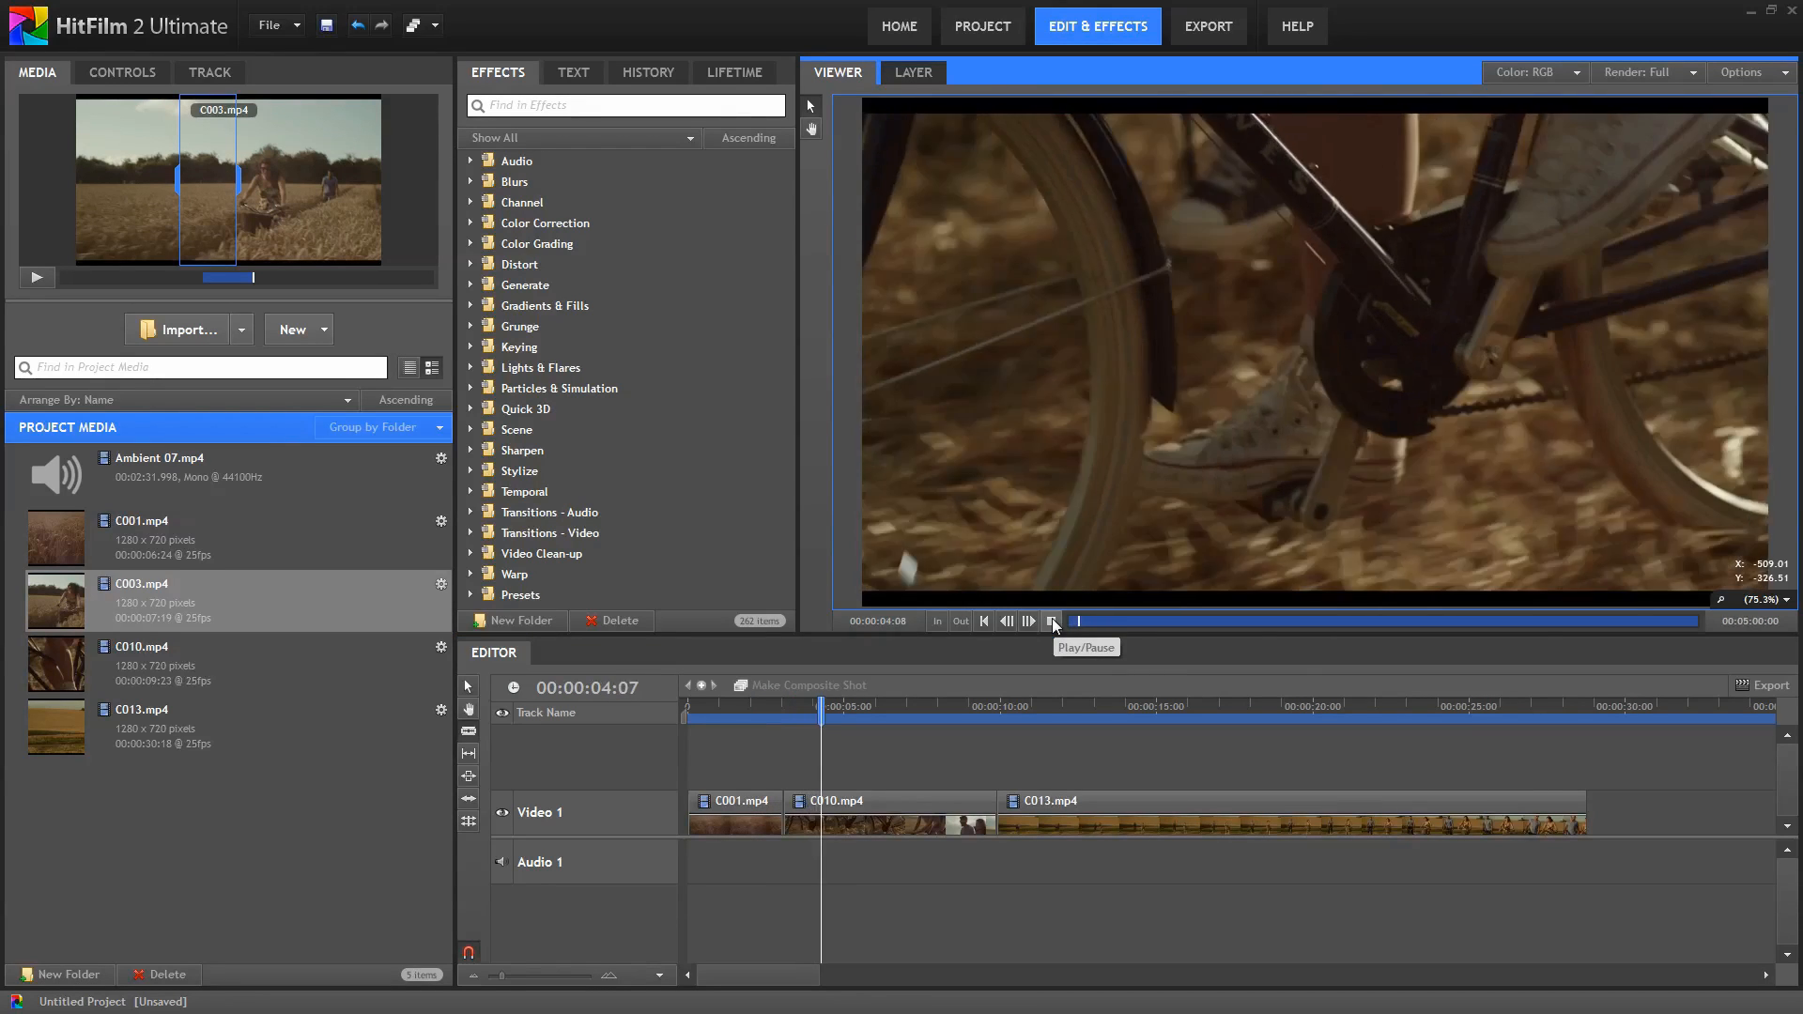
click(1051, 620)
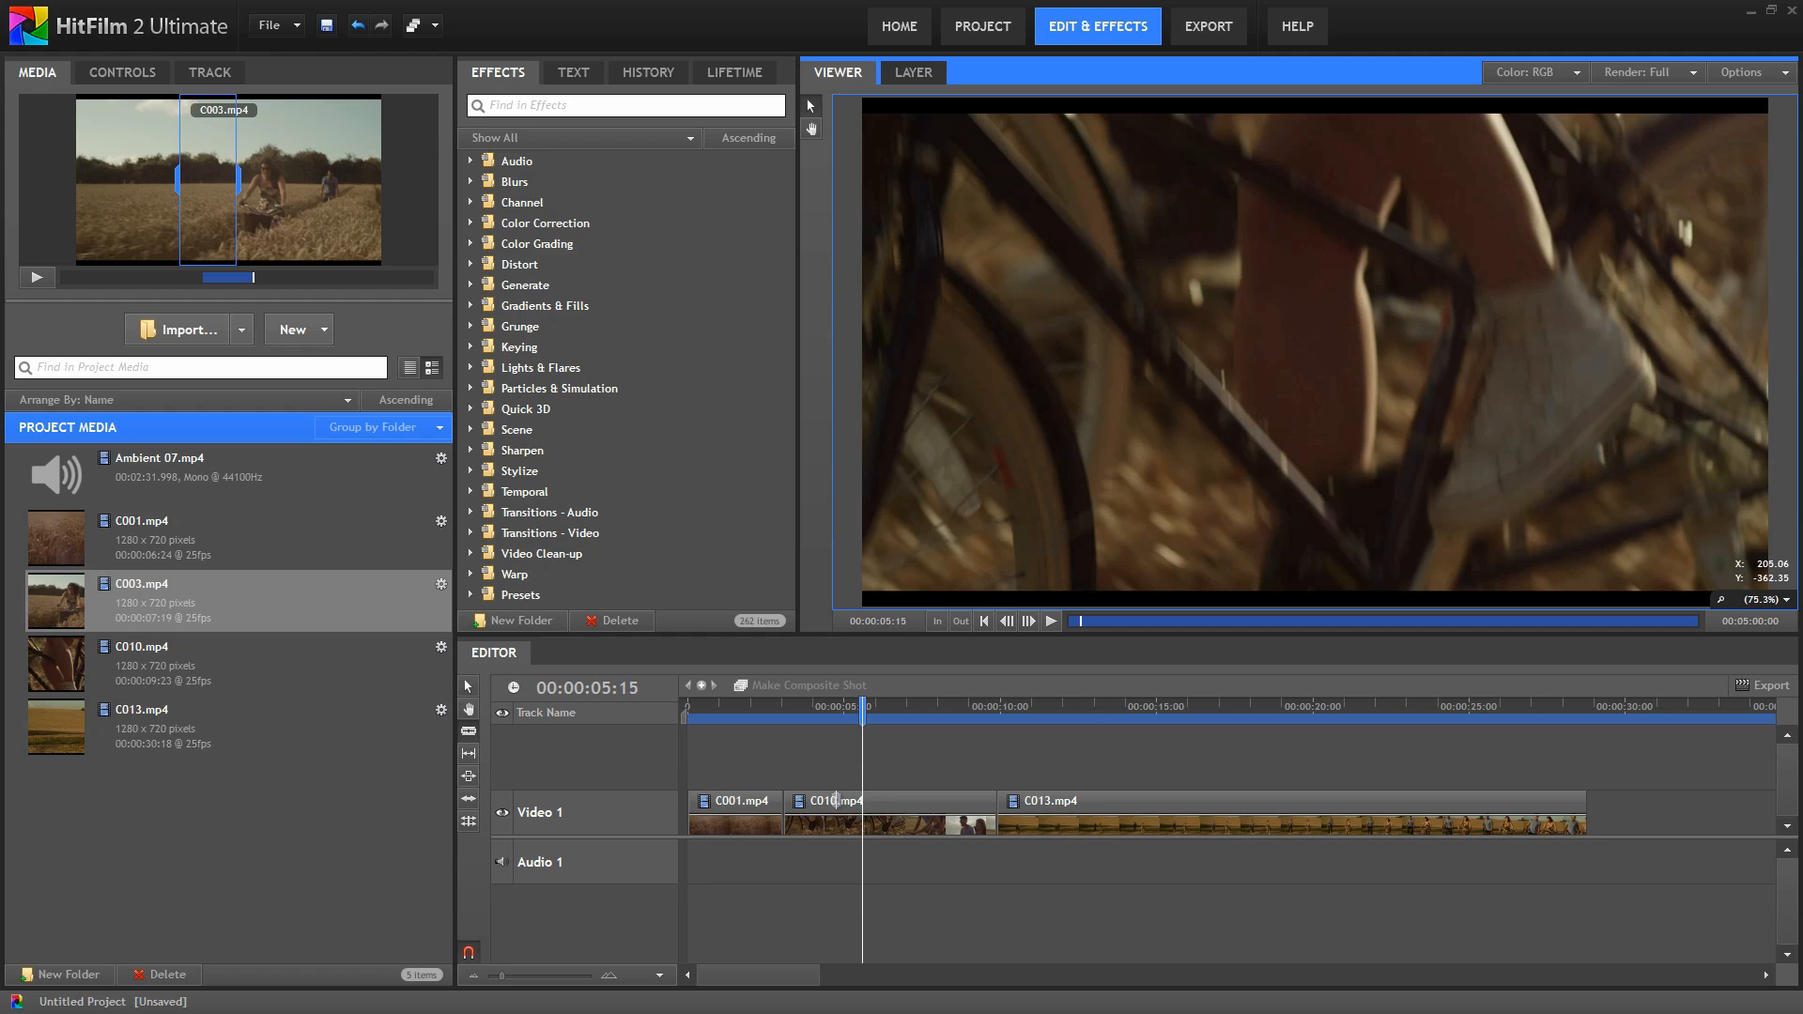
click(468, 803)
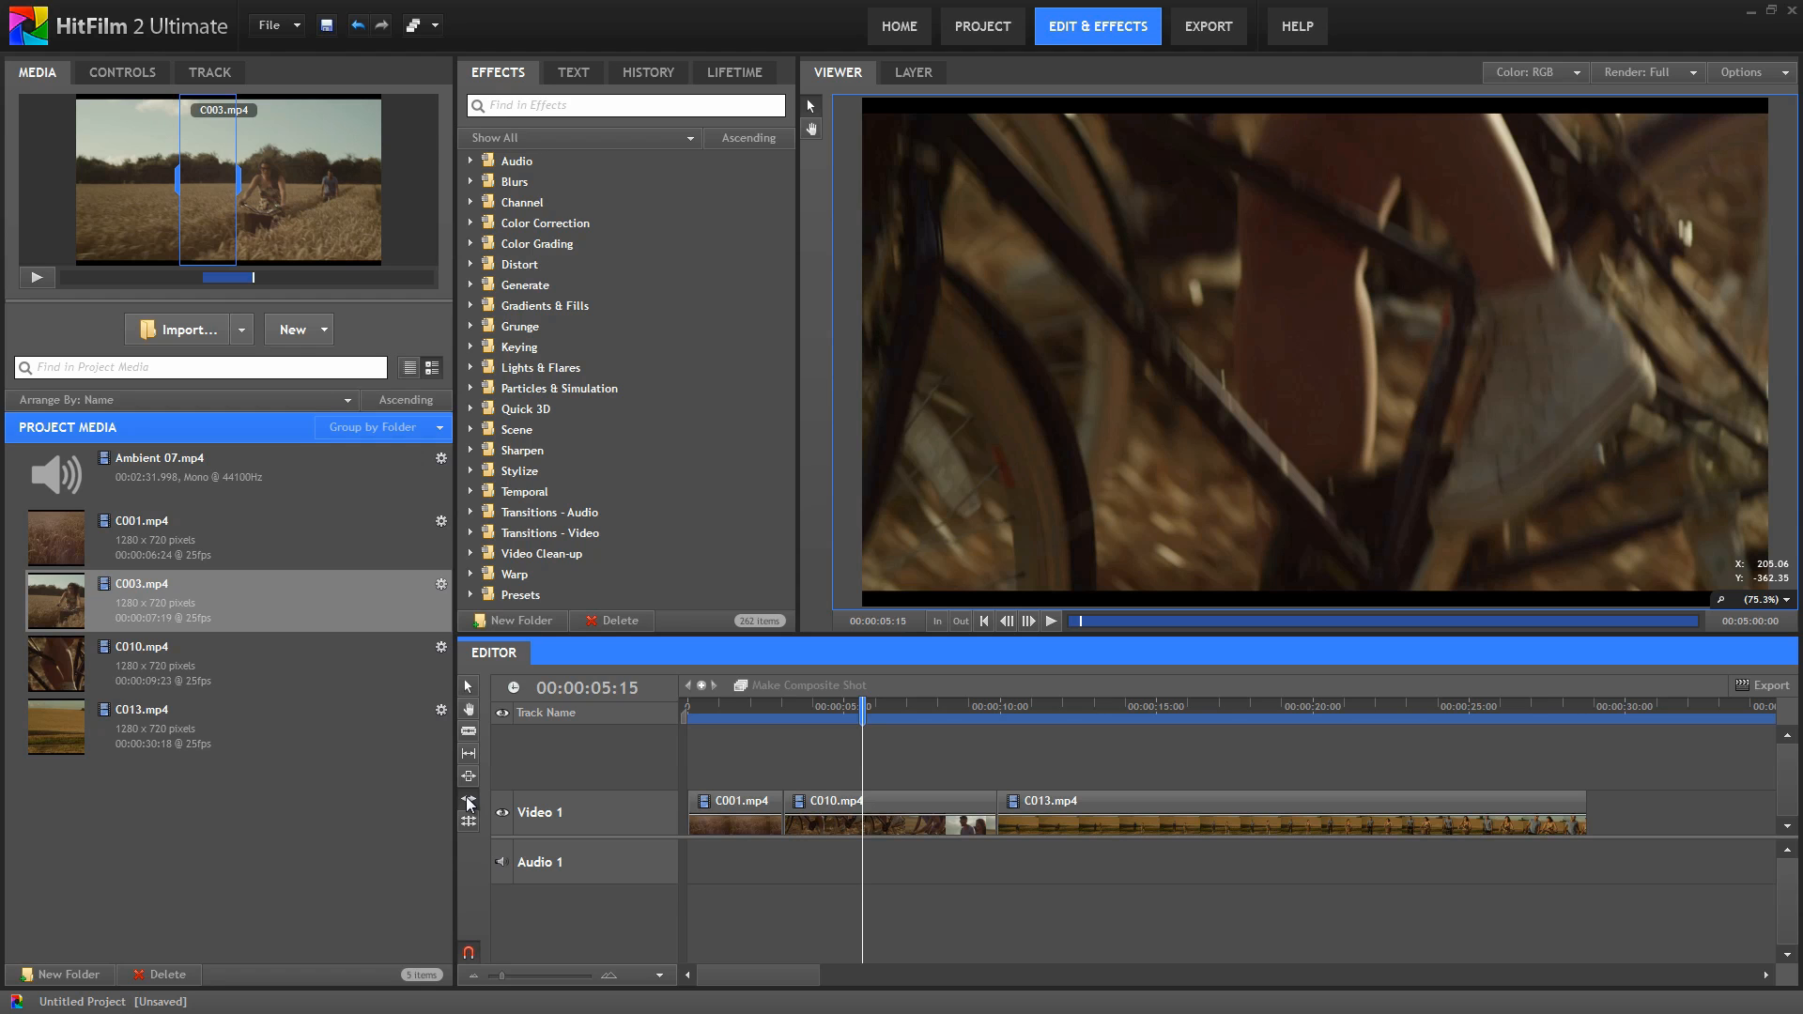
click(793, 810)
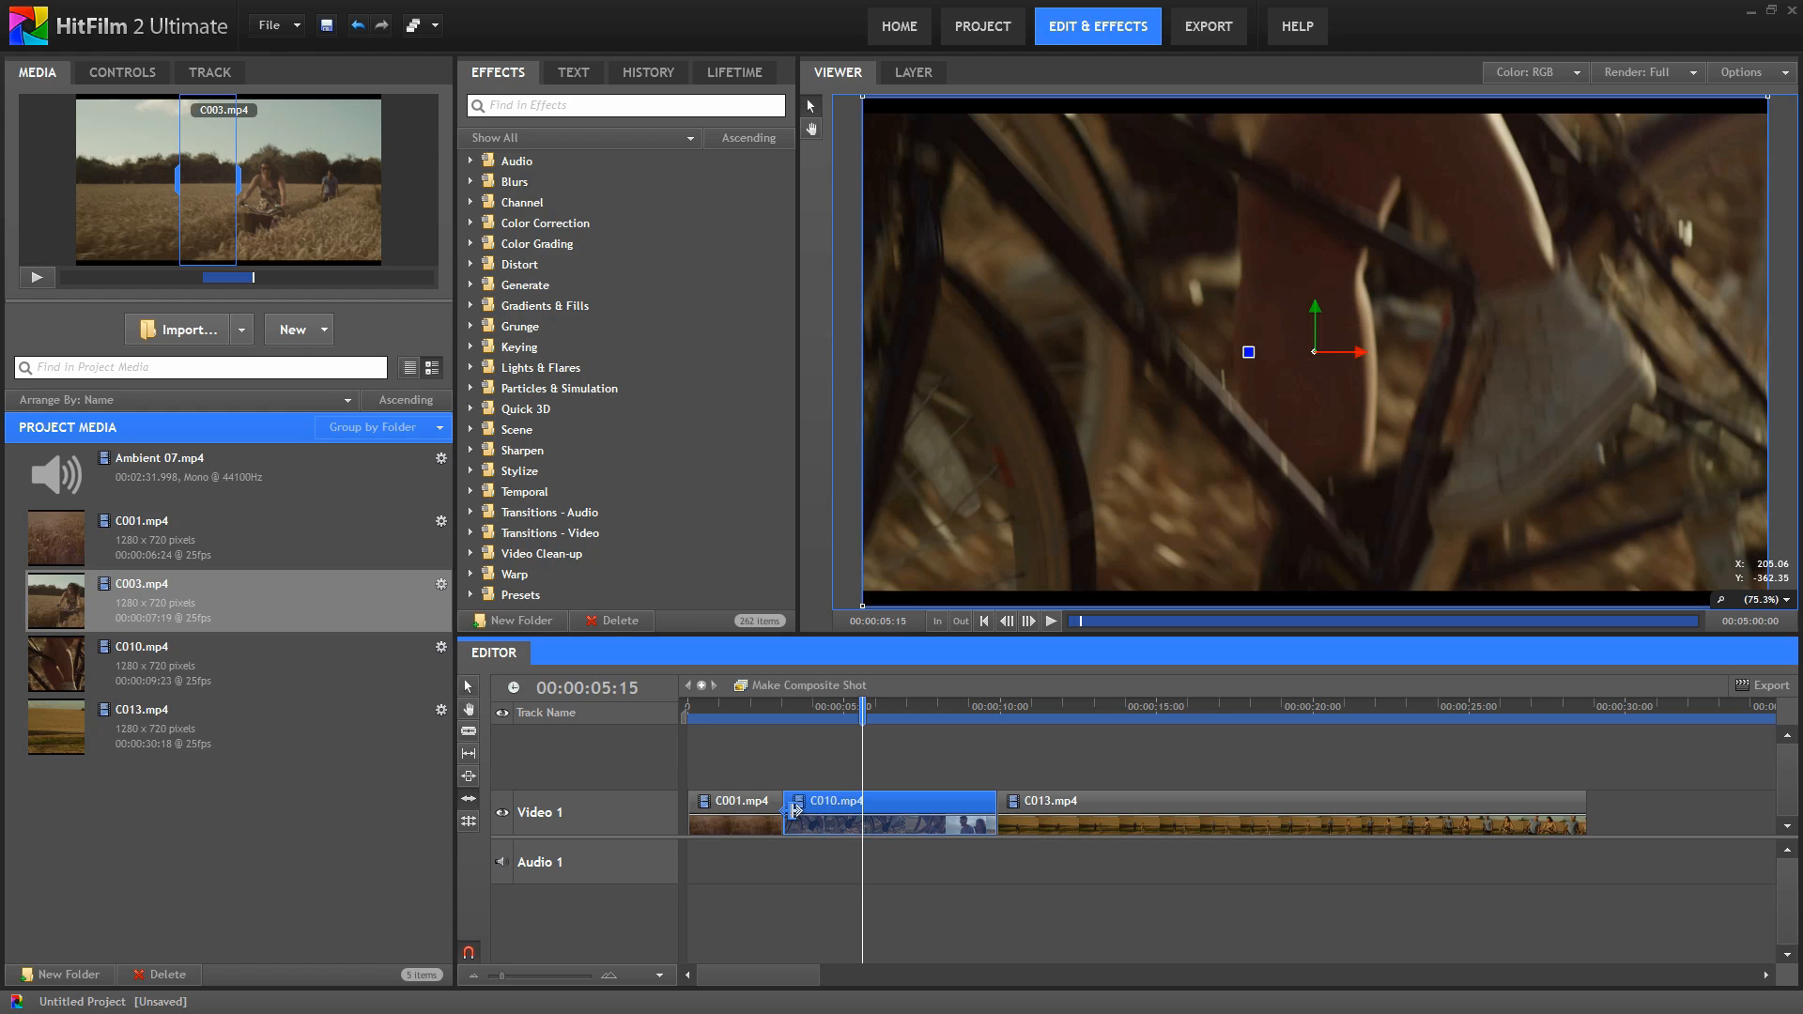
drag(794, 809, 806, 813)
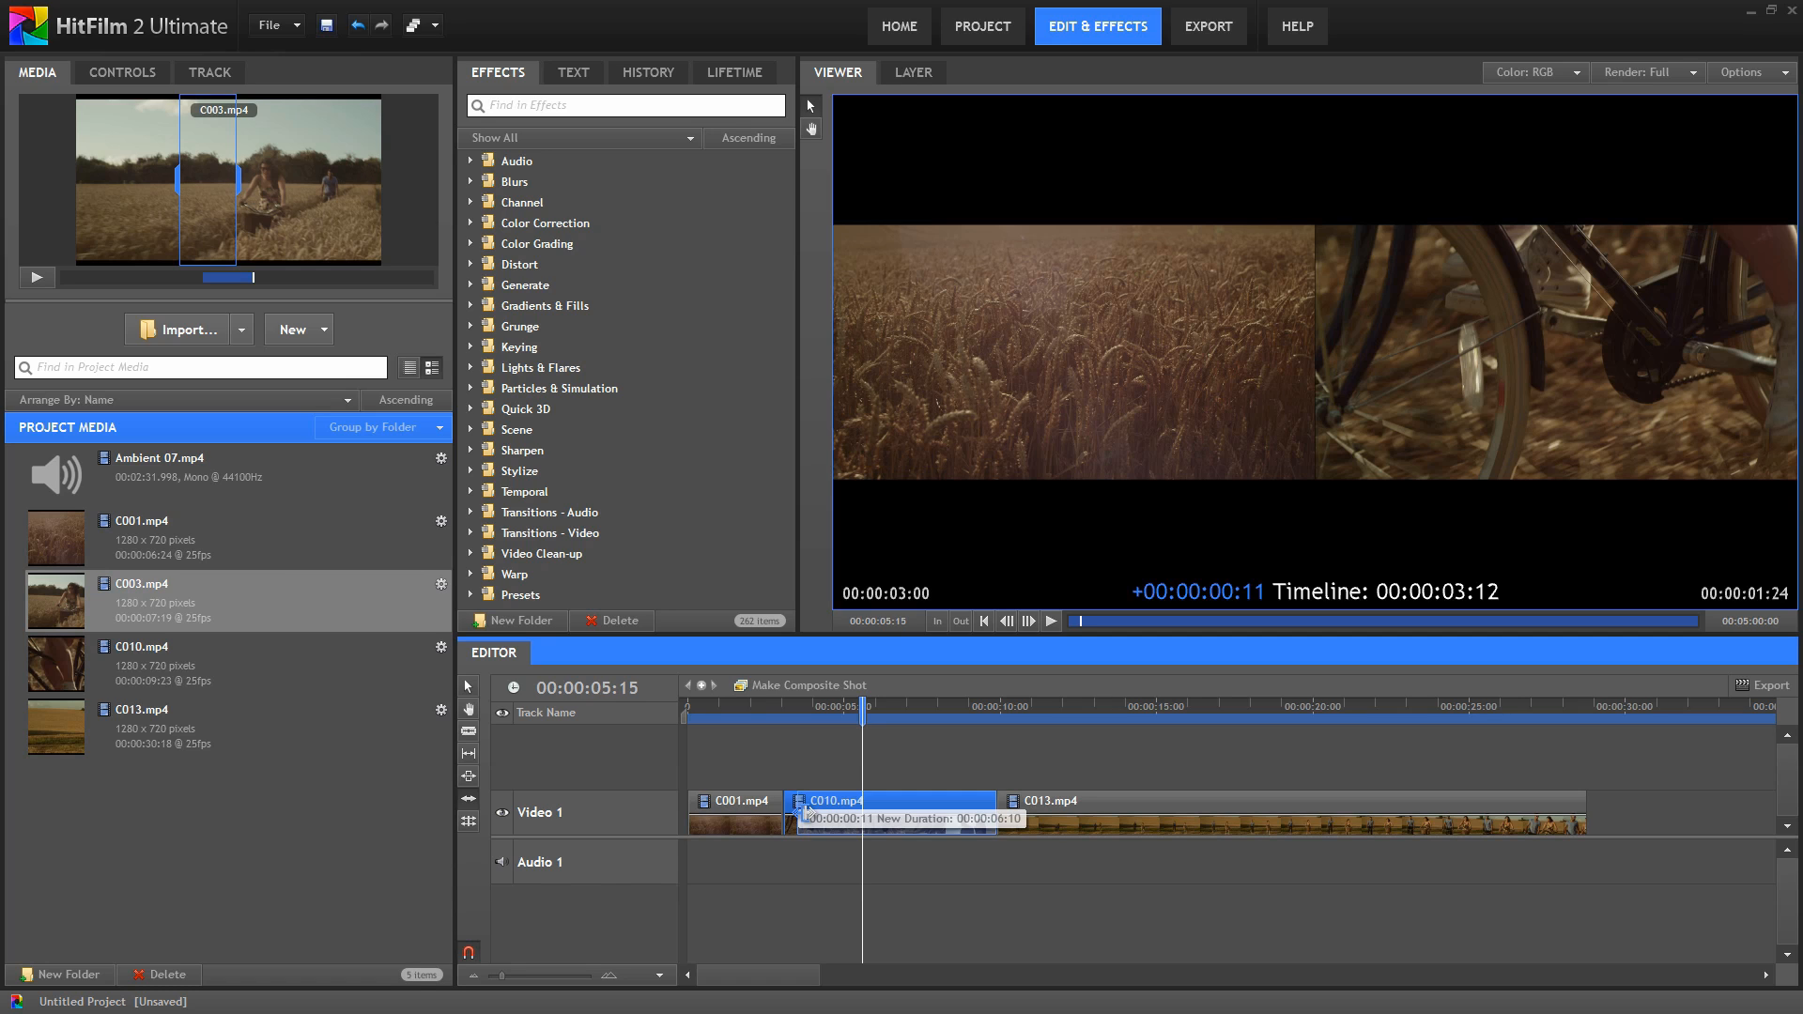
drag(805, 813, 848, 819)
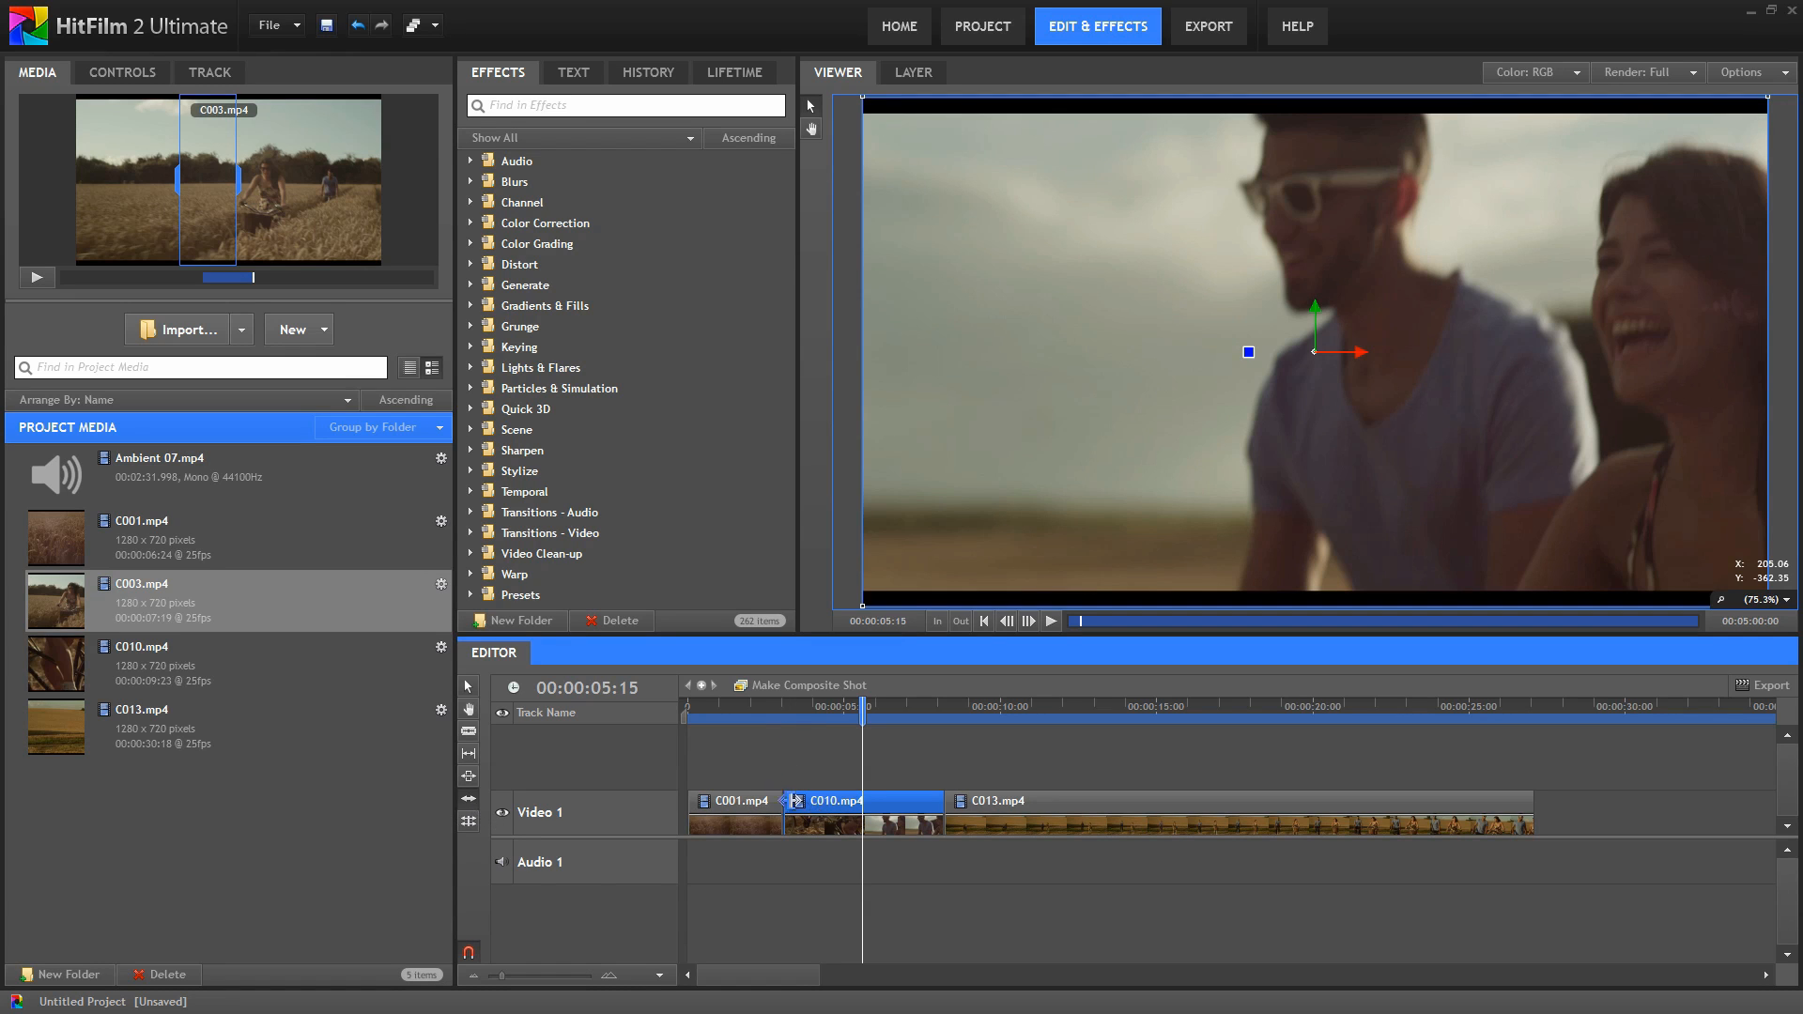
click(776, 715)
drag(777, 715, 817, 734)
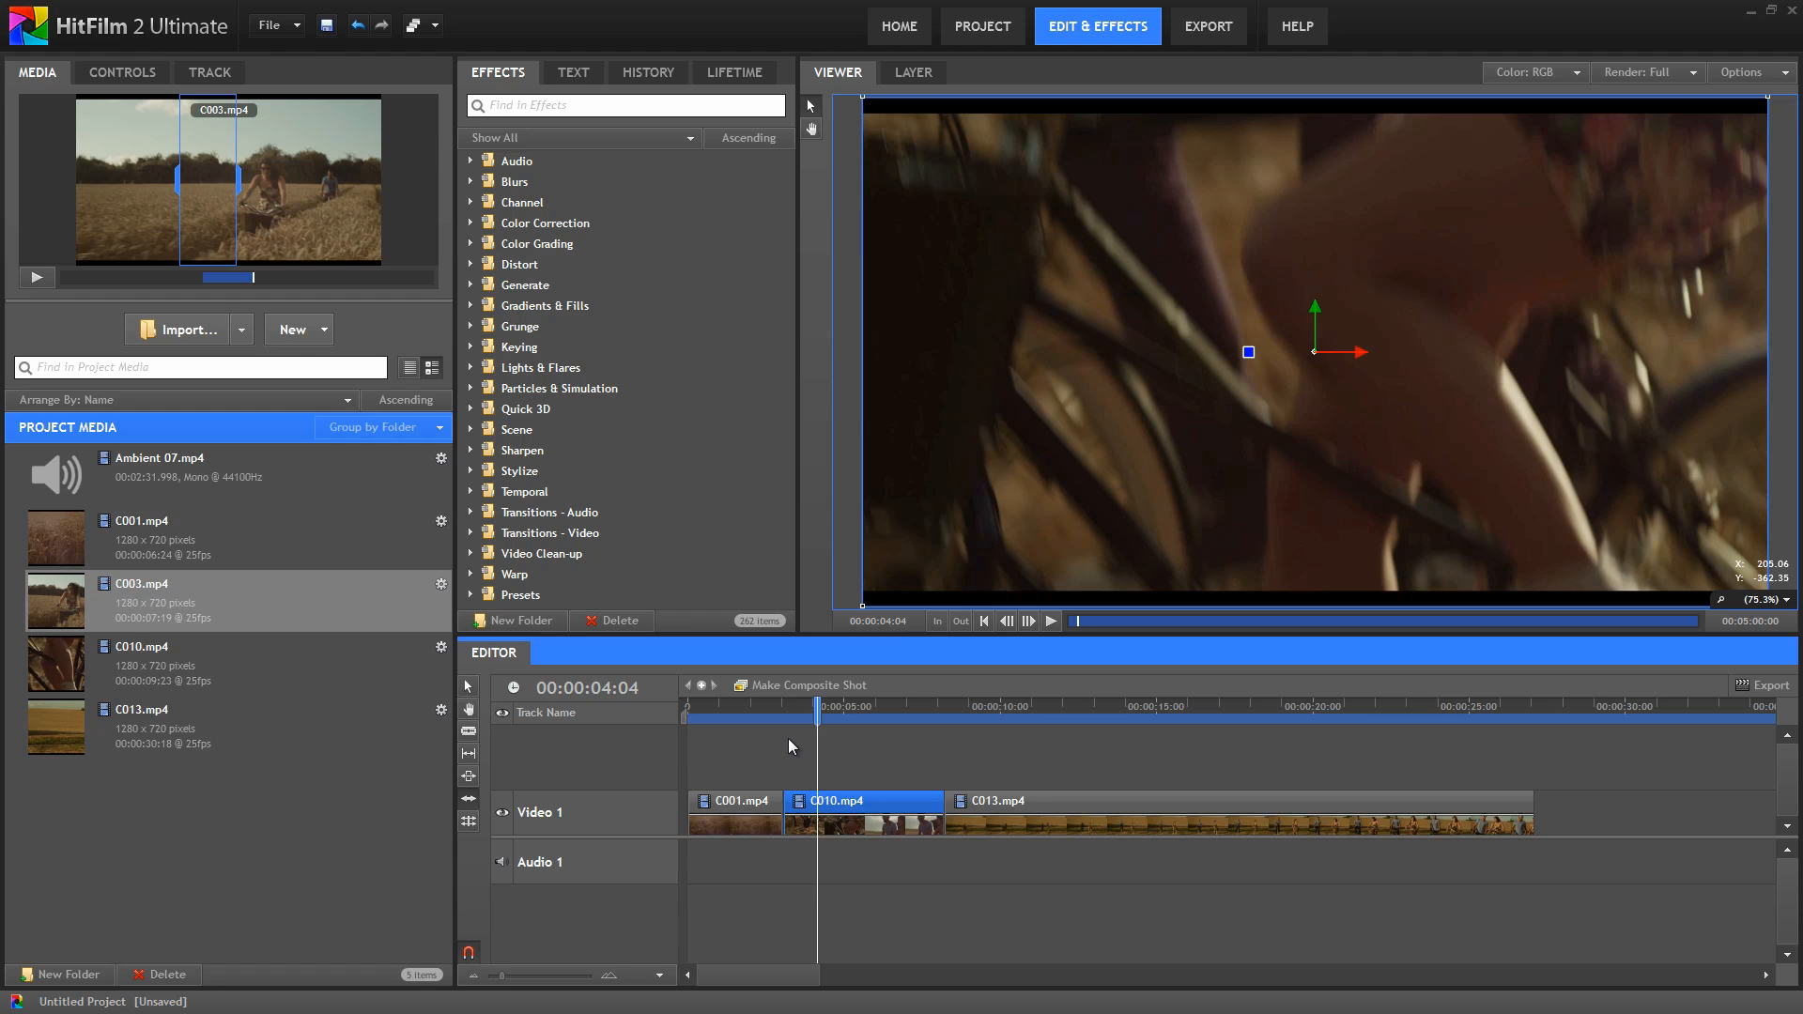
Step: Save the project as Project One in the My Videos folder
click(298, 29)
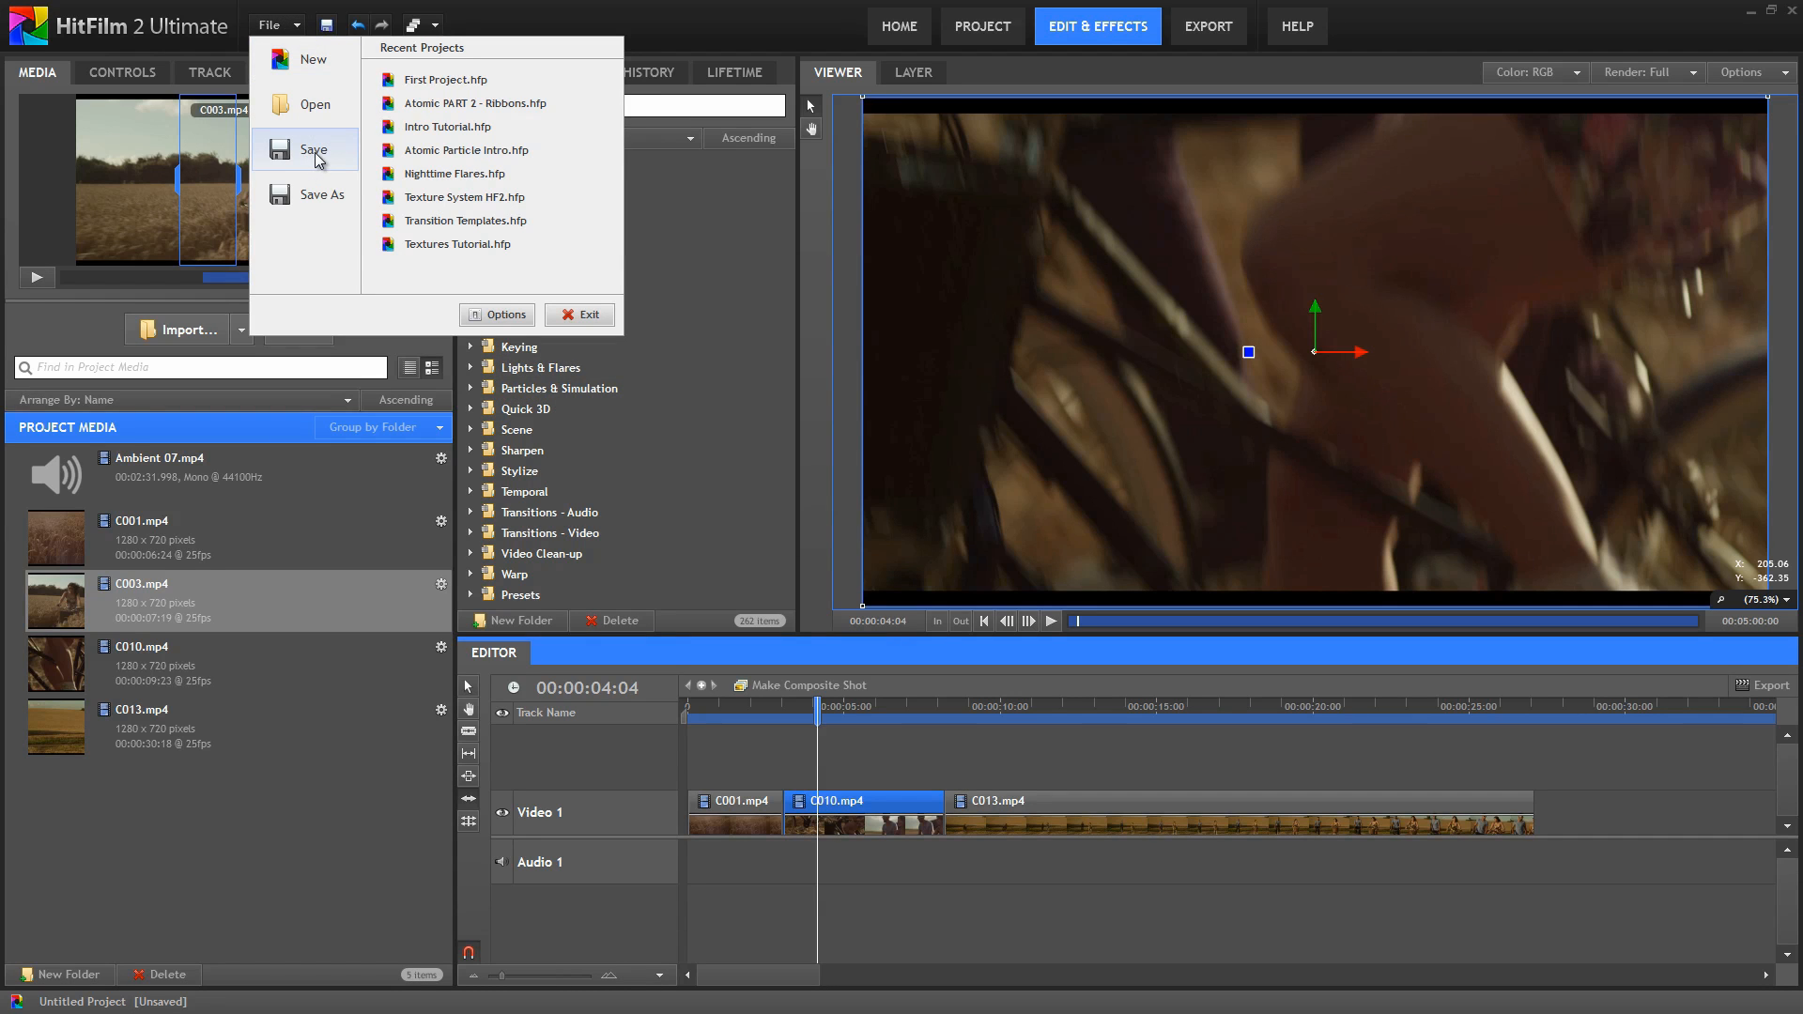
click(316, 155)
text(Project One)
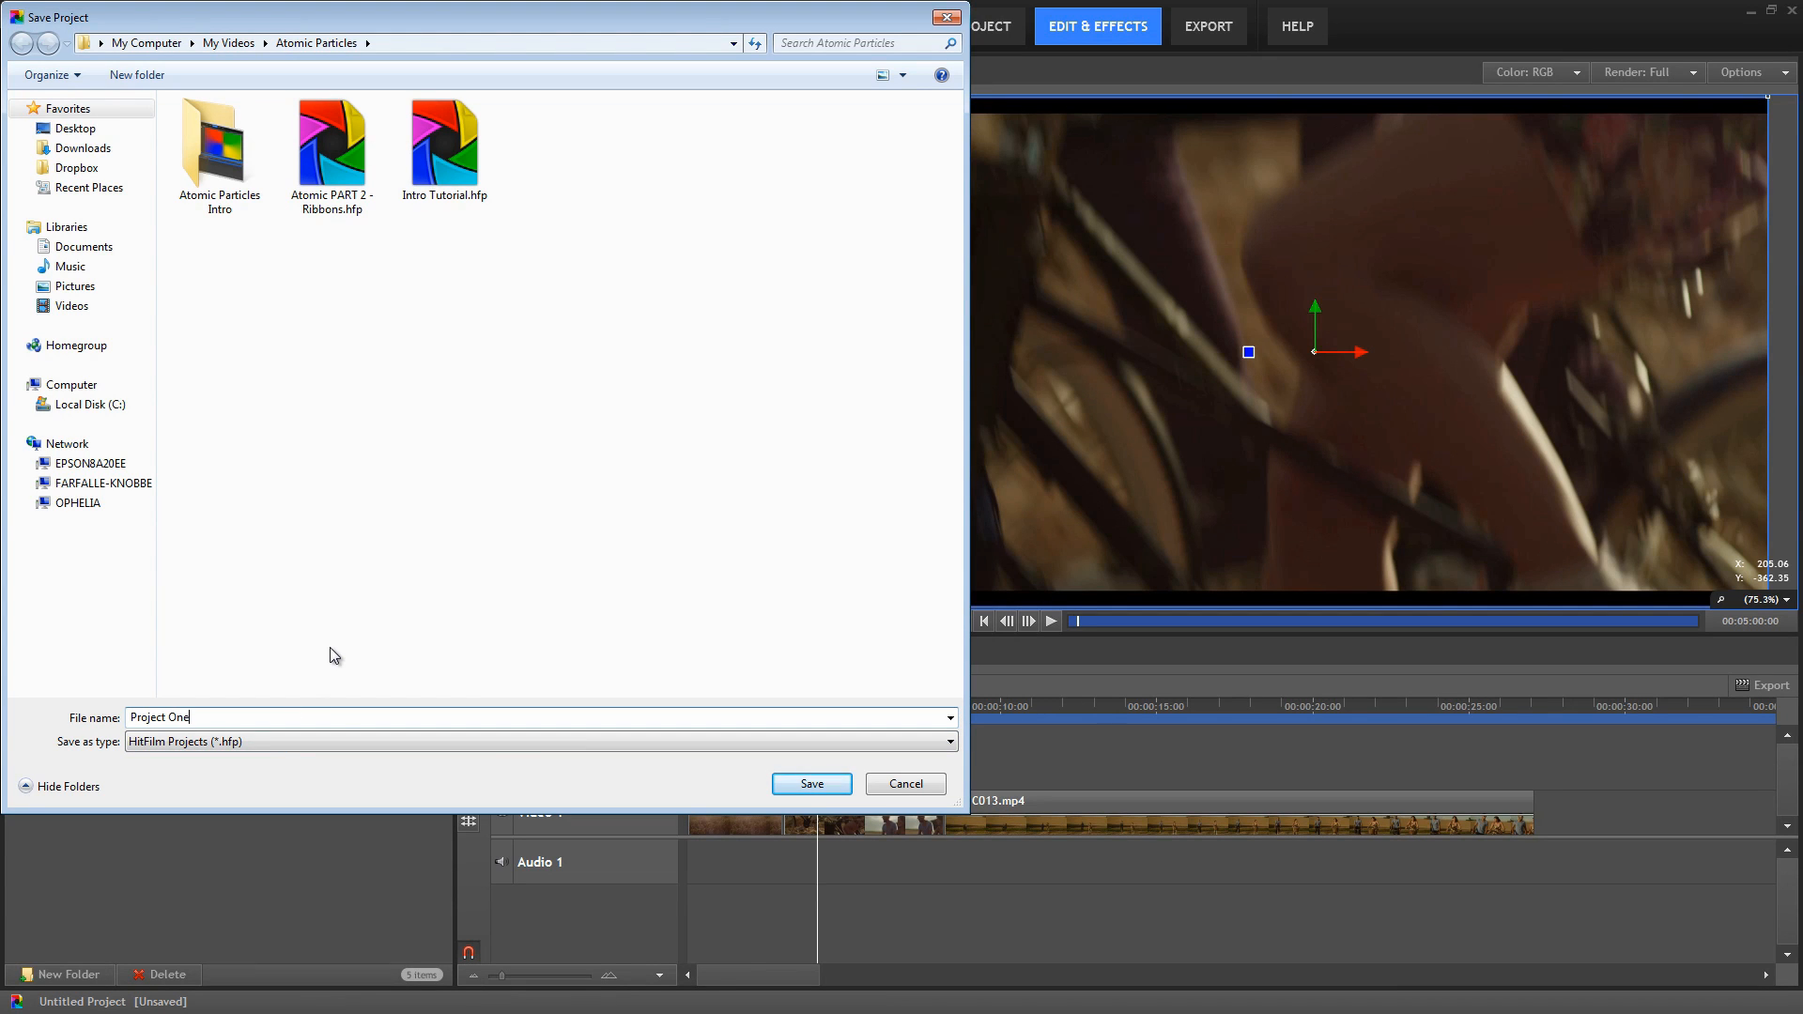
click(228, 43)
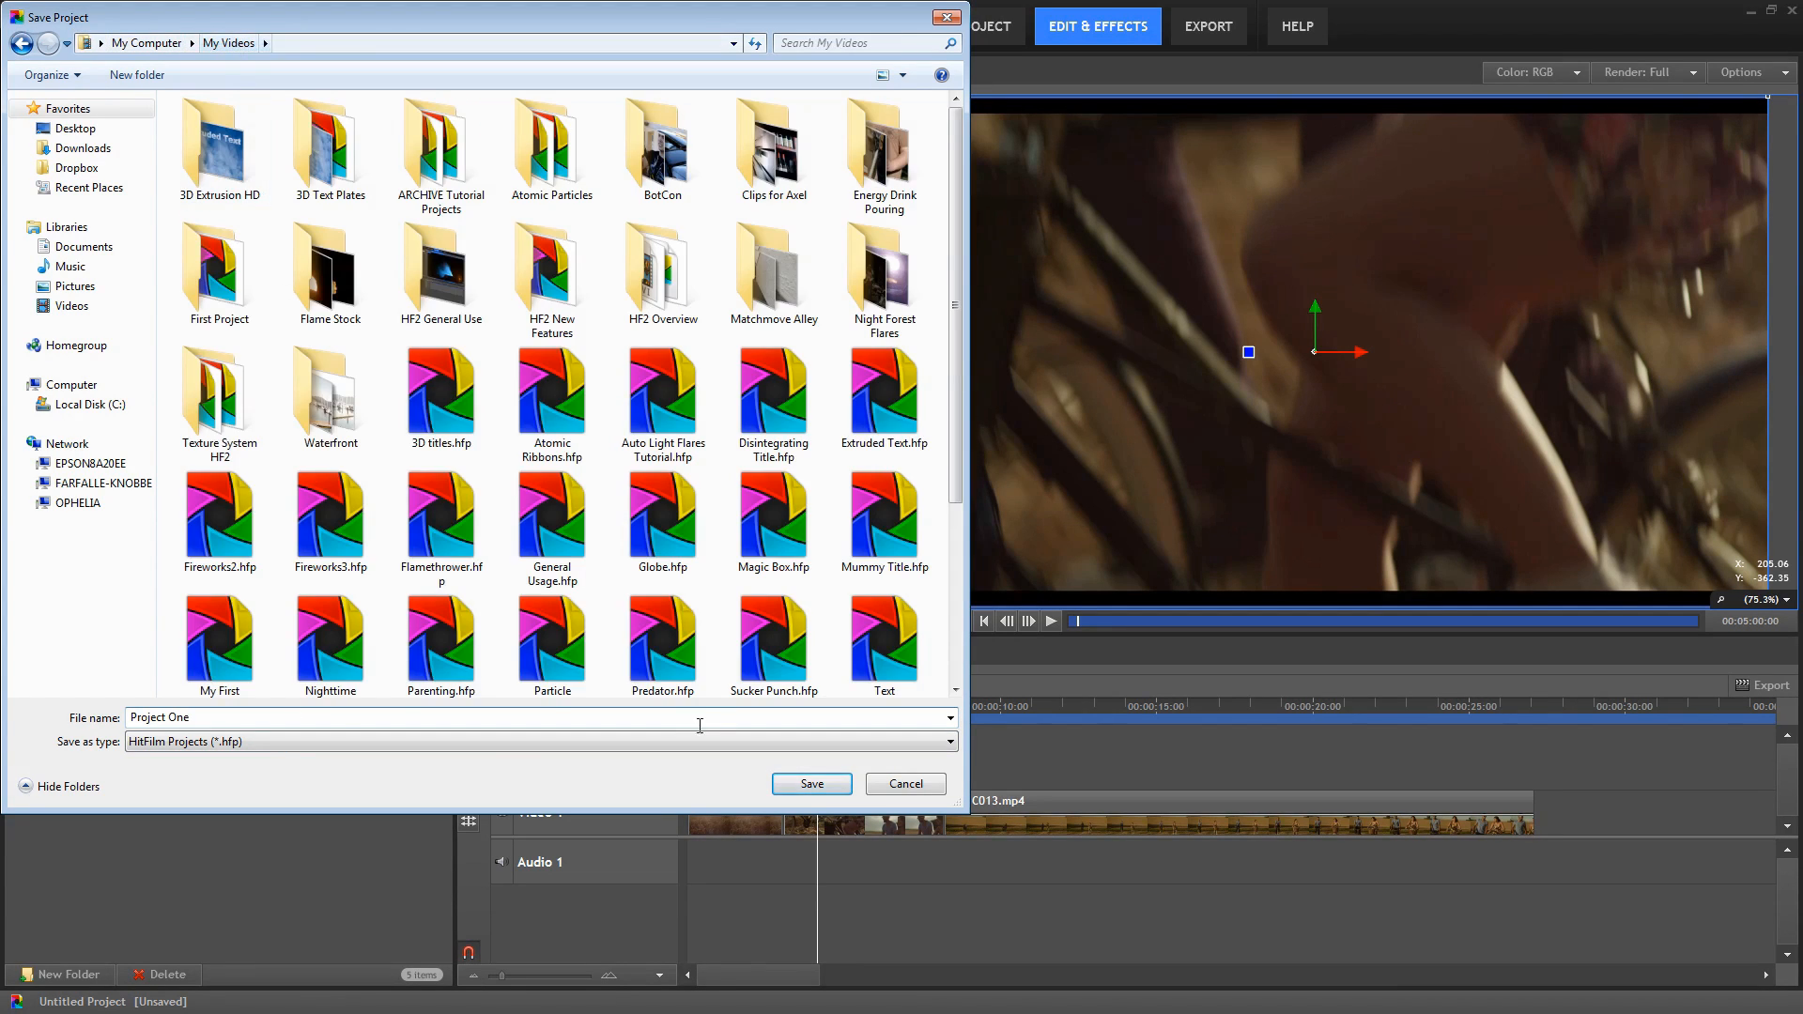
click(812, 784)
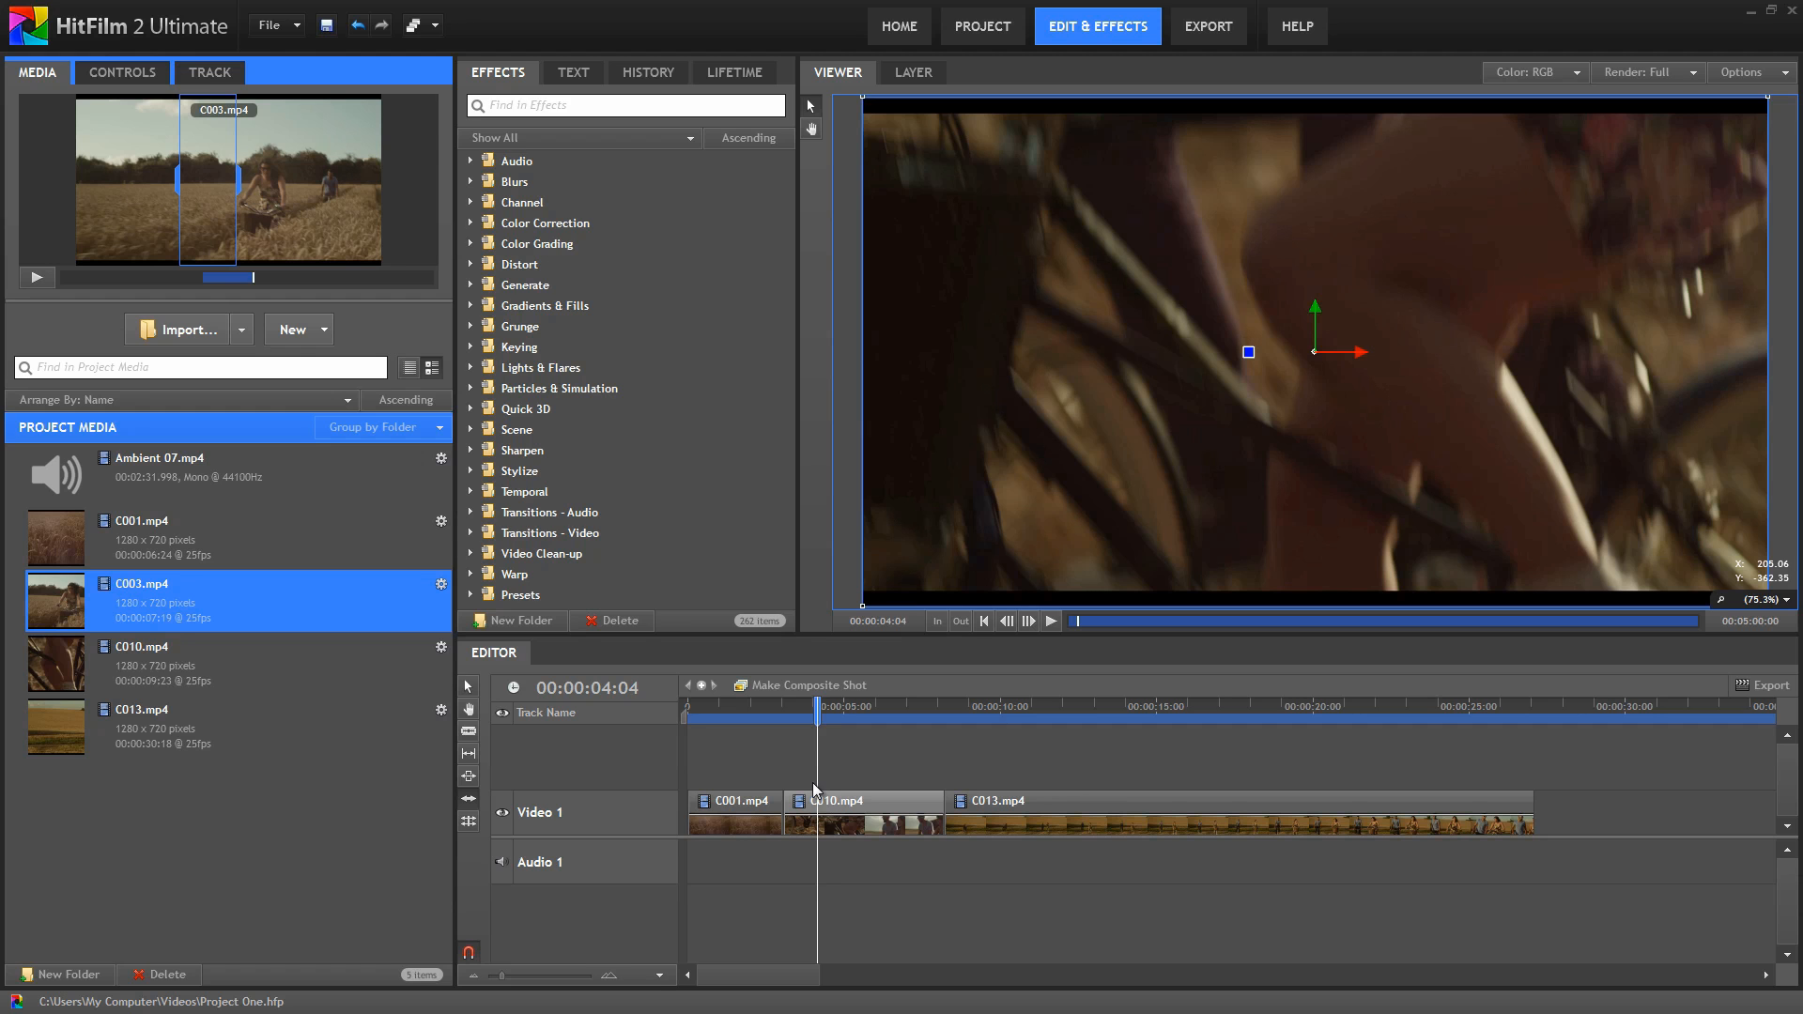
Step: Place the Ambient 07.mp4 music on Audio 1, starting at the beginning of the timeline
click(831, 720)
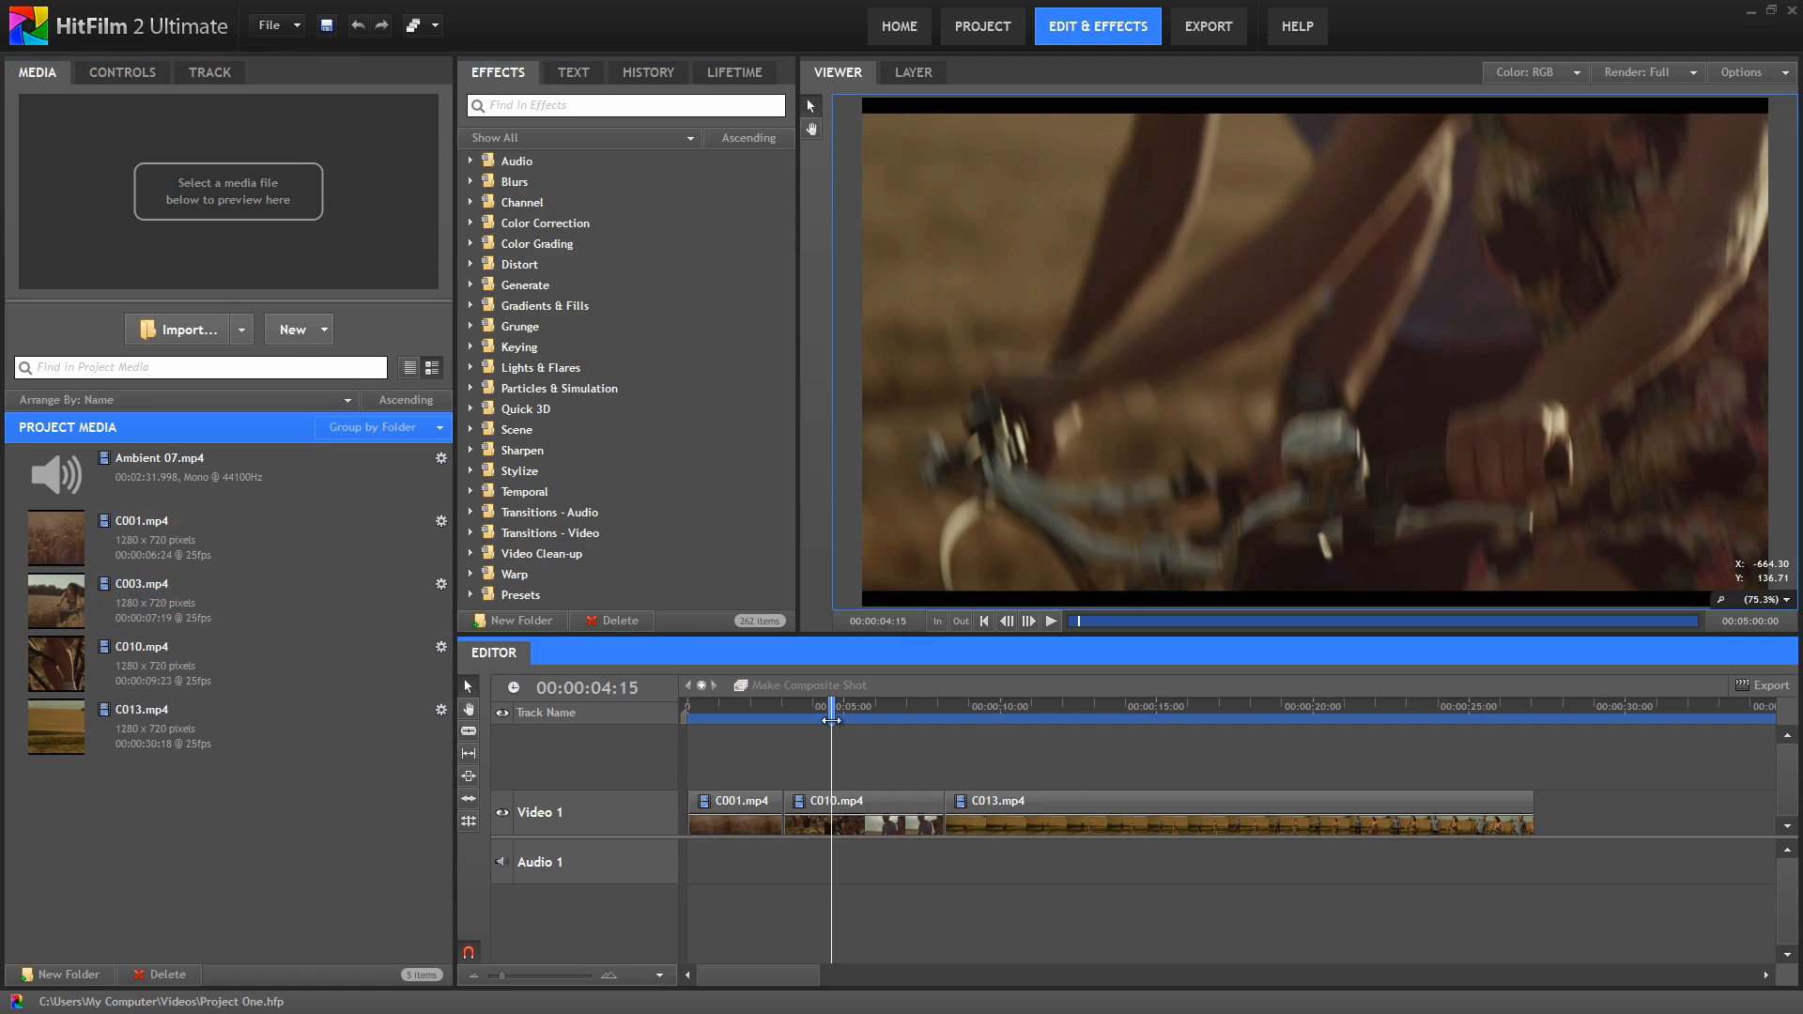
click(60, 487)
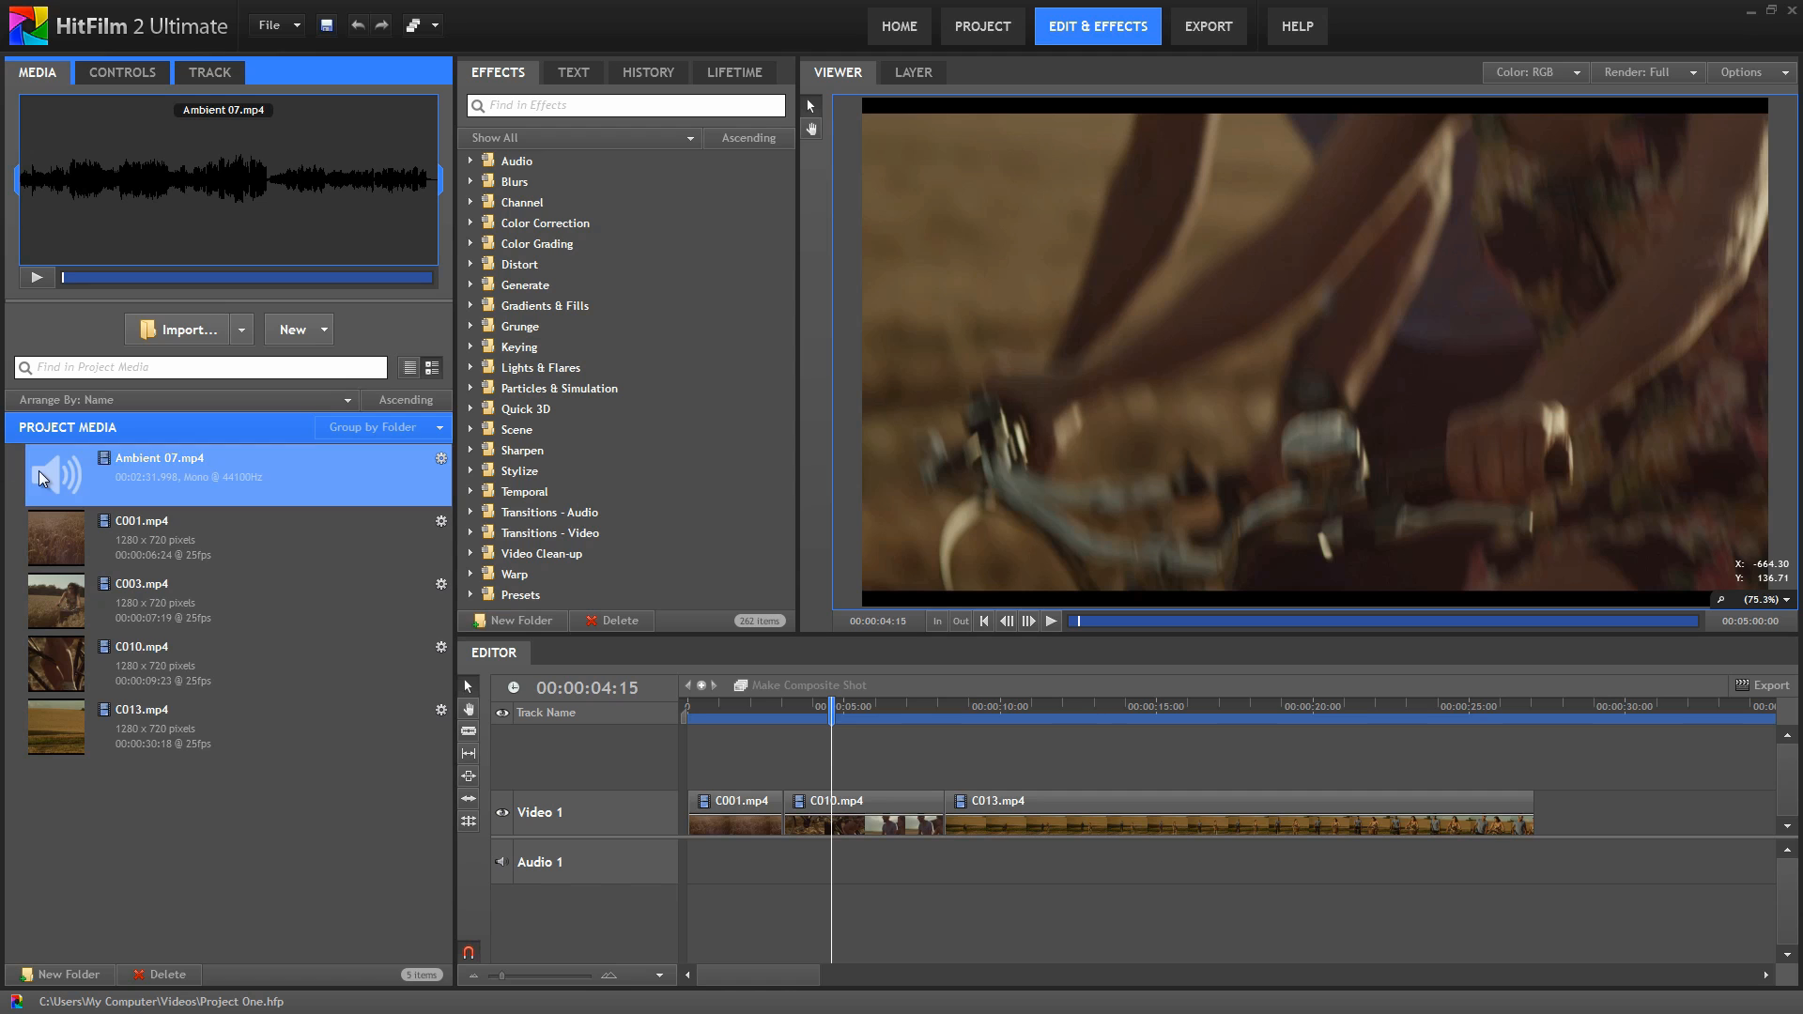
drag(40, 479, 697, 876)
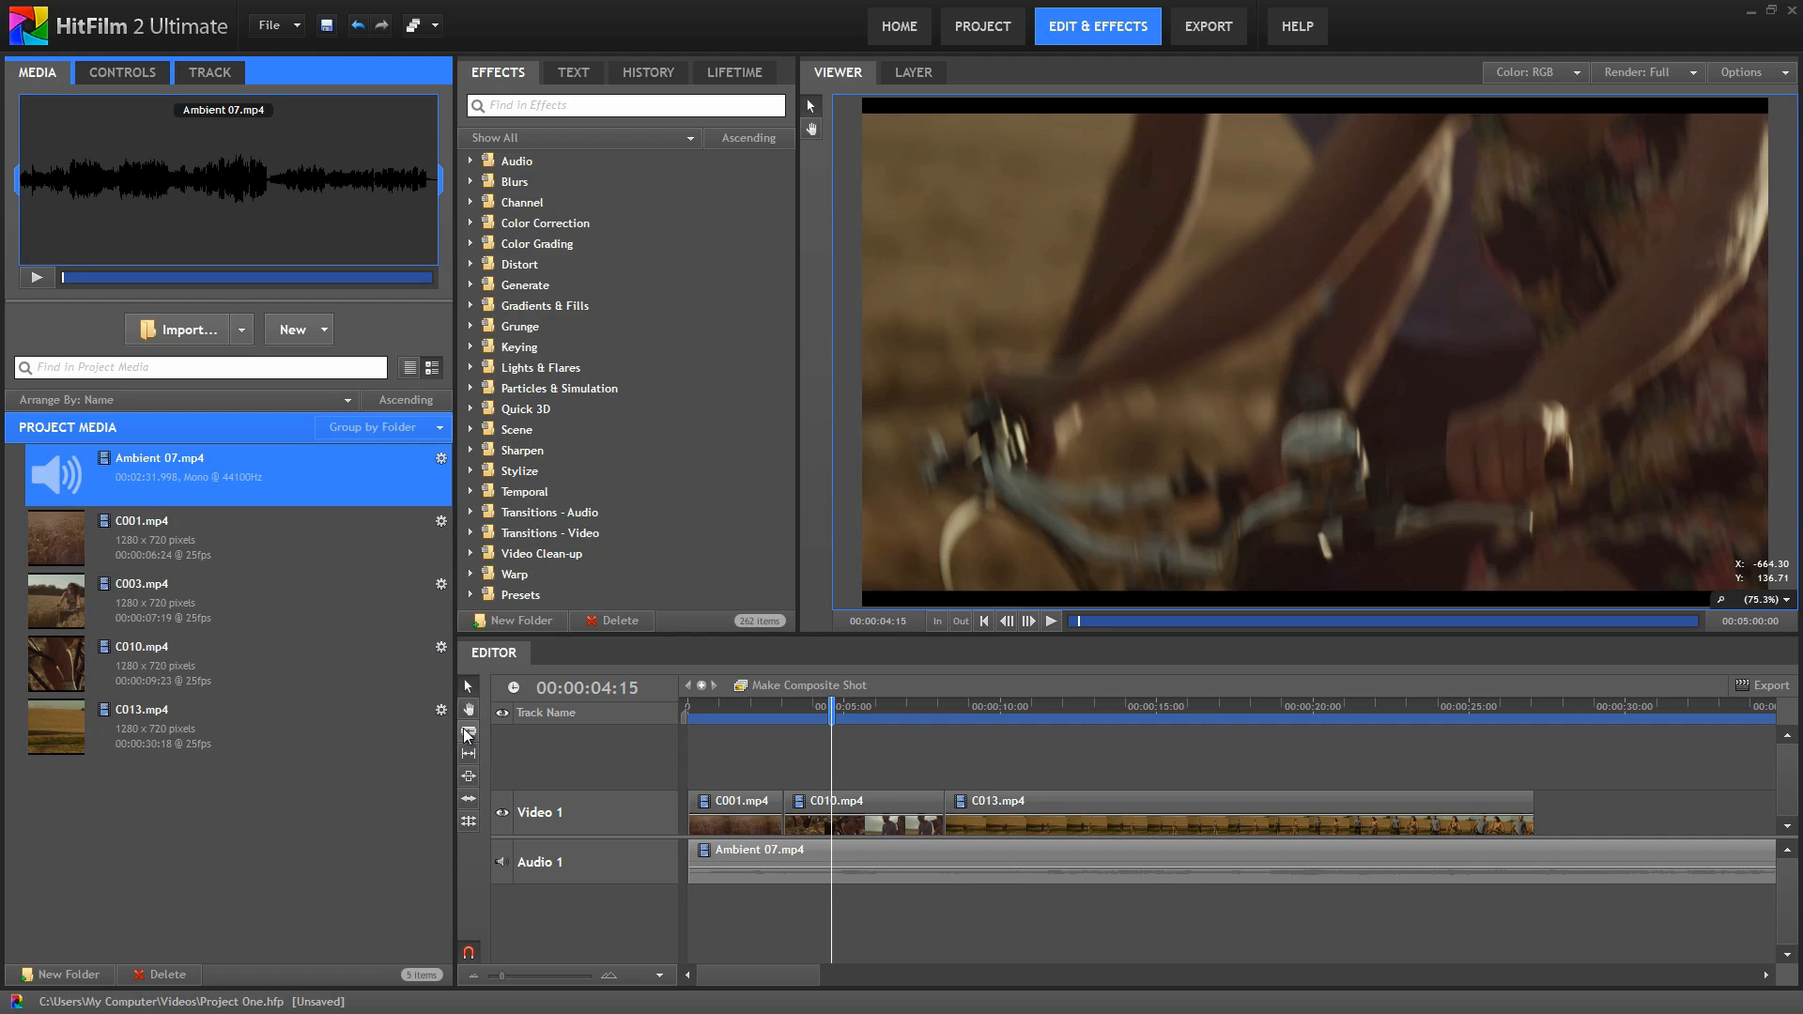
Step: Slice Ambient 07.mp4 on Audio 1 at the end of C013.mp4 and delete the excess audio after the cut
click(1011, 850)
click(1534, 854)
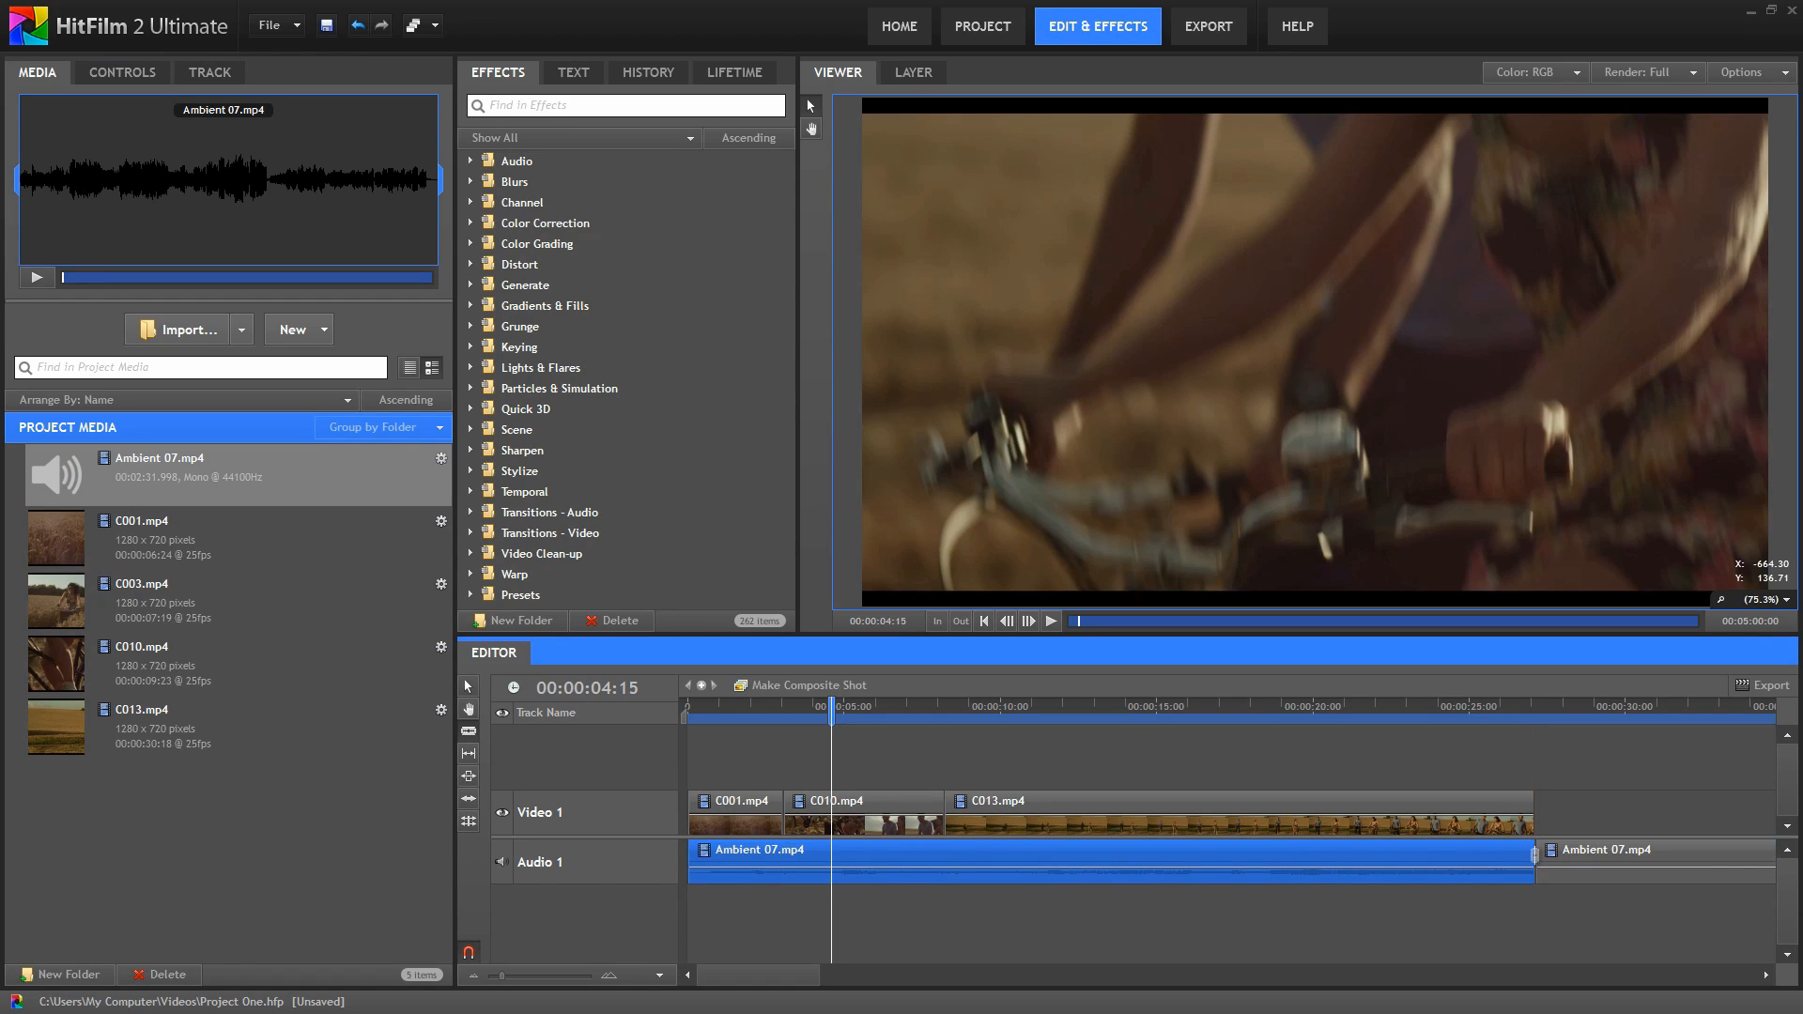
click(468, 686)
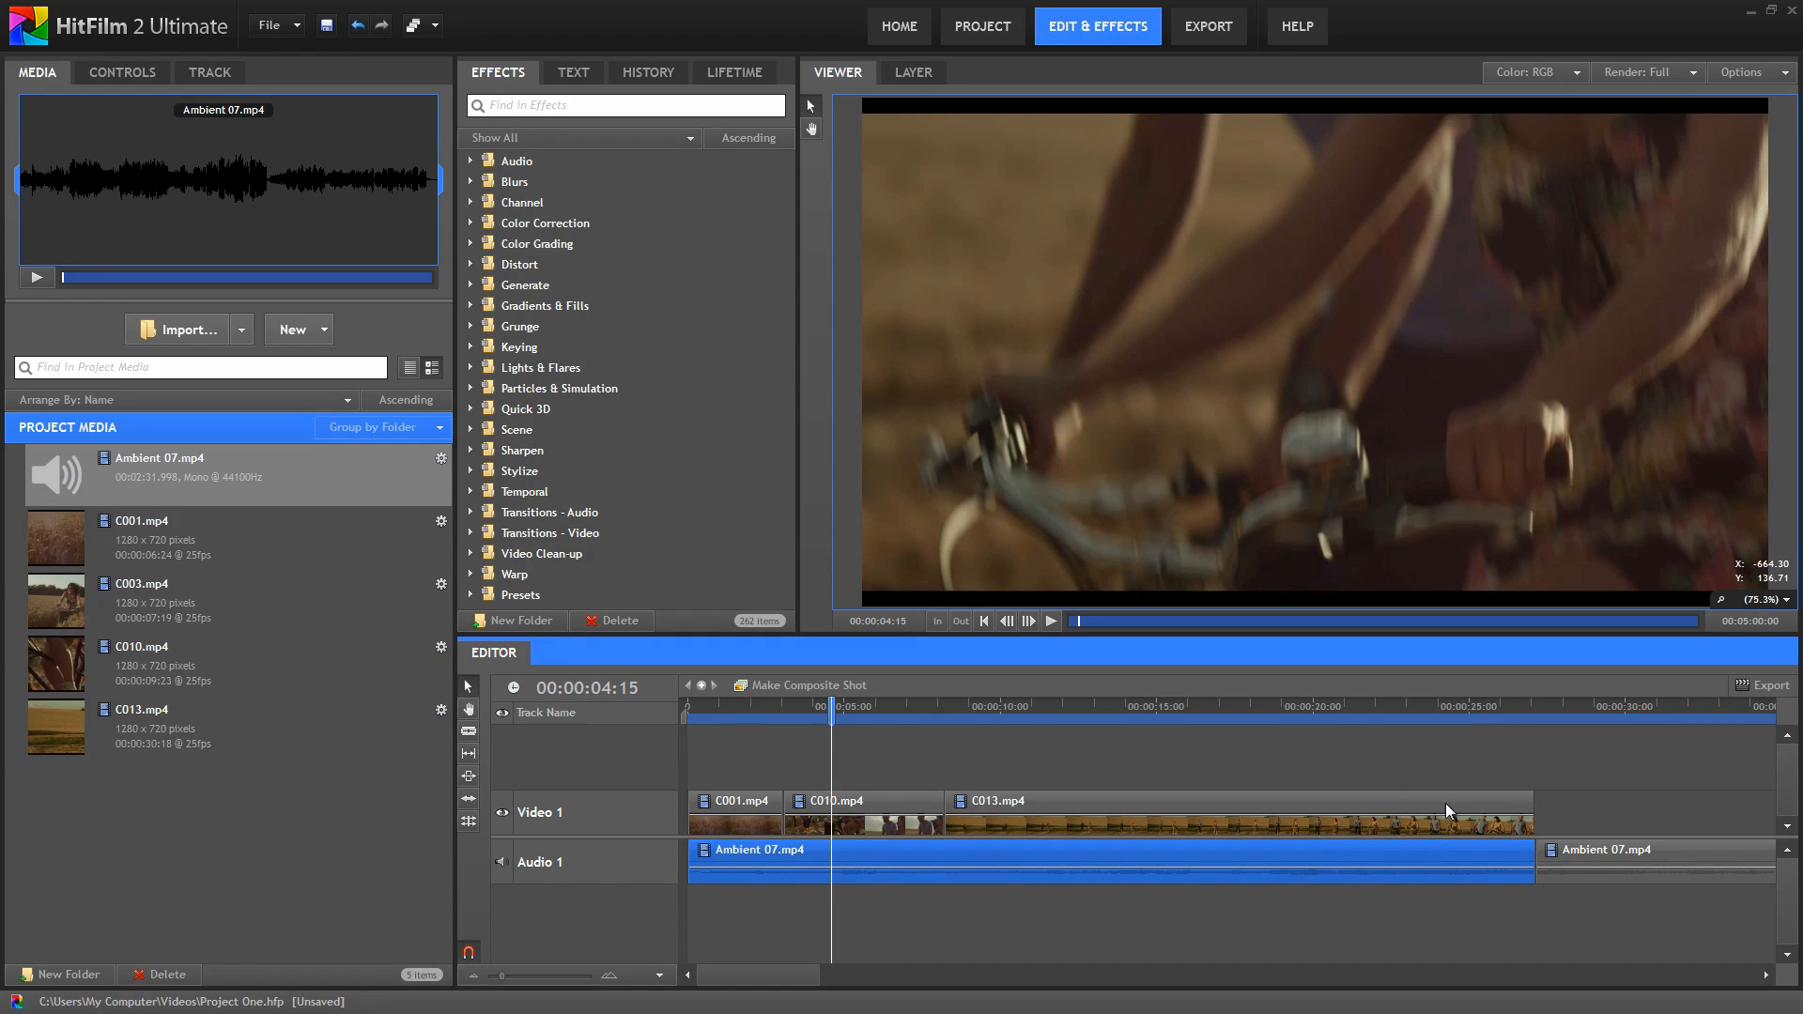
key(Delete)
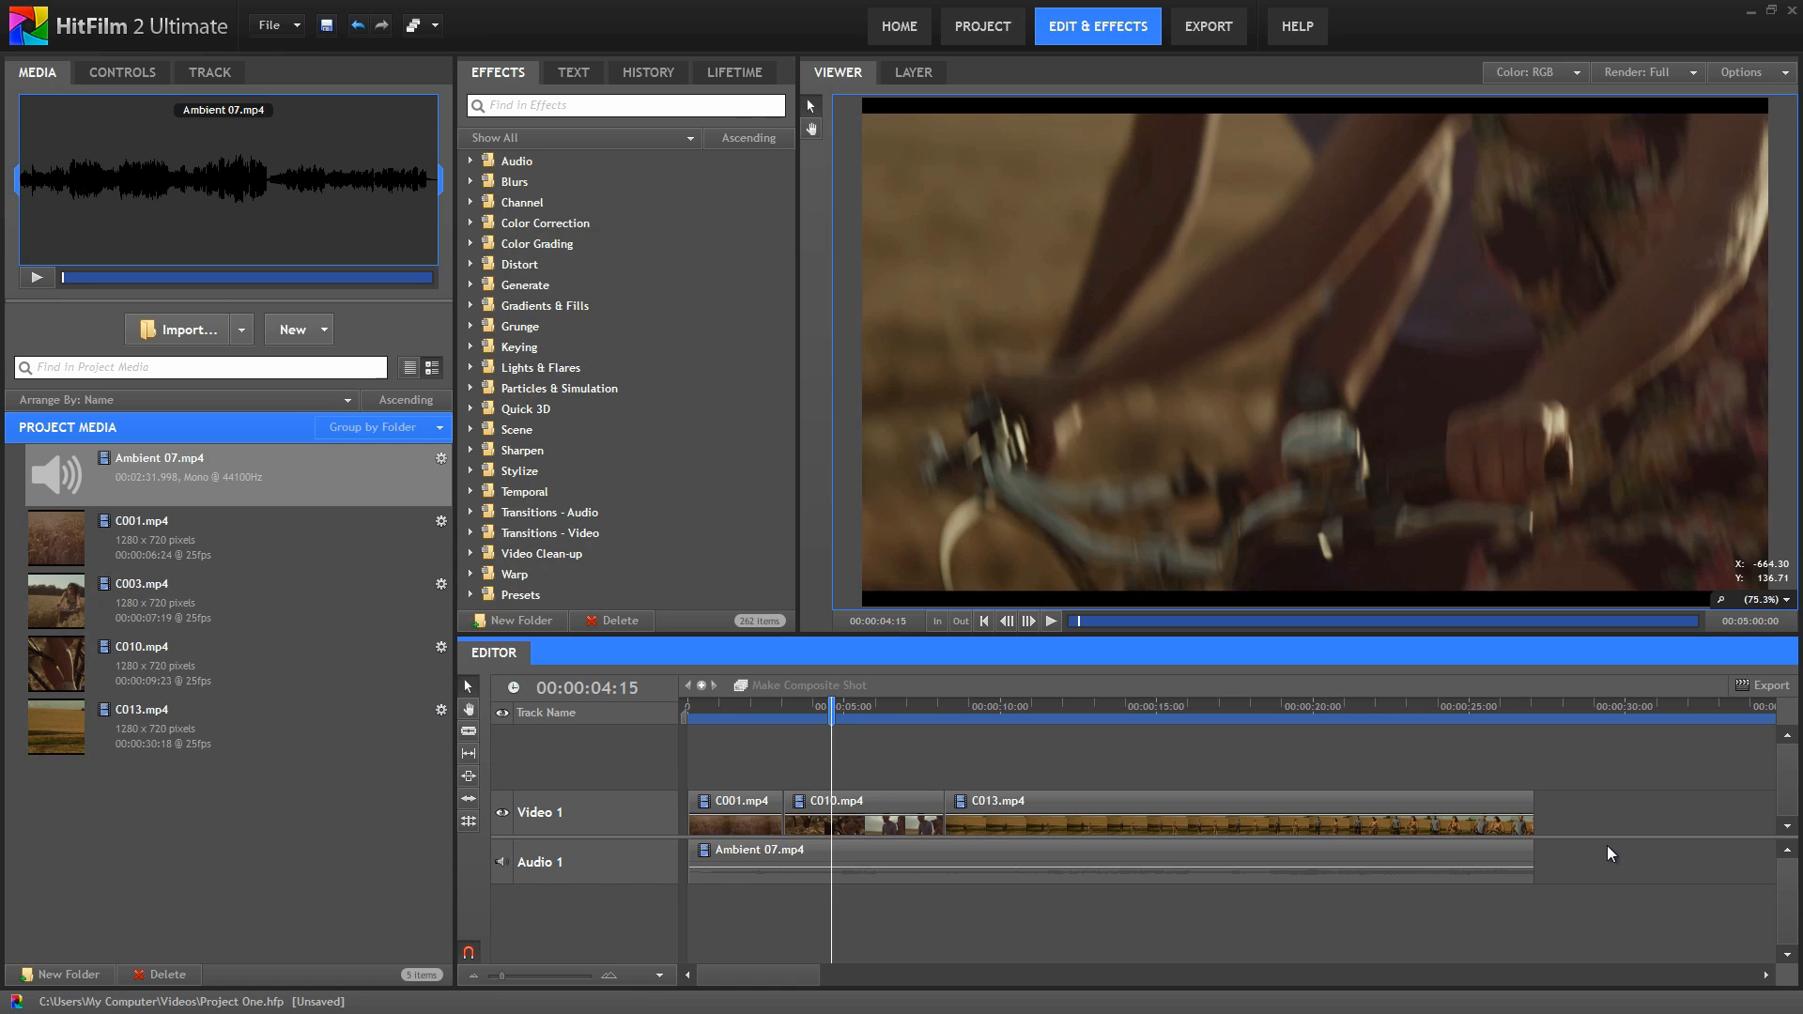
Step: Play part of the edit with its music to review it, and return the playhead to the start
click(1050, 619)
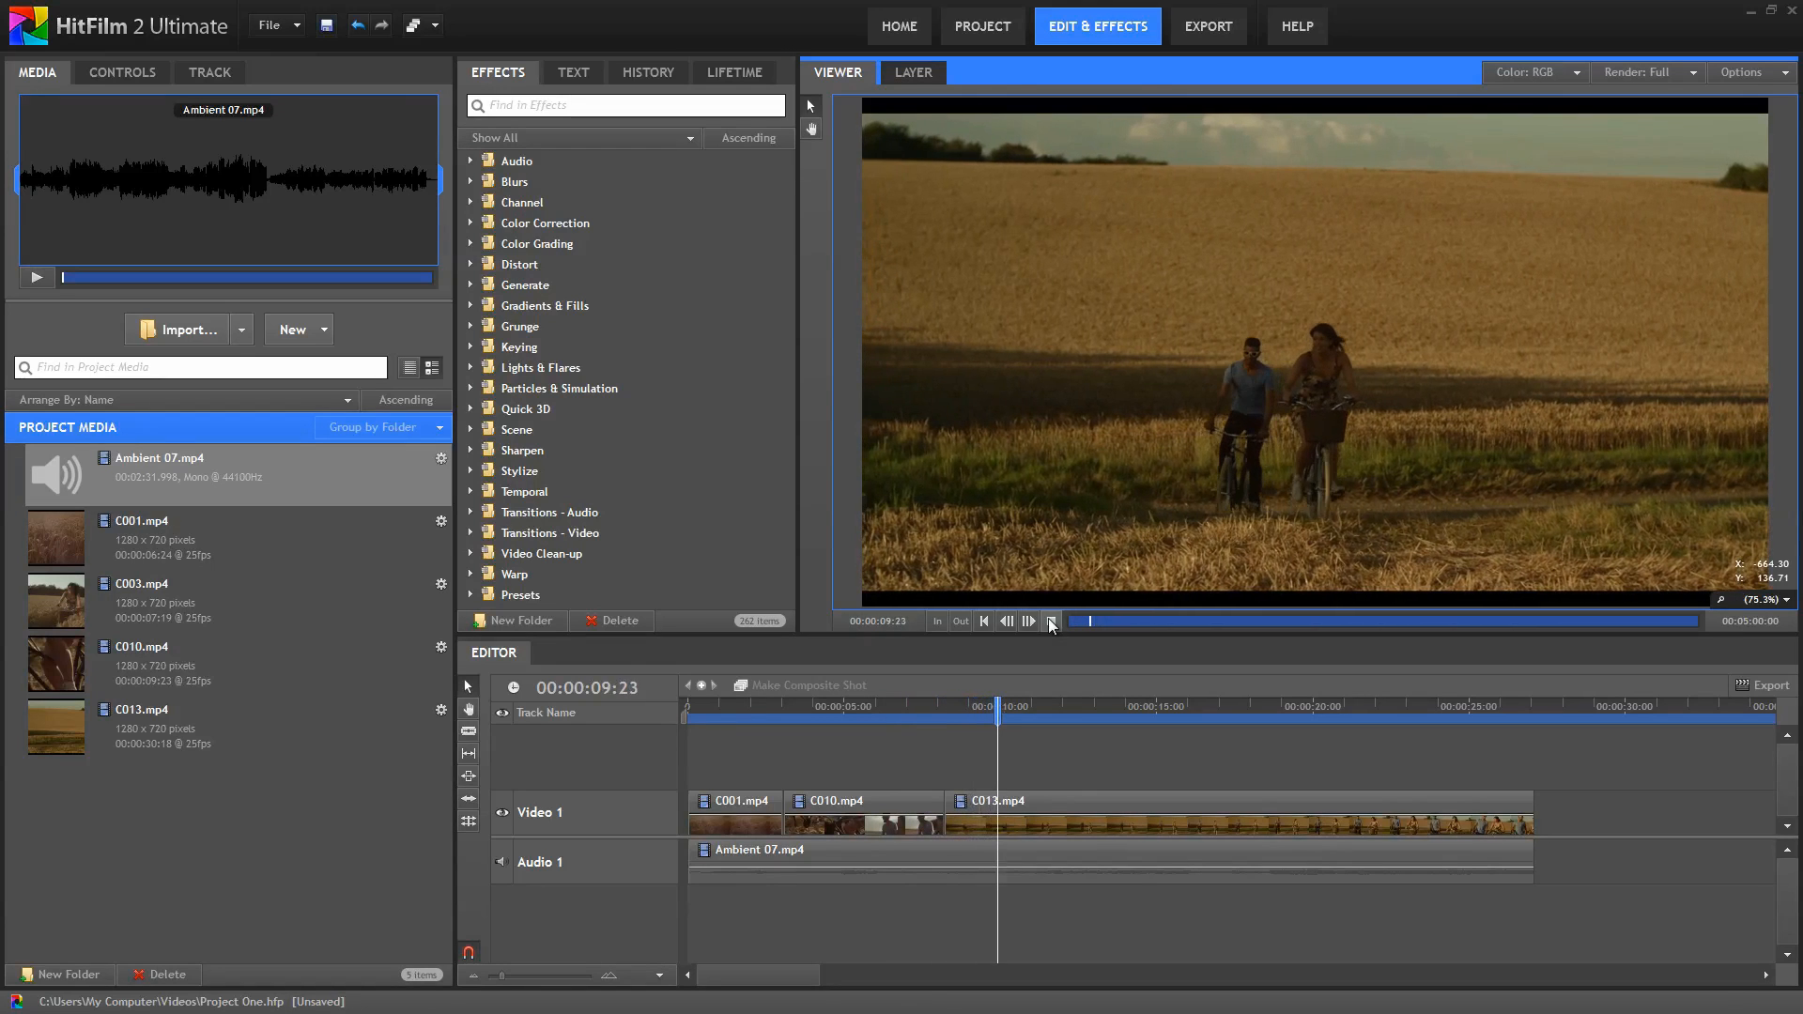
click(1050, 621)
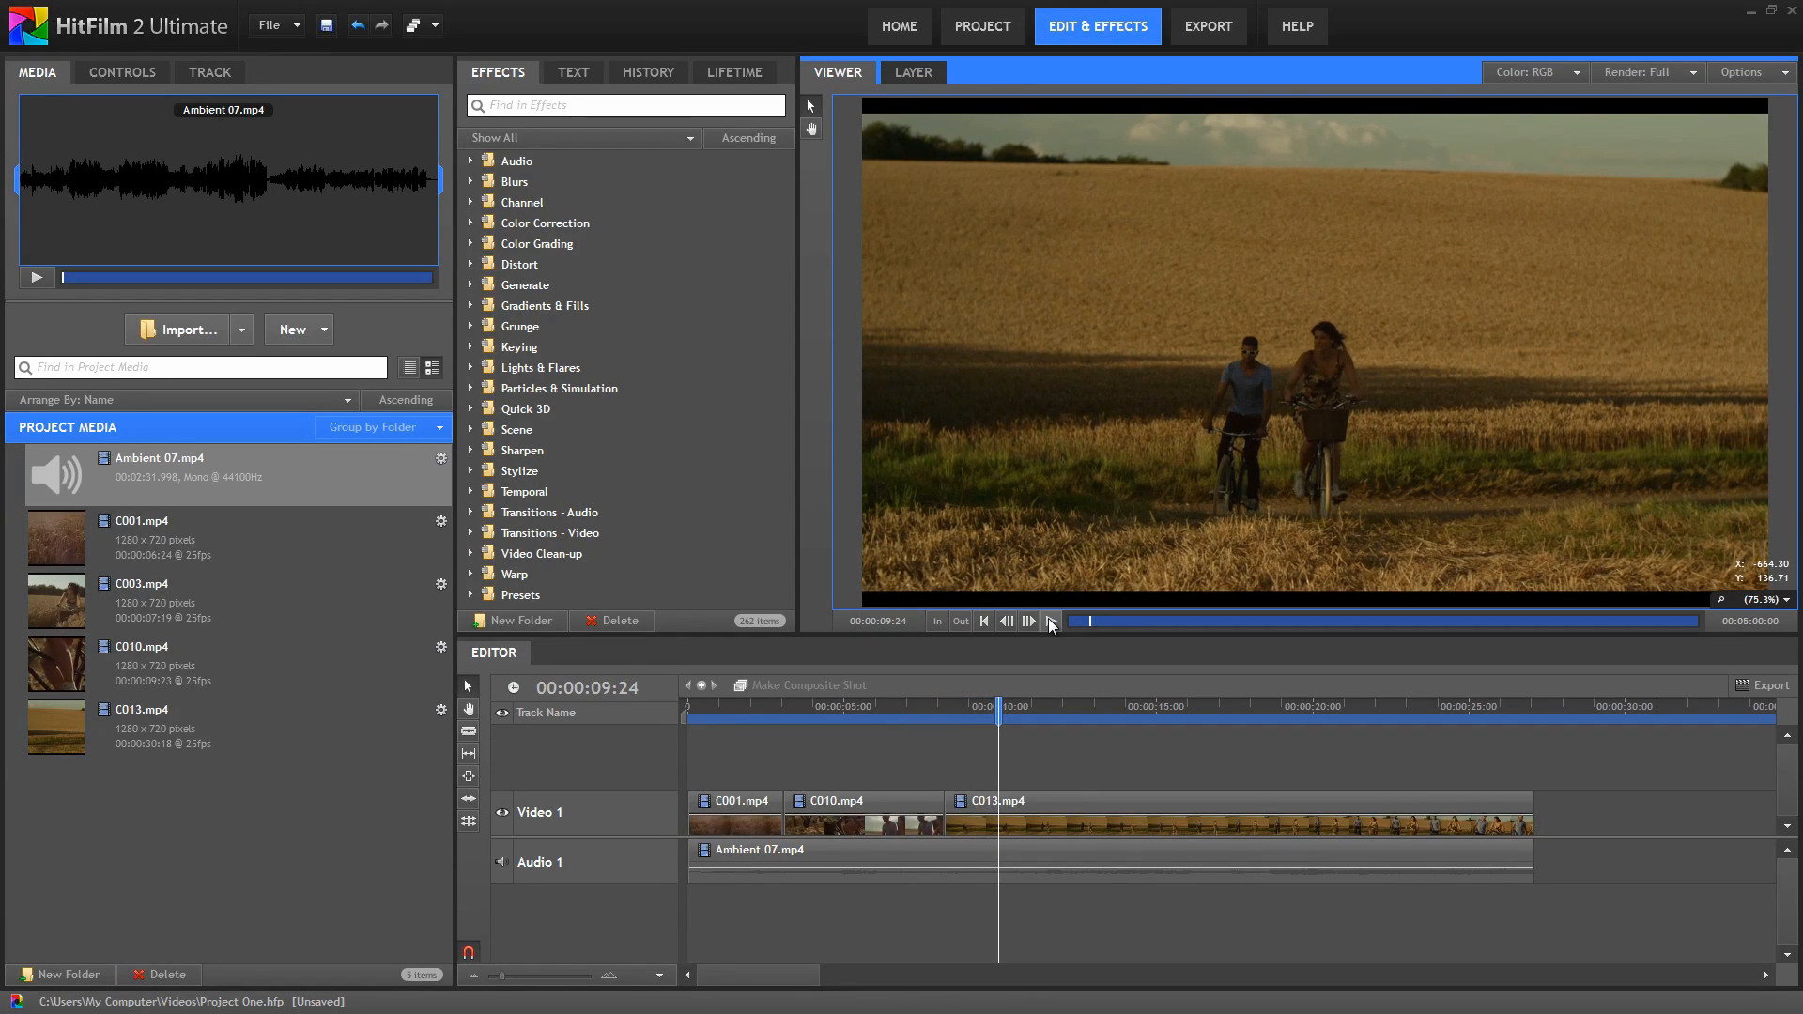
click(964, 864)
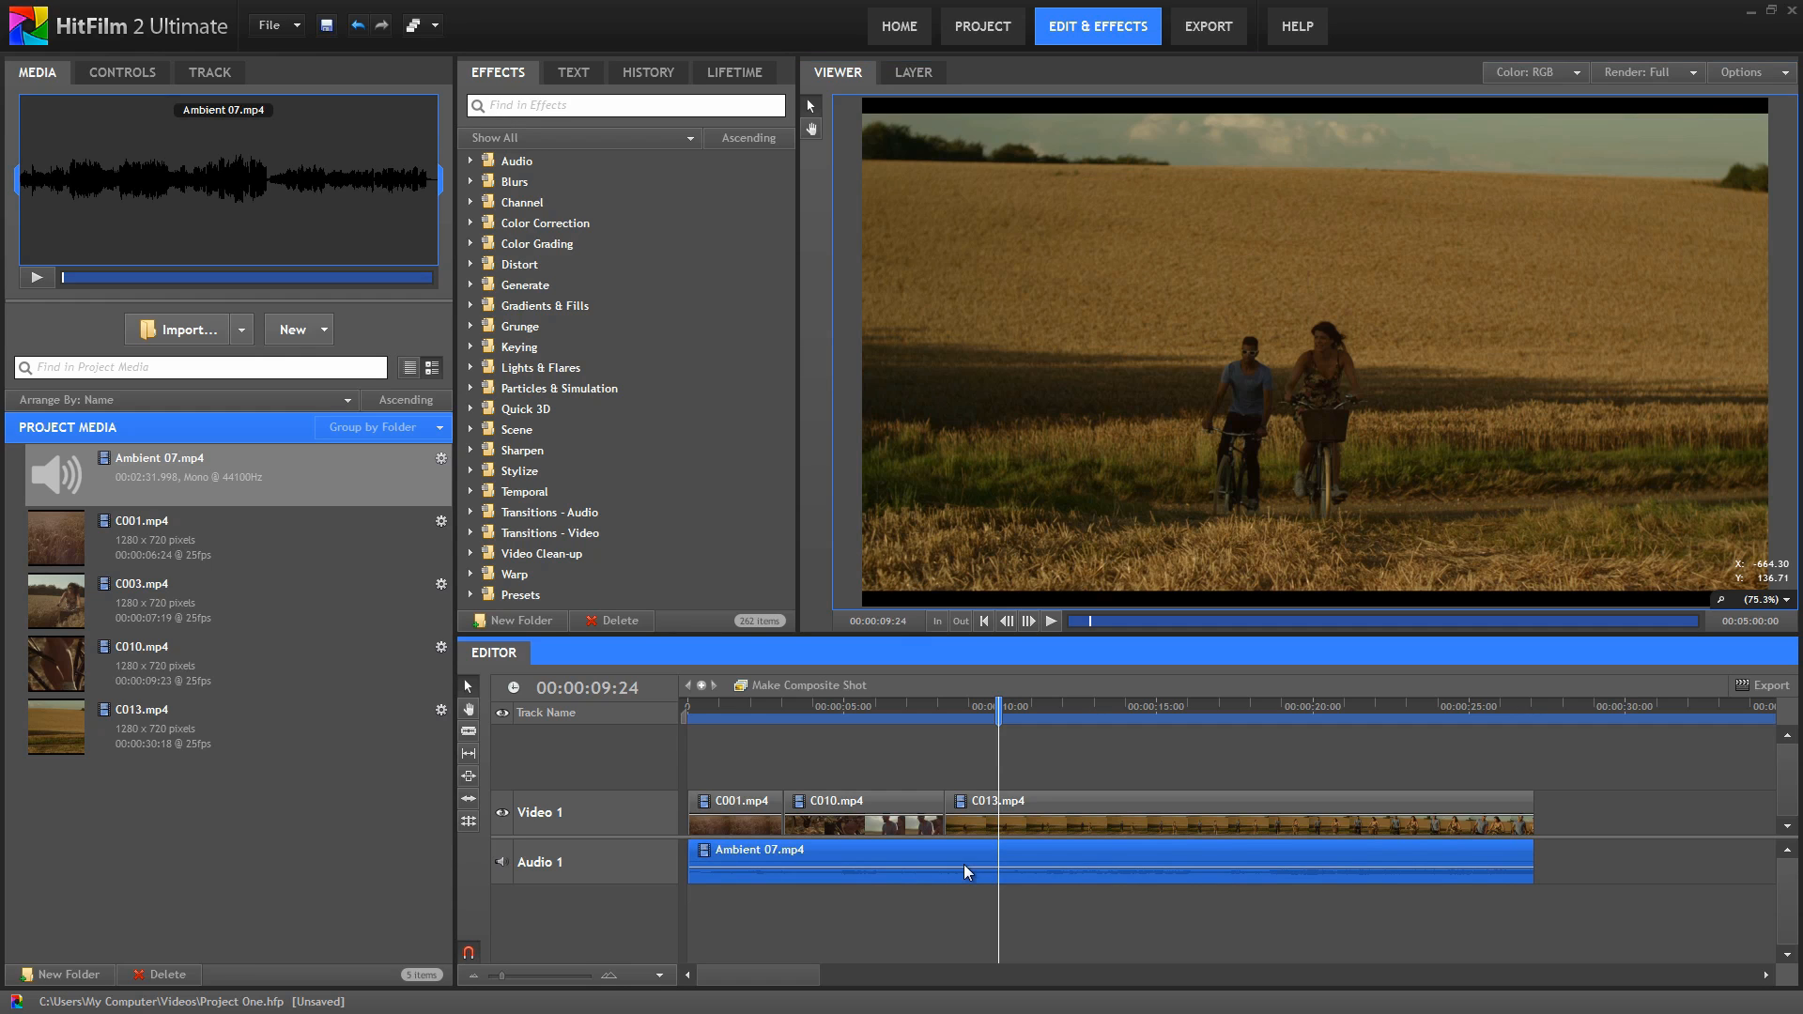
drag(968, 869, 965, 873)
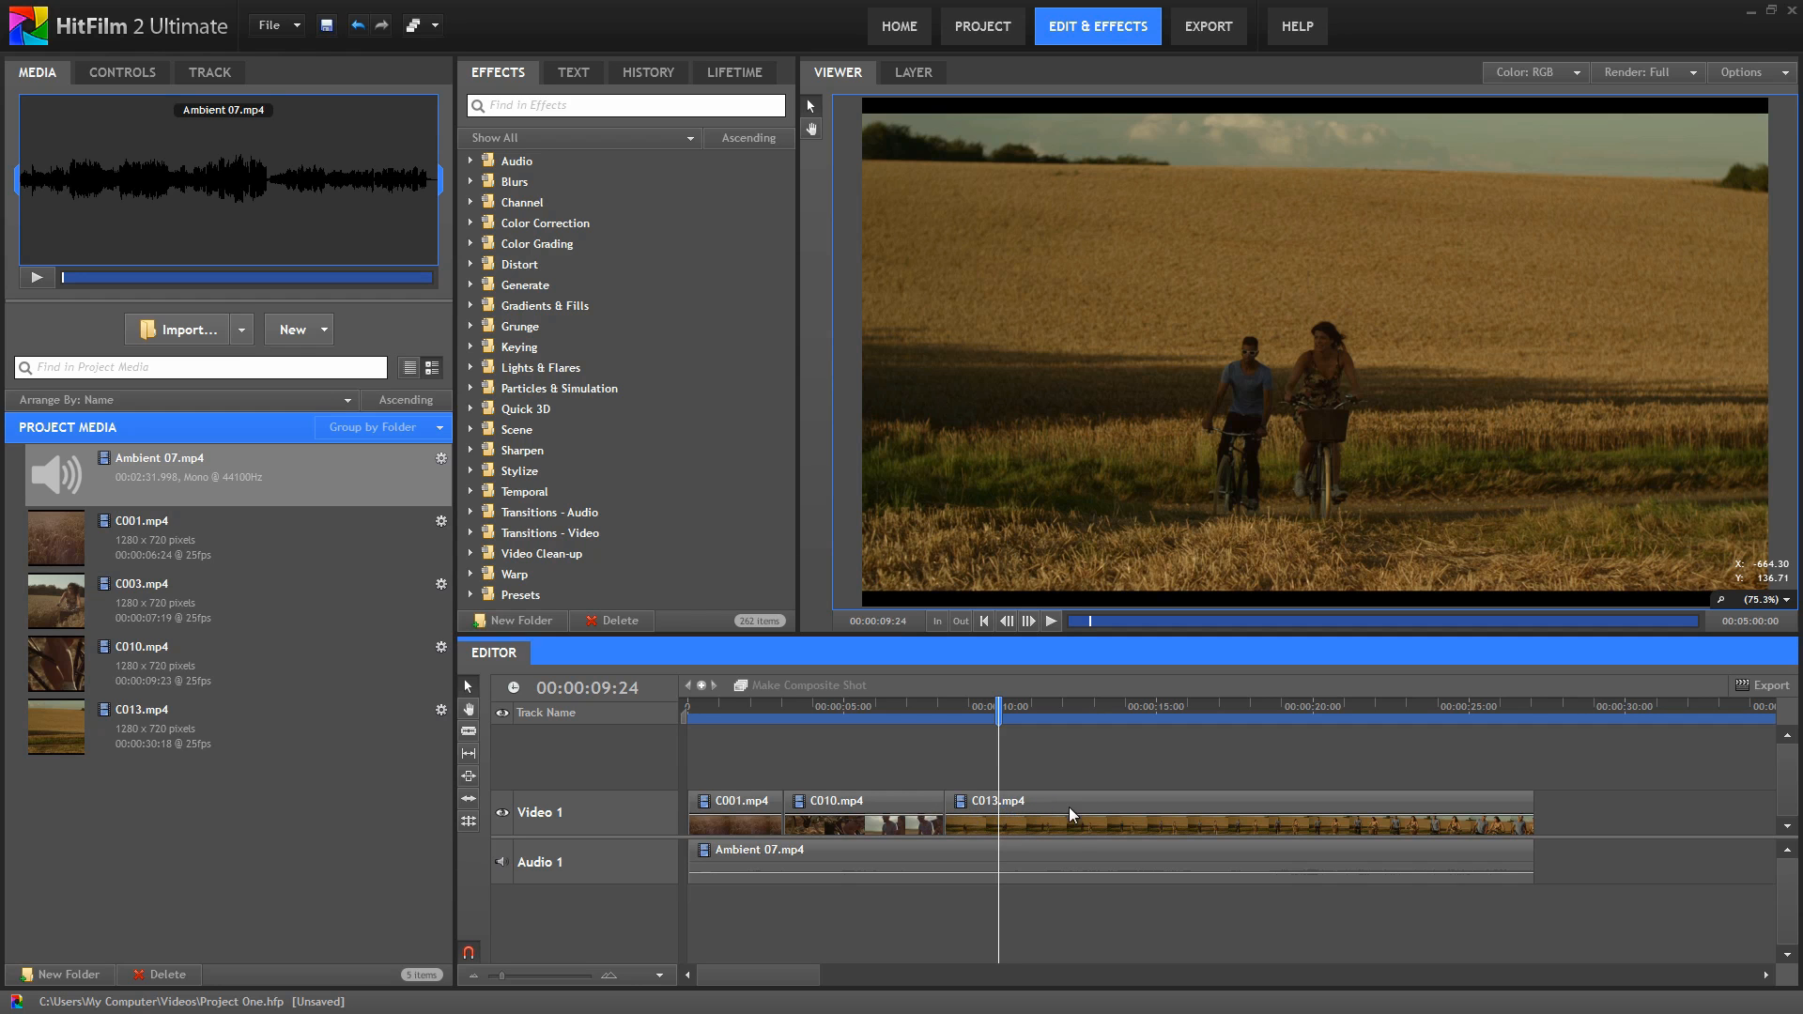
mouse_move(1049, 815)
mouse_down()
mouse_move(1047, 830)
mouse_move(1049, 796)
mouse_up()
drag(998, 711, 657, 704)
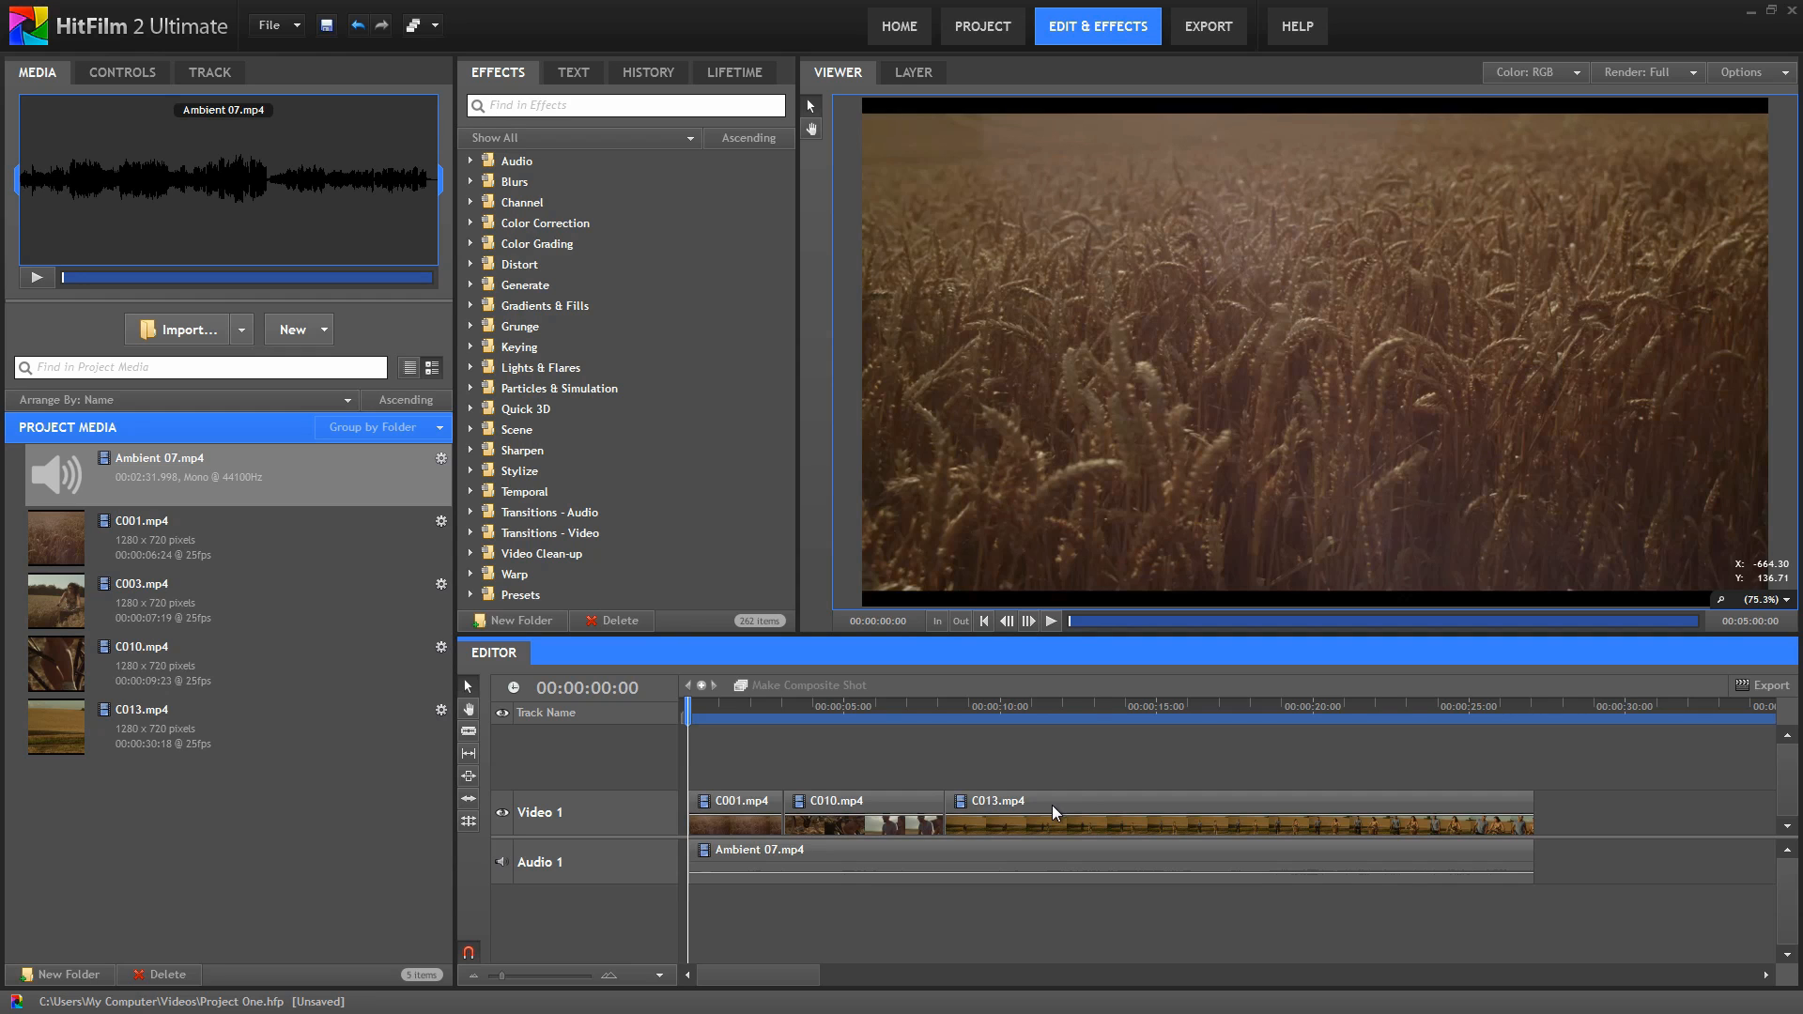
Step: Create a composite shot named Opening Title with the 720p 25 template and a duration of 00:00:05:00
click(325, 332)
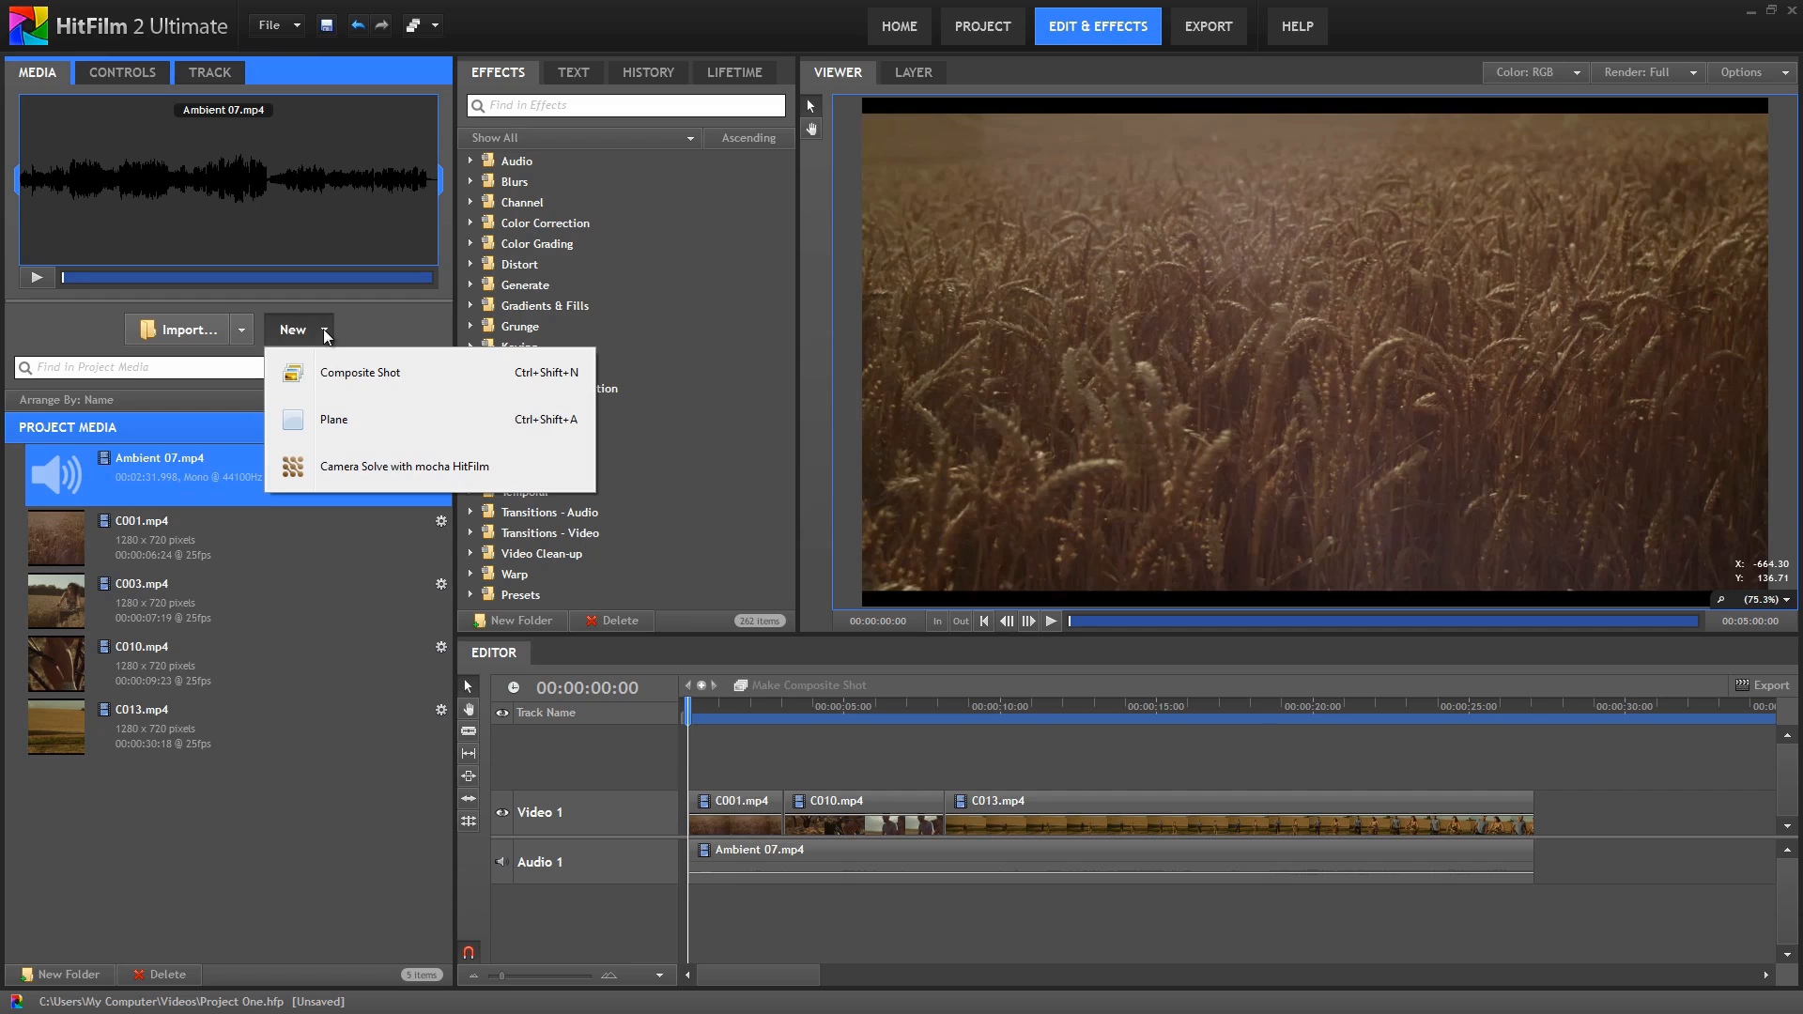
click(357, 376)
text(Opening Title)
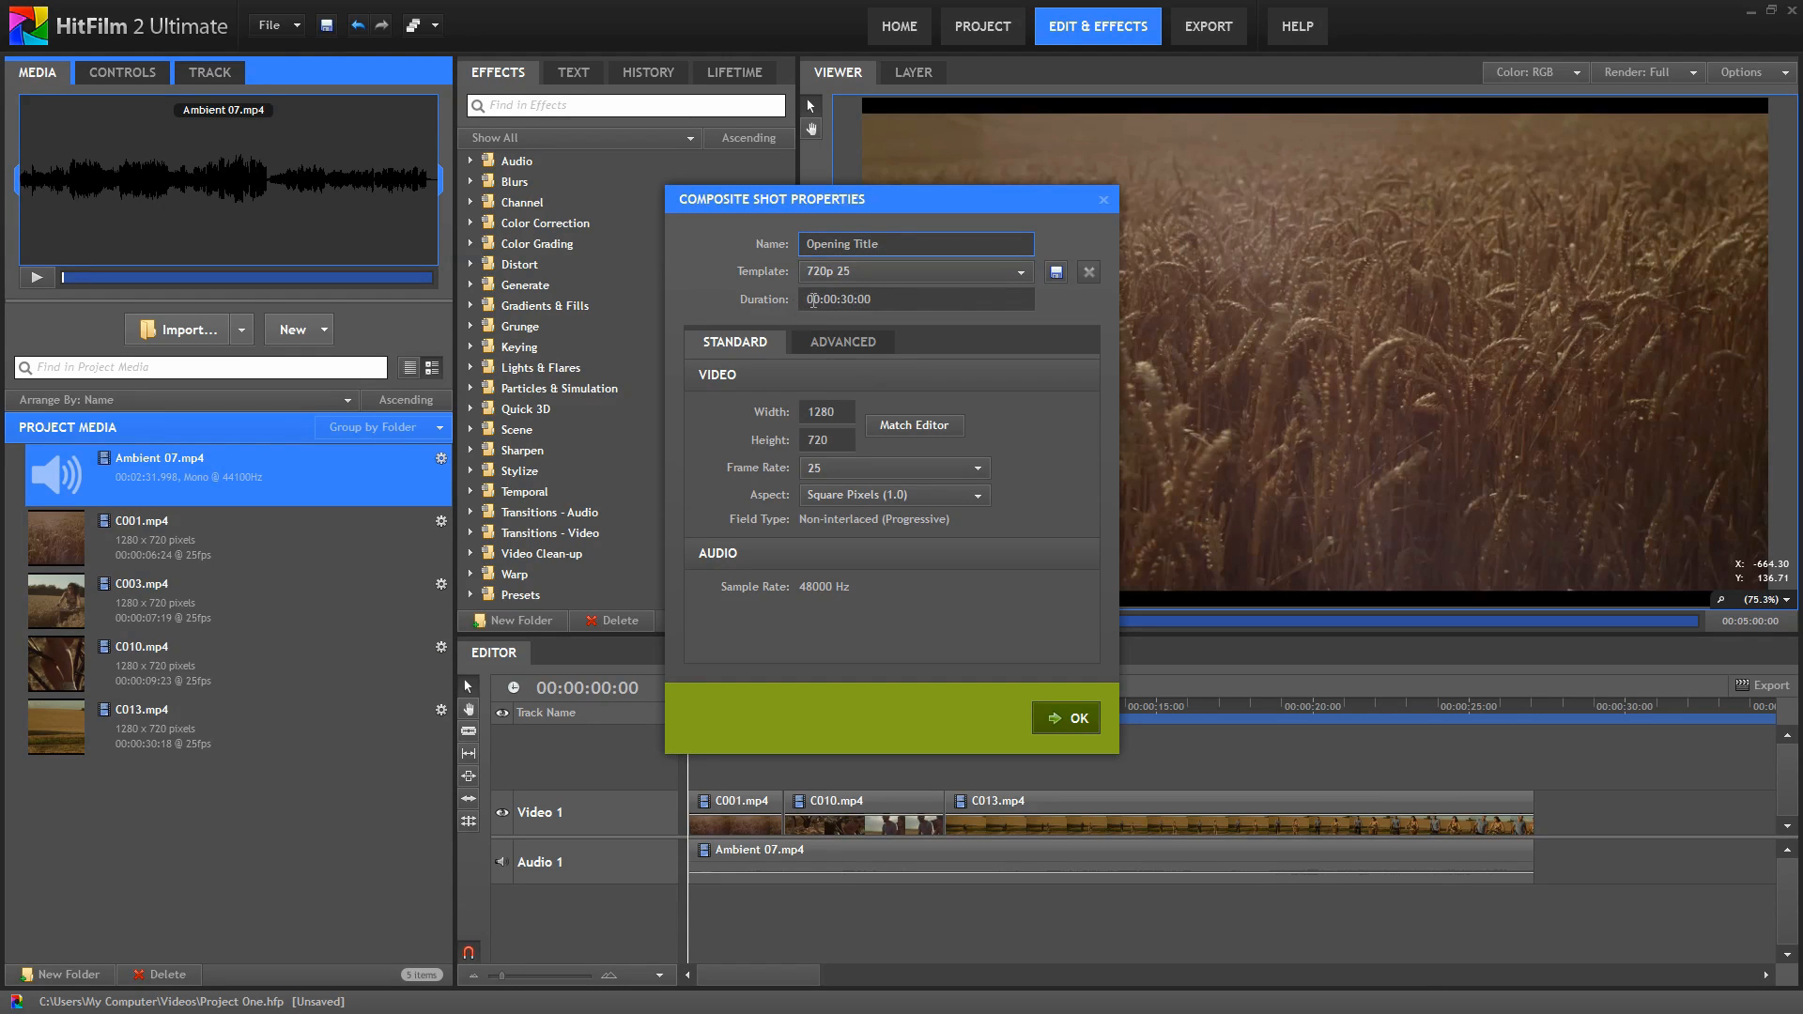
drag(855, 299, 845, 300)
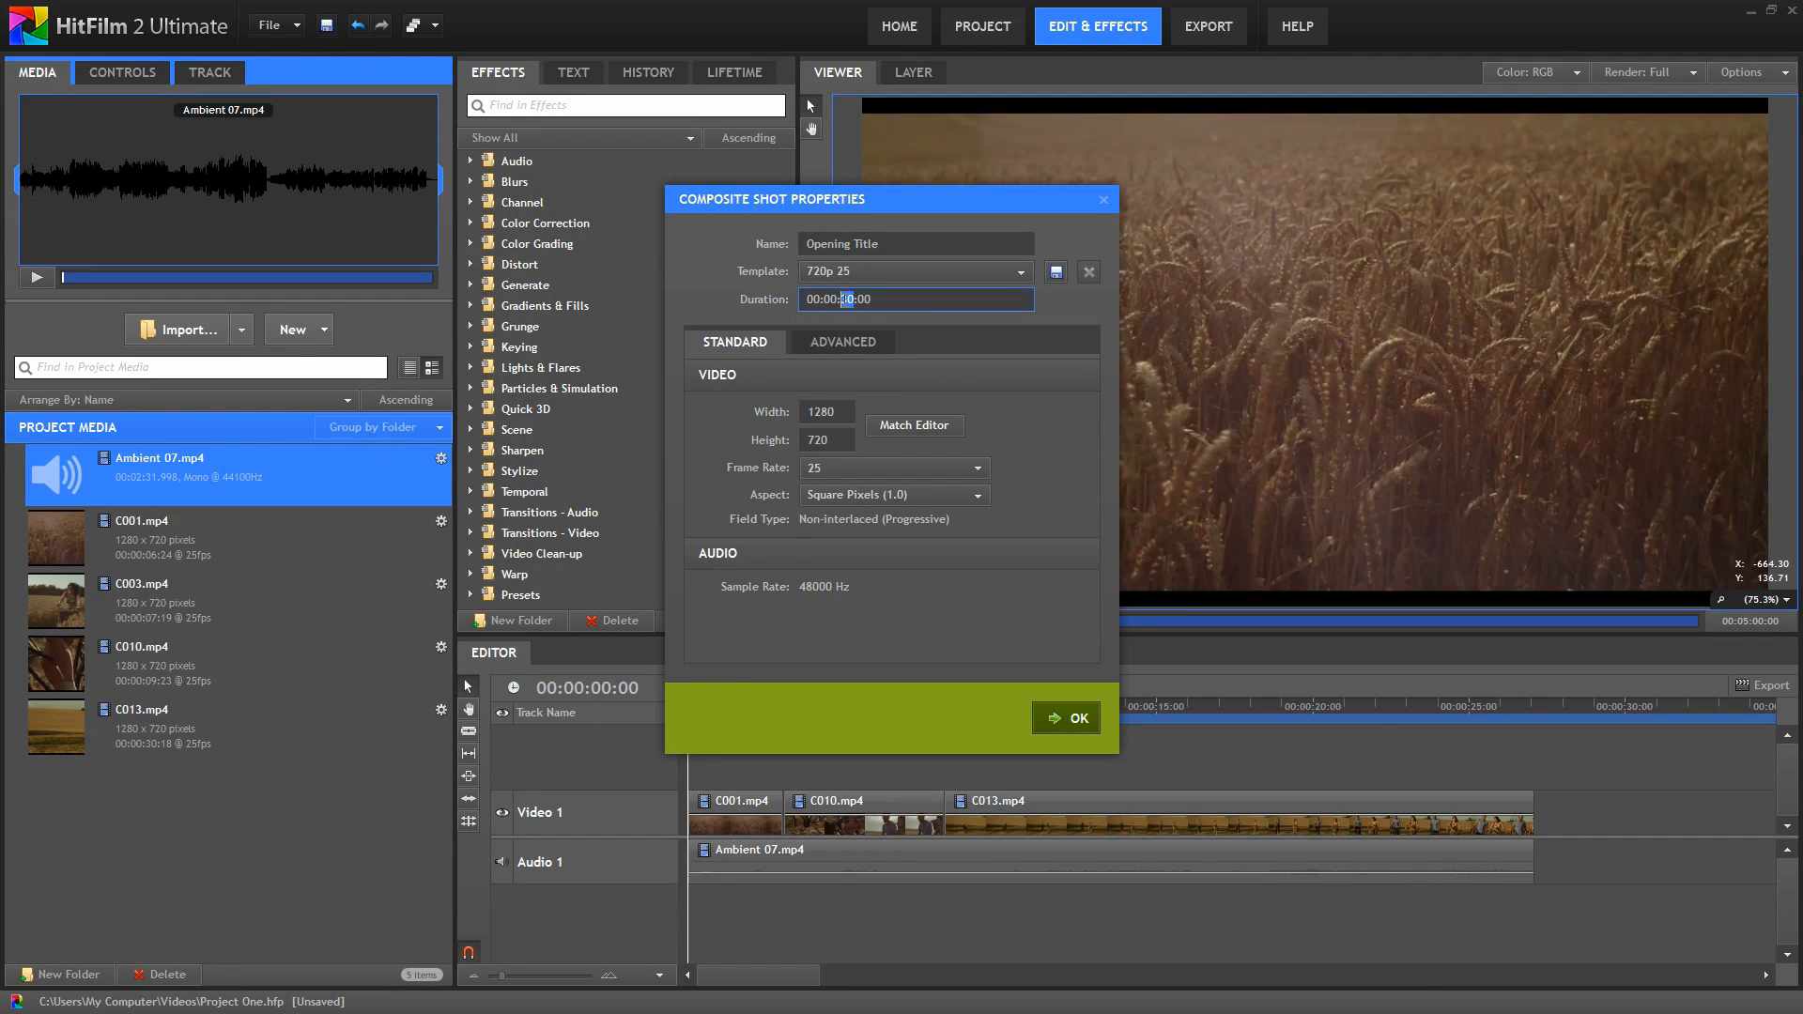
text(05)
click(1079, 720)
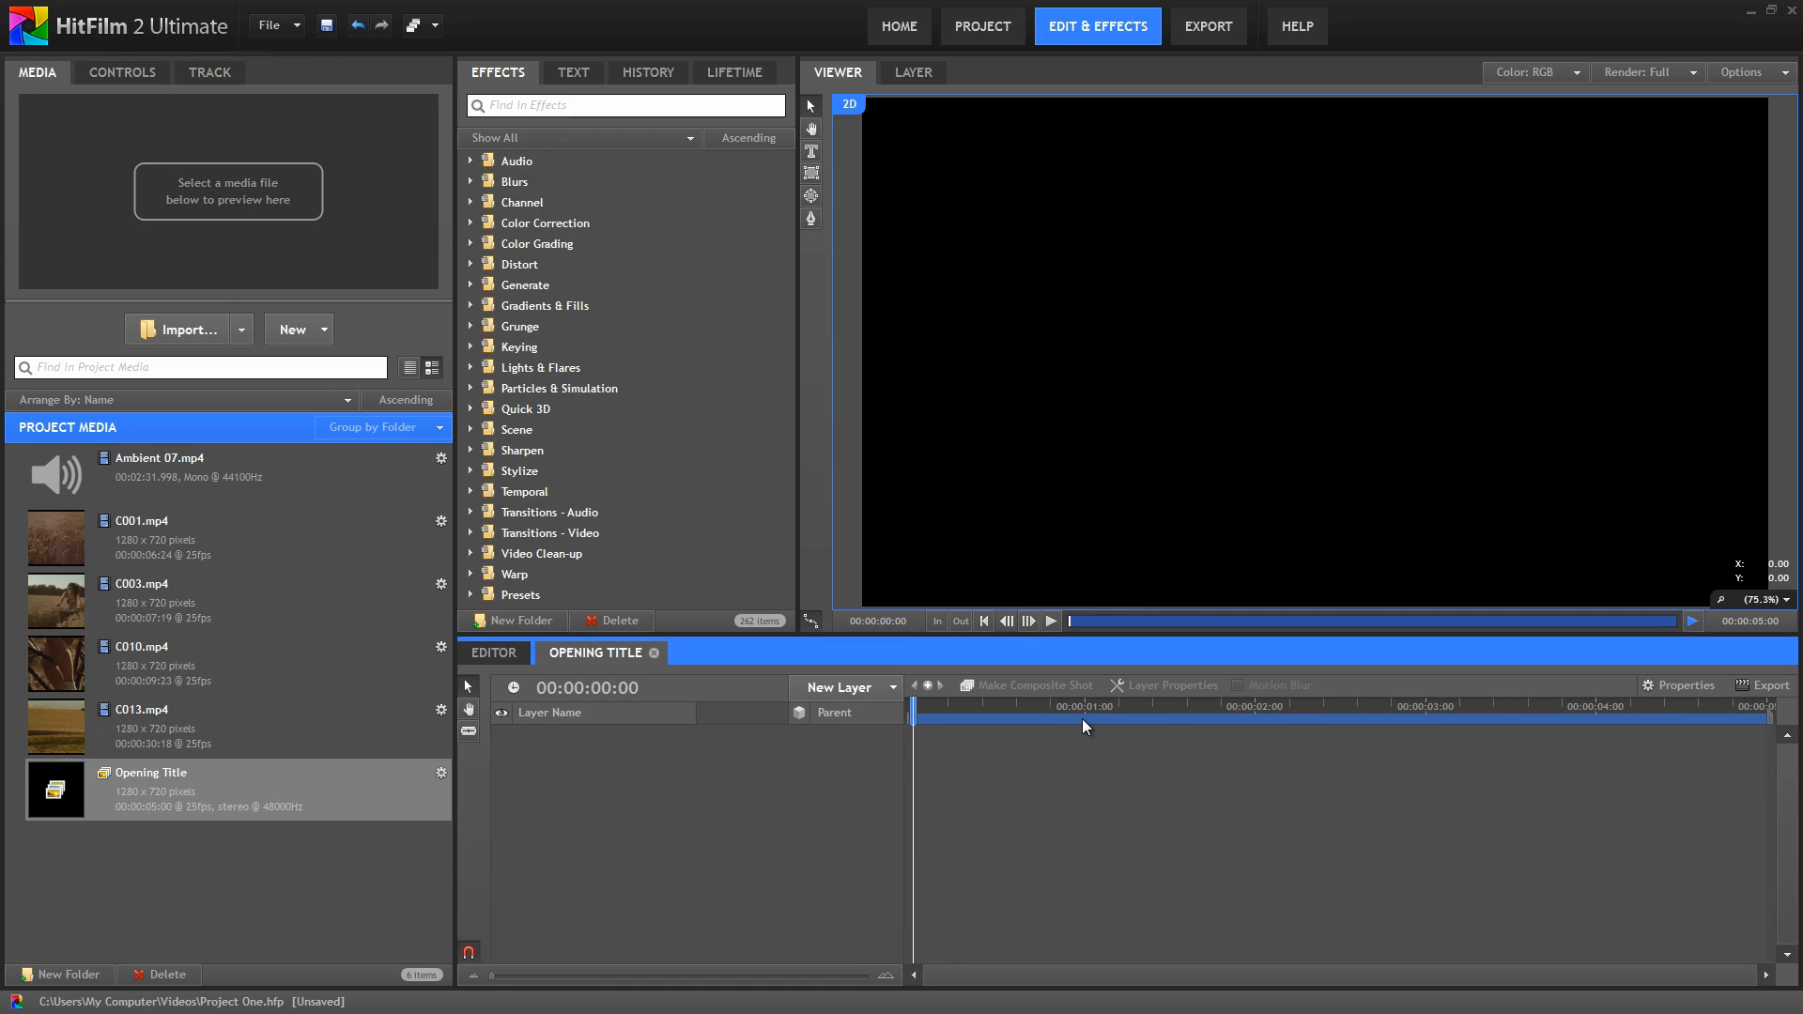
Step: Add C003.mp4, C010.mp4 and C013.mp4 as layers in the Opening Title composite shot
click(486, 654)
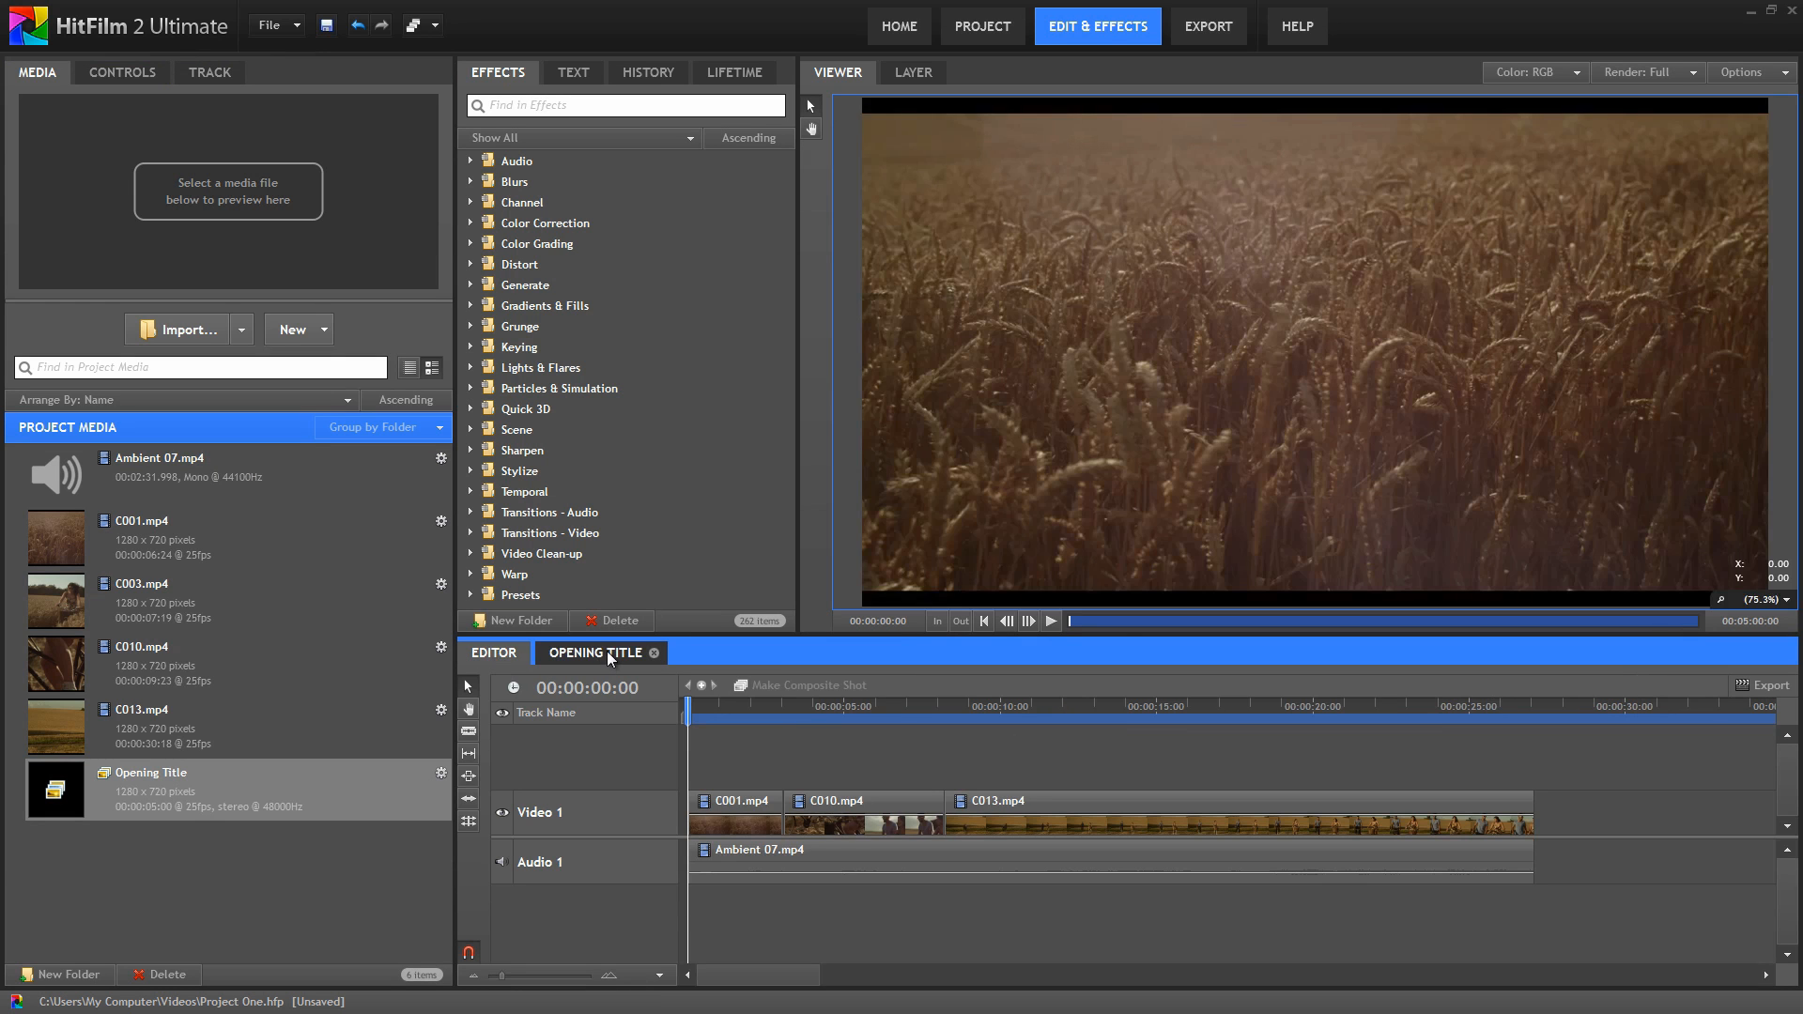
click(601, 648)
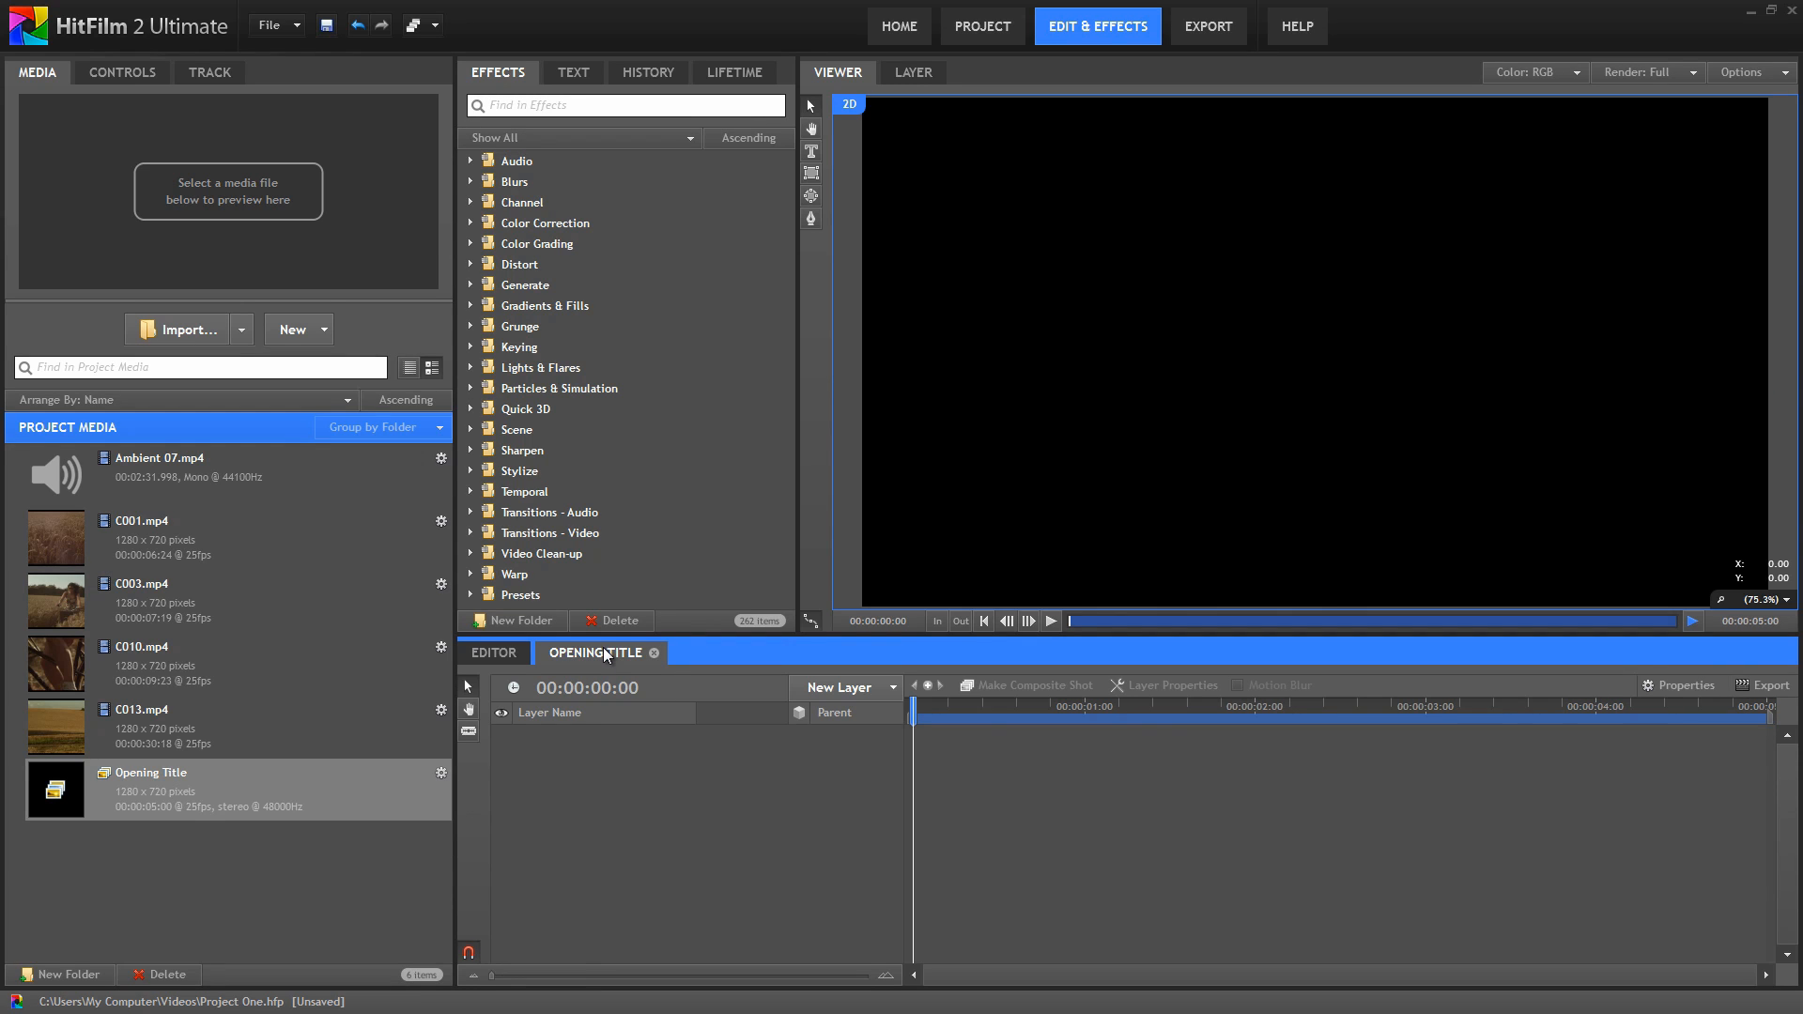
click(62, 711)
shift+click(59, 601)
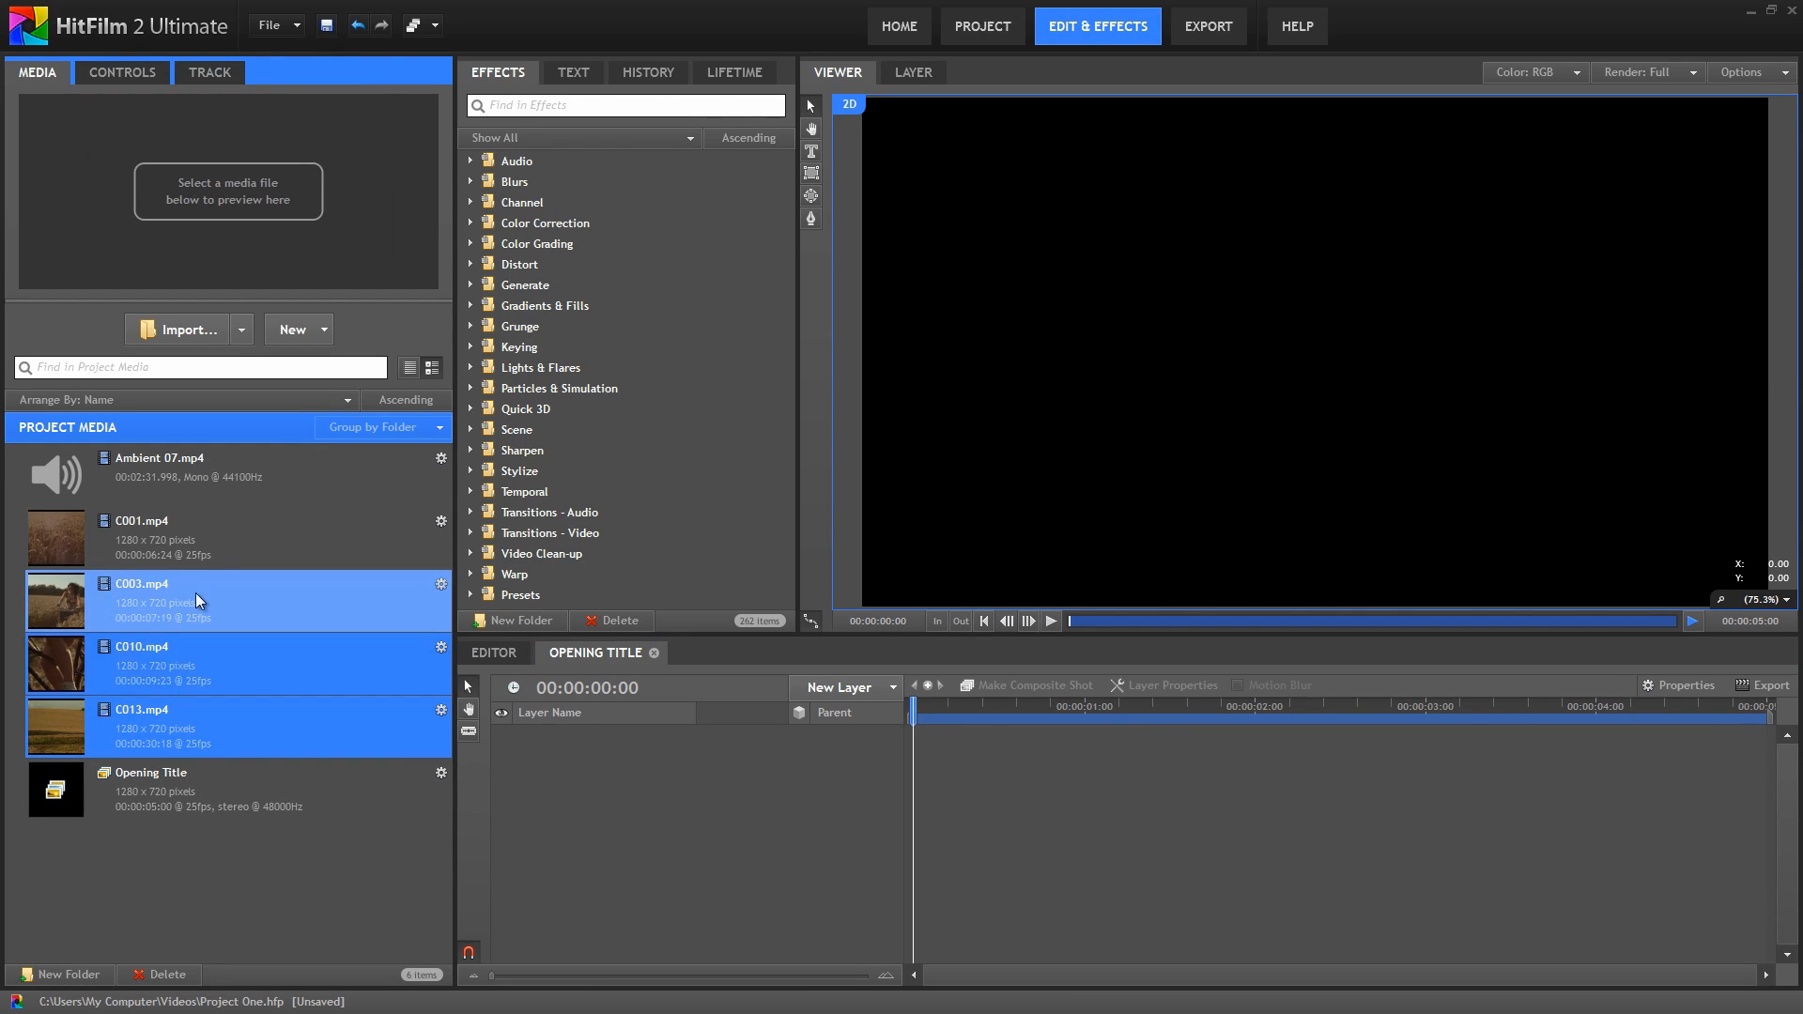
drag(54, 596, 564, 761)
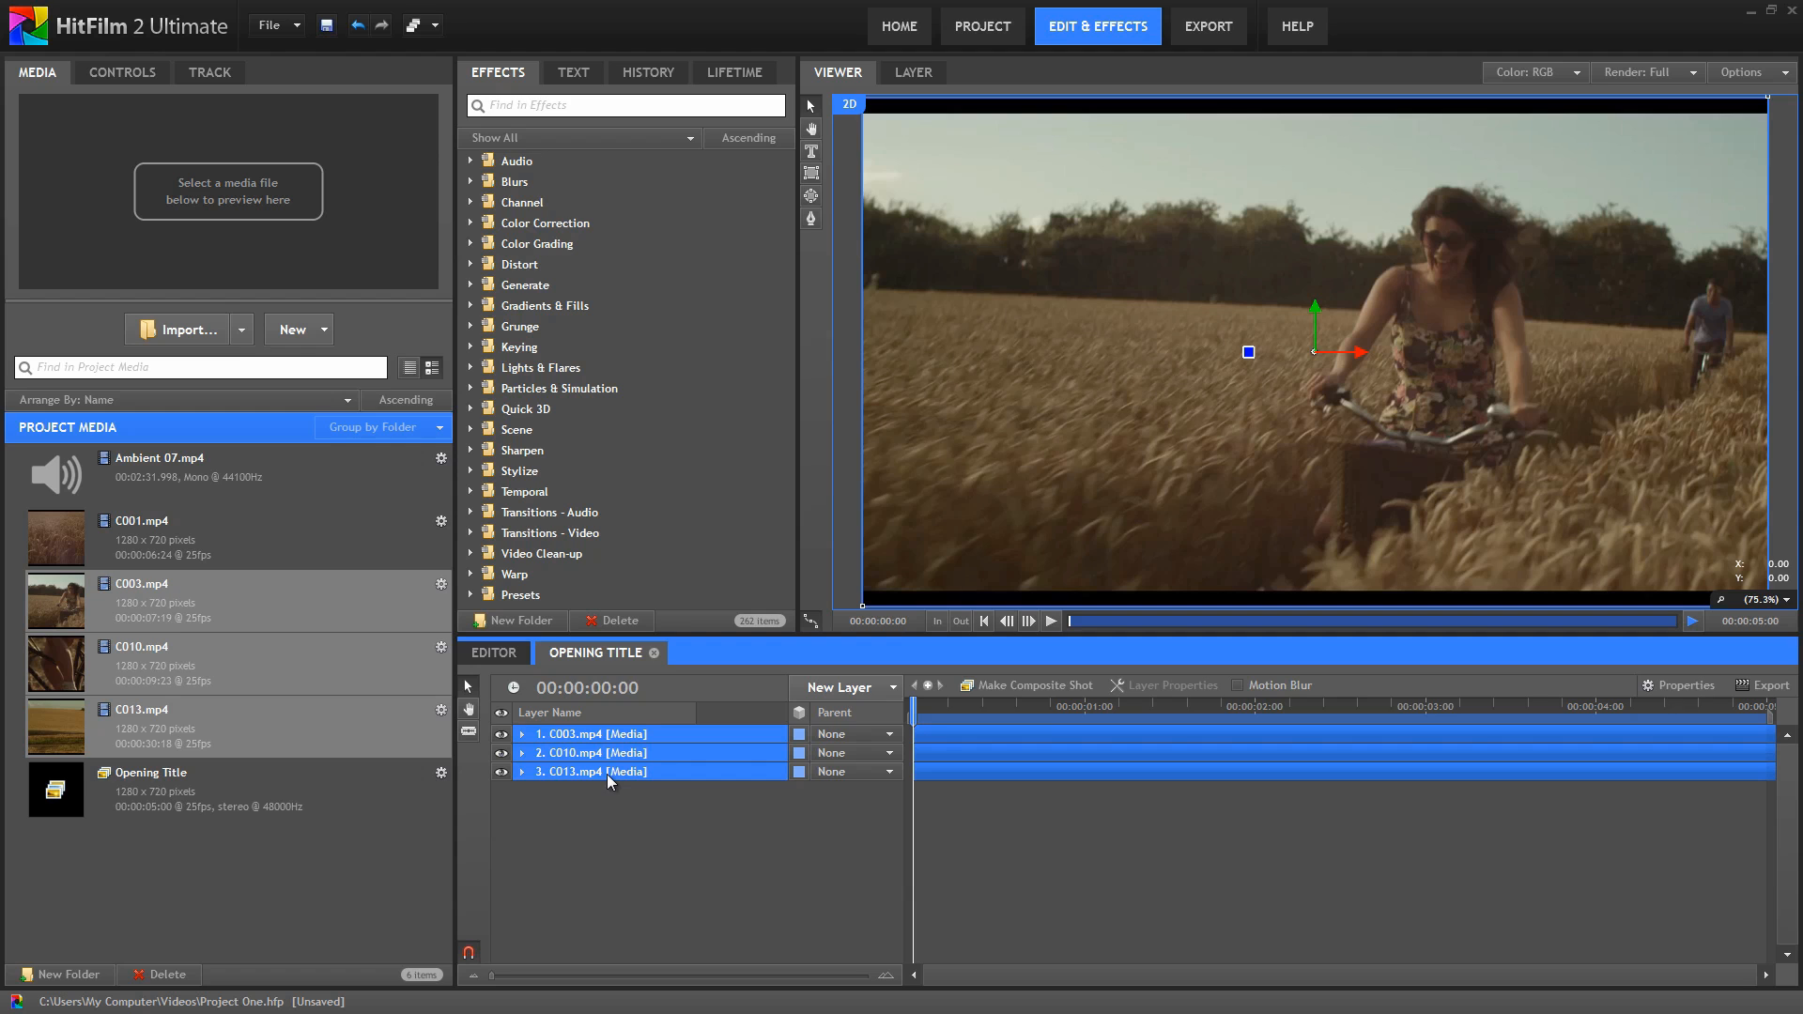
Step: Hide the C003.mp4 layer at 00:00:01:04 to view the layer beneath, and show it again
click(575, 826)
click(581, 735)
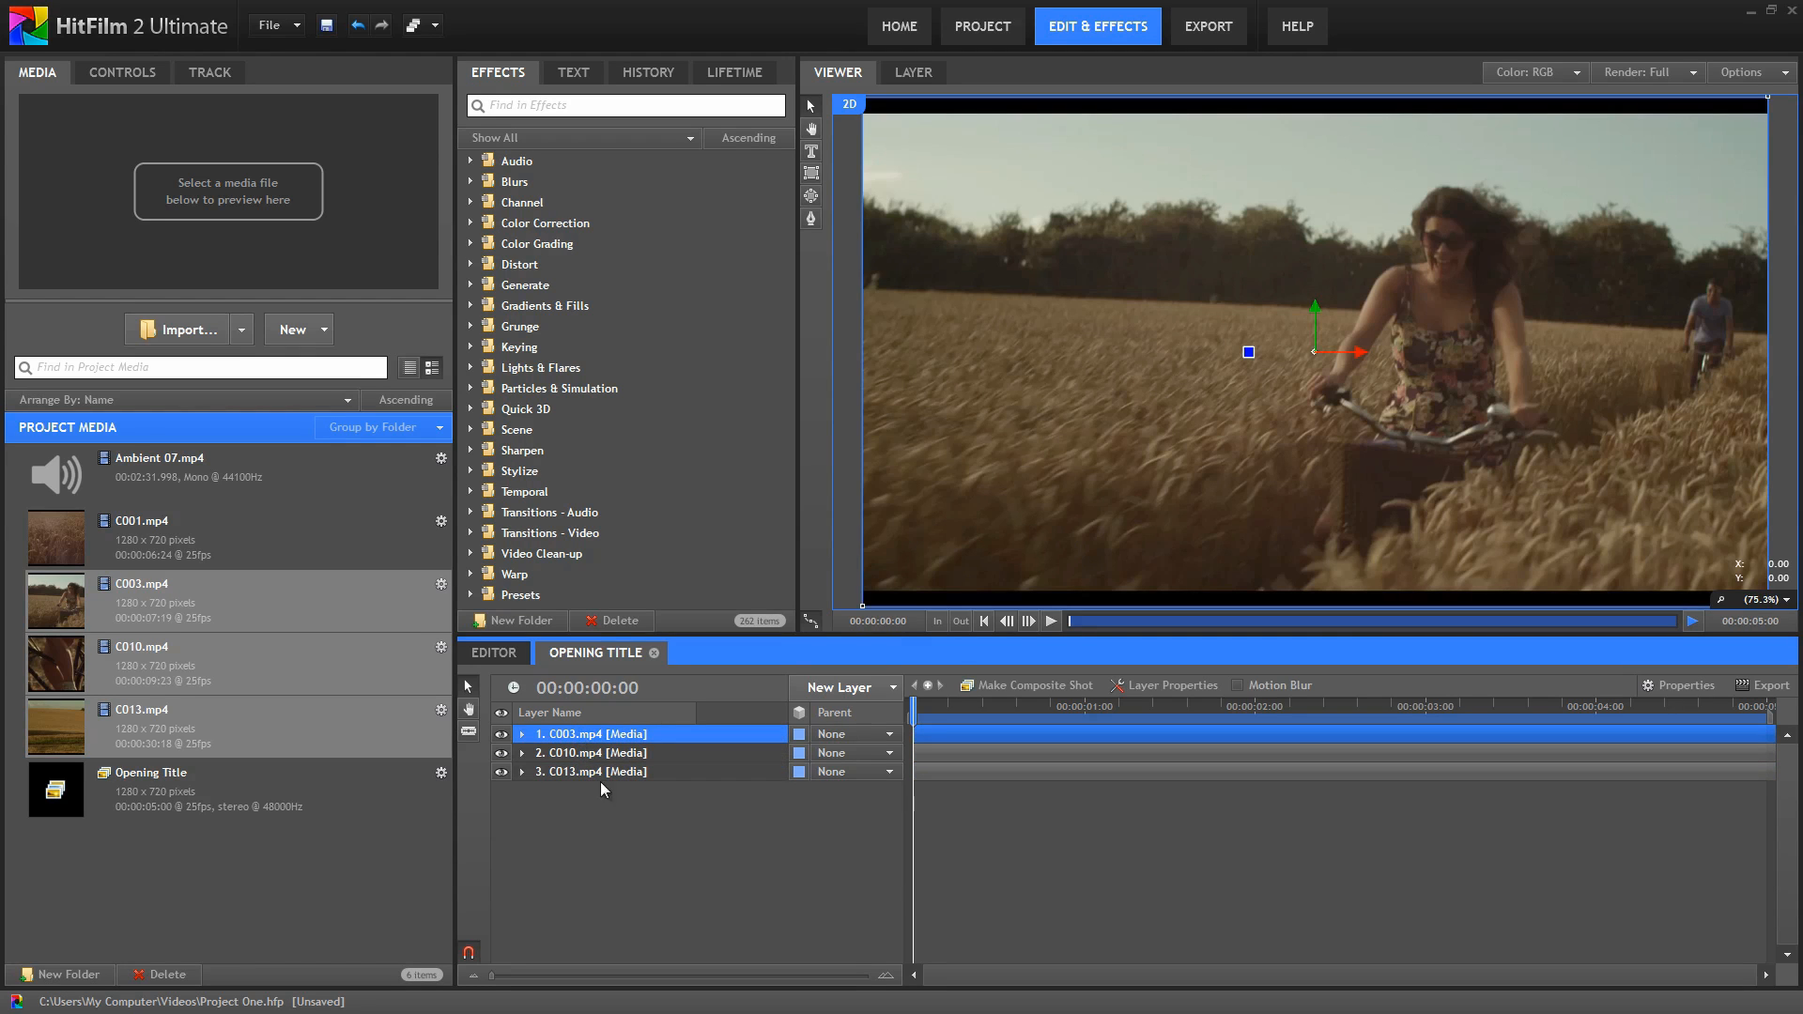
click(1112, 706)
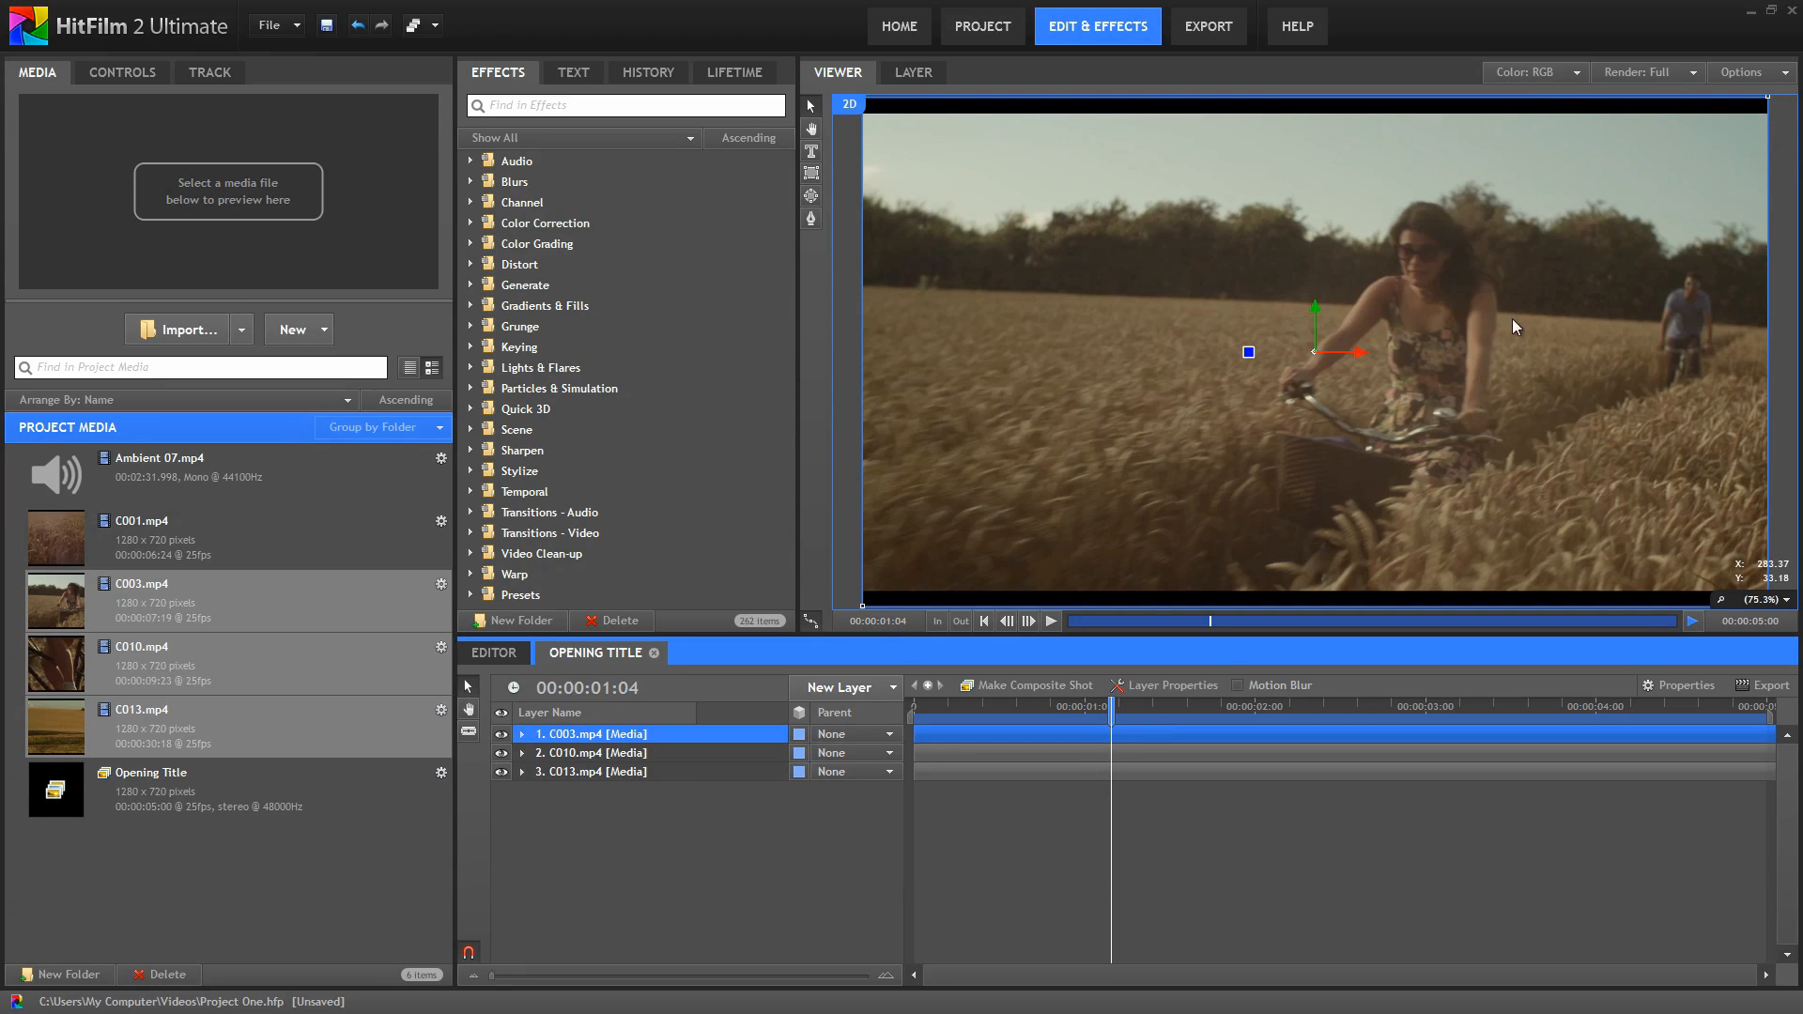
click(501, 734)
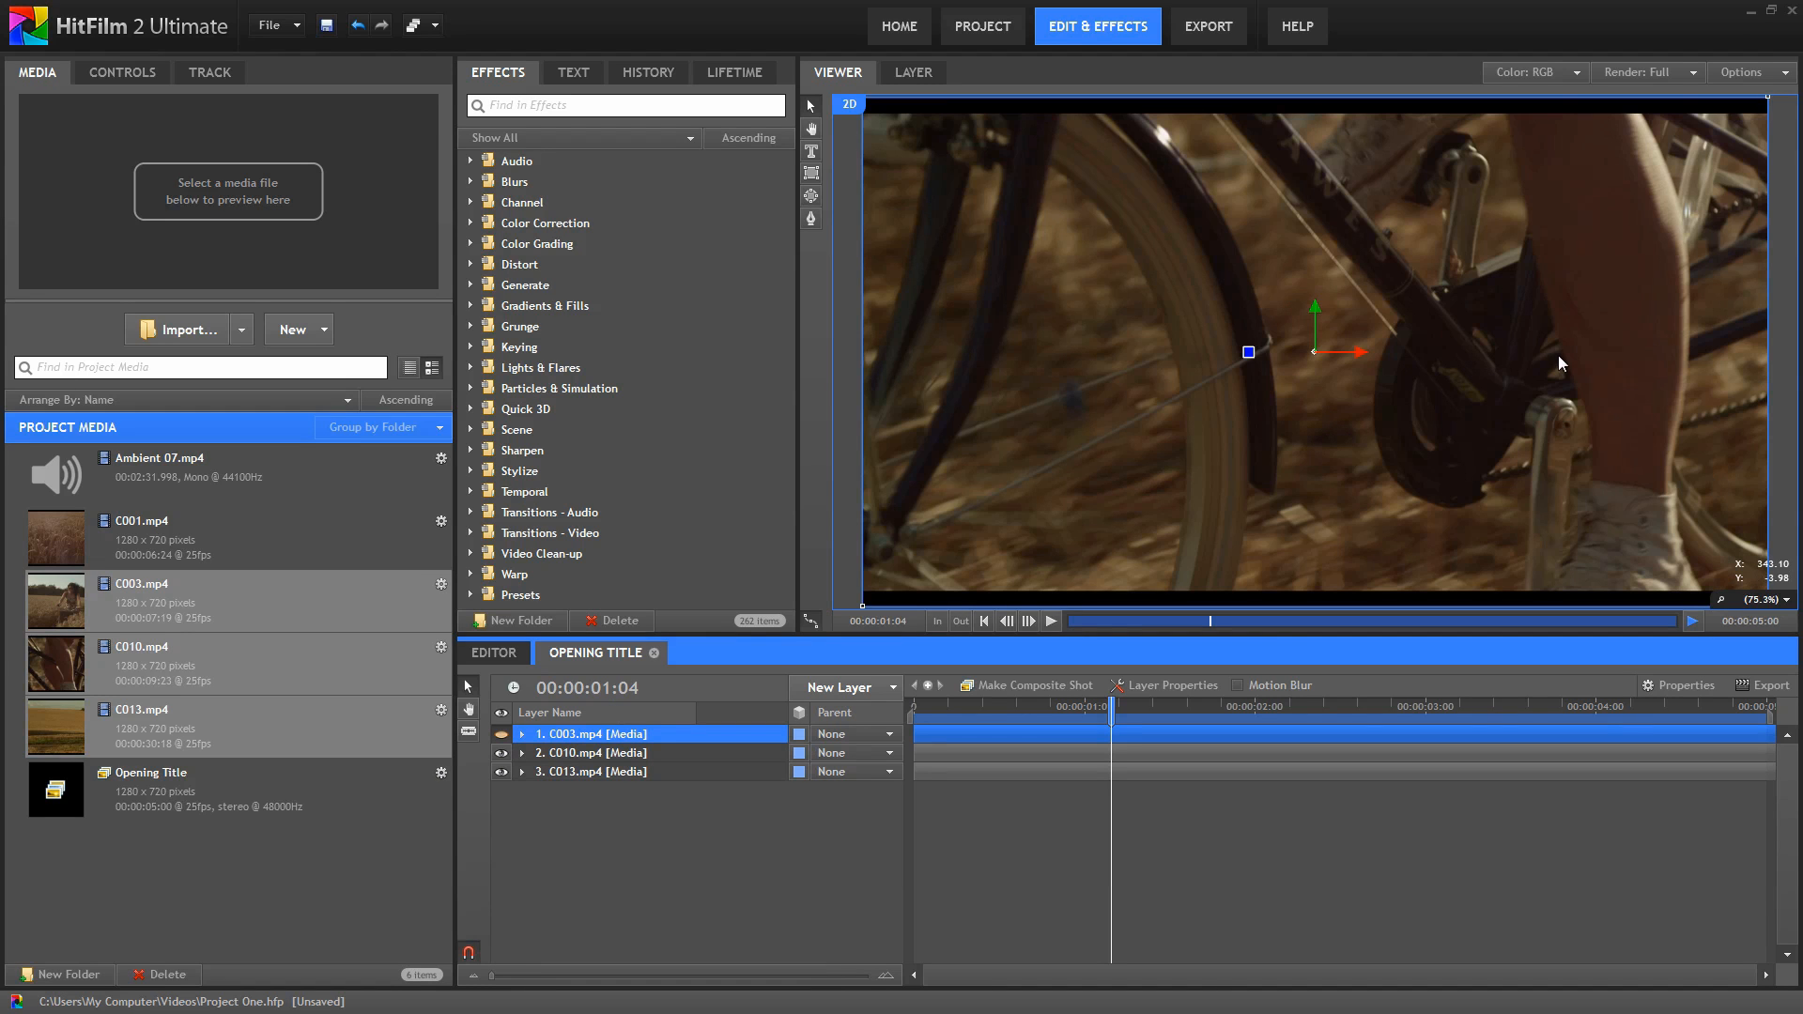
click(502, 737)
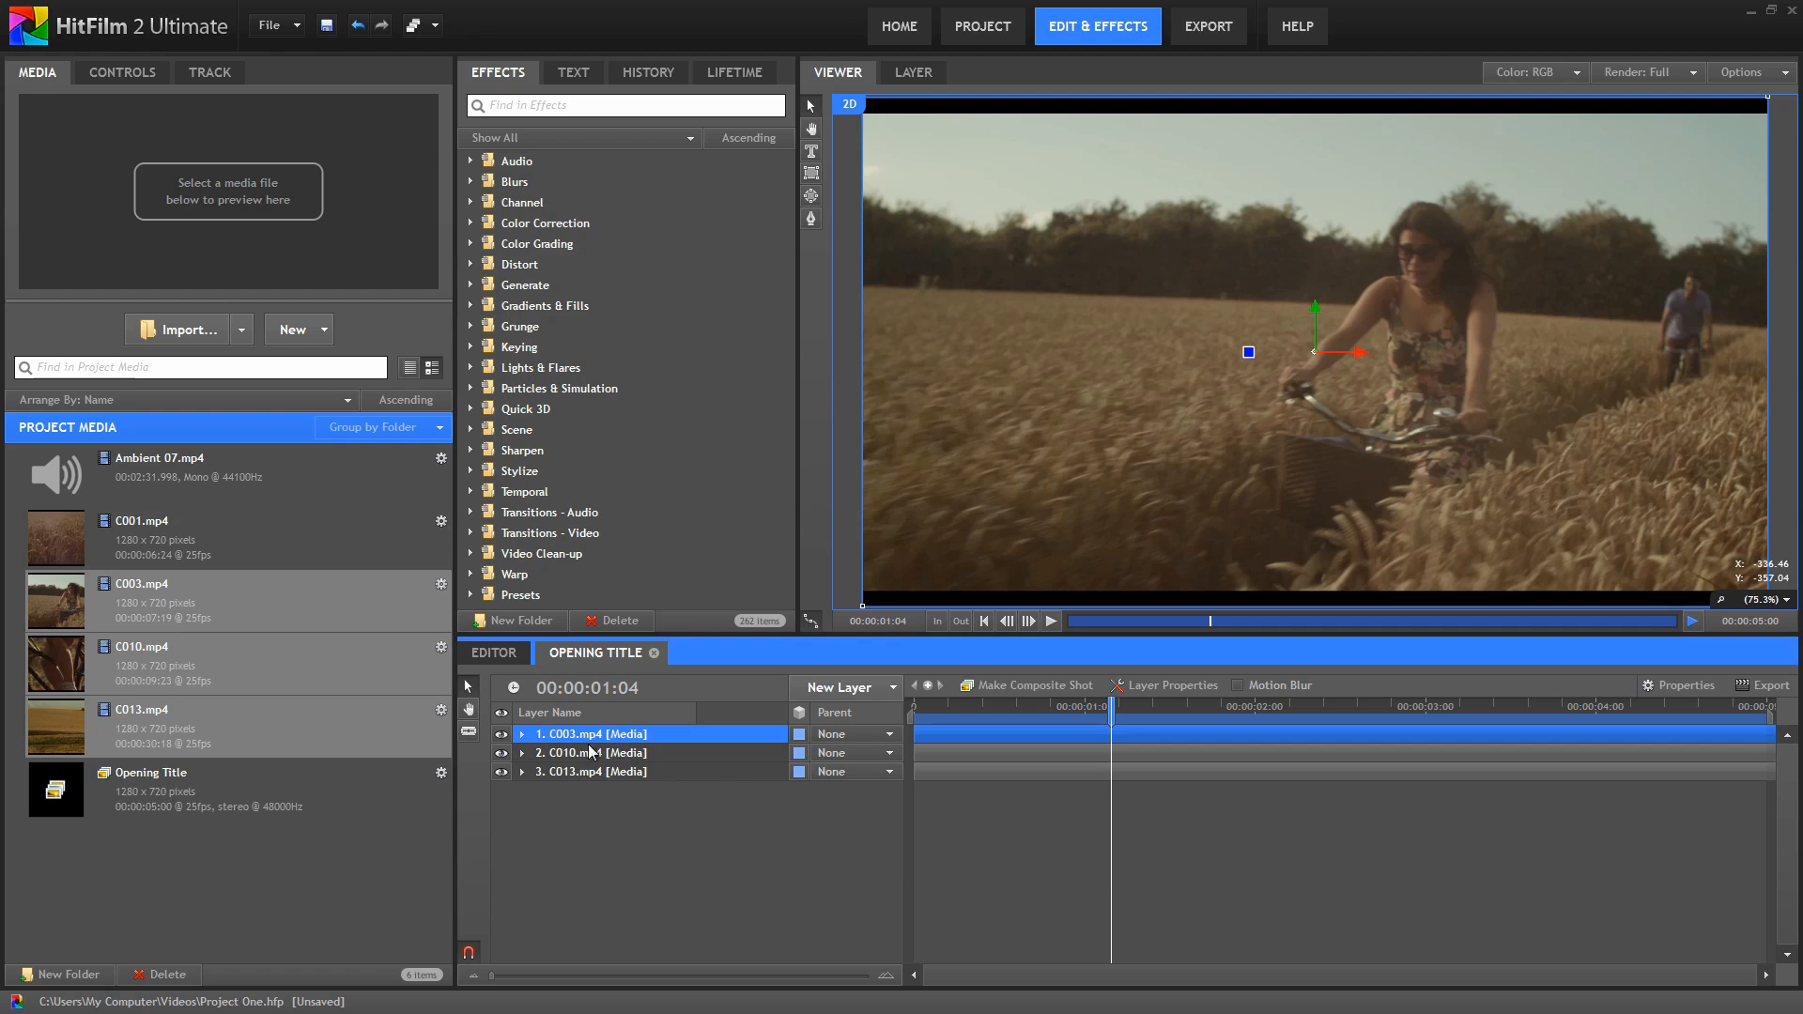
Step: Move the C013.mp4 layer to the top of the Opening Title layer stack
click(574, 770)
drag(576, 763, 591, 738)
drag(595, 740, 644, 746)
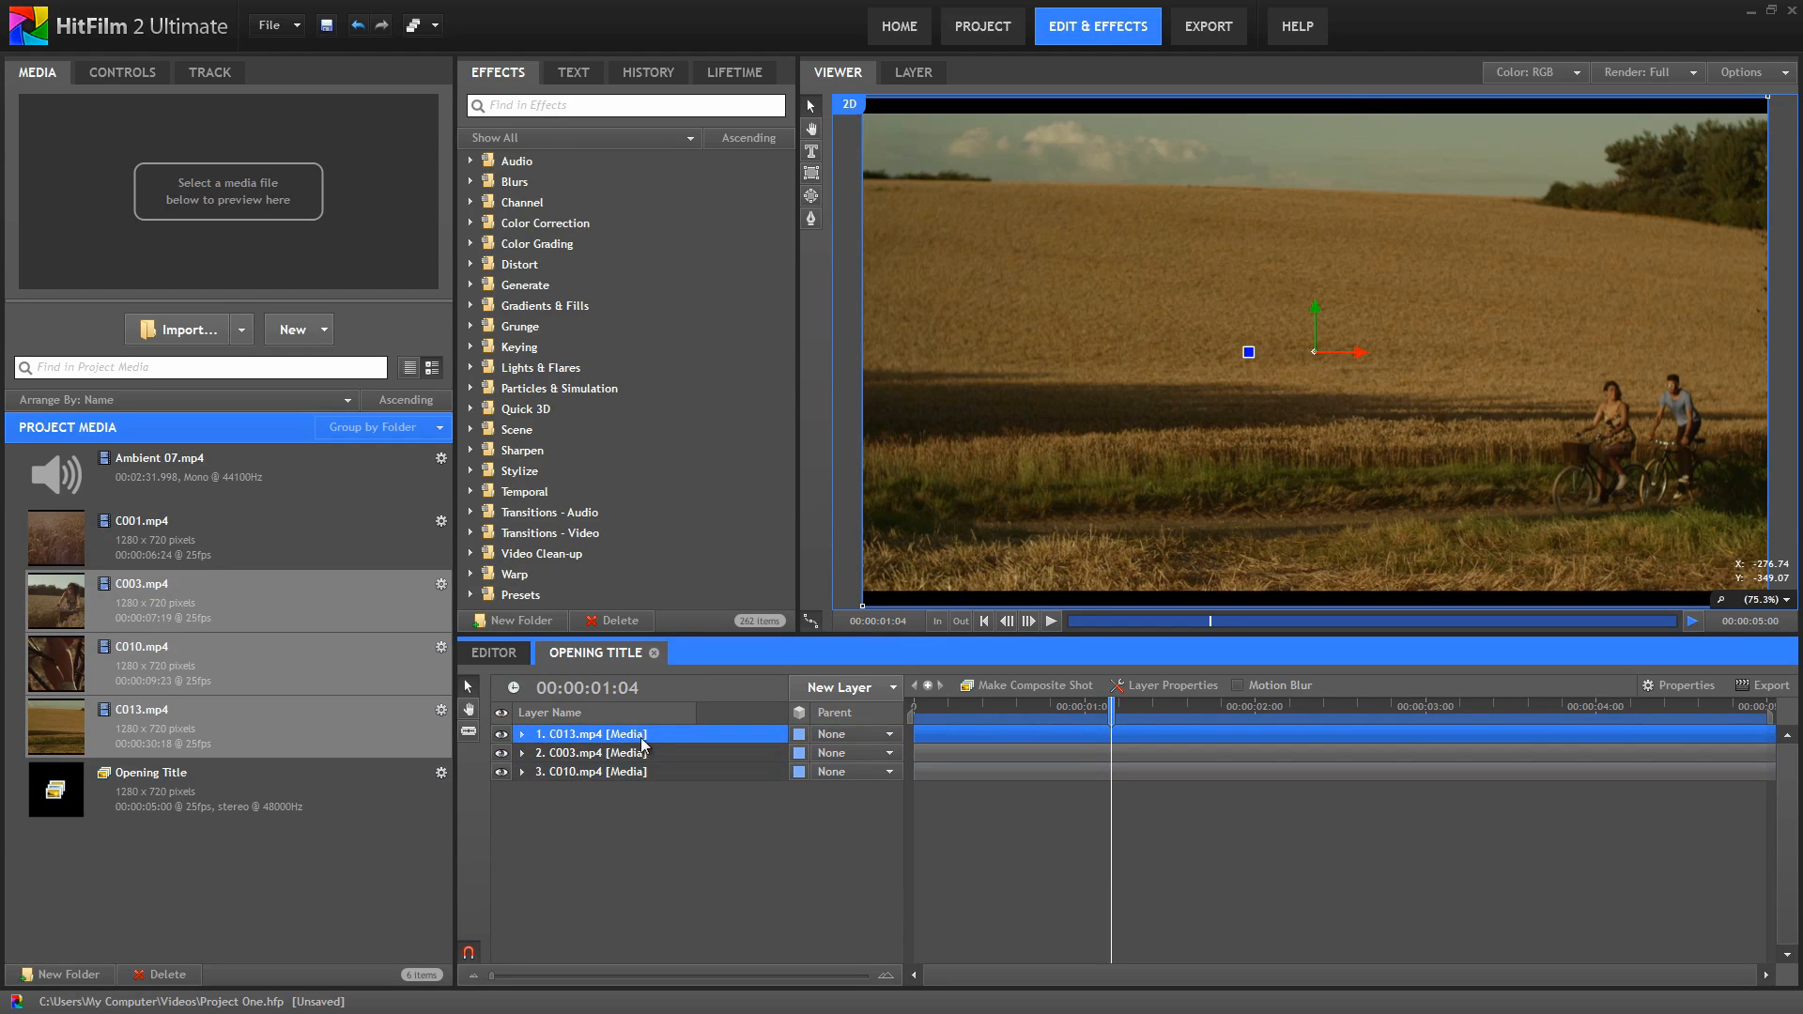
Step: Delete all three media layers from the Opening Title composite shot and return the playhead to the start
shift+click(586, 776)
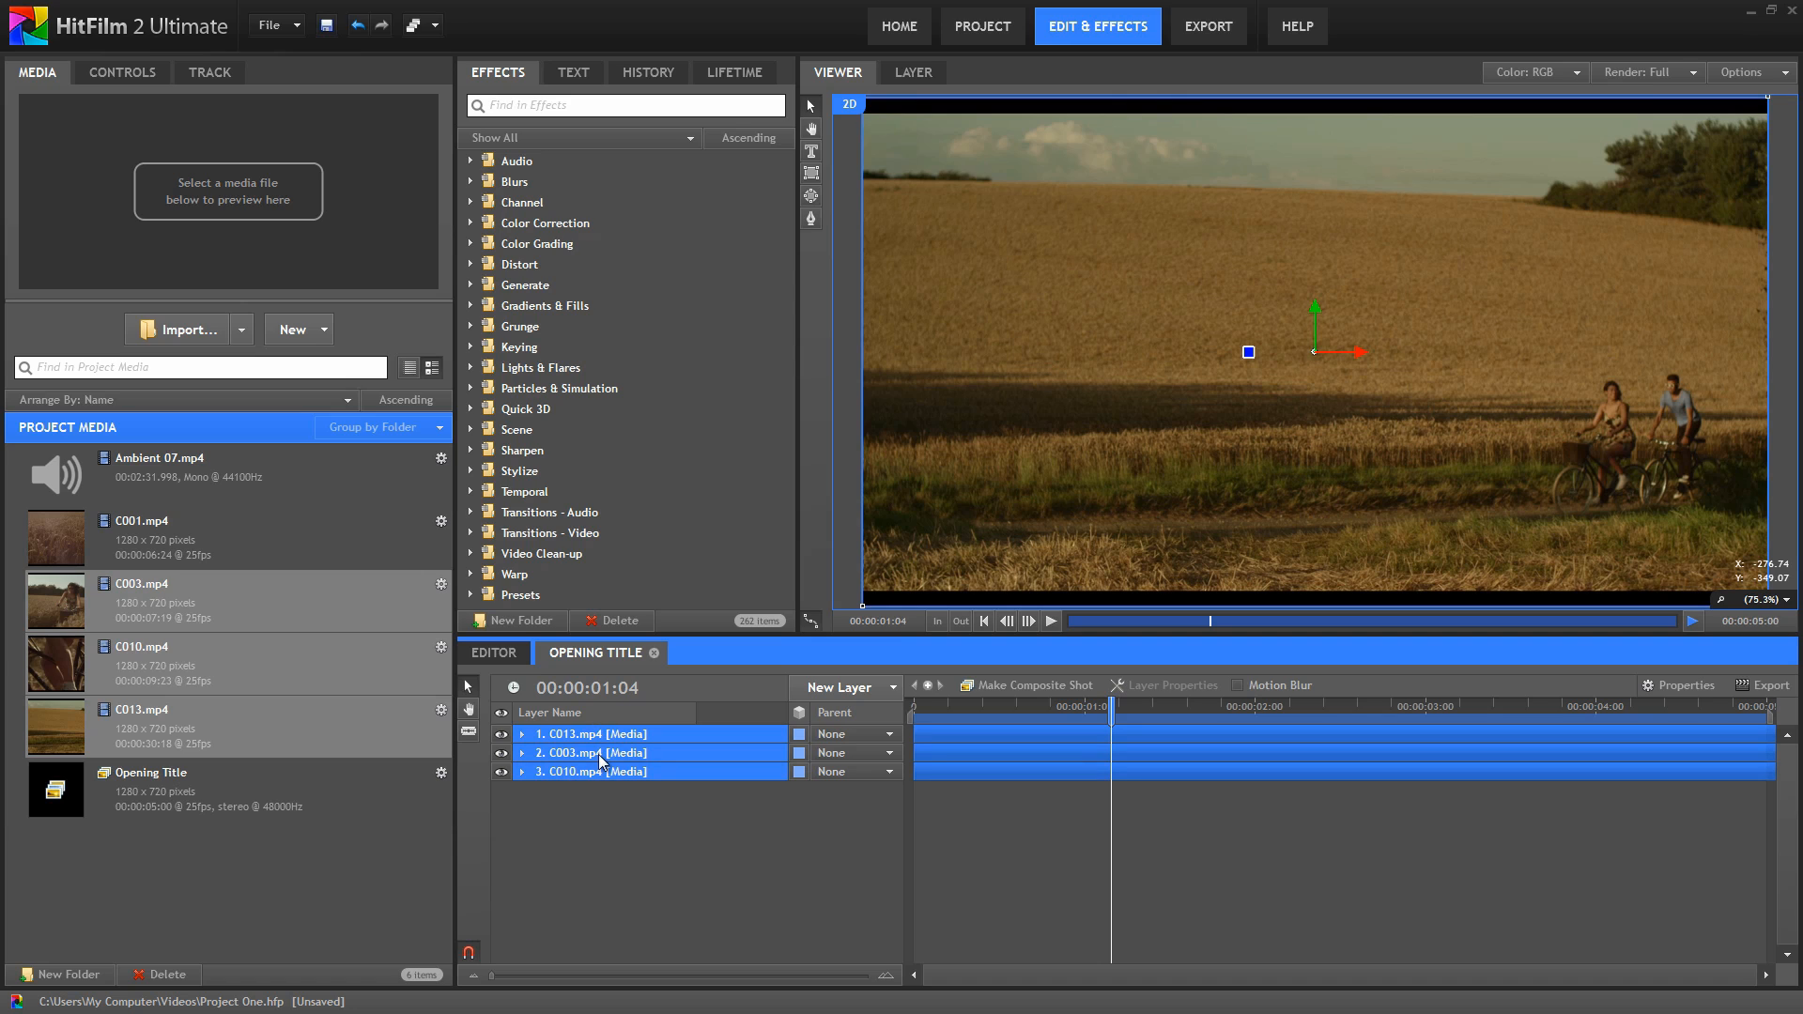
key(Delete)
key(Home)
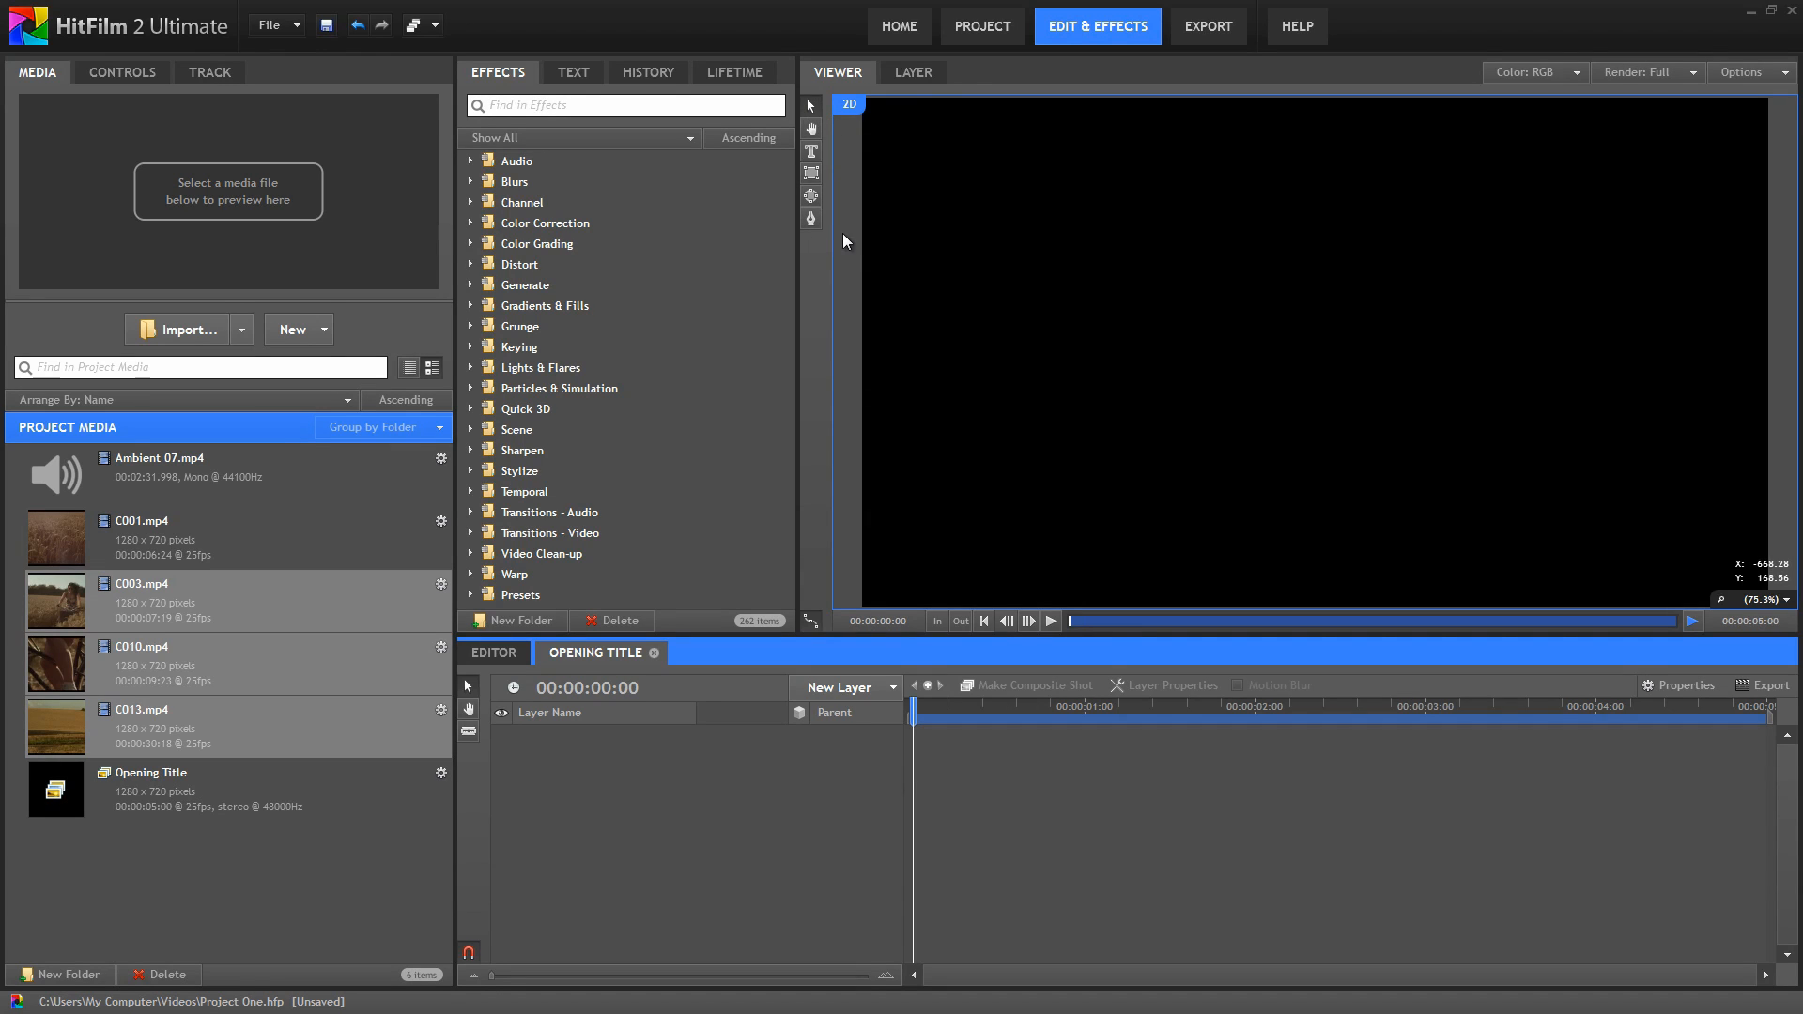
Step: Draw a wide text box across the upper part of the frame and enter "opening title!" in it
click(811, 152)
drag(904, 156, 1727, 372)
text(op)
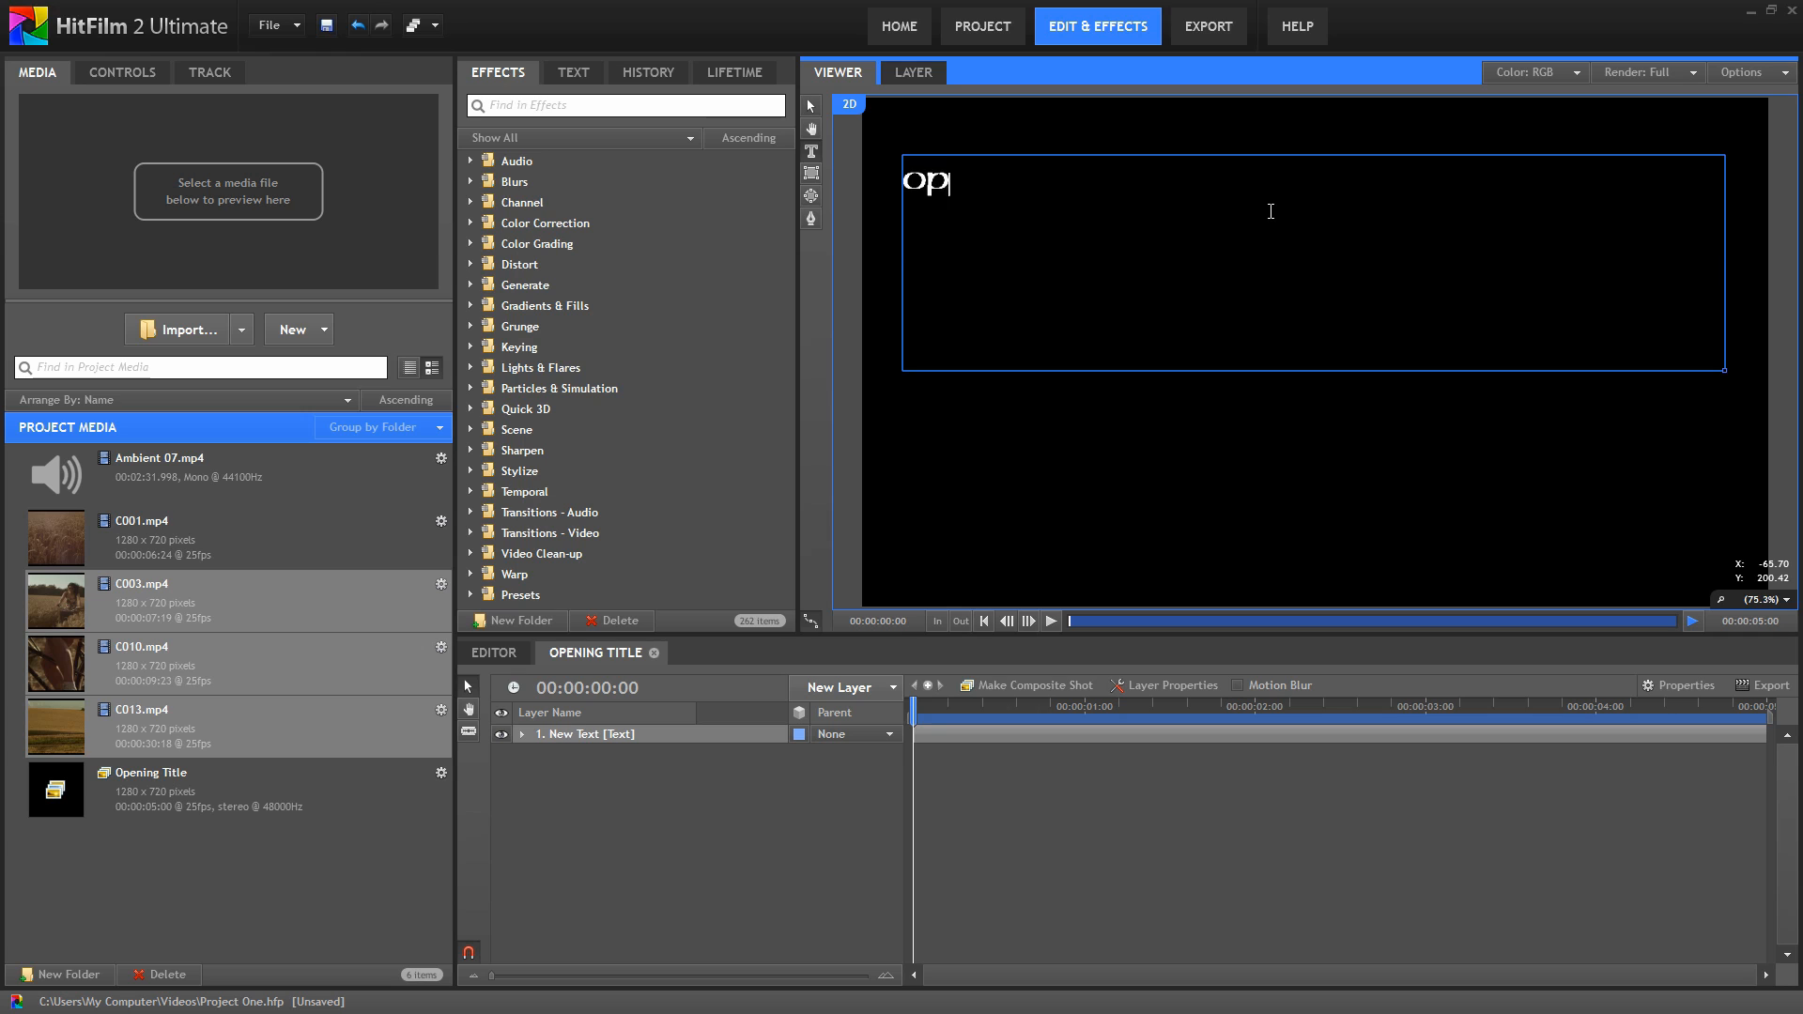
text(ening title!)
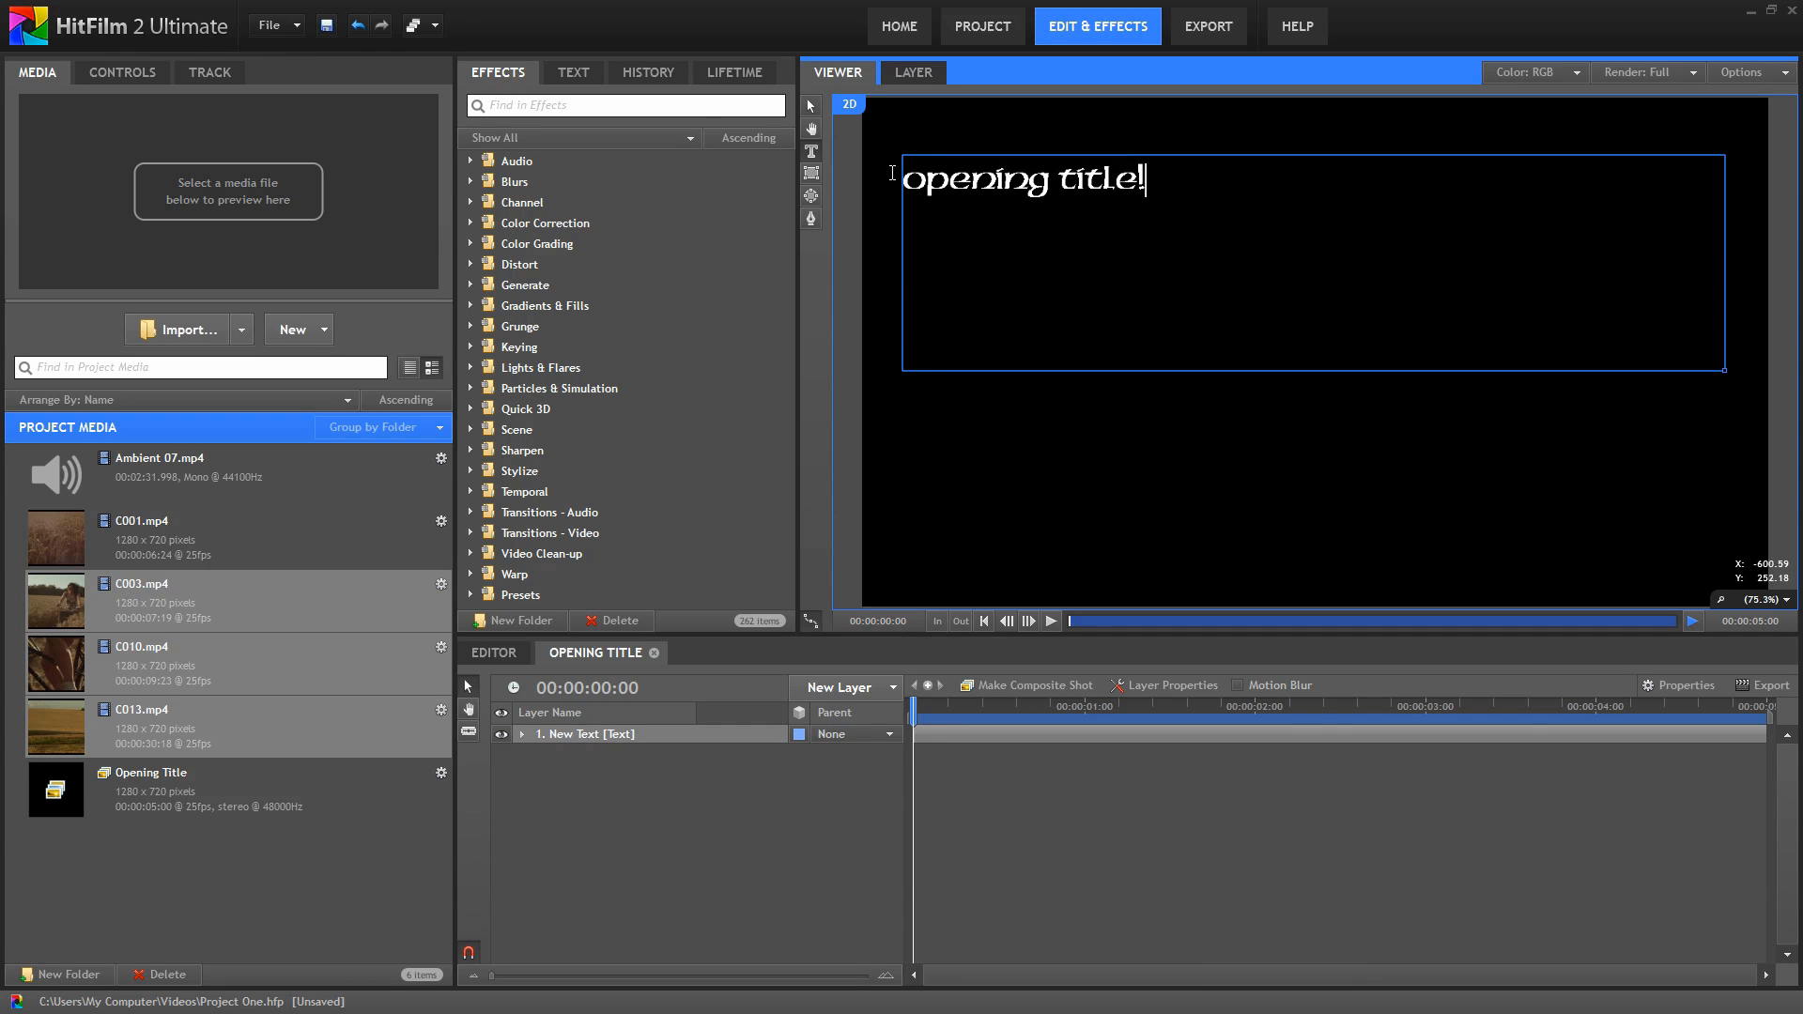
Step: Format the opening title text in Myriad Web Pro, centre-aligned, at a size of 150 px
click(572, 74)
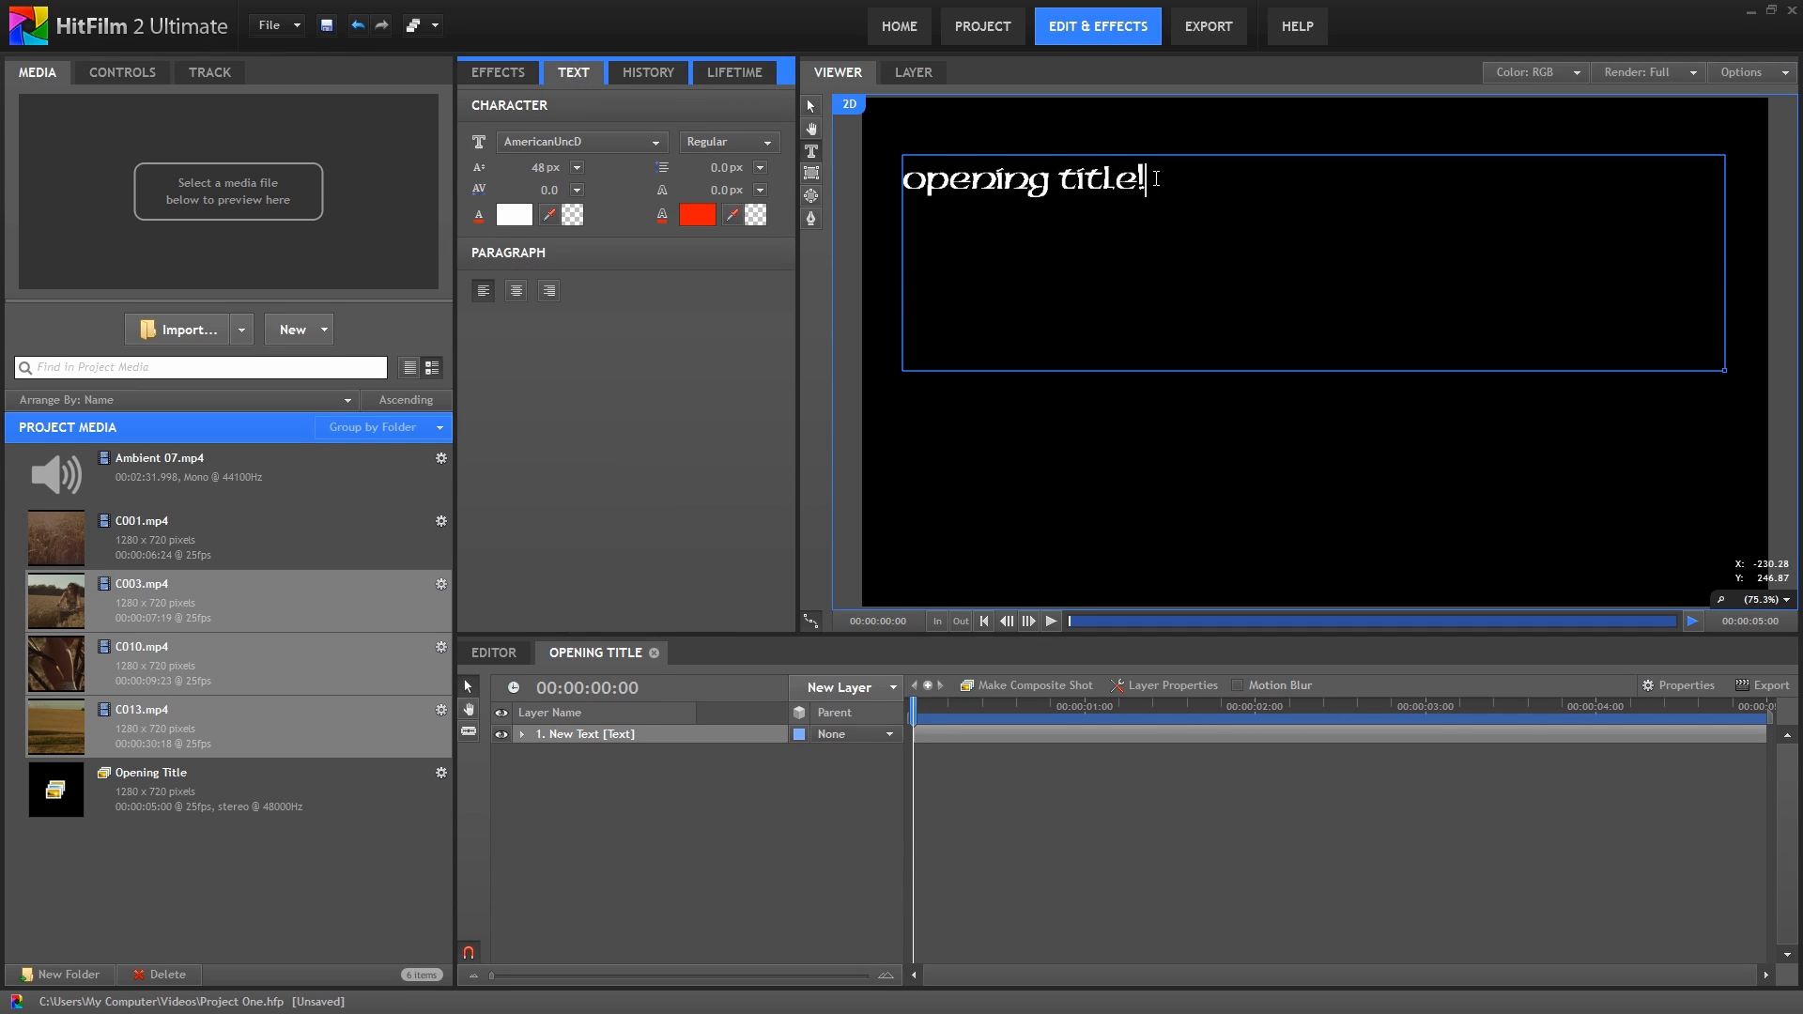
drag(1148, 177, 865, 192)
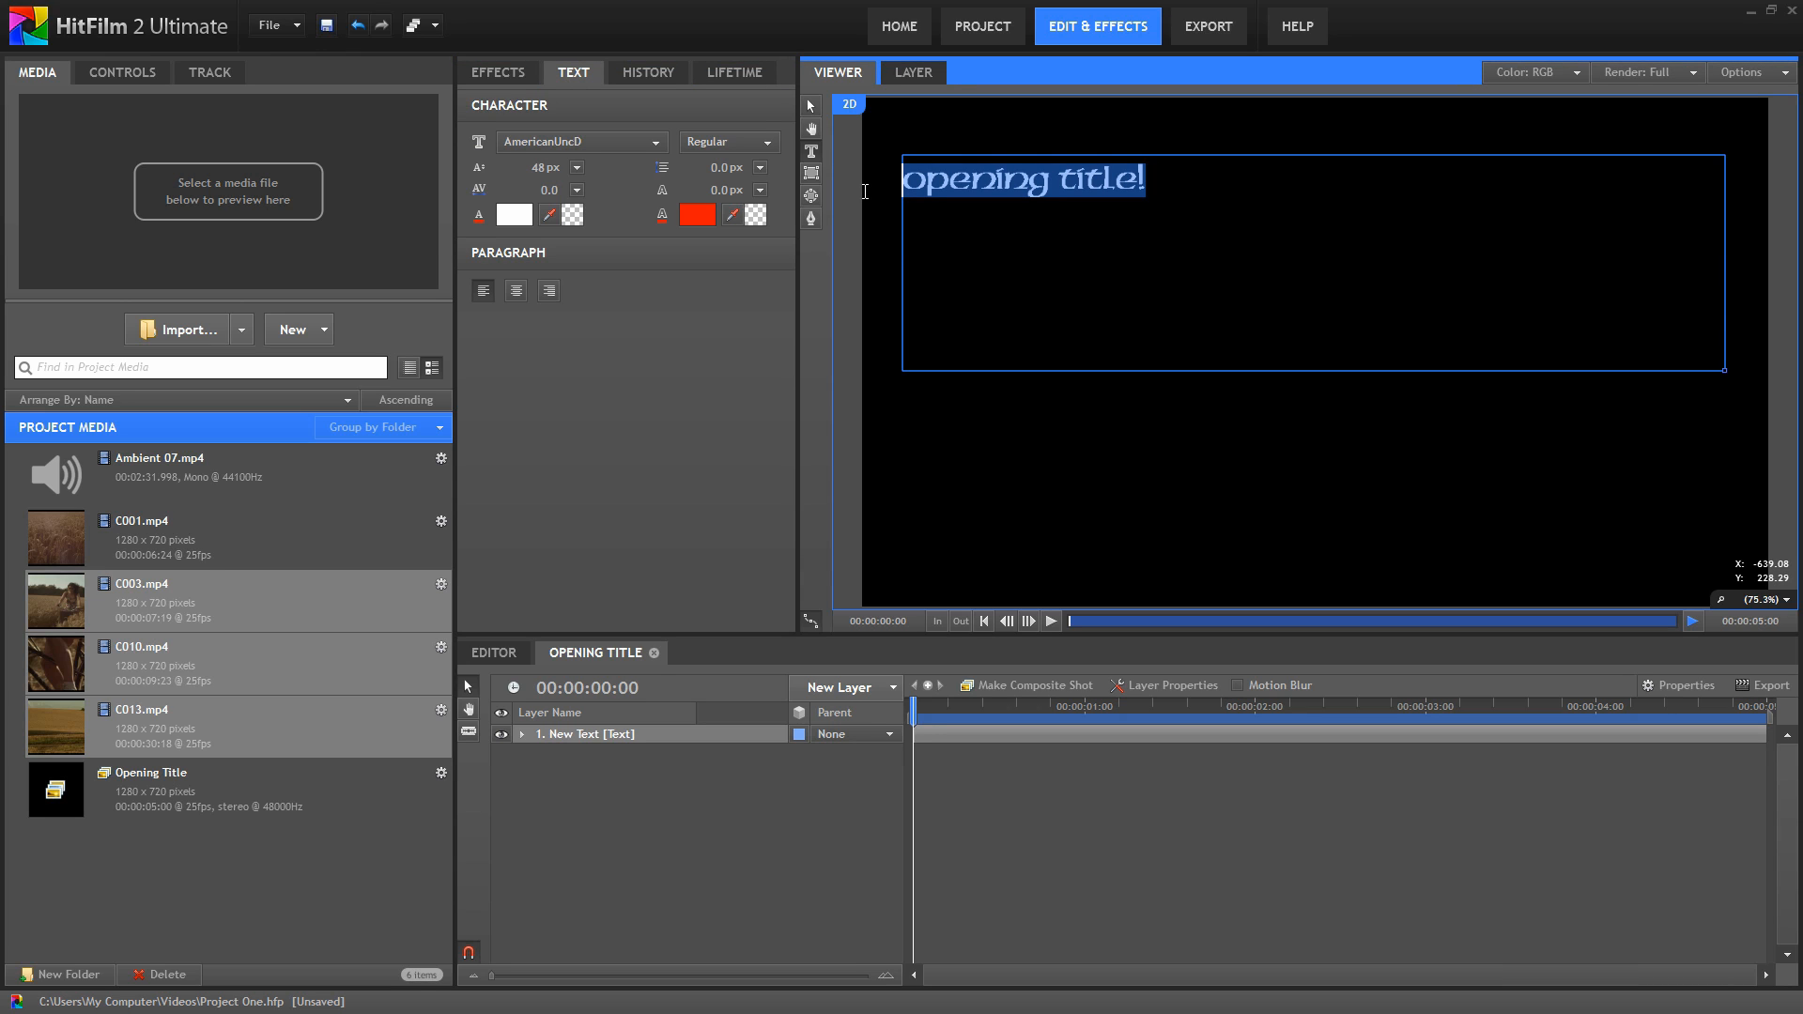
click(656, 144)
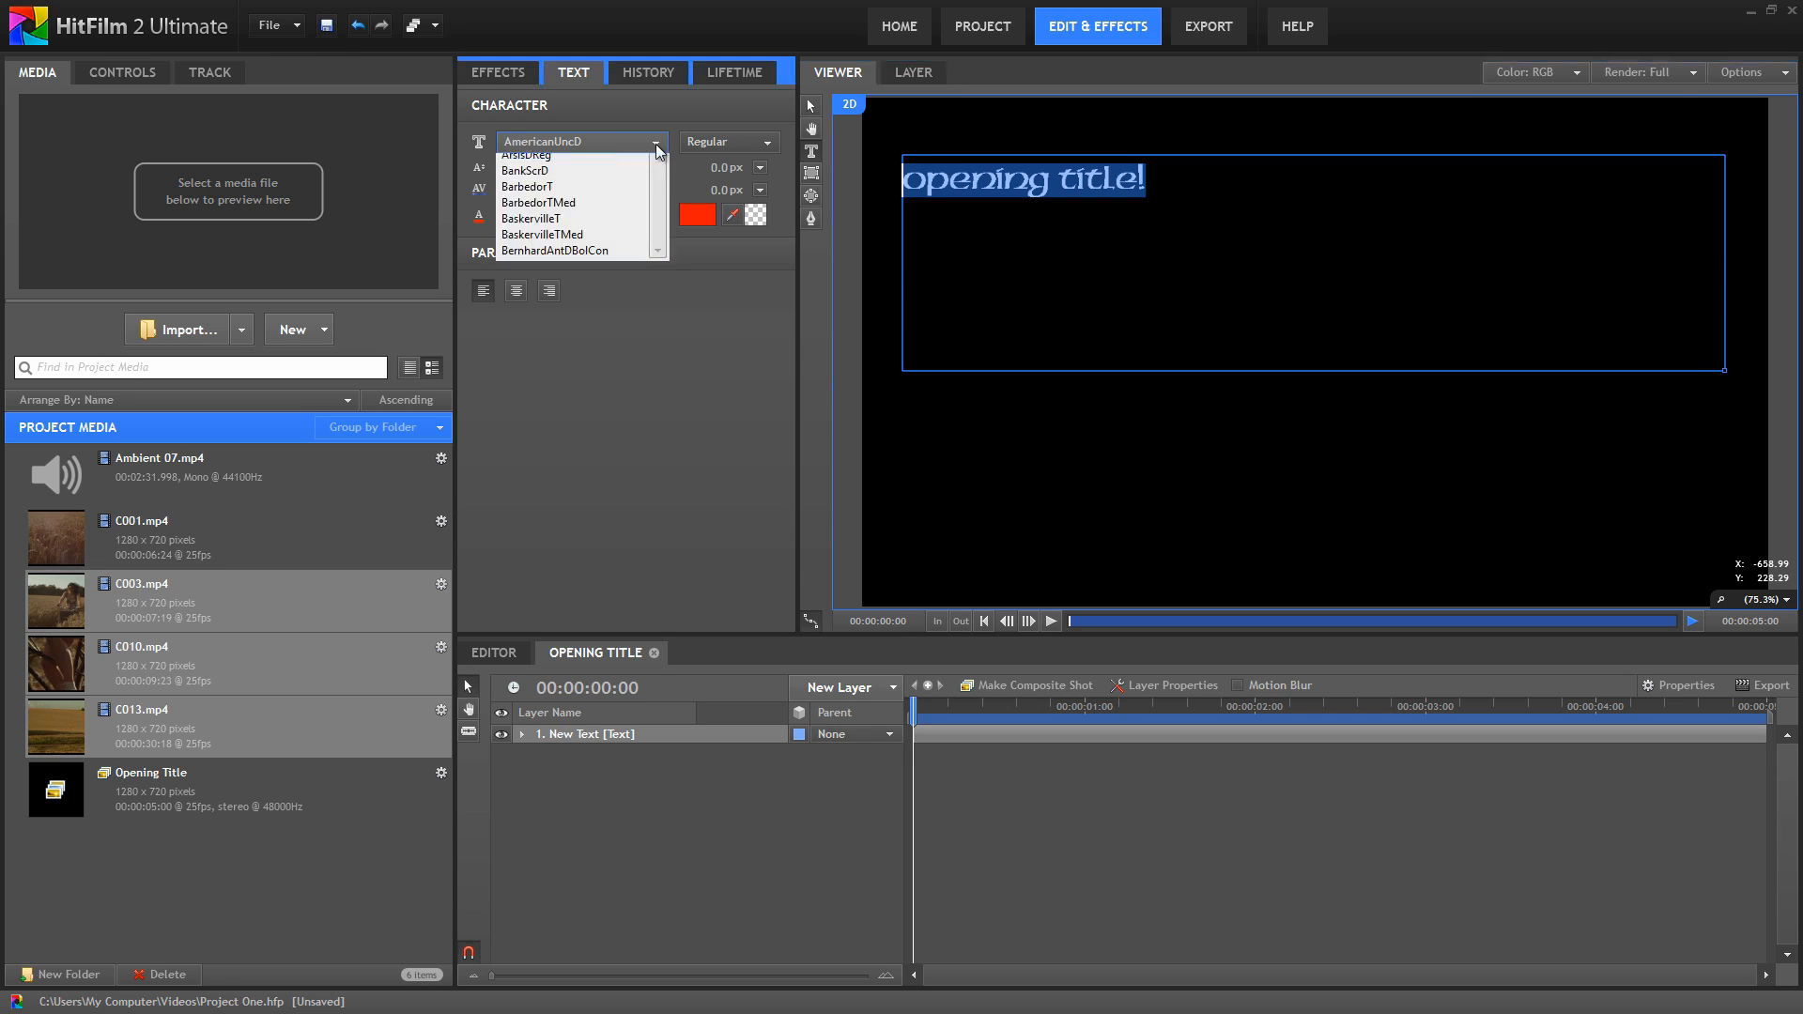
scroll(660, 187, down, 1)
drag(660, 188, 622, 254)
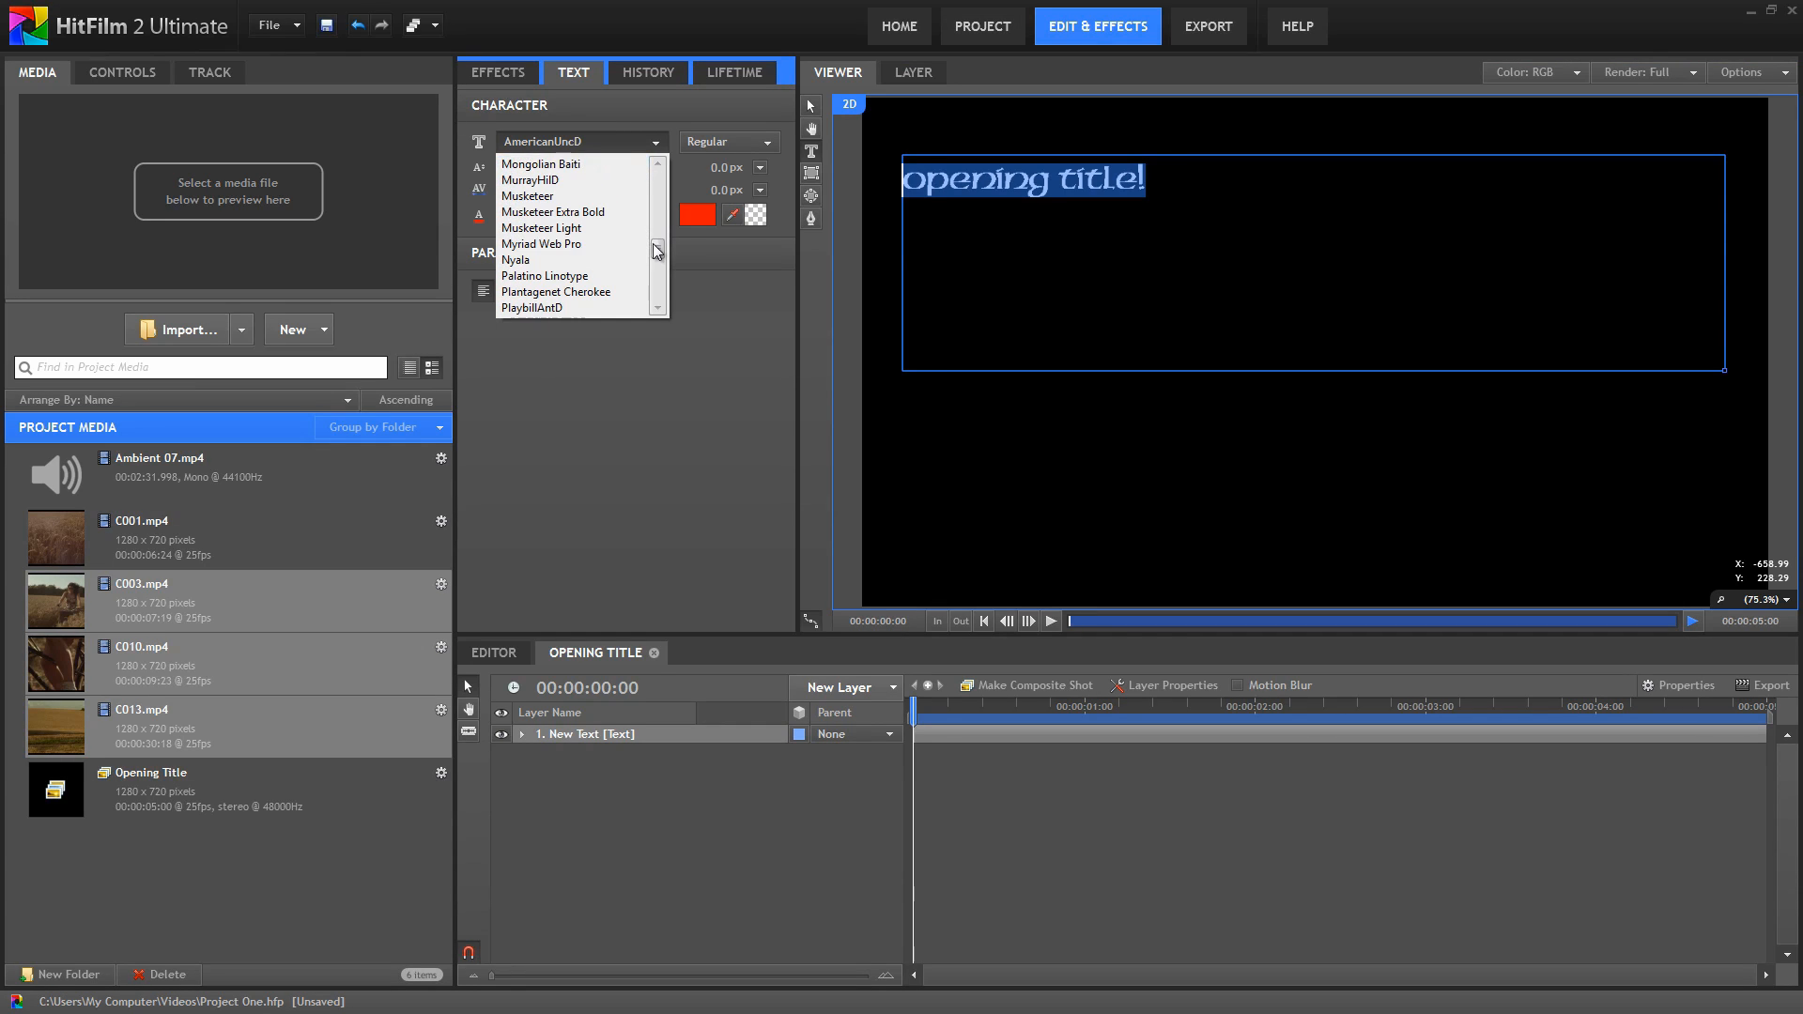
click(576, 246)
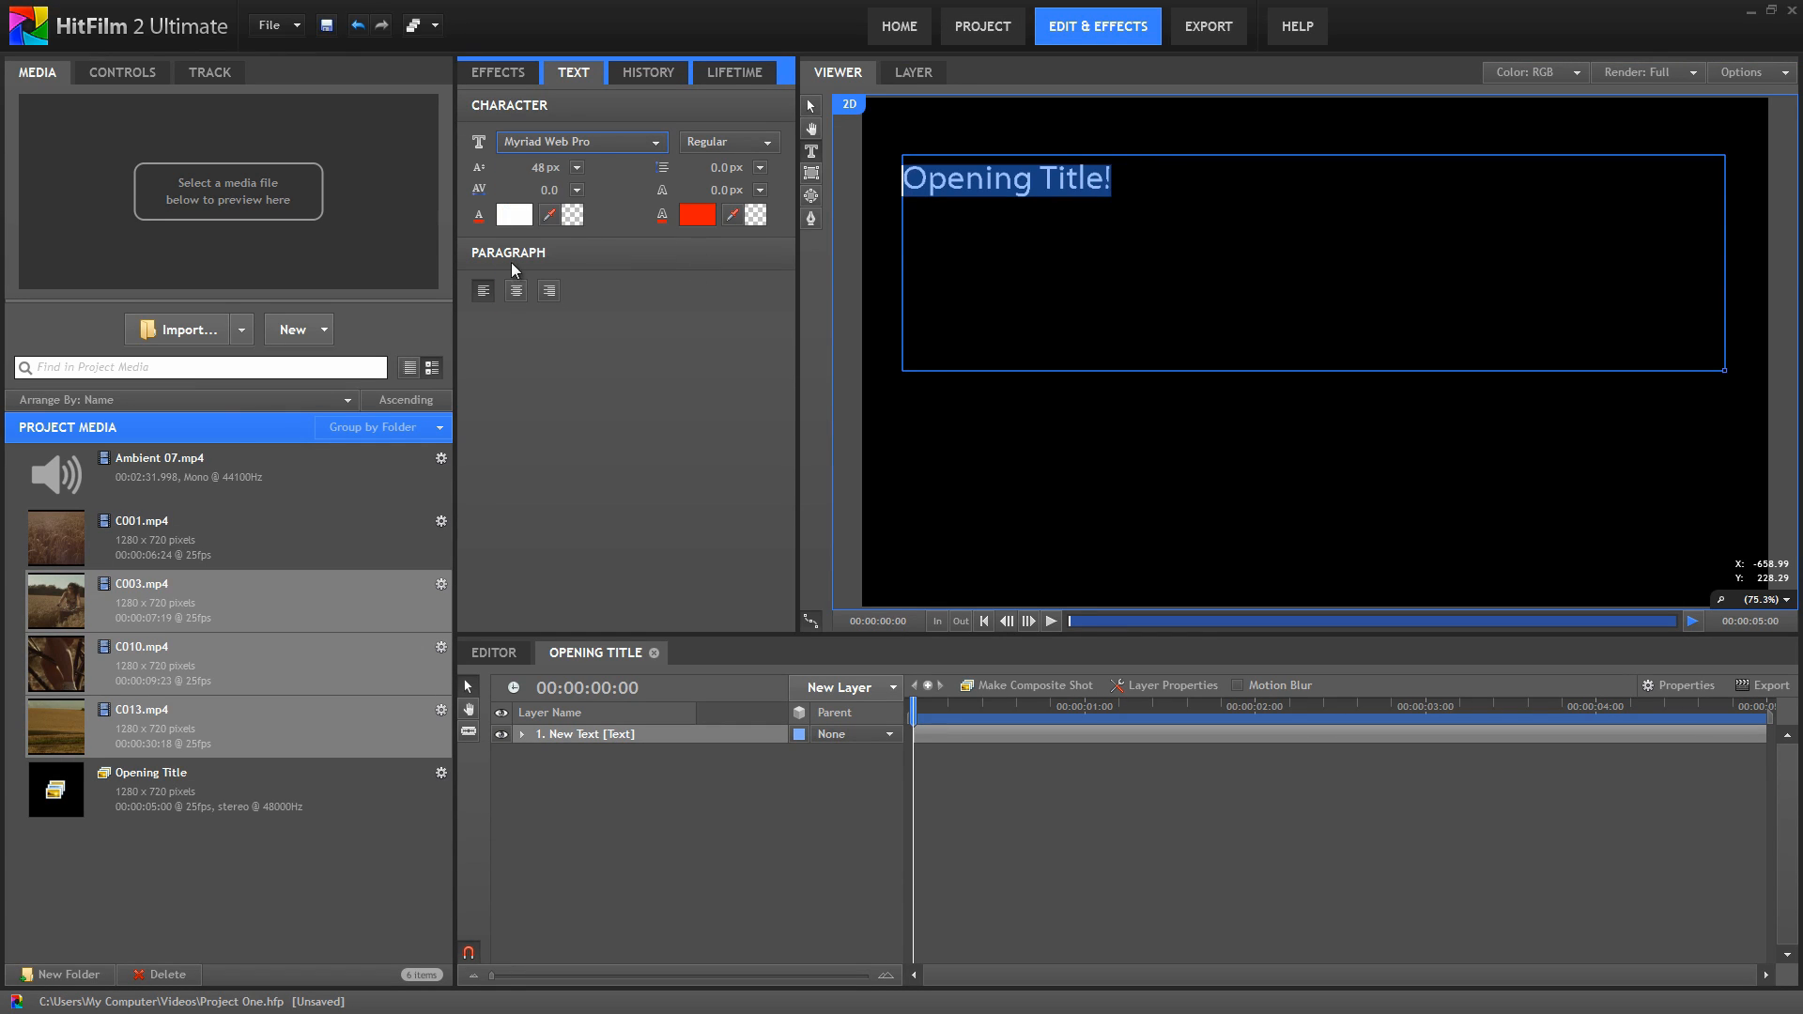
click(515, 290)
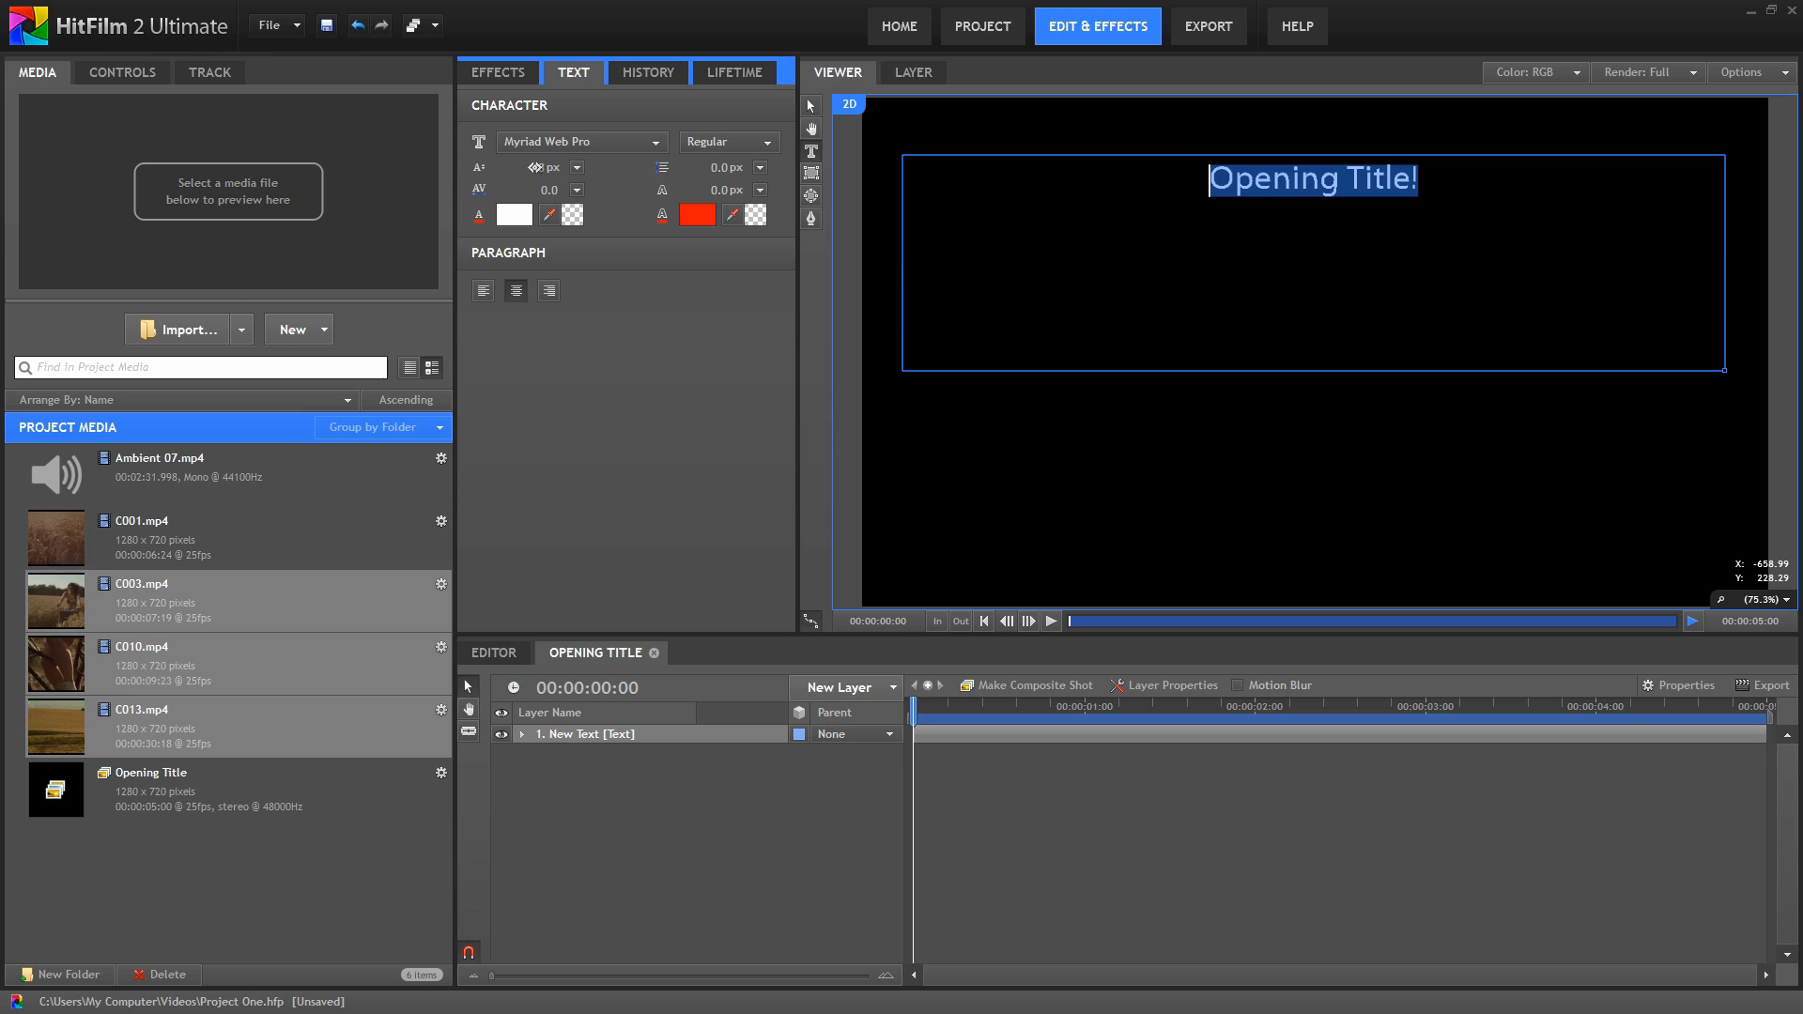
mouse_move(537, 168)
mouse_down()
mouse_move(635, 174)
mouse_move(547, 184)
mouse_up()
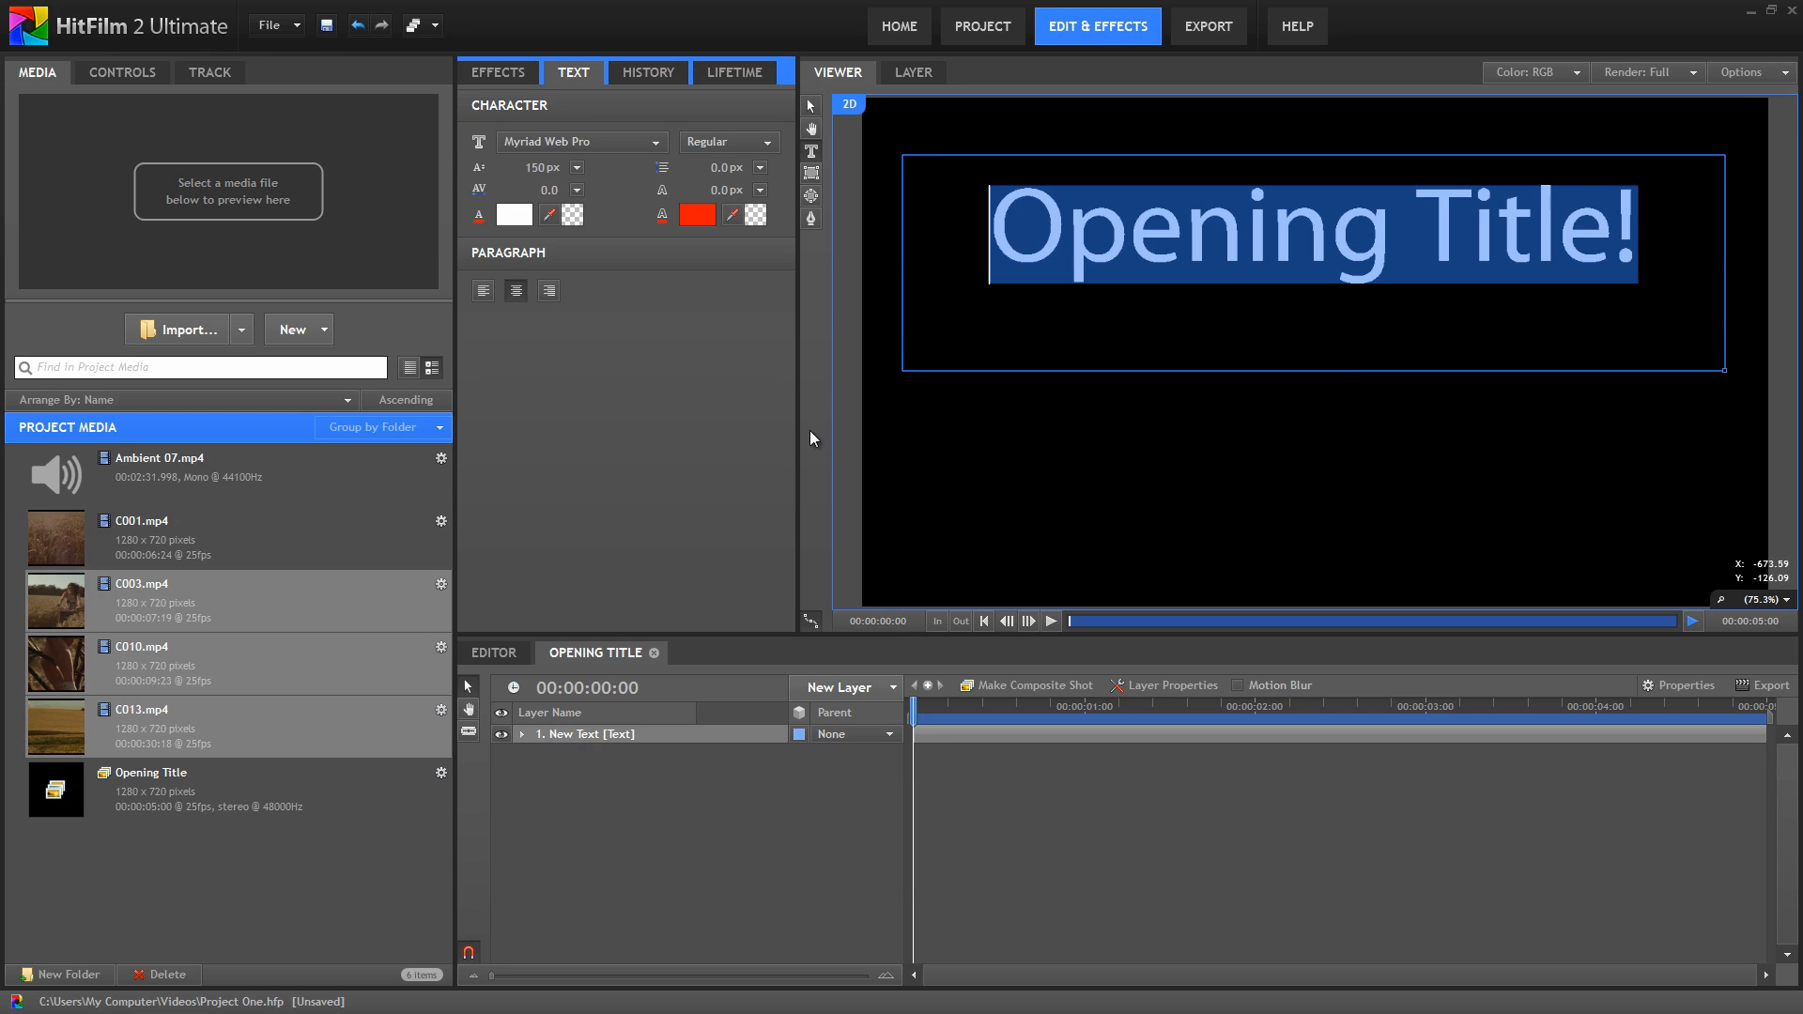
Step: Place the Opening Title composite shot on a new video track above C001.mp4, at the start of the editor timeline
click(492, 652)
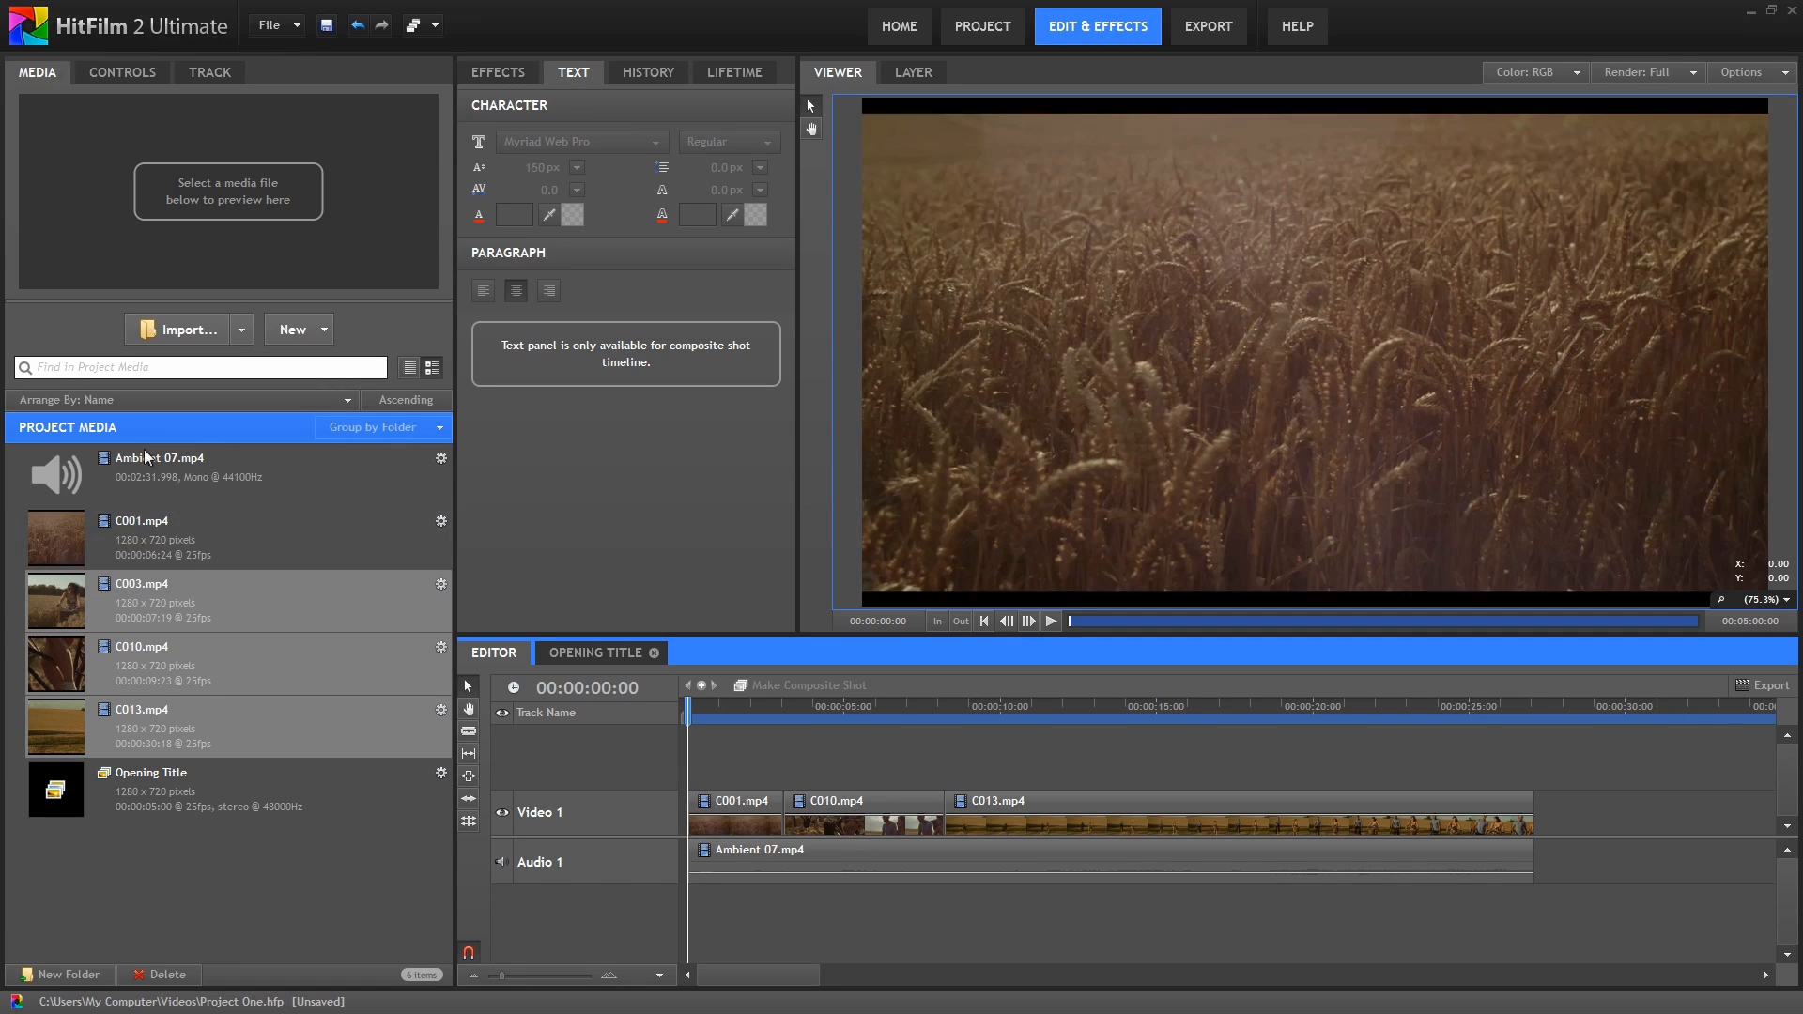
click(176, 789)
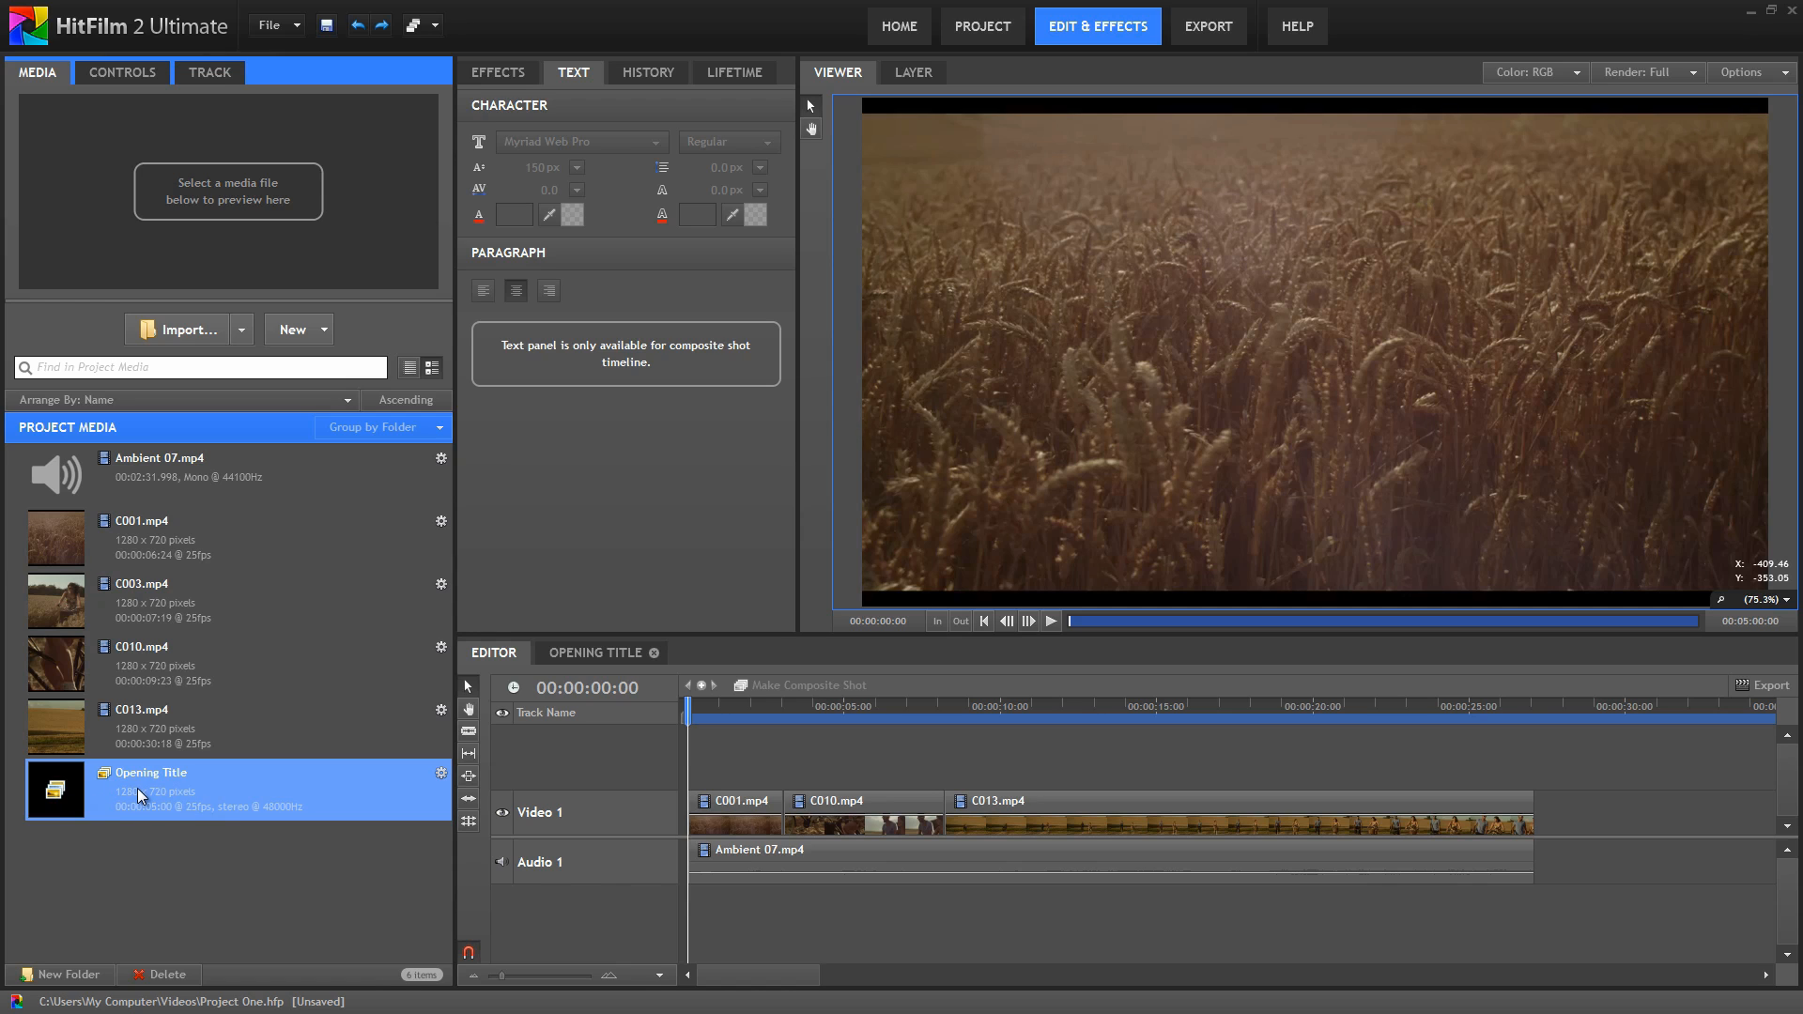
drag(137, 787, 696, 776)
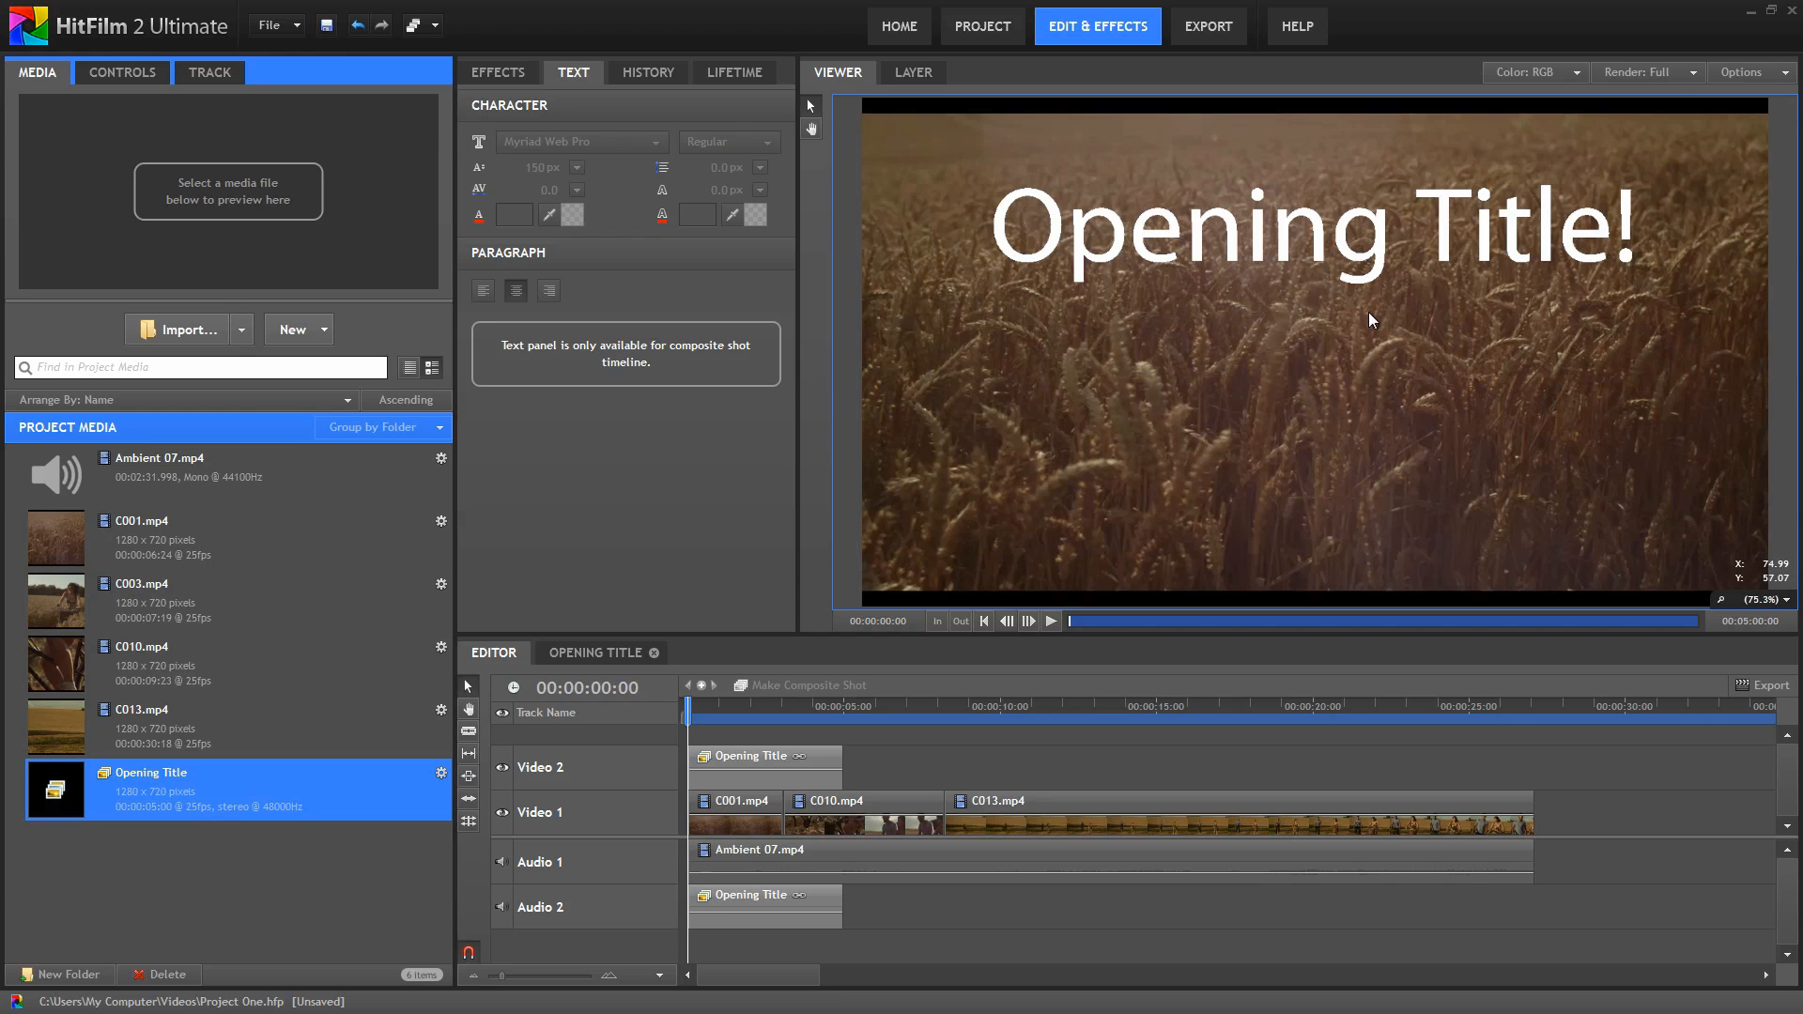
click(765, 770)
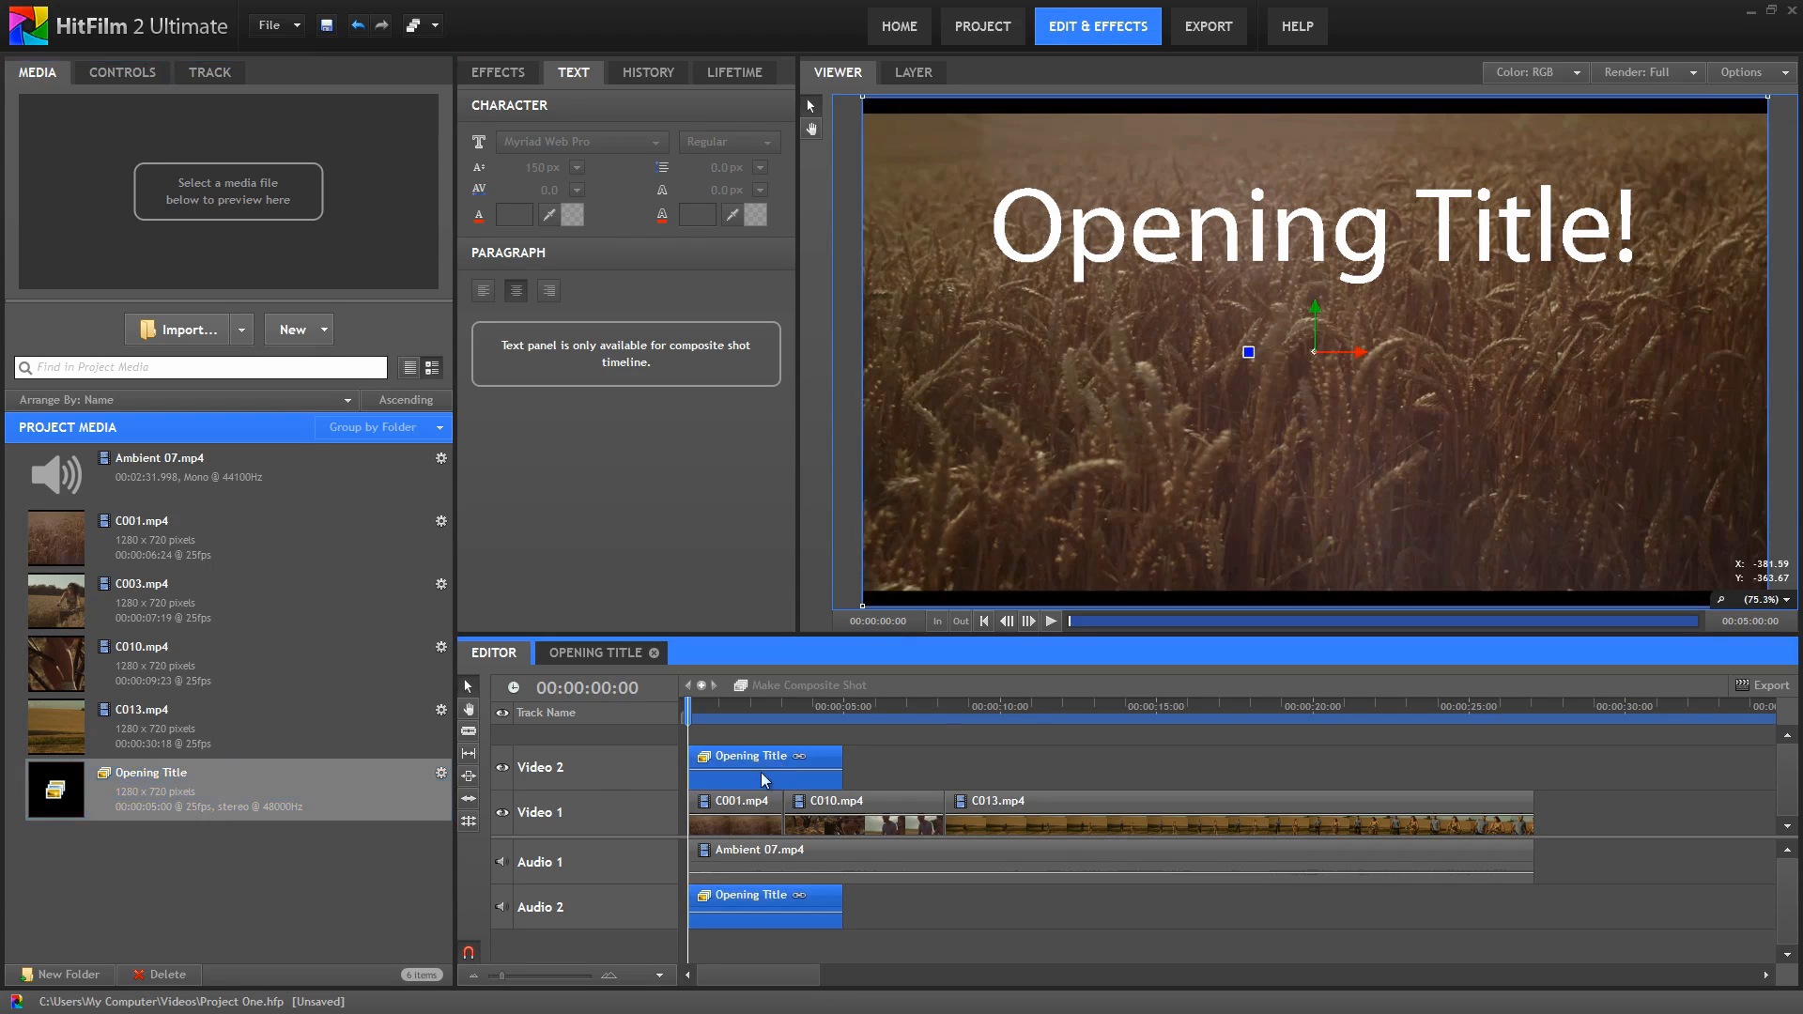
click(606, 657)
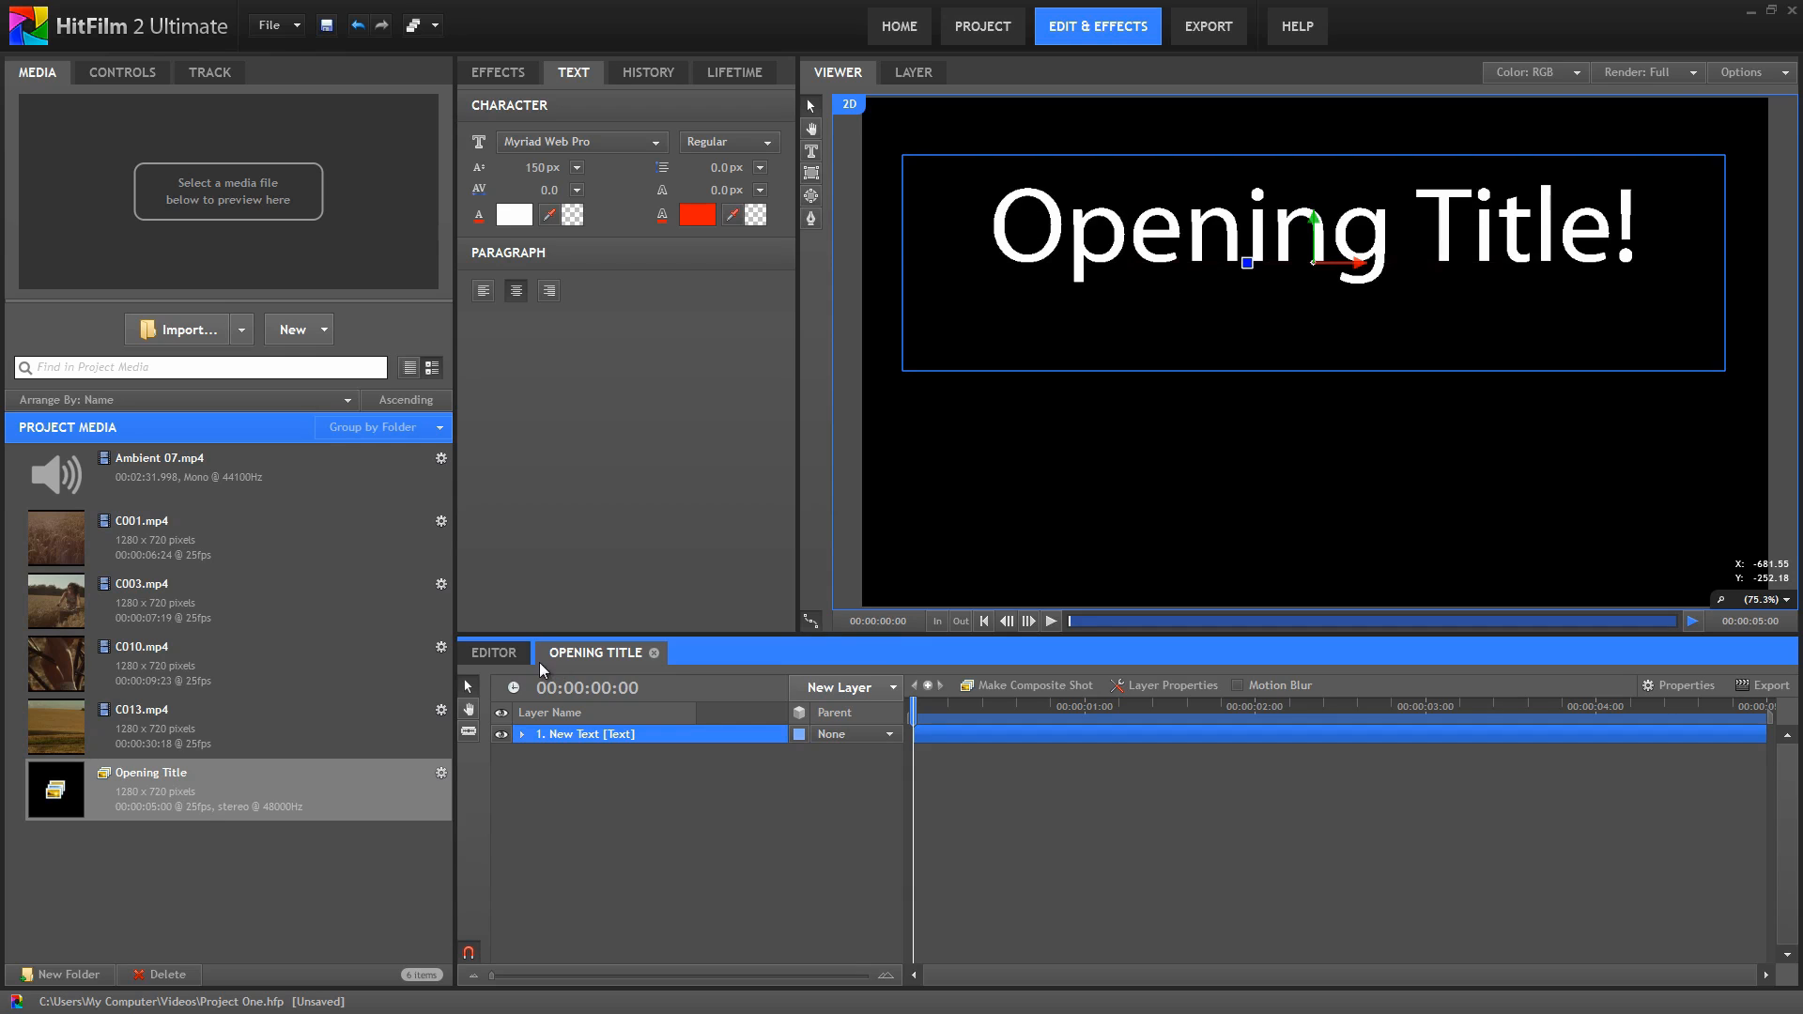
click(494, 652)
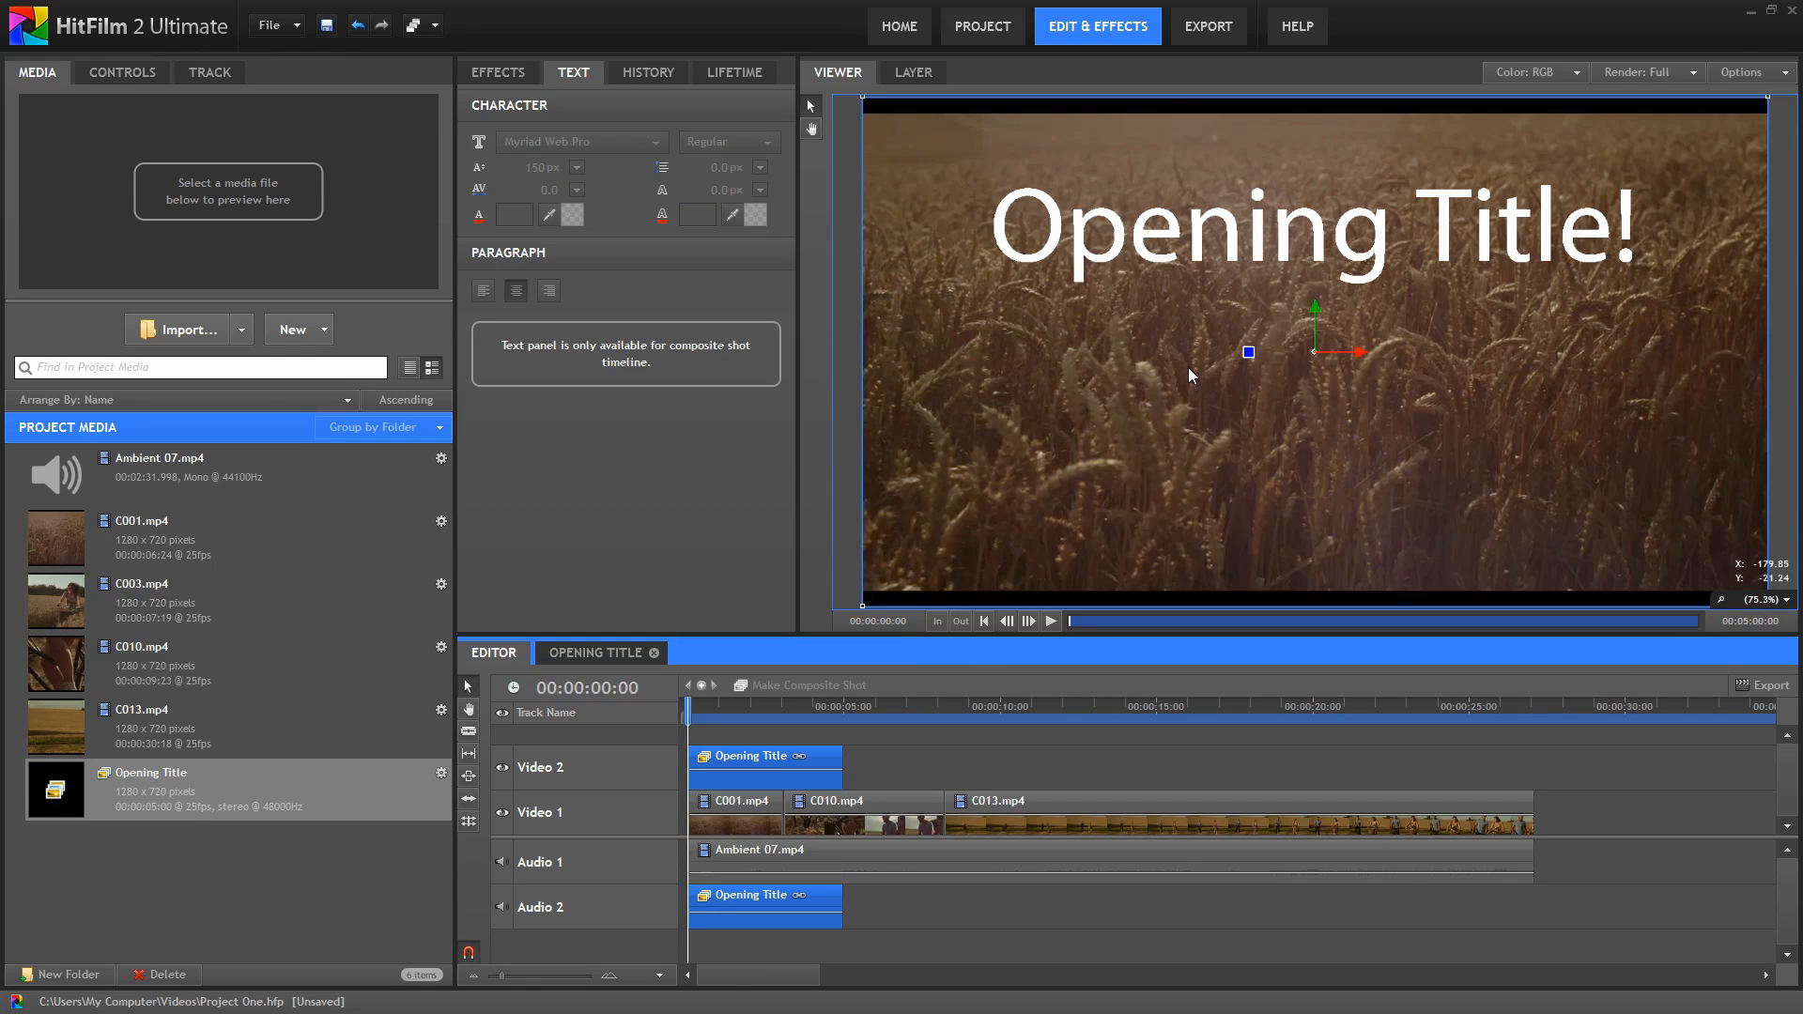
Step: Apply the 3D Extrusion effect to the text layer in the Opening Title composite shot
click(584, 650)
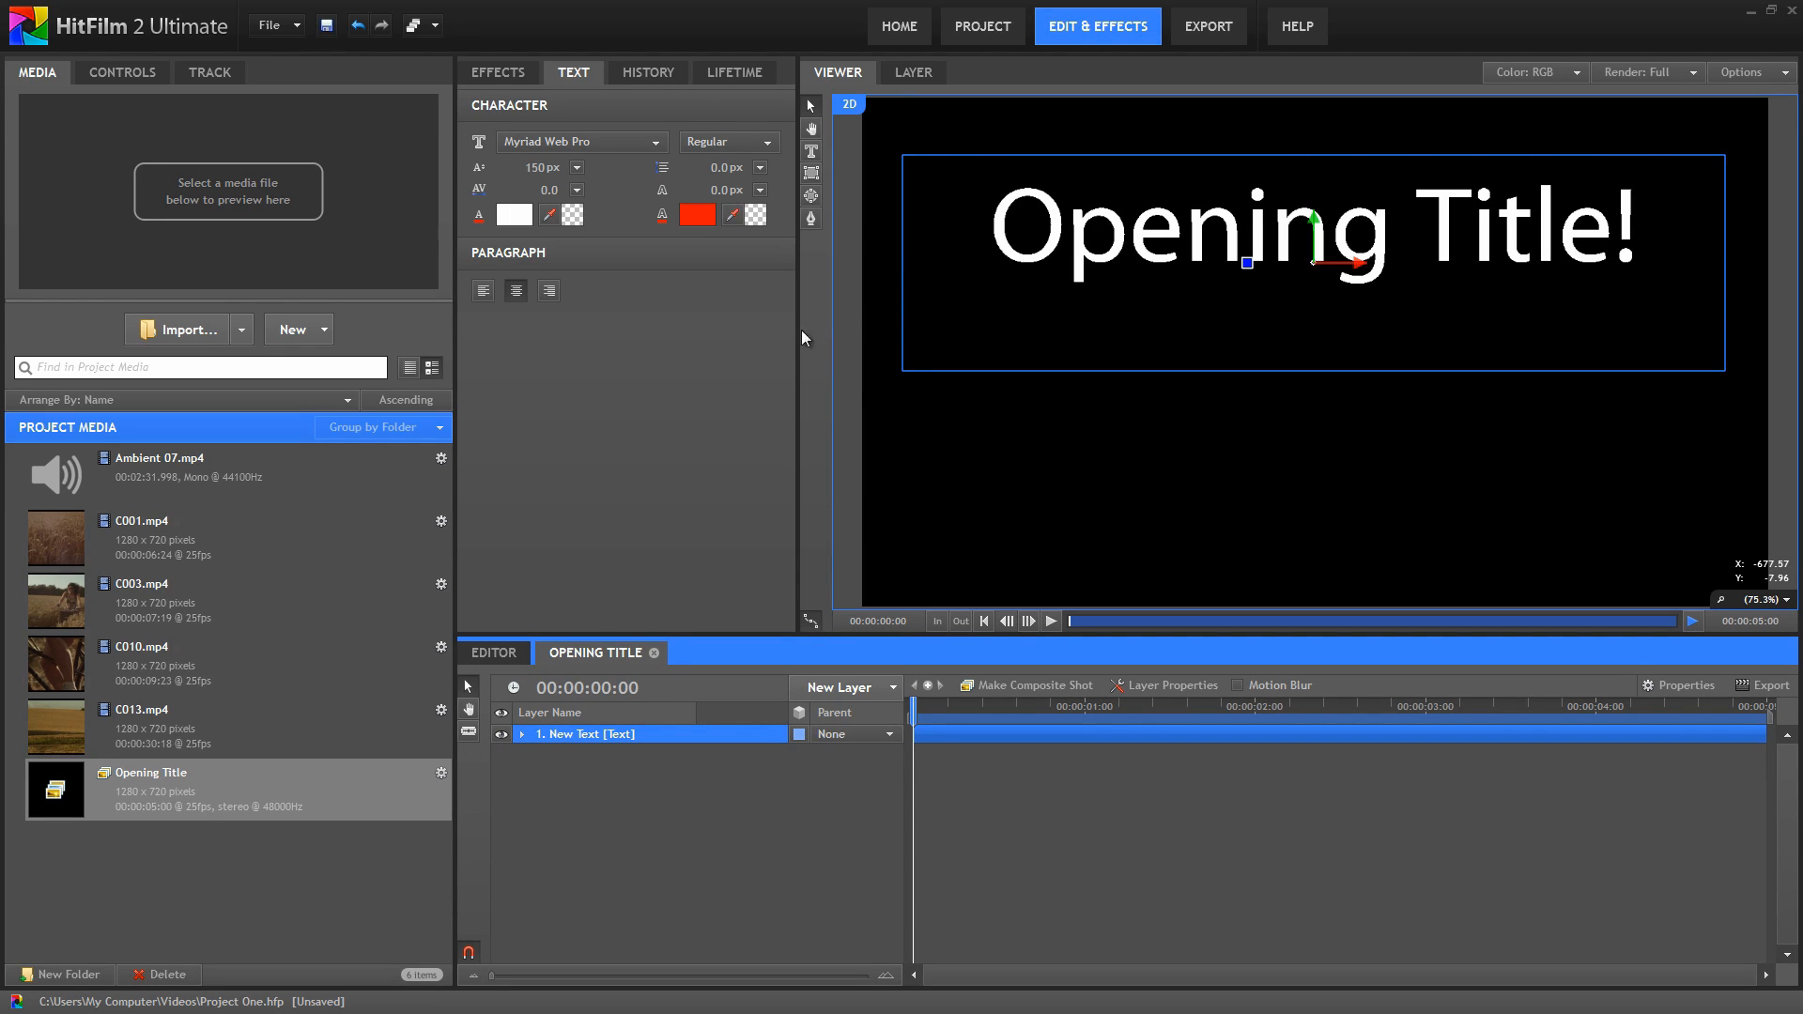
click(499, 74)
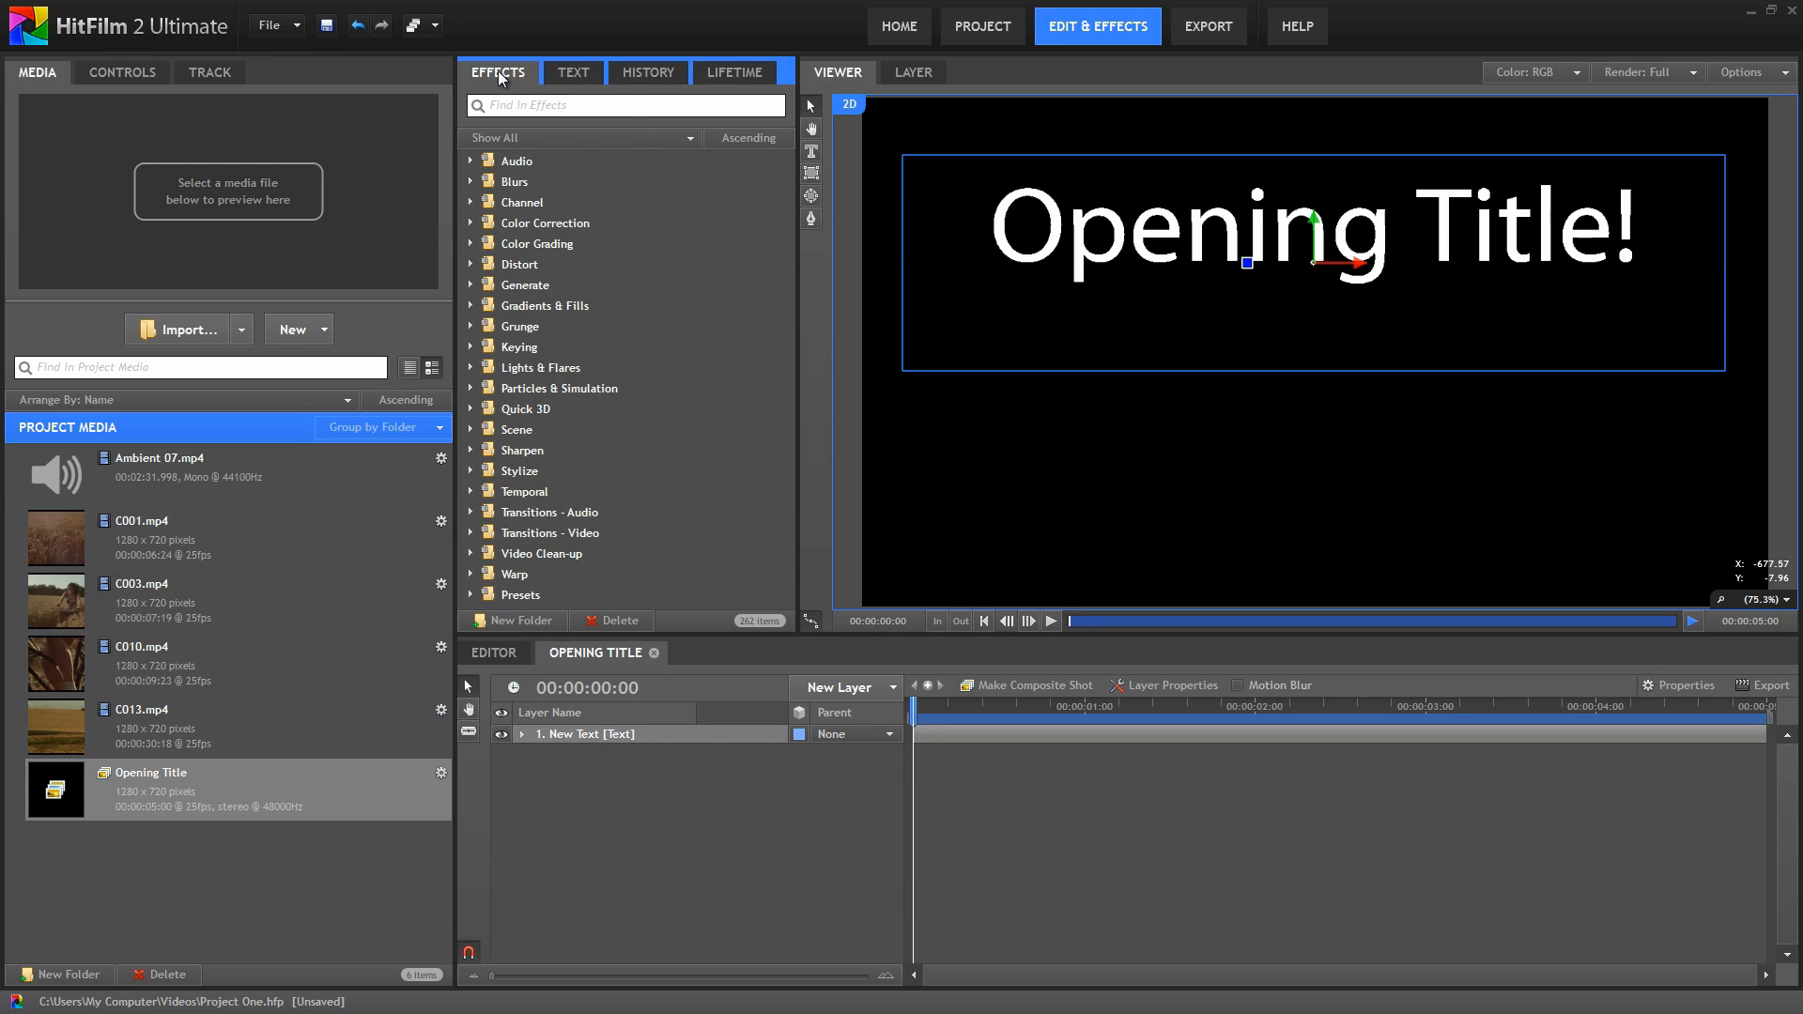
click(471, 285)
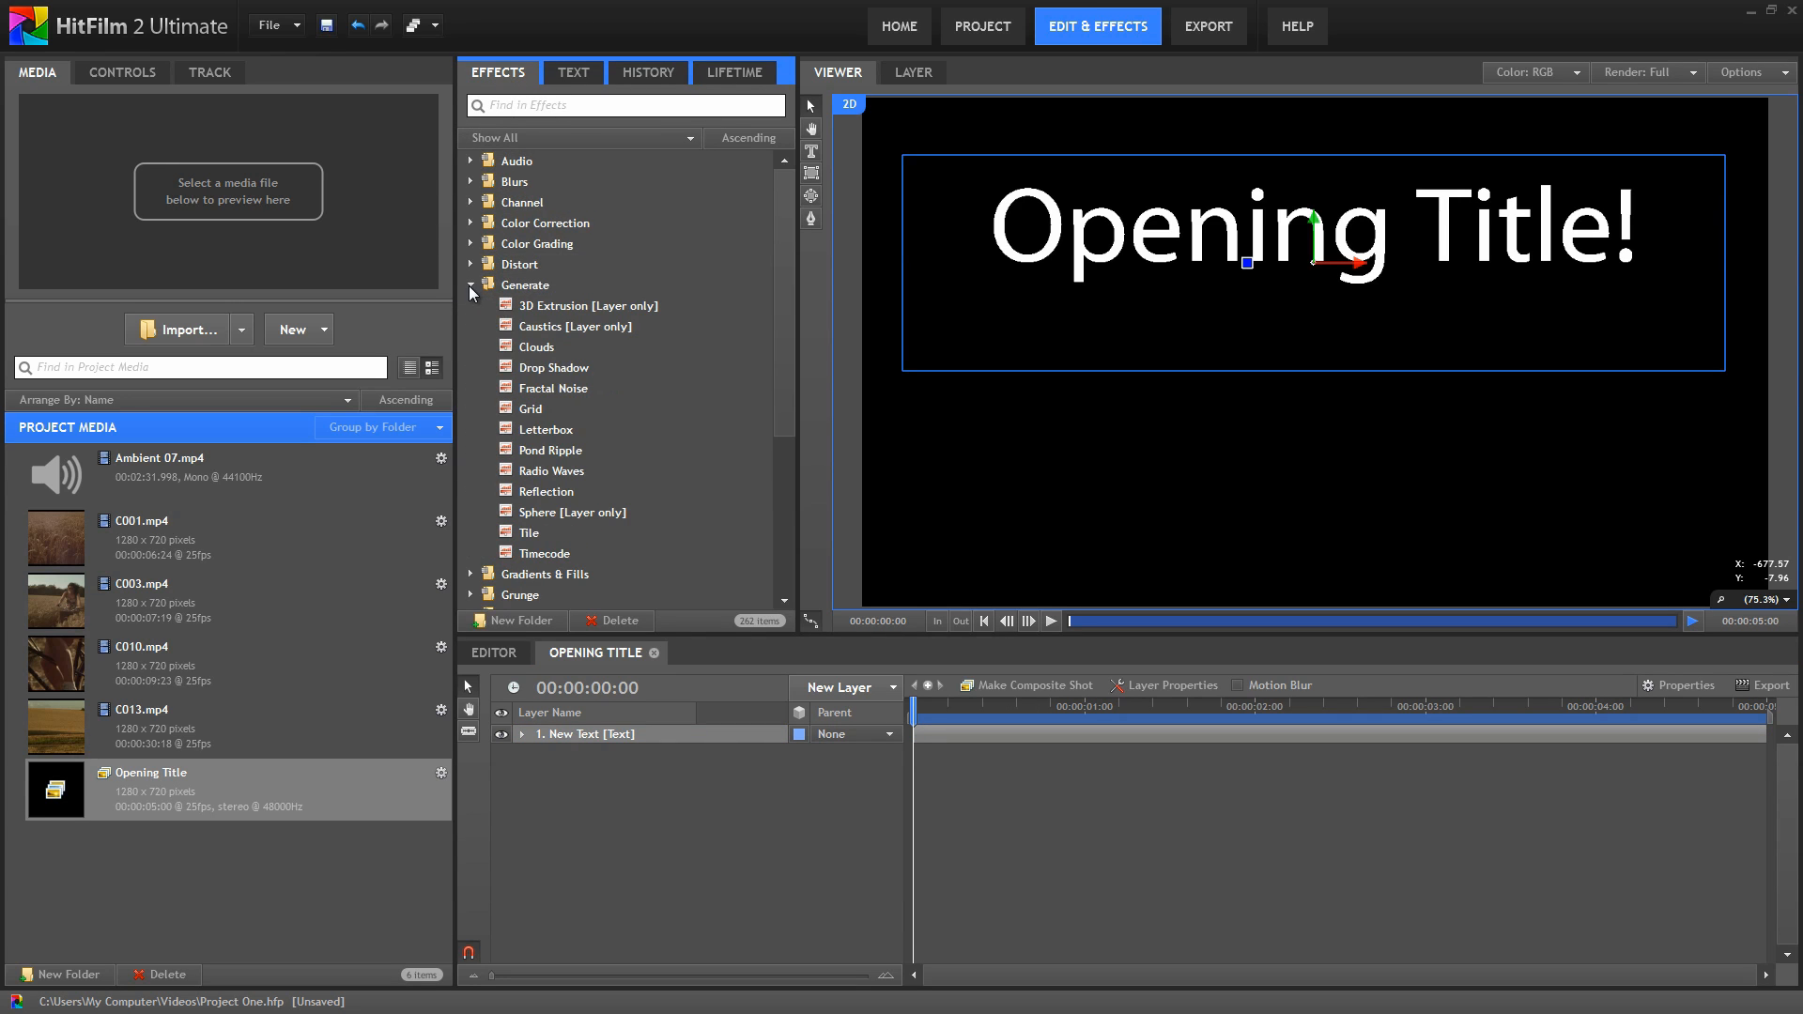
click(554, 306)
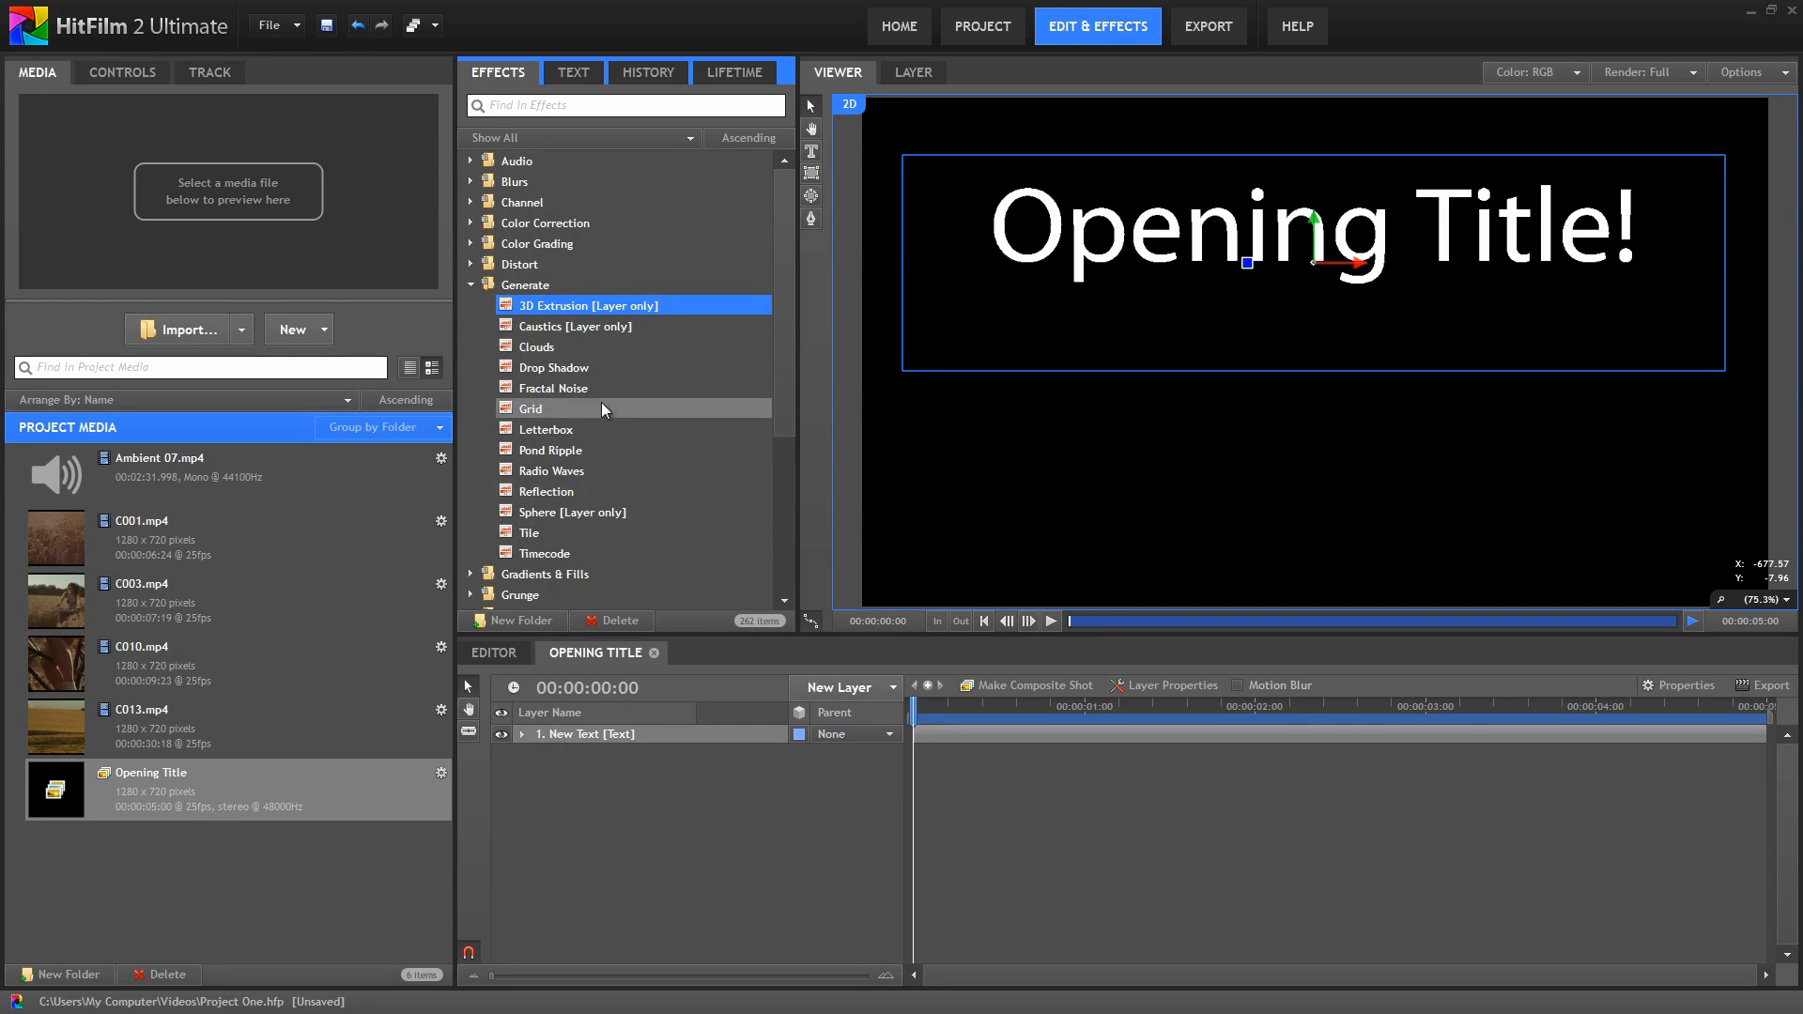
click(494, 652)
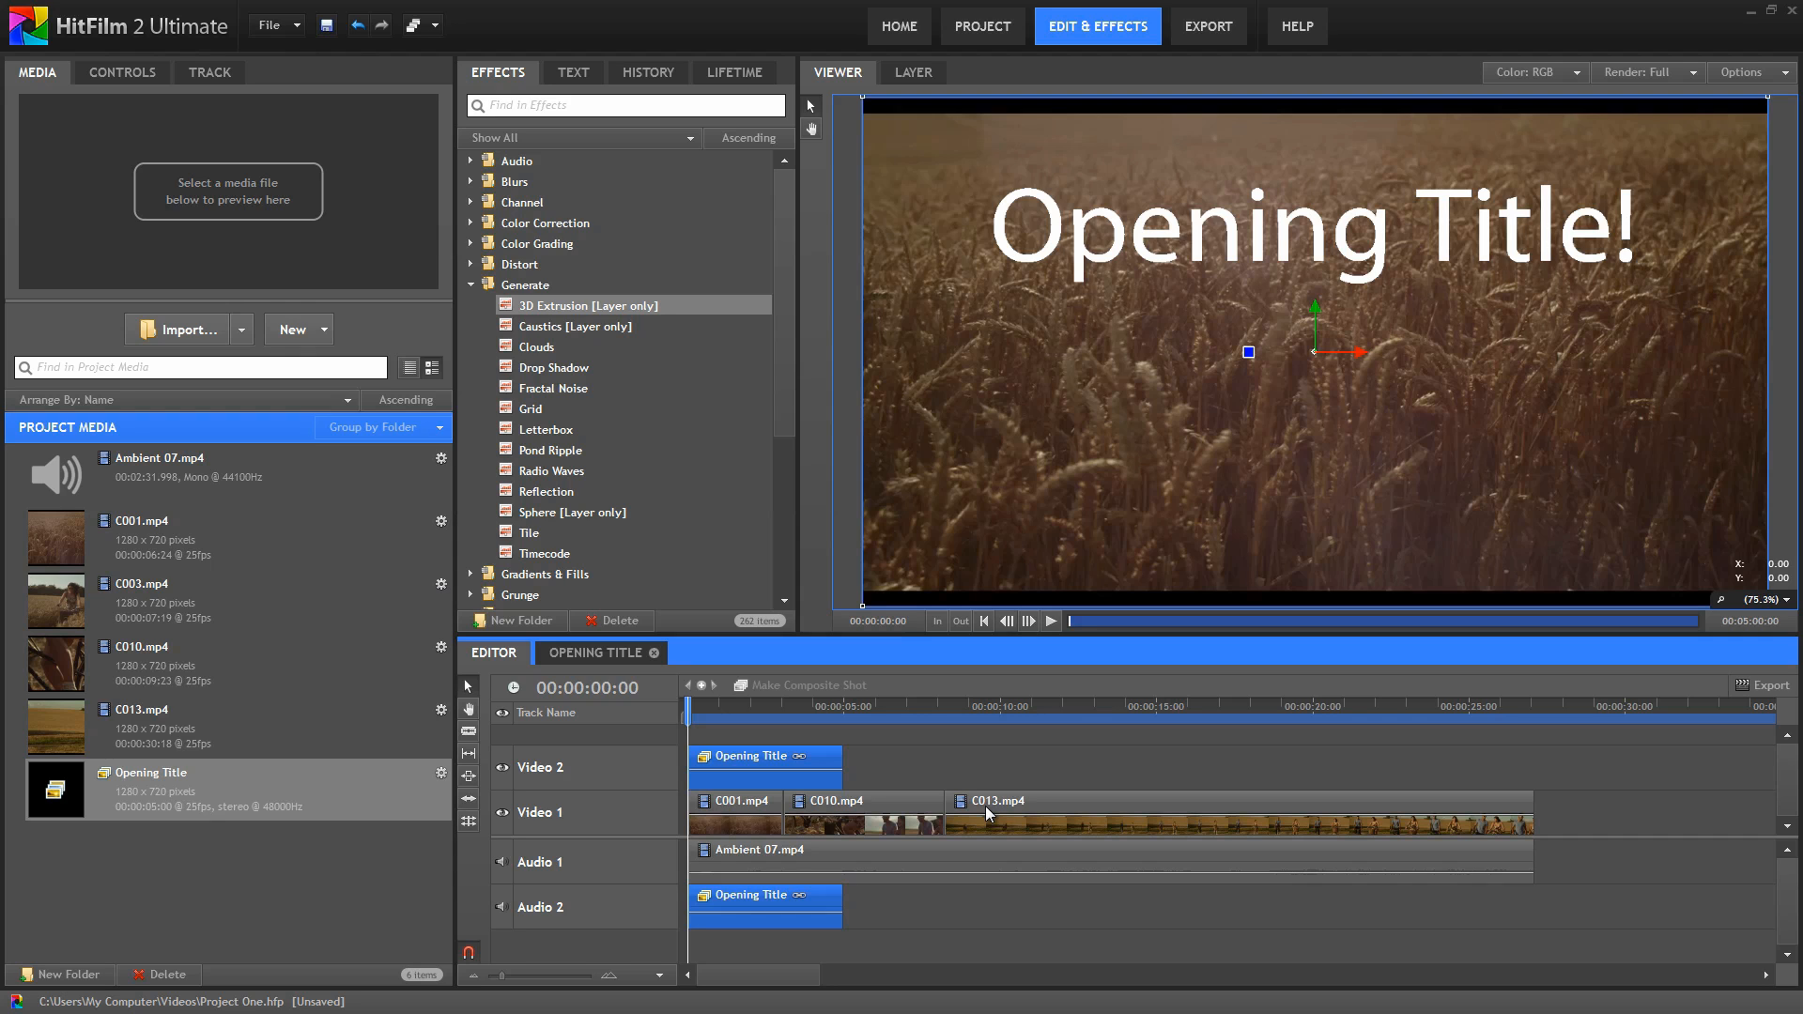
click(576, 648)
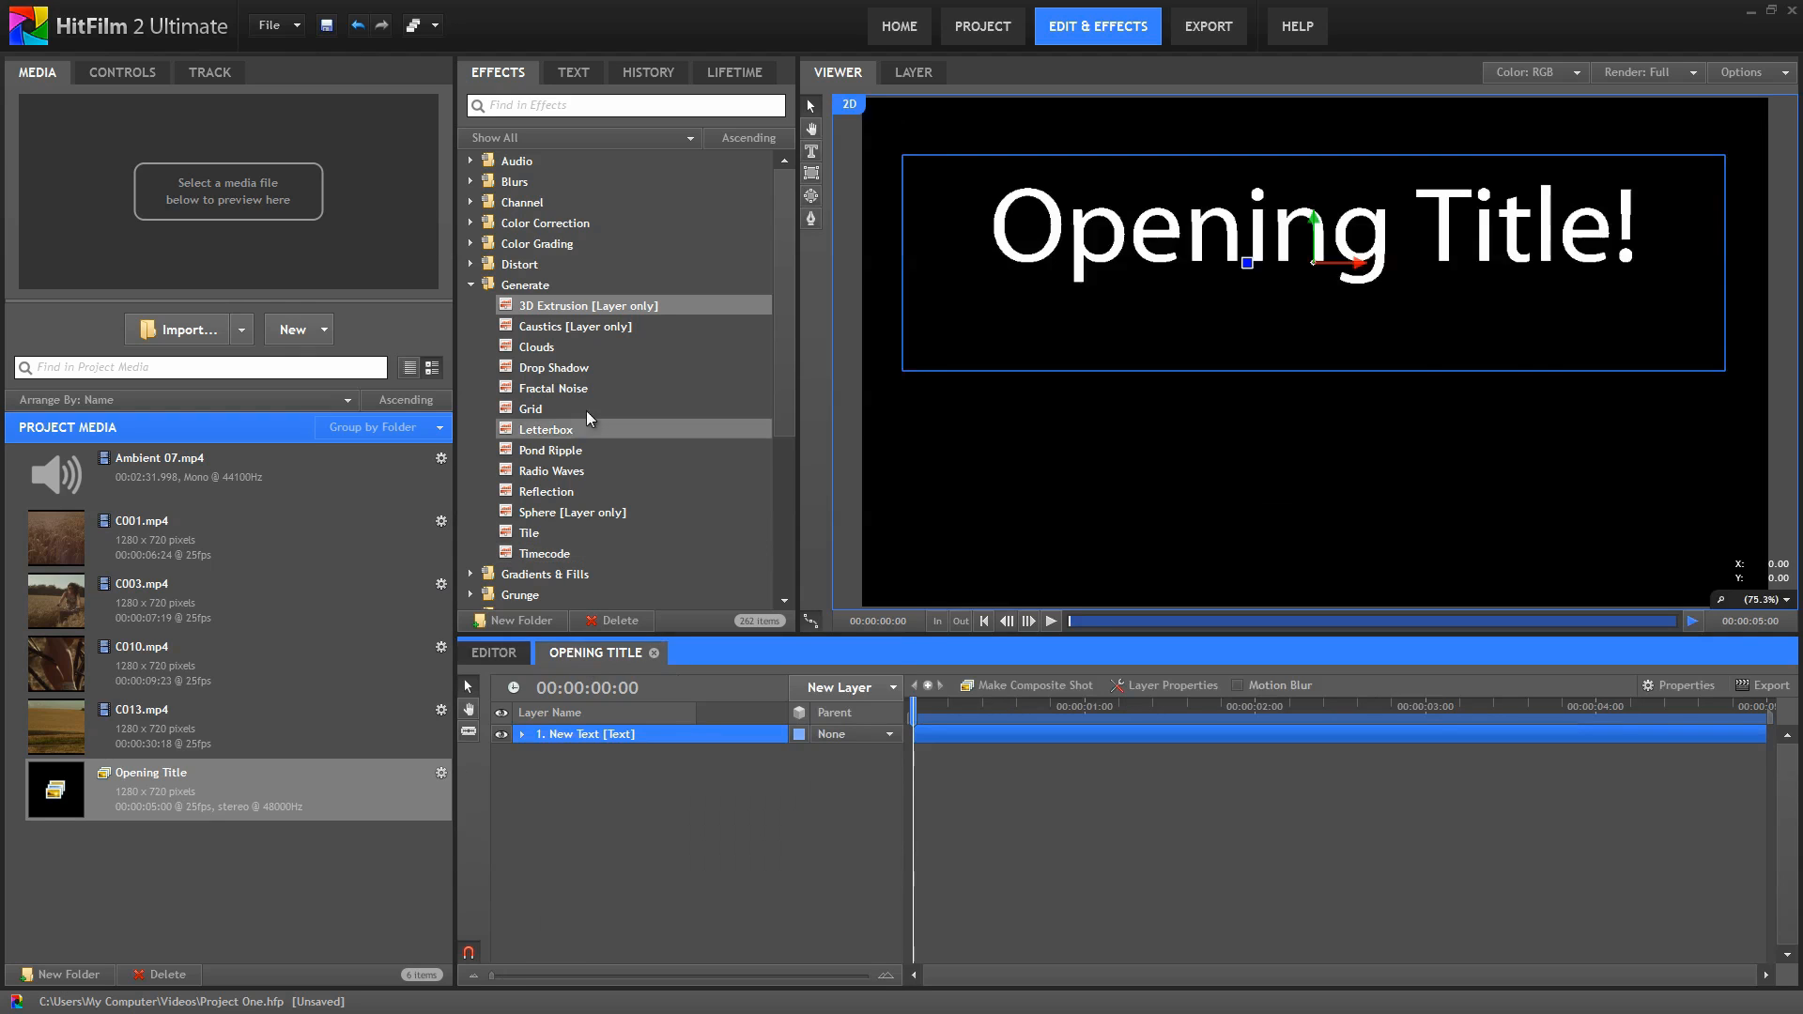
click(582, 308)
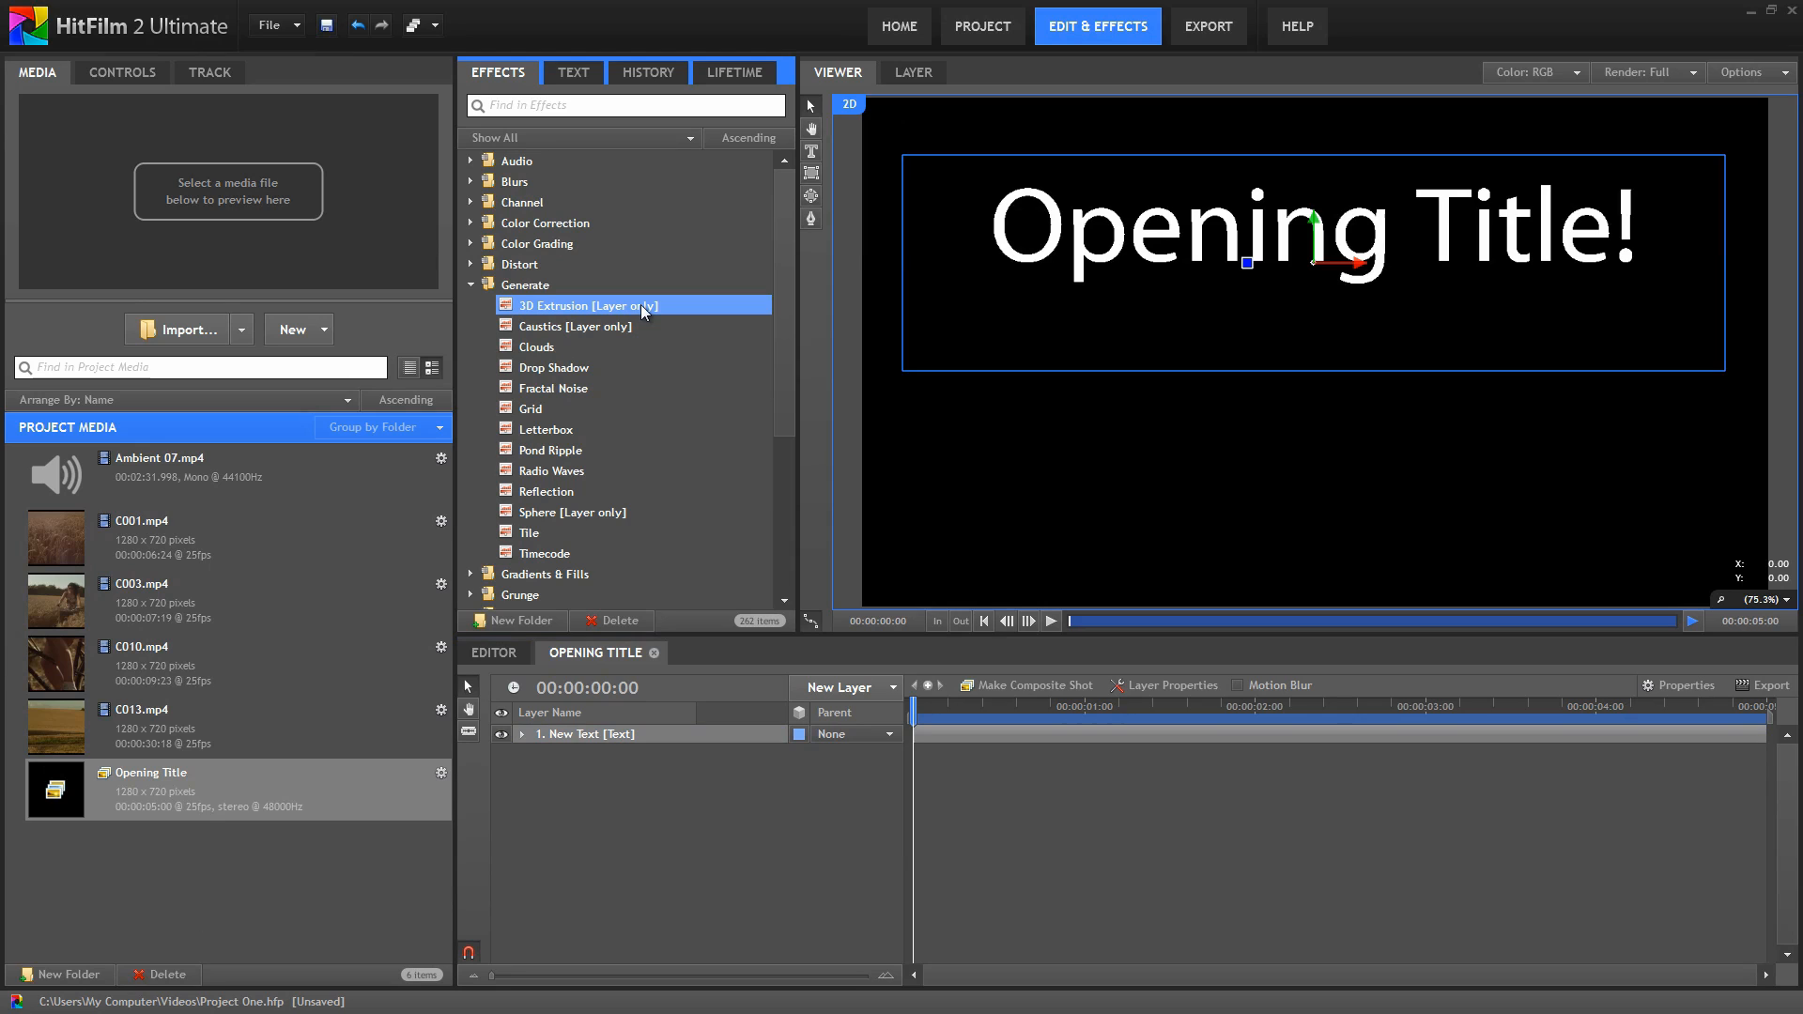
drag(644, 312, 628, 737)
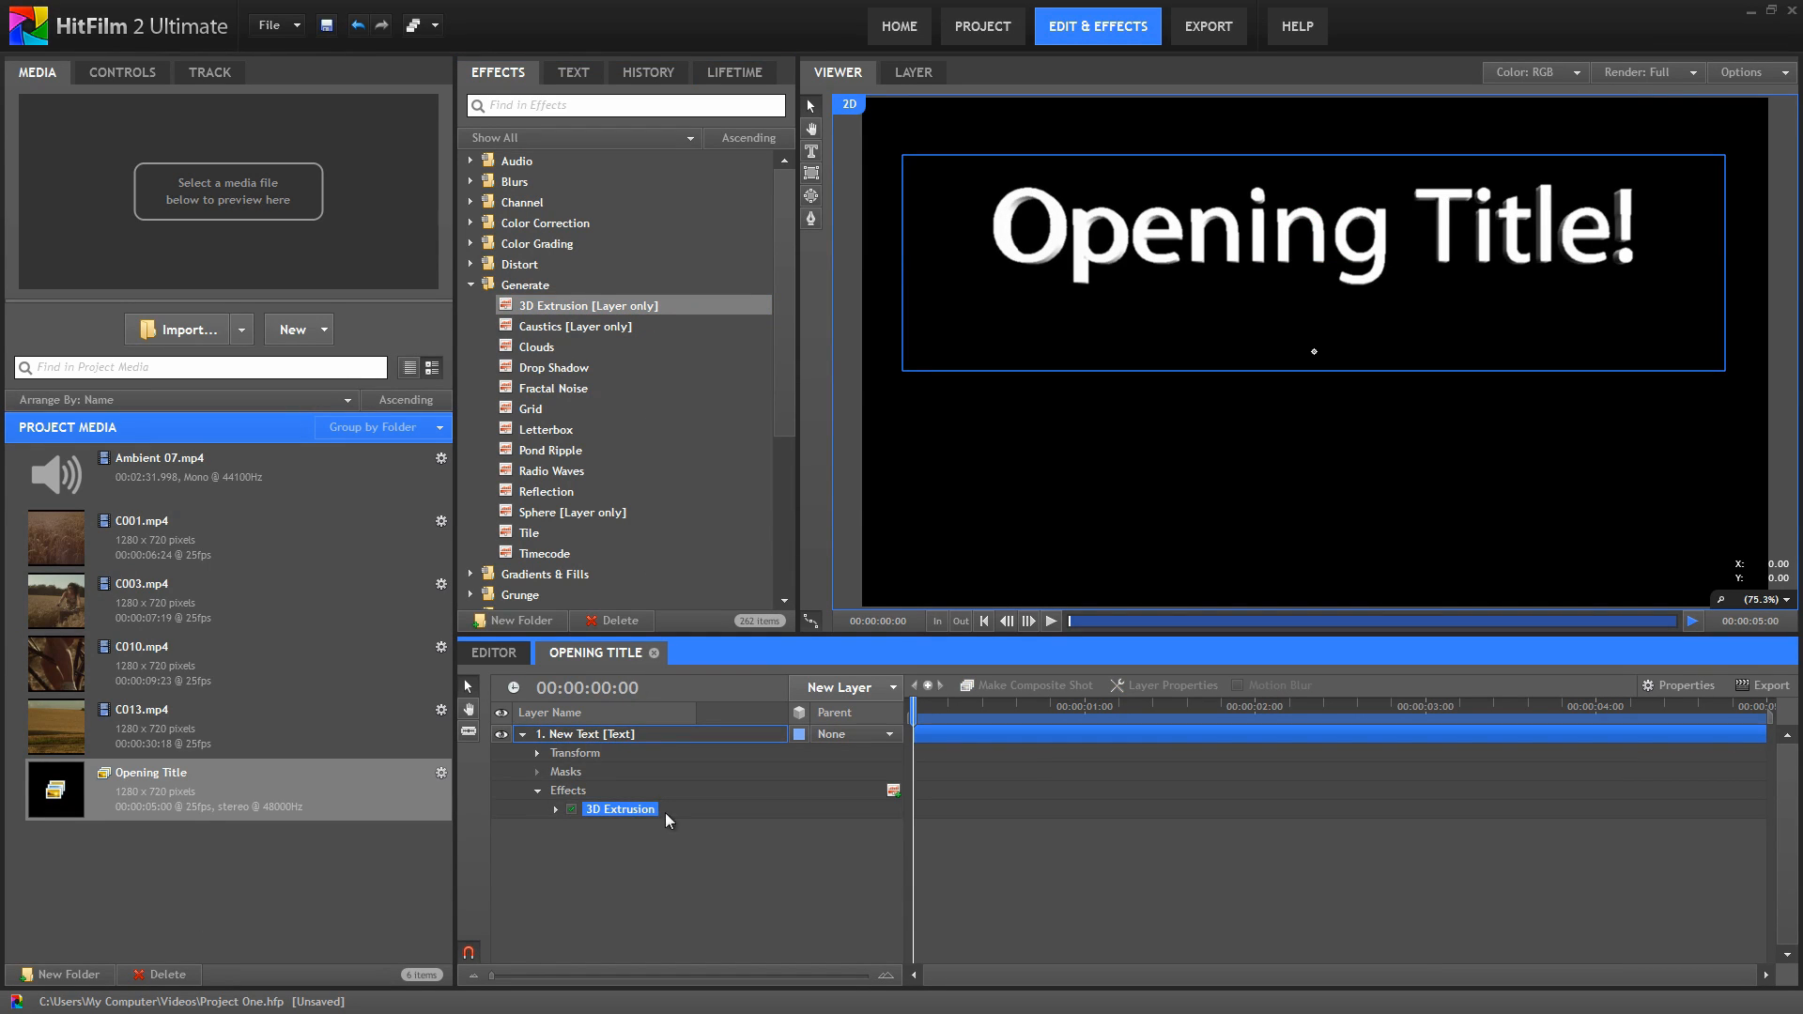
Step: Set the title's 3D Extrusion depth to 50, check it over the footage in the editor, and save the project
click(627, 811)
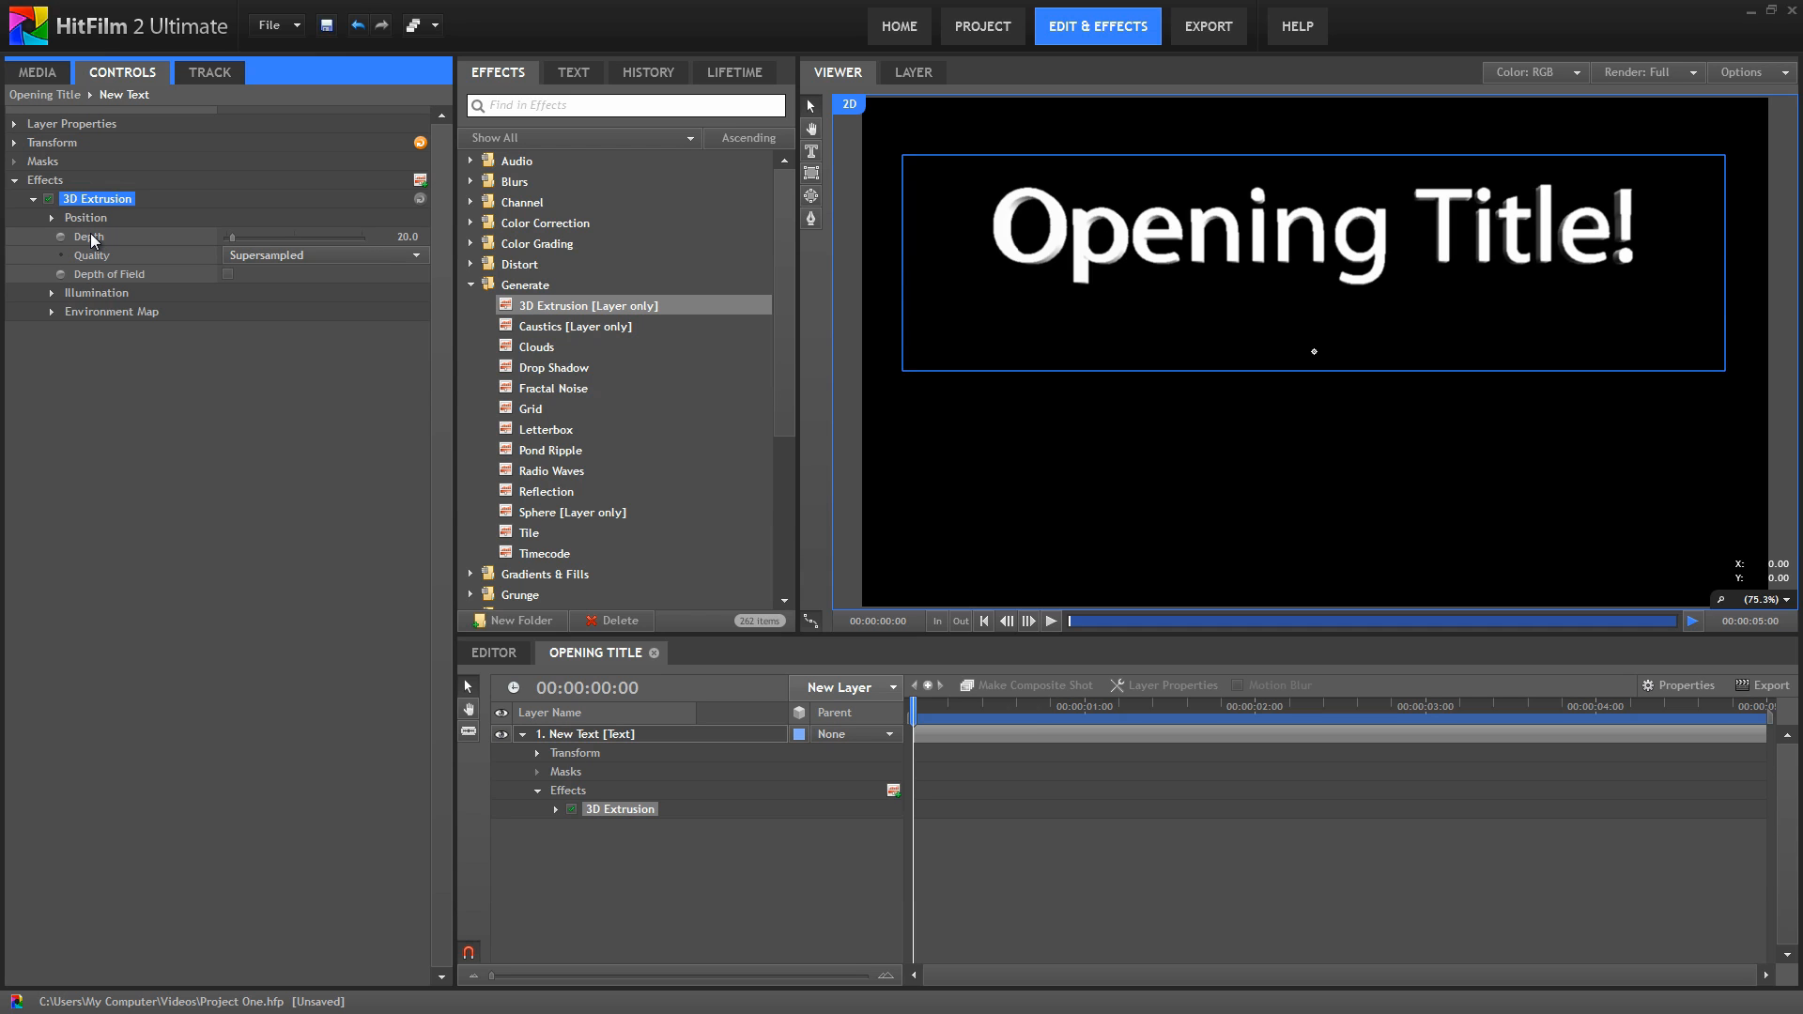
drag(231, 236, 246, 240)
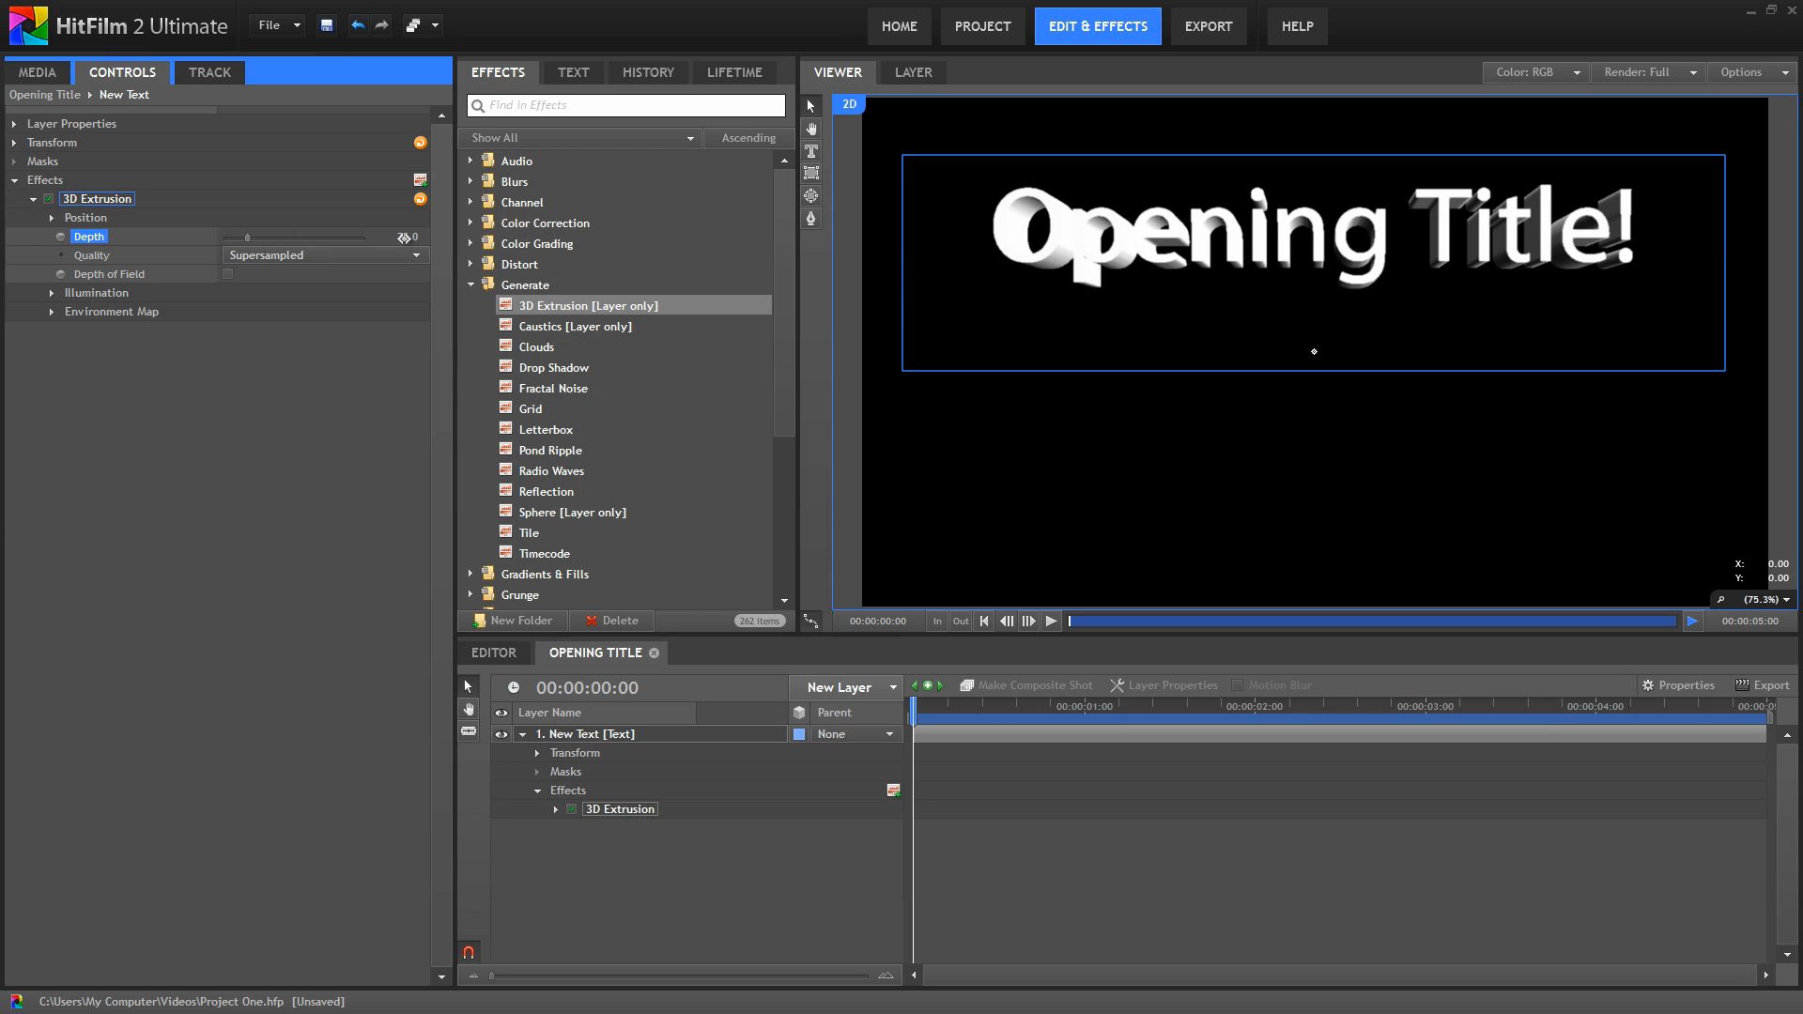
drag(403, 237, 380, 241)
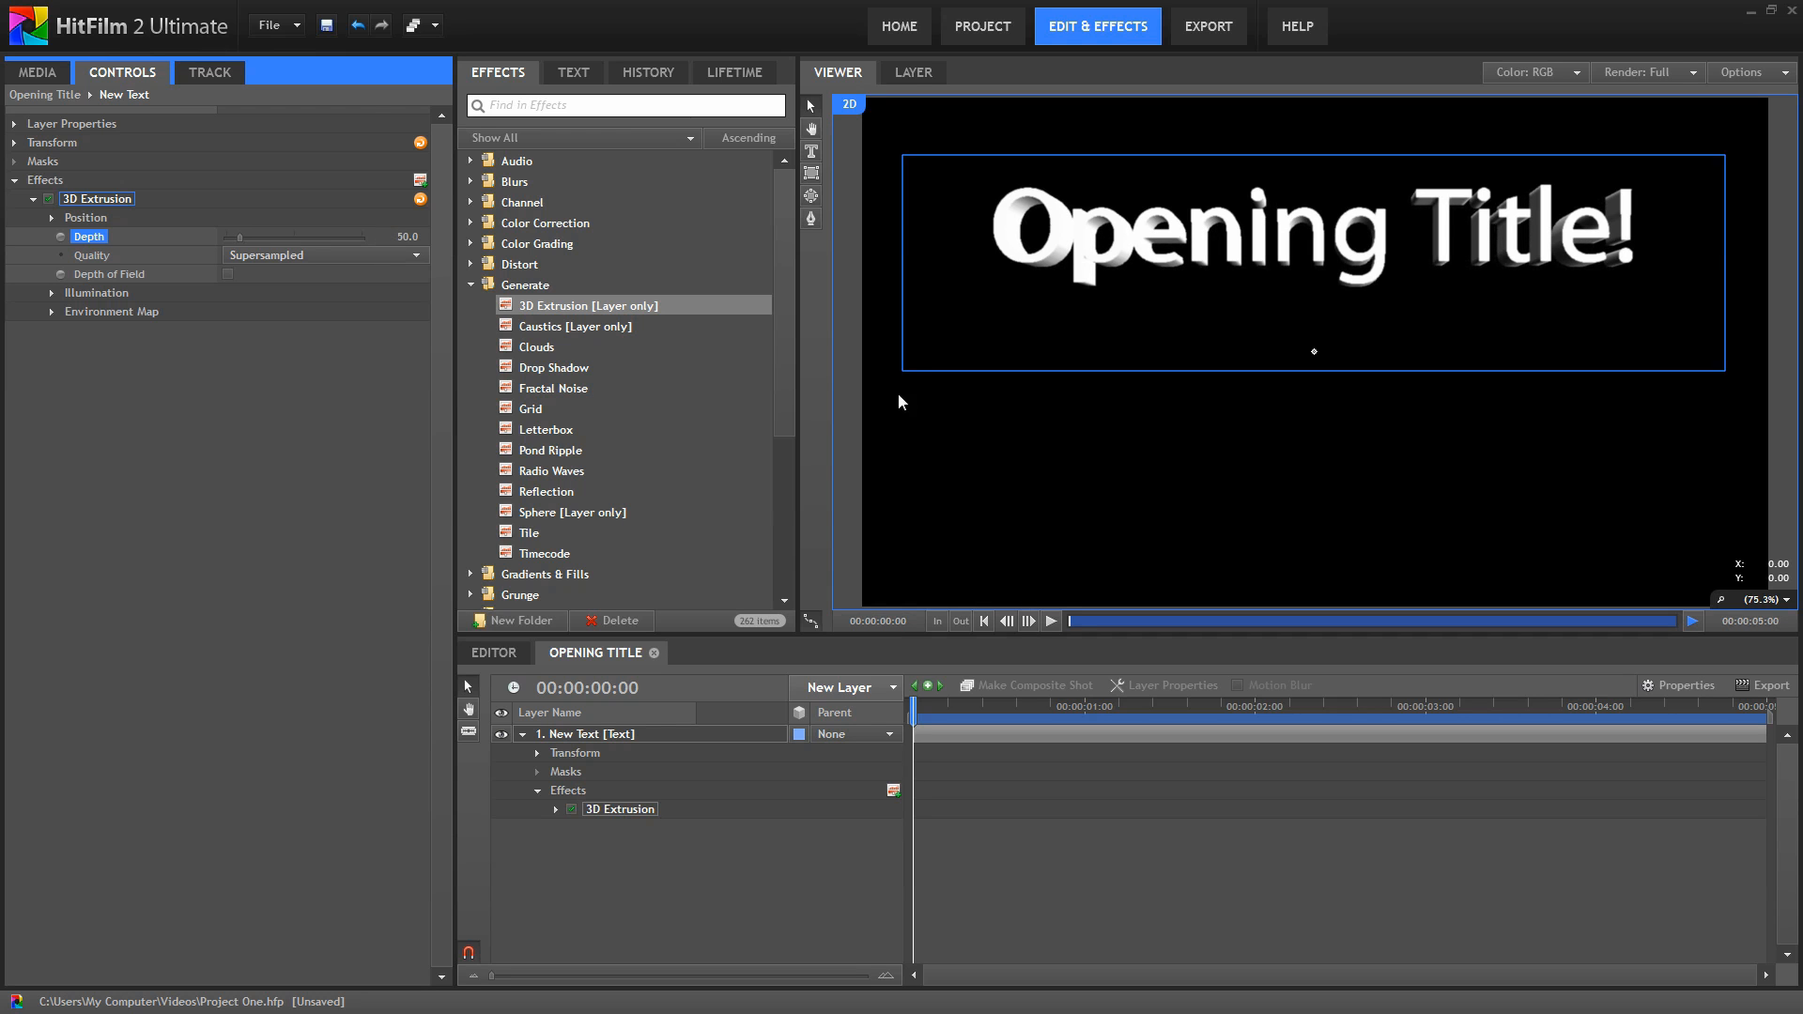
click(497, 652)
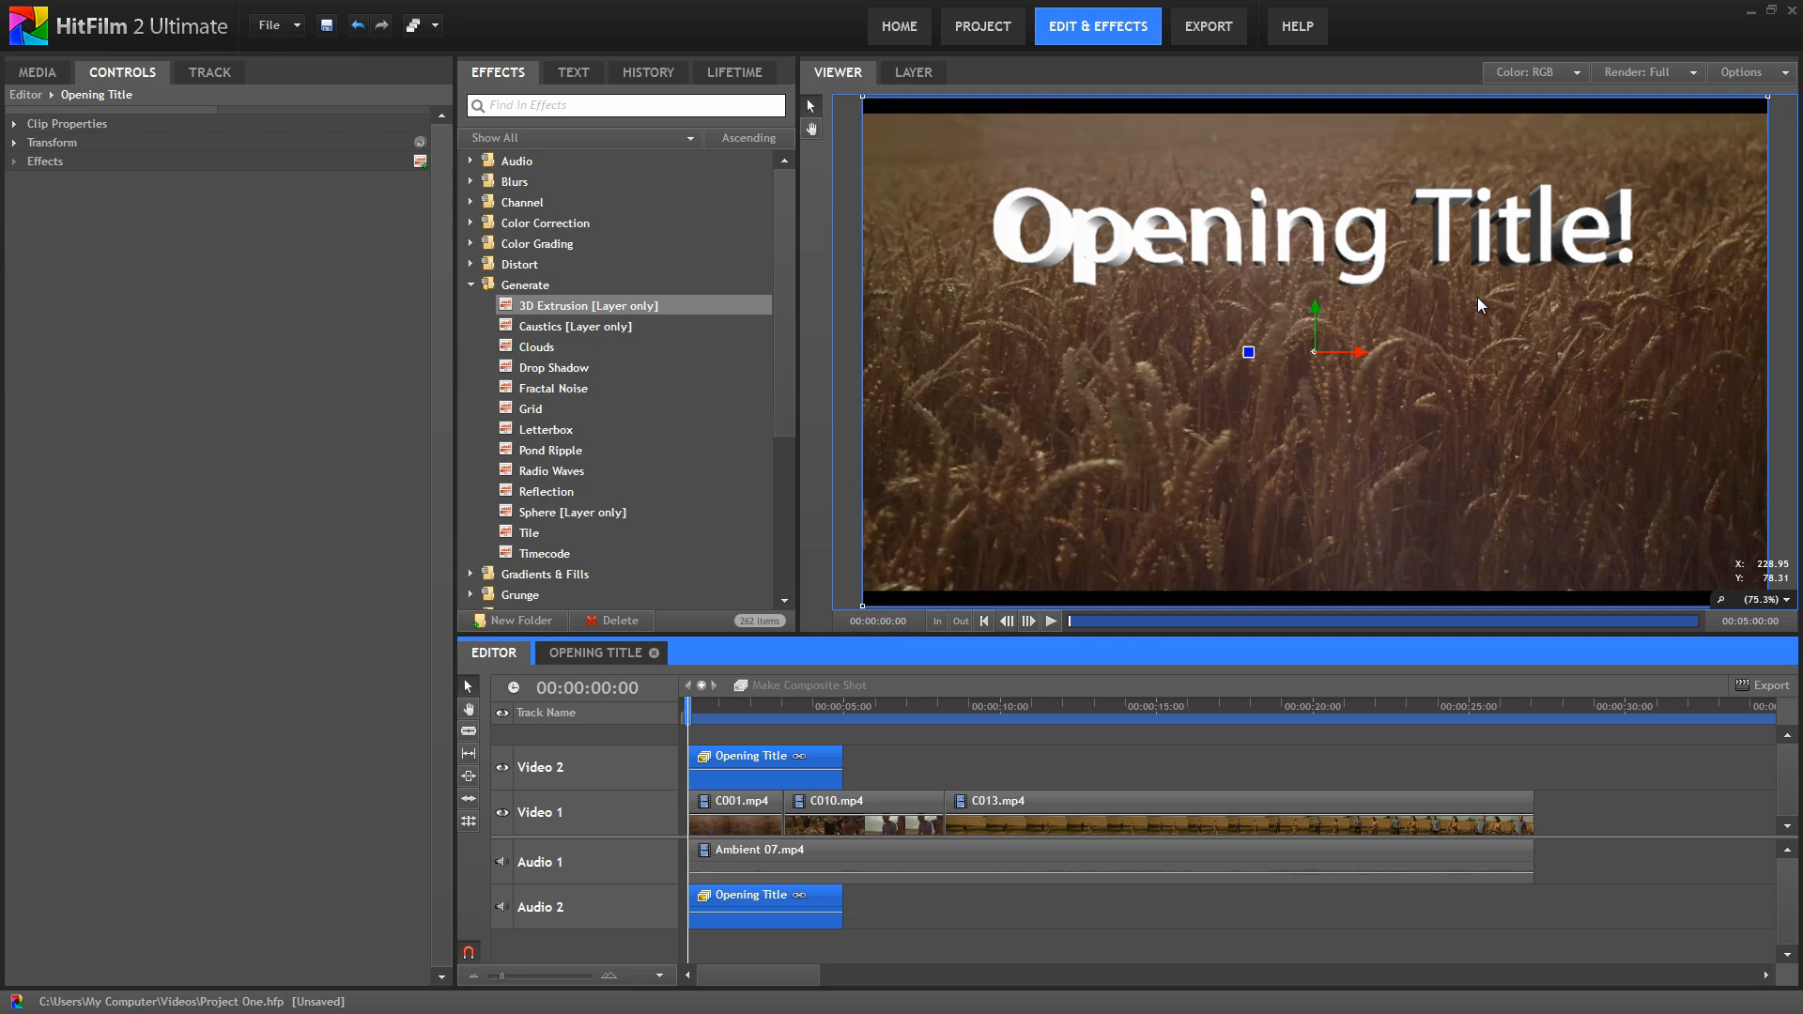
click(575, 652)
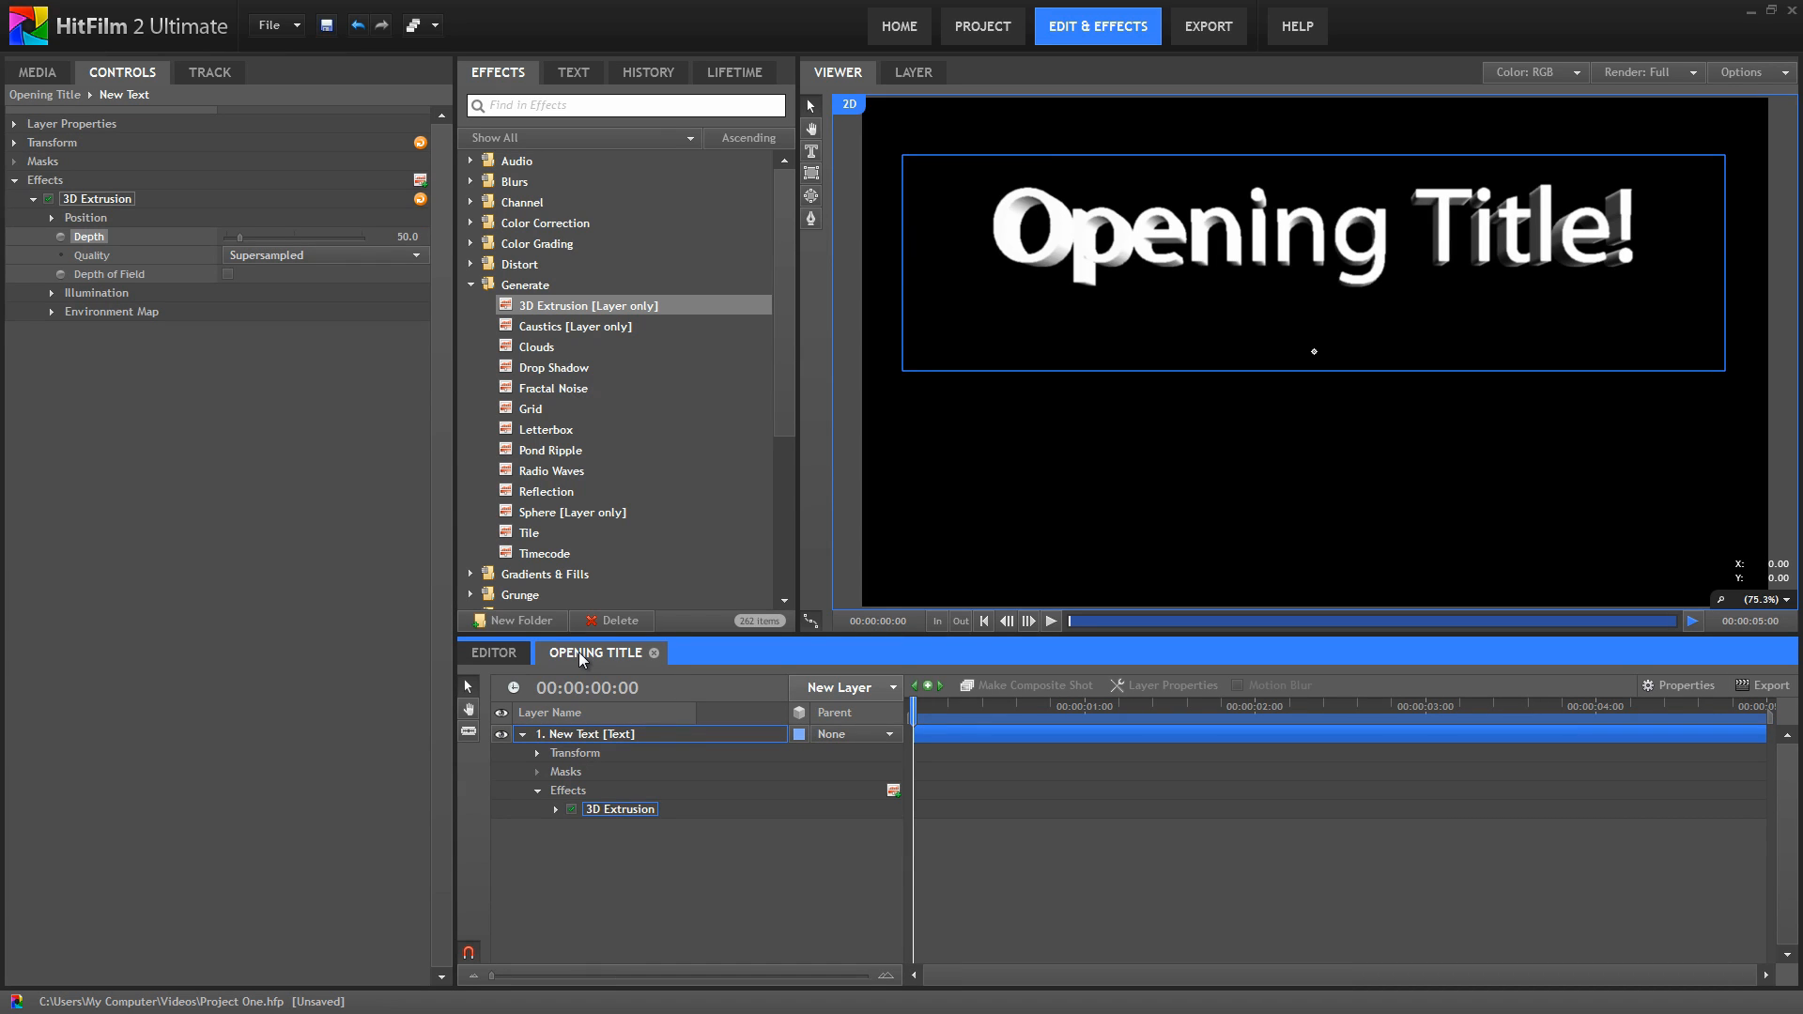
key(ctrl+z)
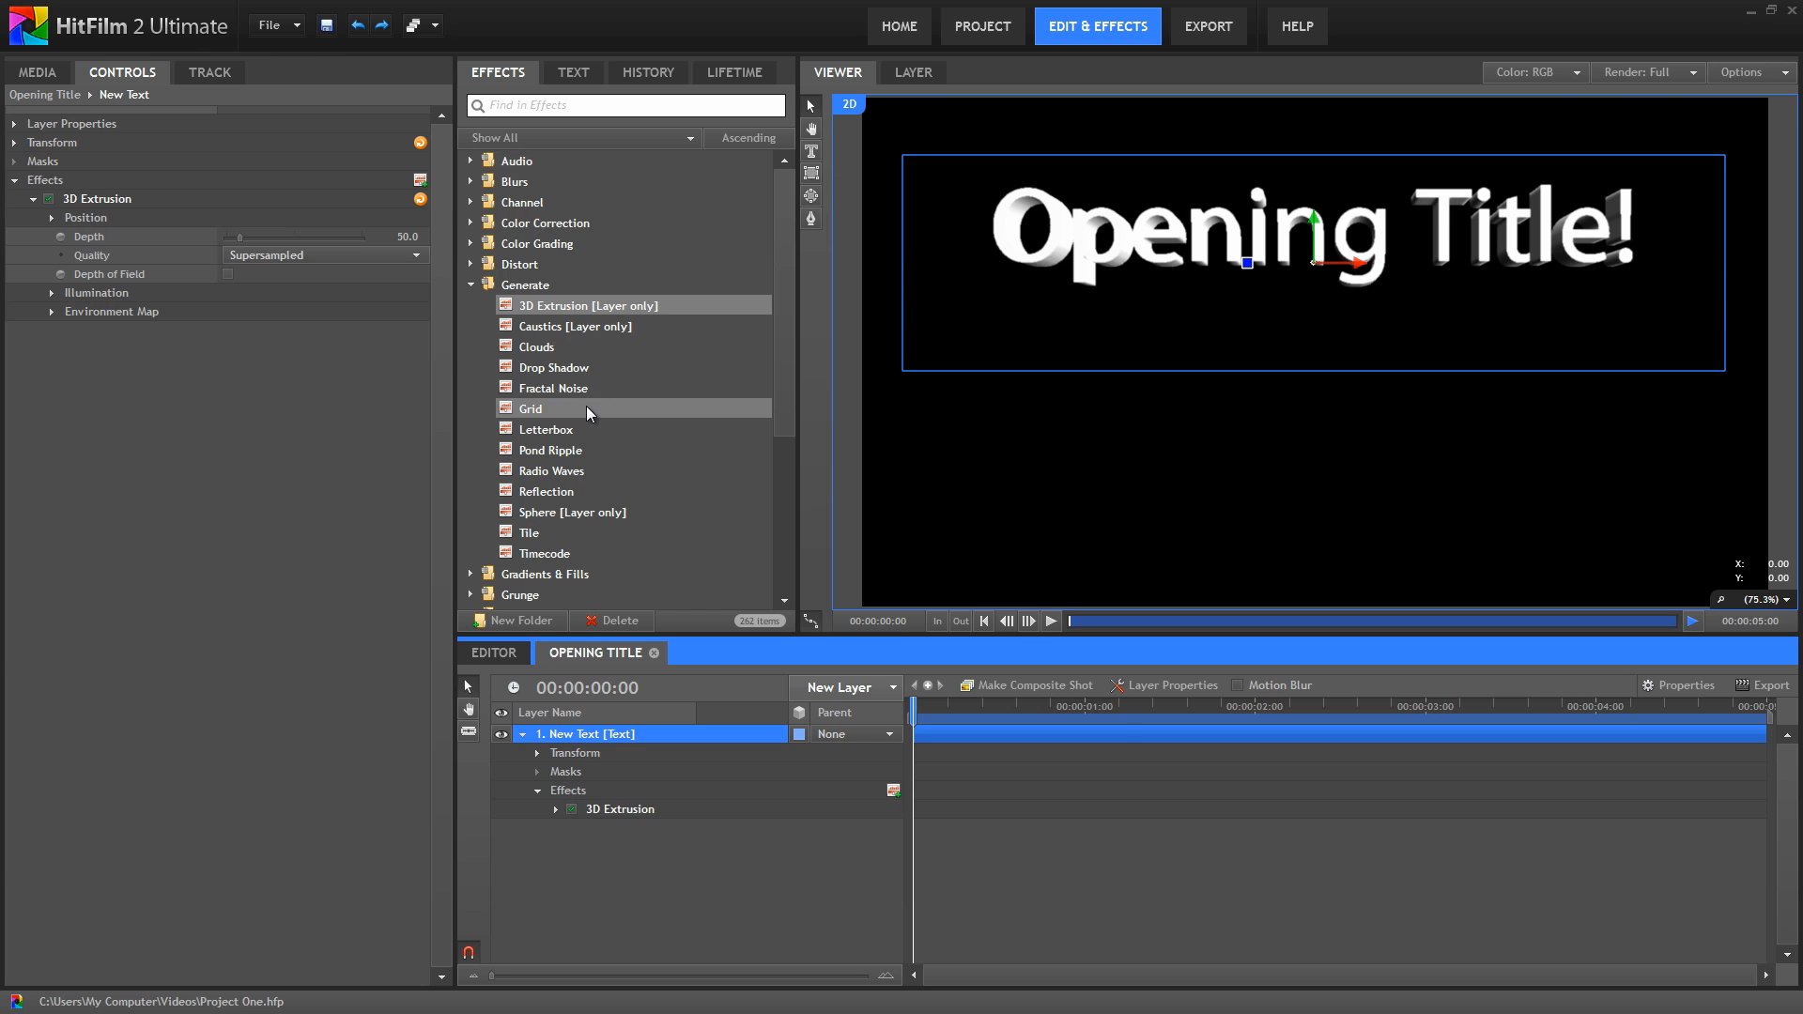
Step: Apply the Brightness & Contrast colour correction effect to the C013.mp4 clip in the editor timeline
click(494, 650)
drag(763, 714, 1105, 727)
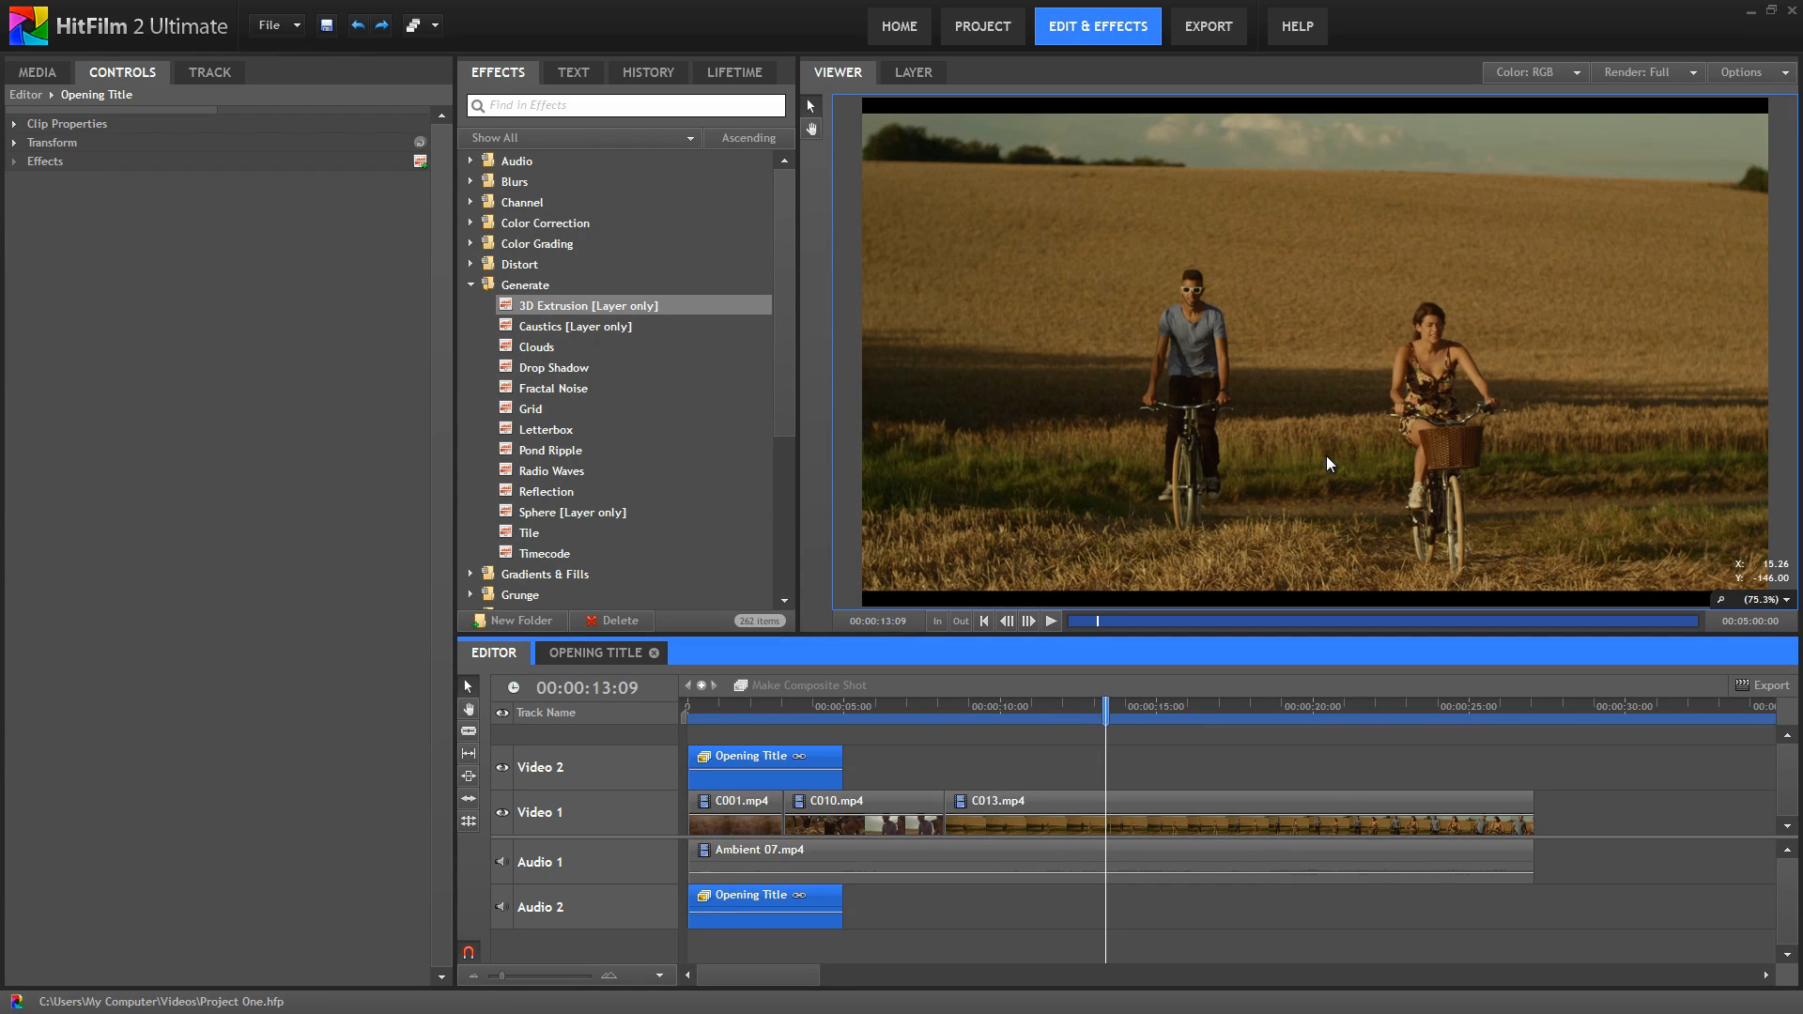
click(881, 710)
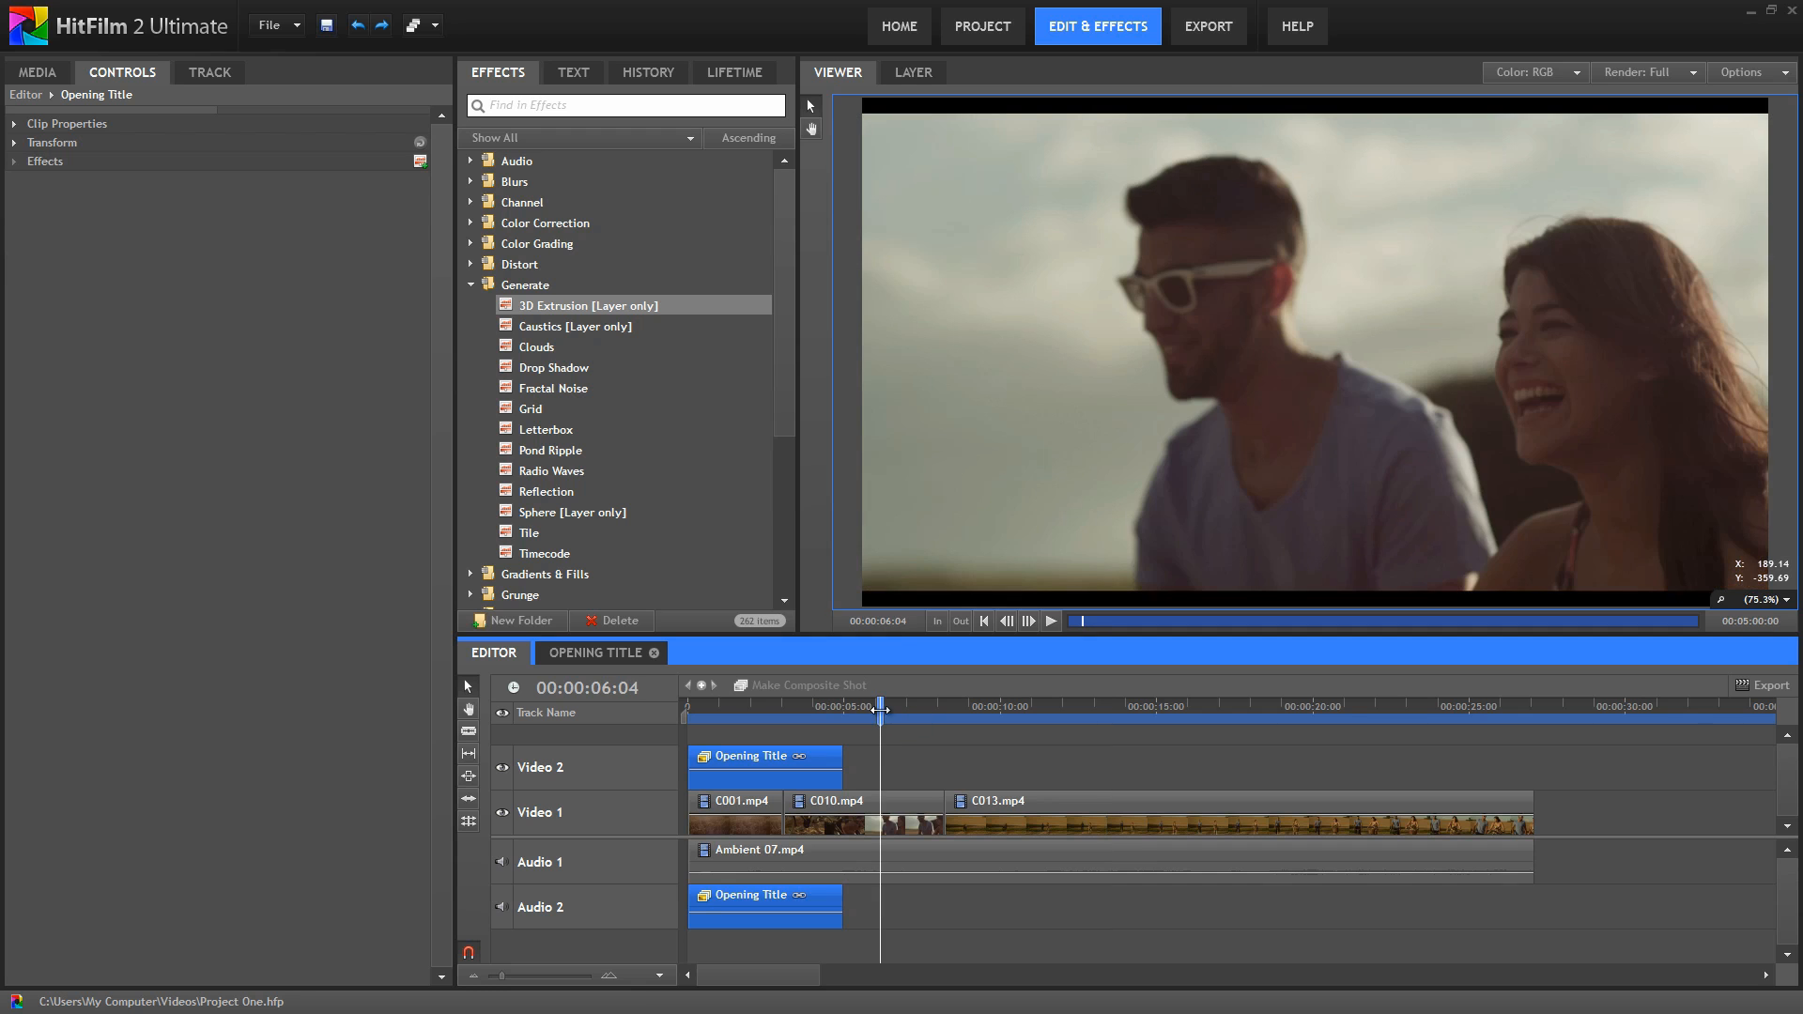
click(470, 285)
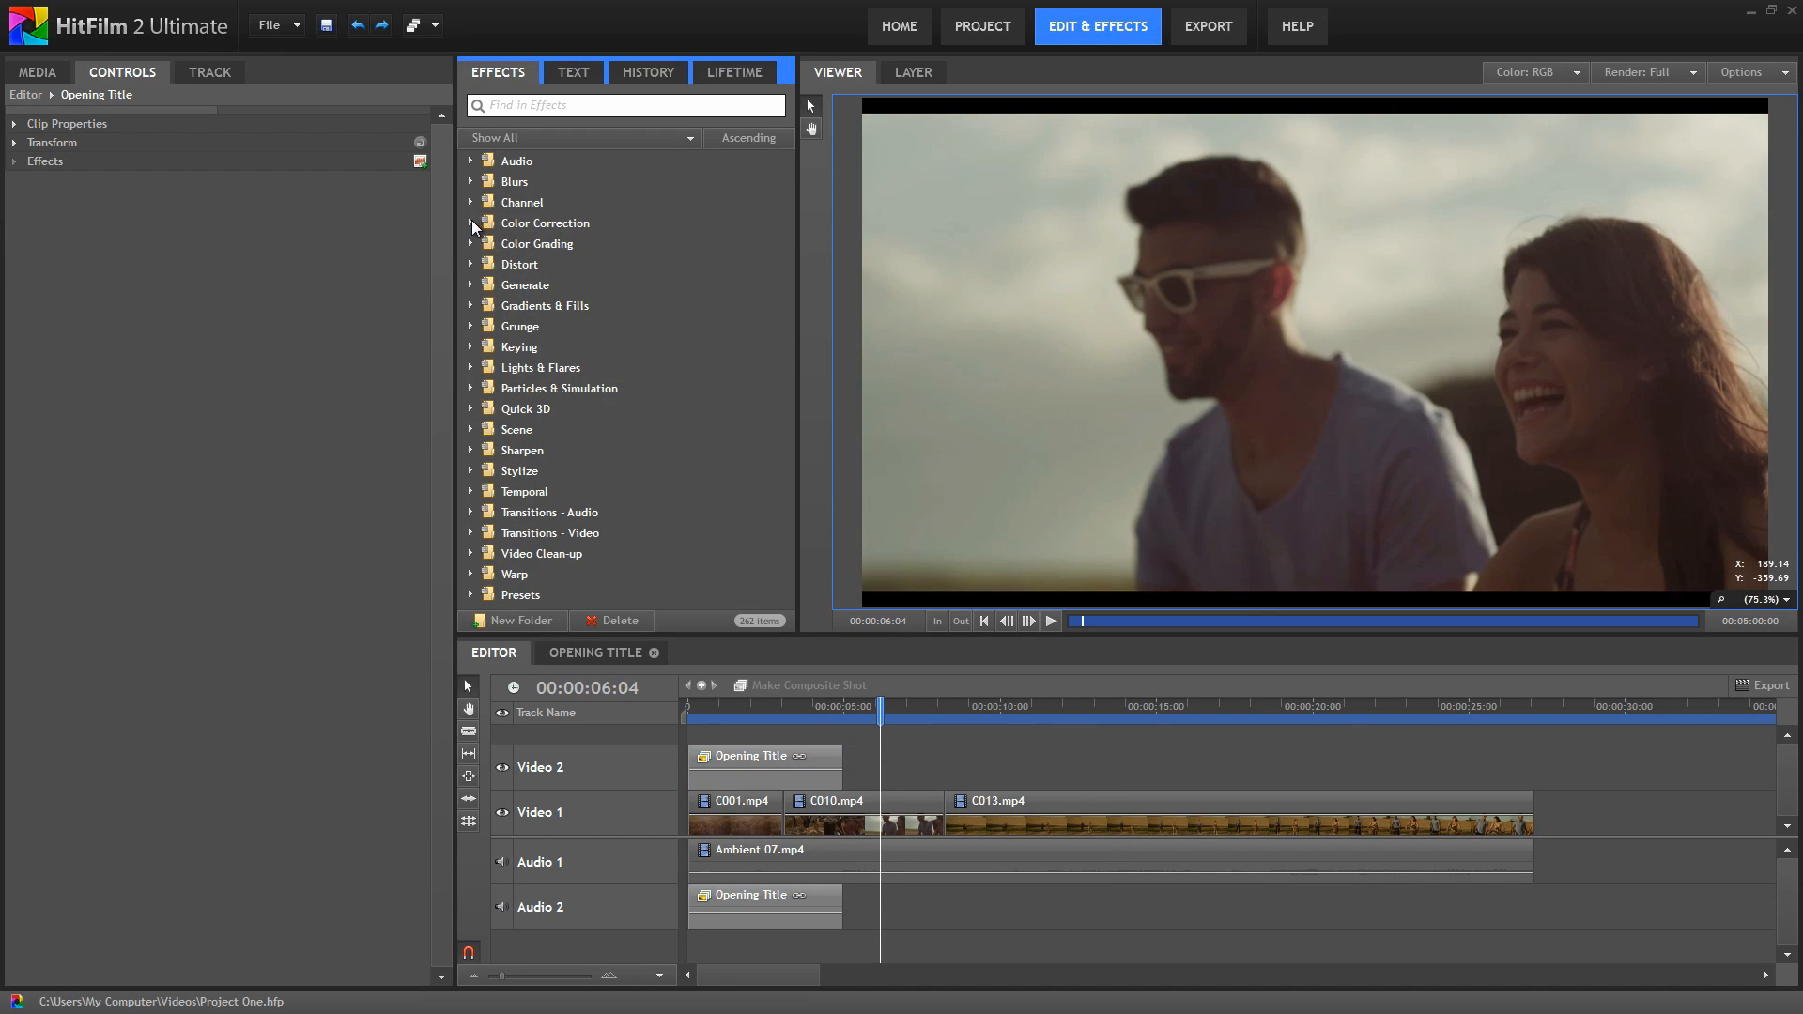
click(470, 223)
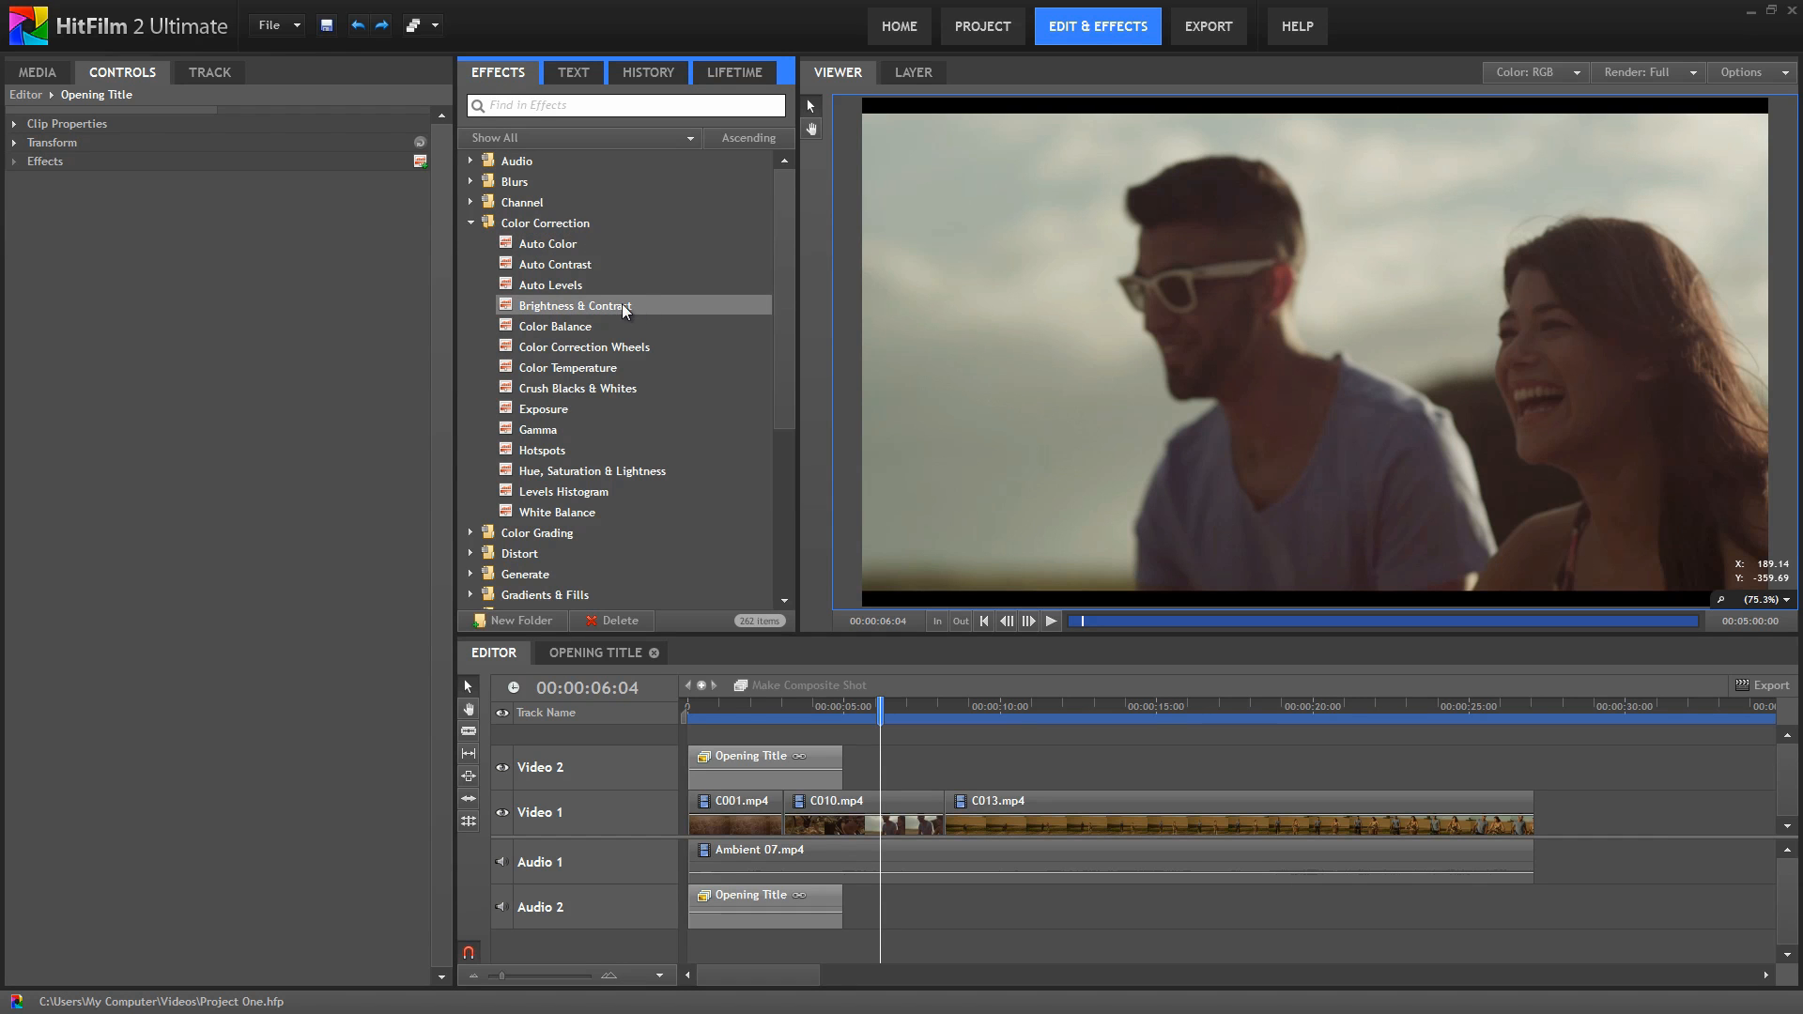
drag(629, 305, 1035, 798)
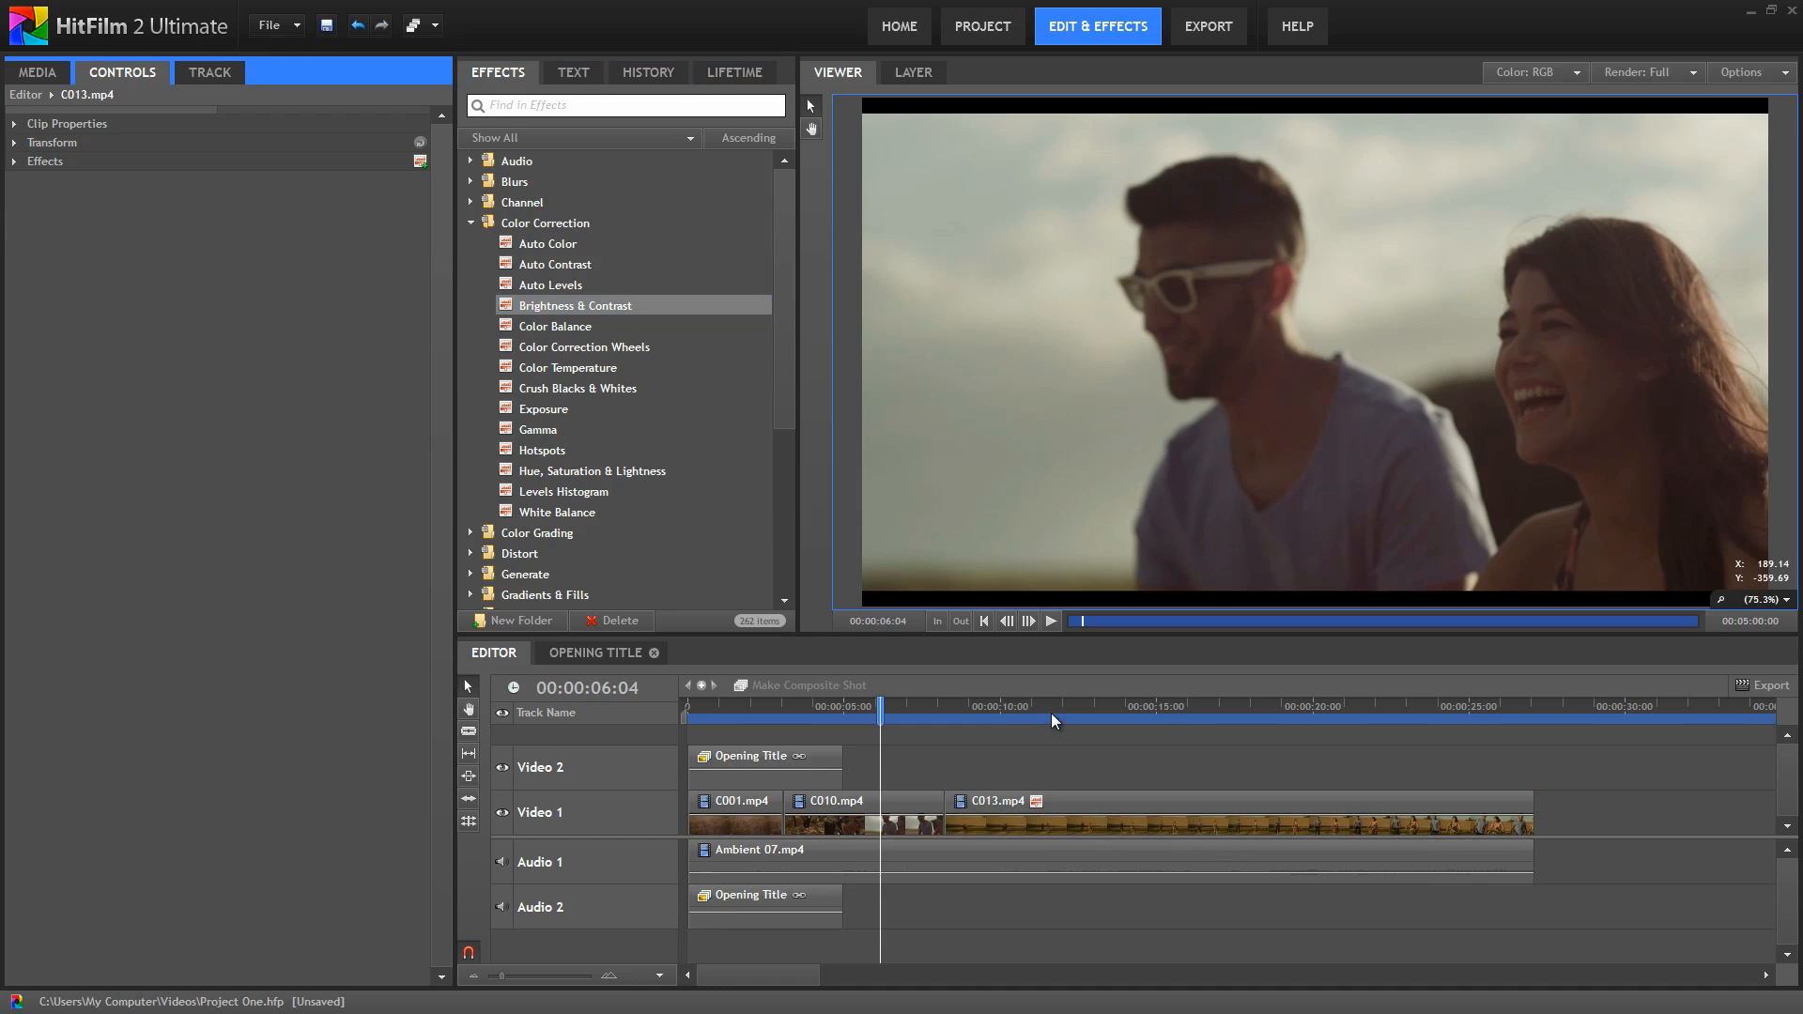
Step: Set the C013.mp4 clip's Brightness & Contrast effect to a contrast of -20, previewing the frame at 00:00:11:19
click(1054, 705)
click(1465, 342)
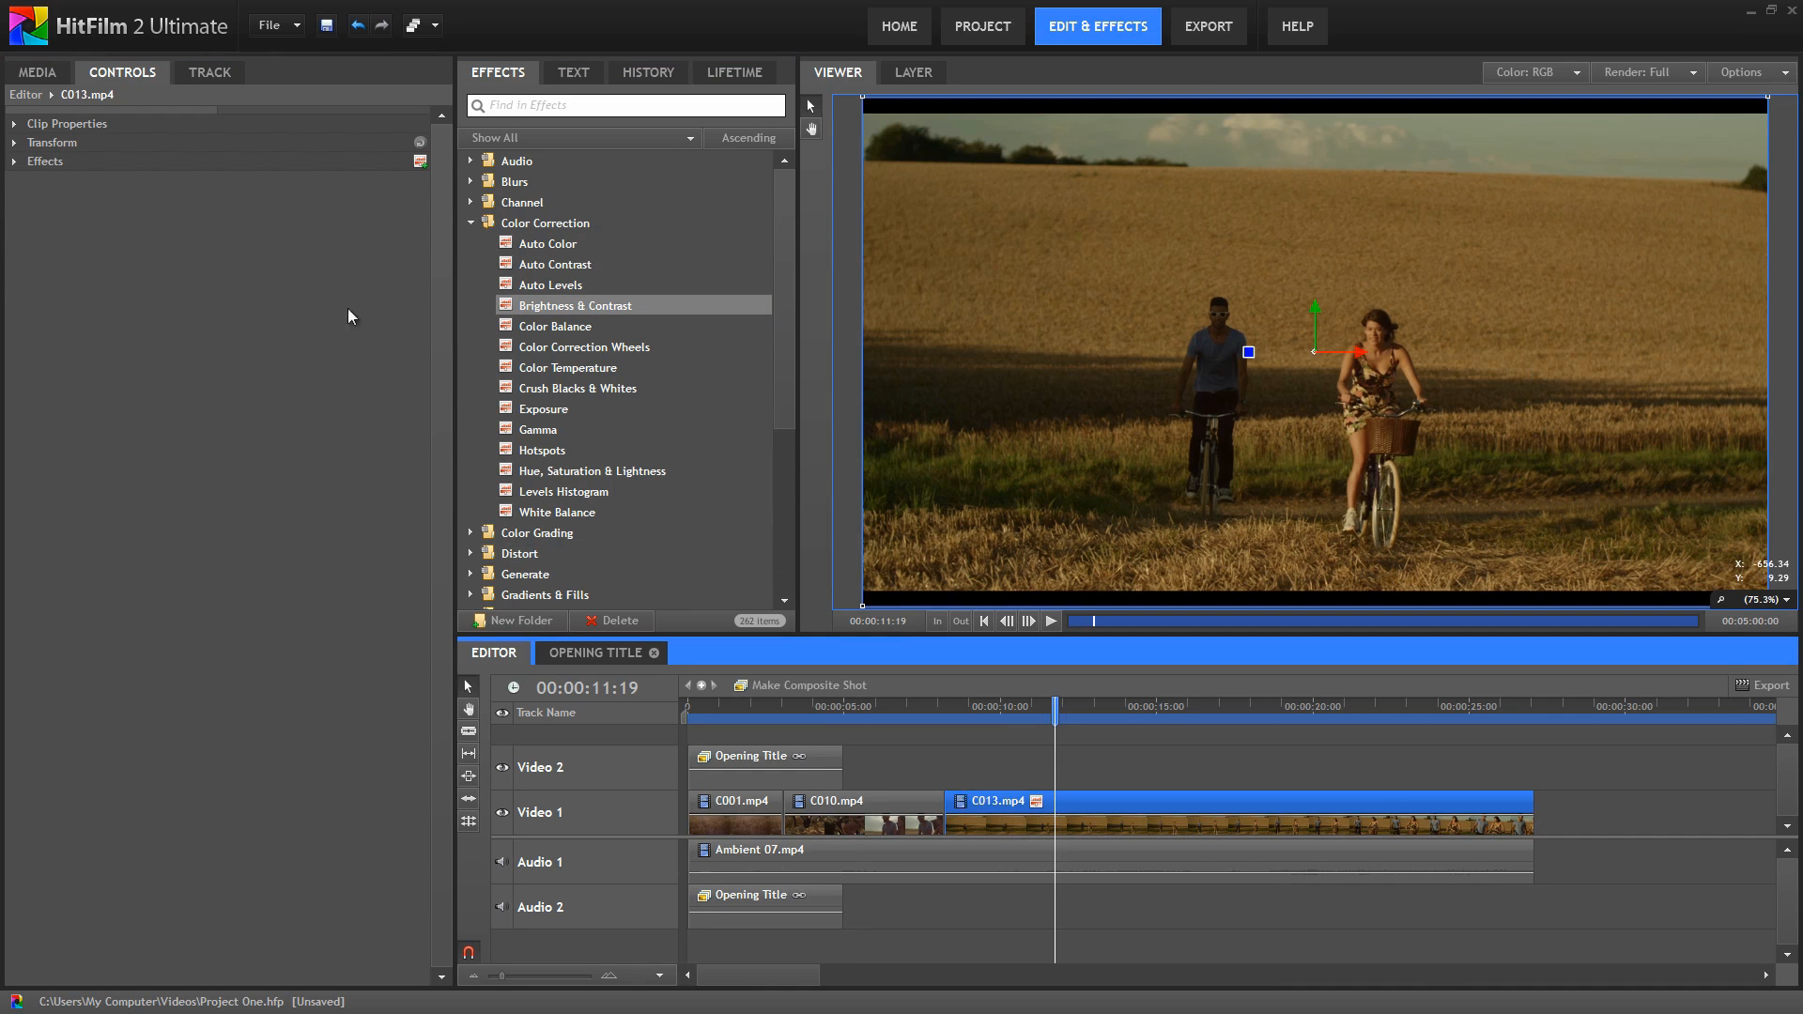
click(14, 163)
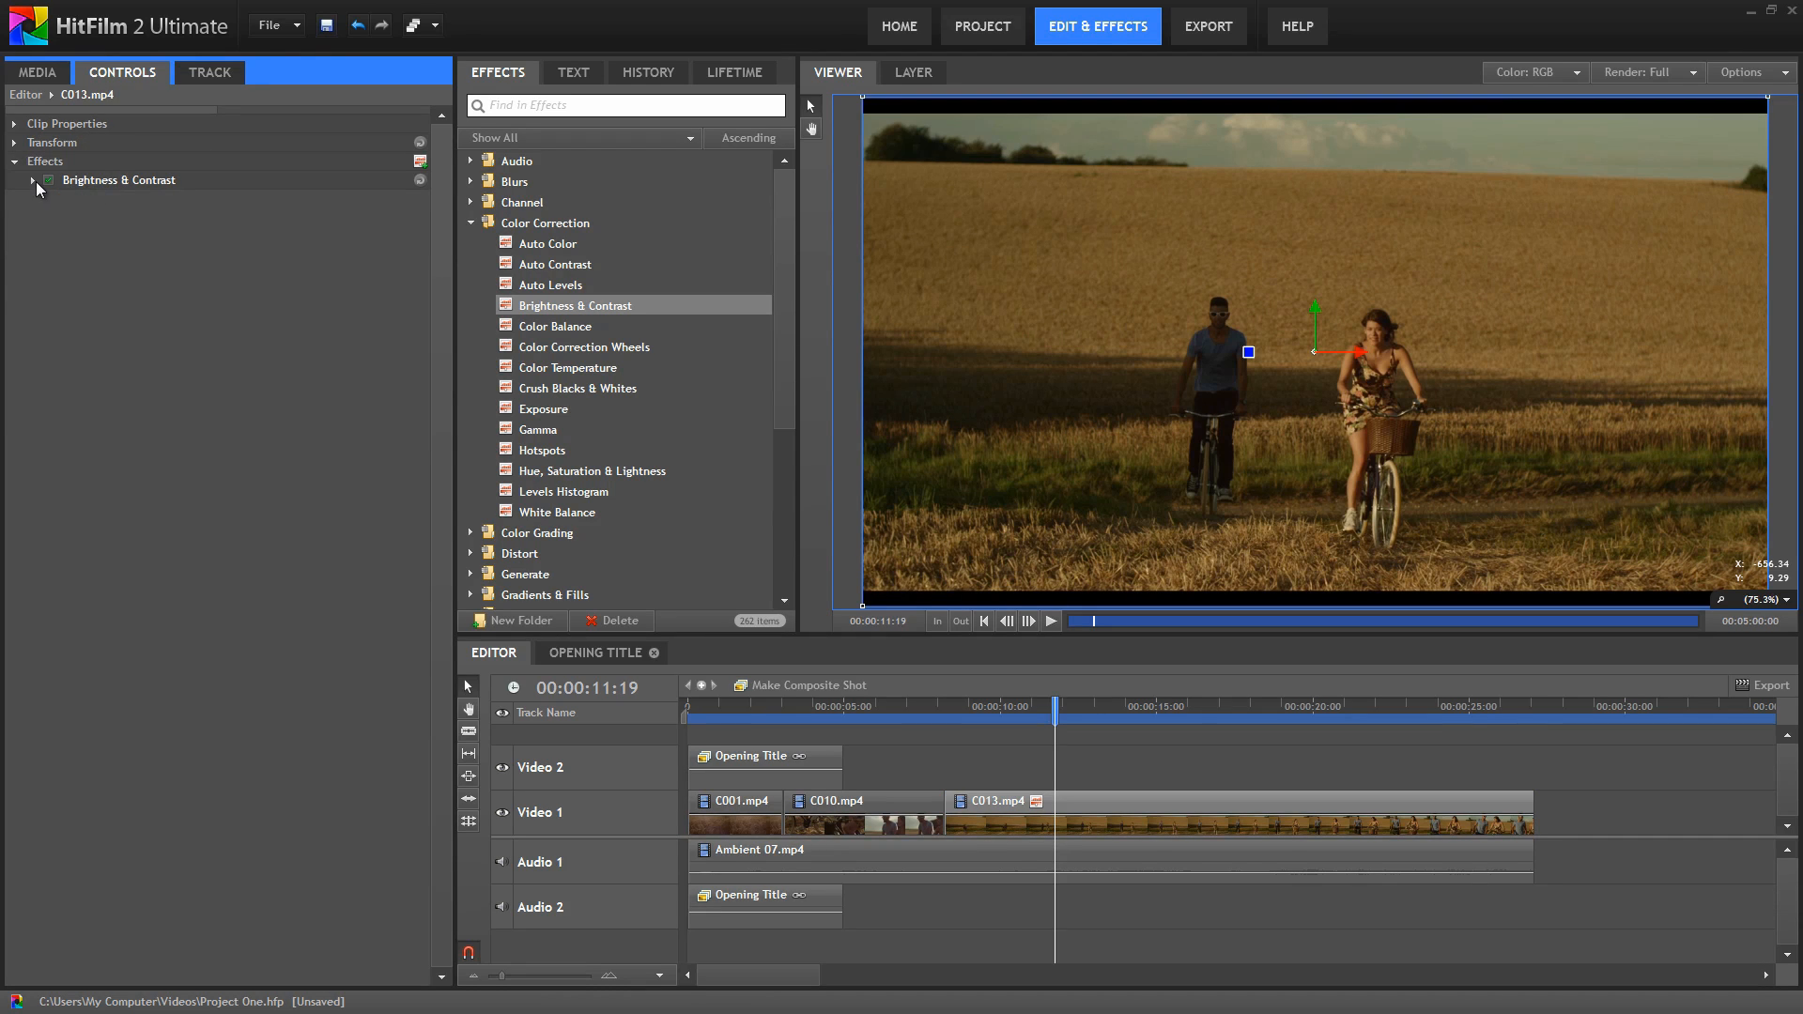
click(32, 181)
drag(294, 217, 280, 219)
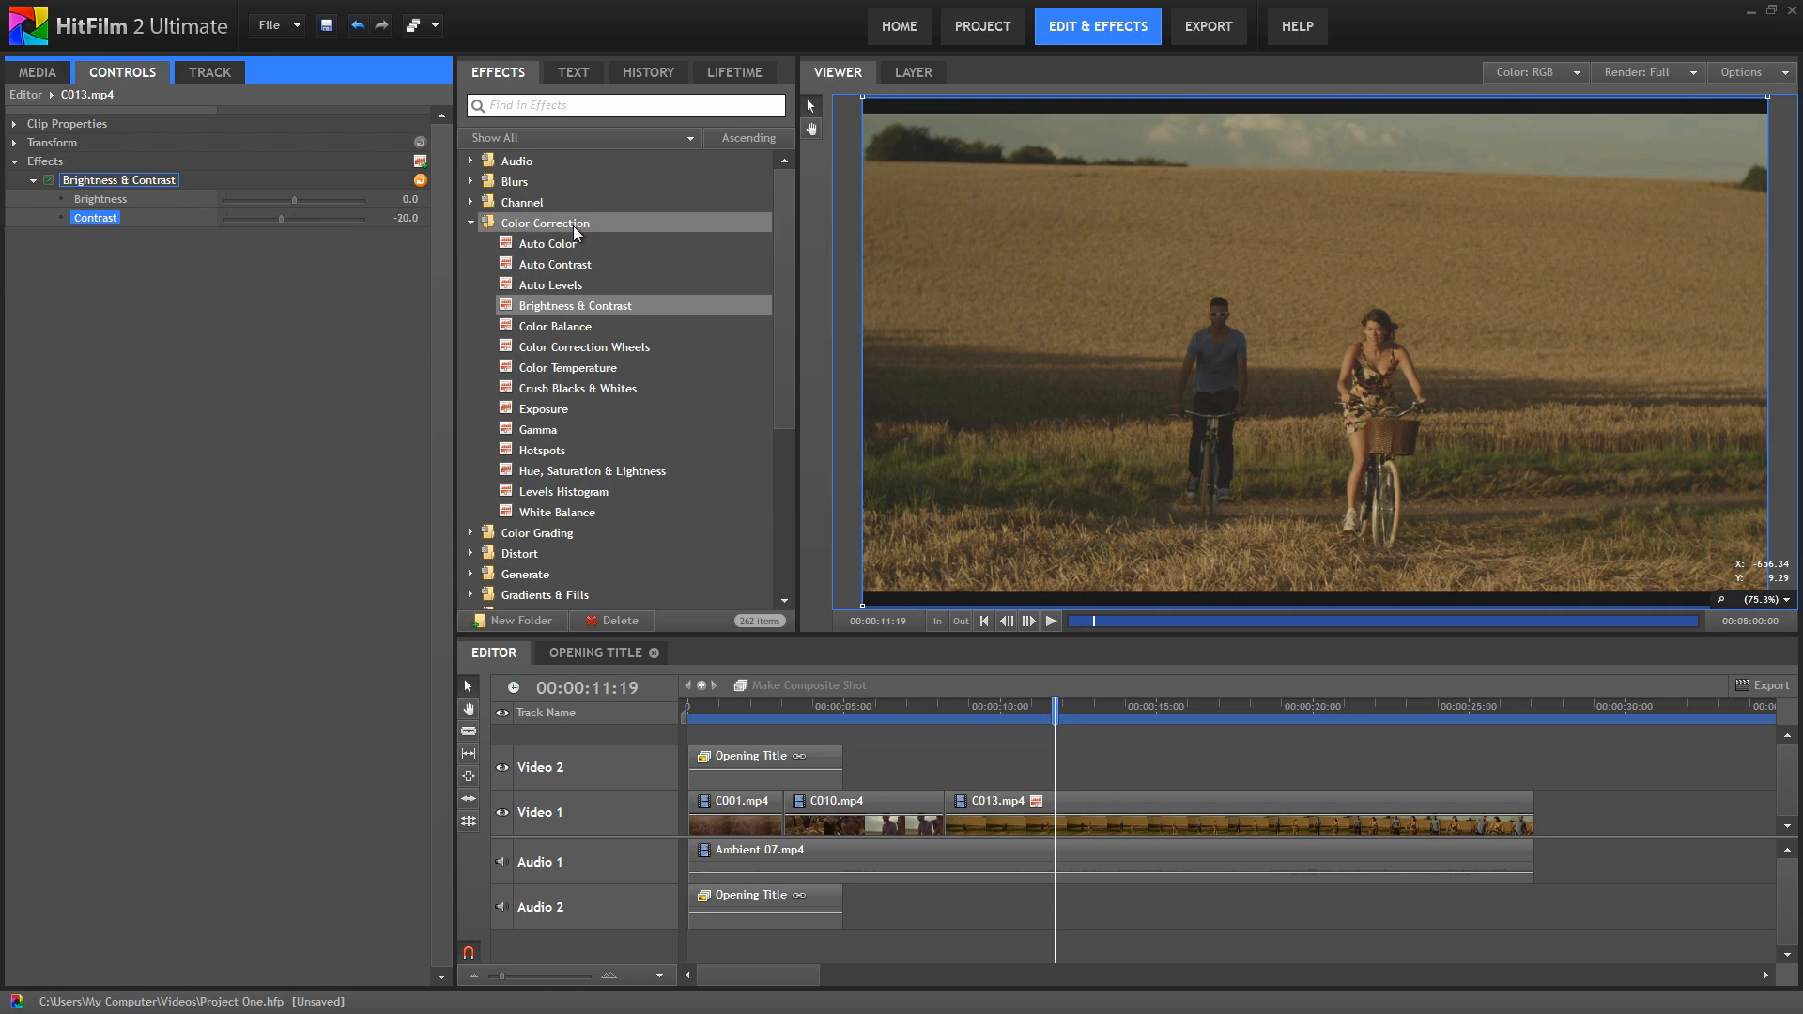
Step: Re-enter -20 as the contrast of the C013.mp4 clip's Brightness & Contrast effect and preview the frame at 00:00:12:05
click(404, 218)
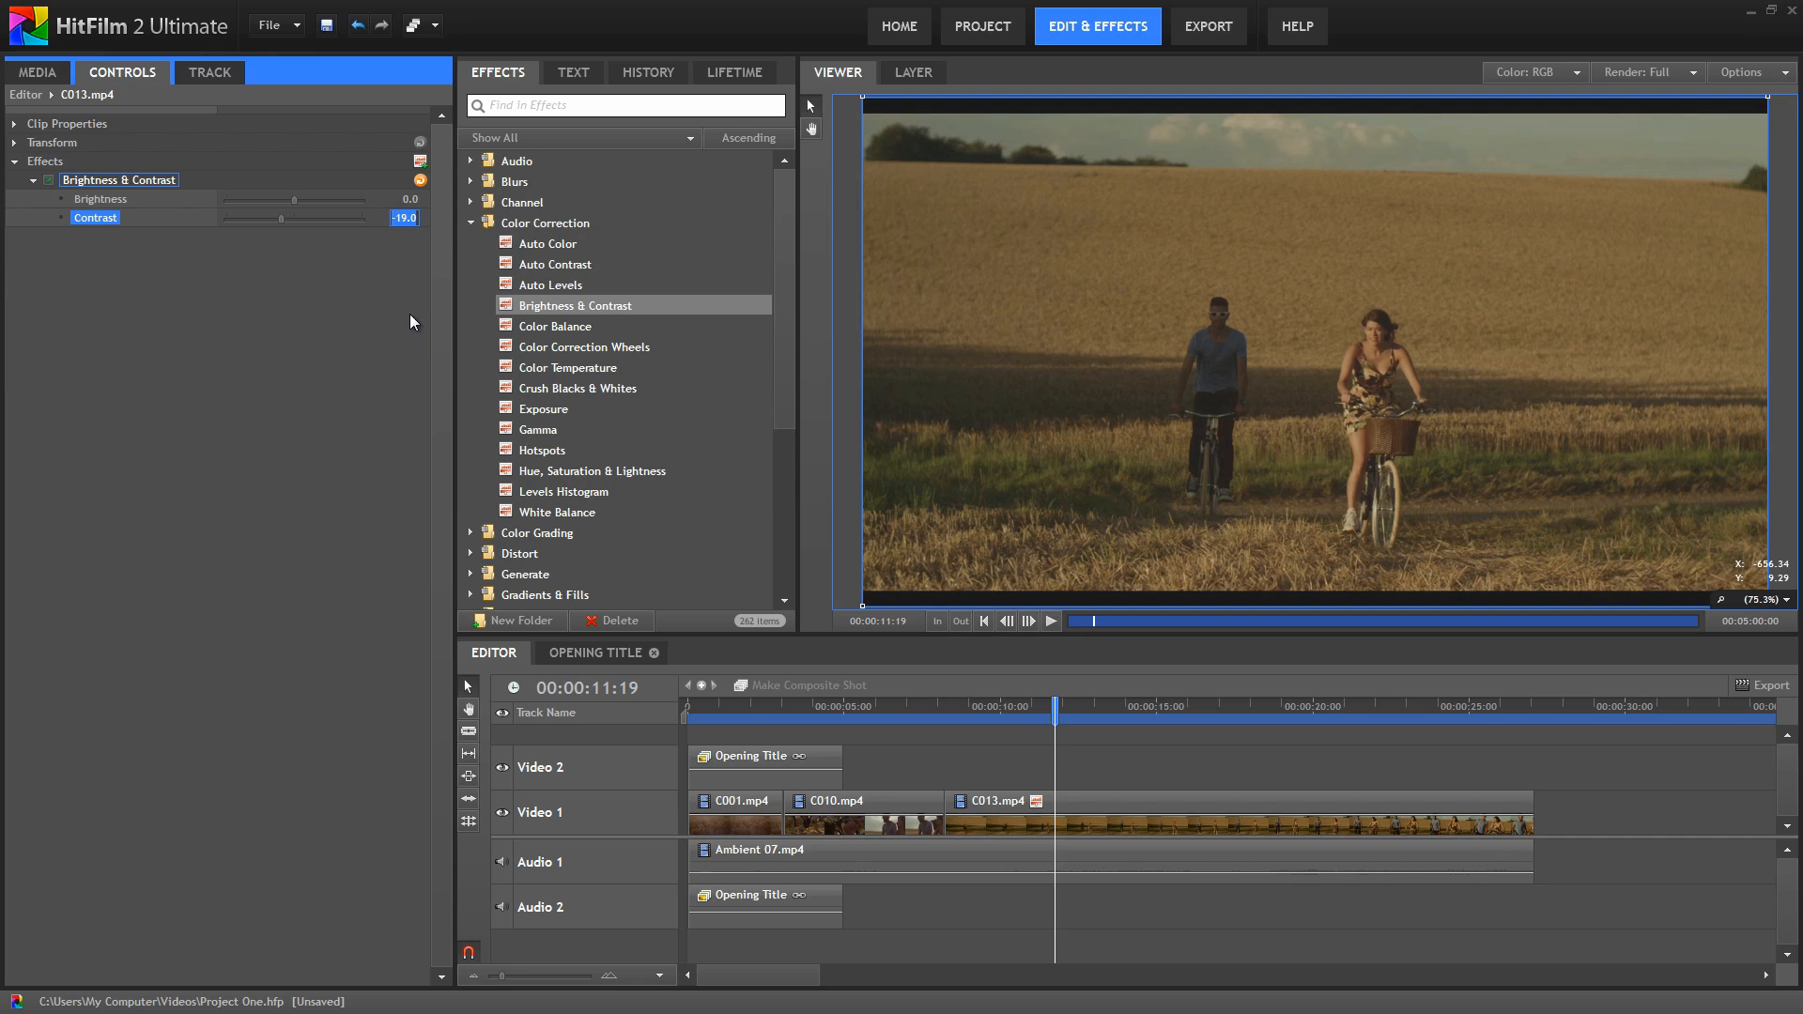
text(-20)
key(Return)
mouse_move(1056, 713)
mouse_down()
mouse_move(869, 729)
mouse_move(1066, 737)
mouse_up()
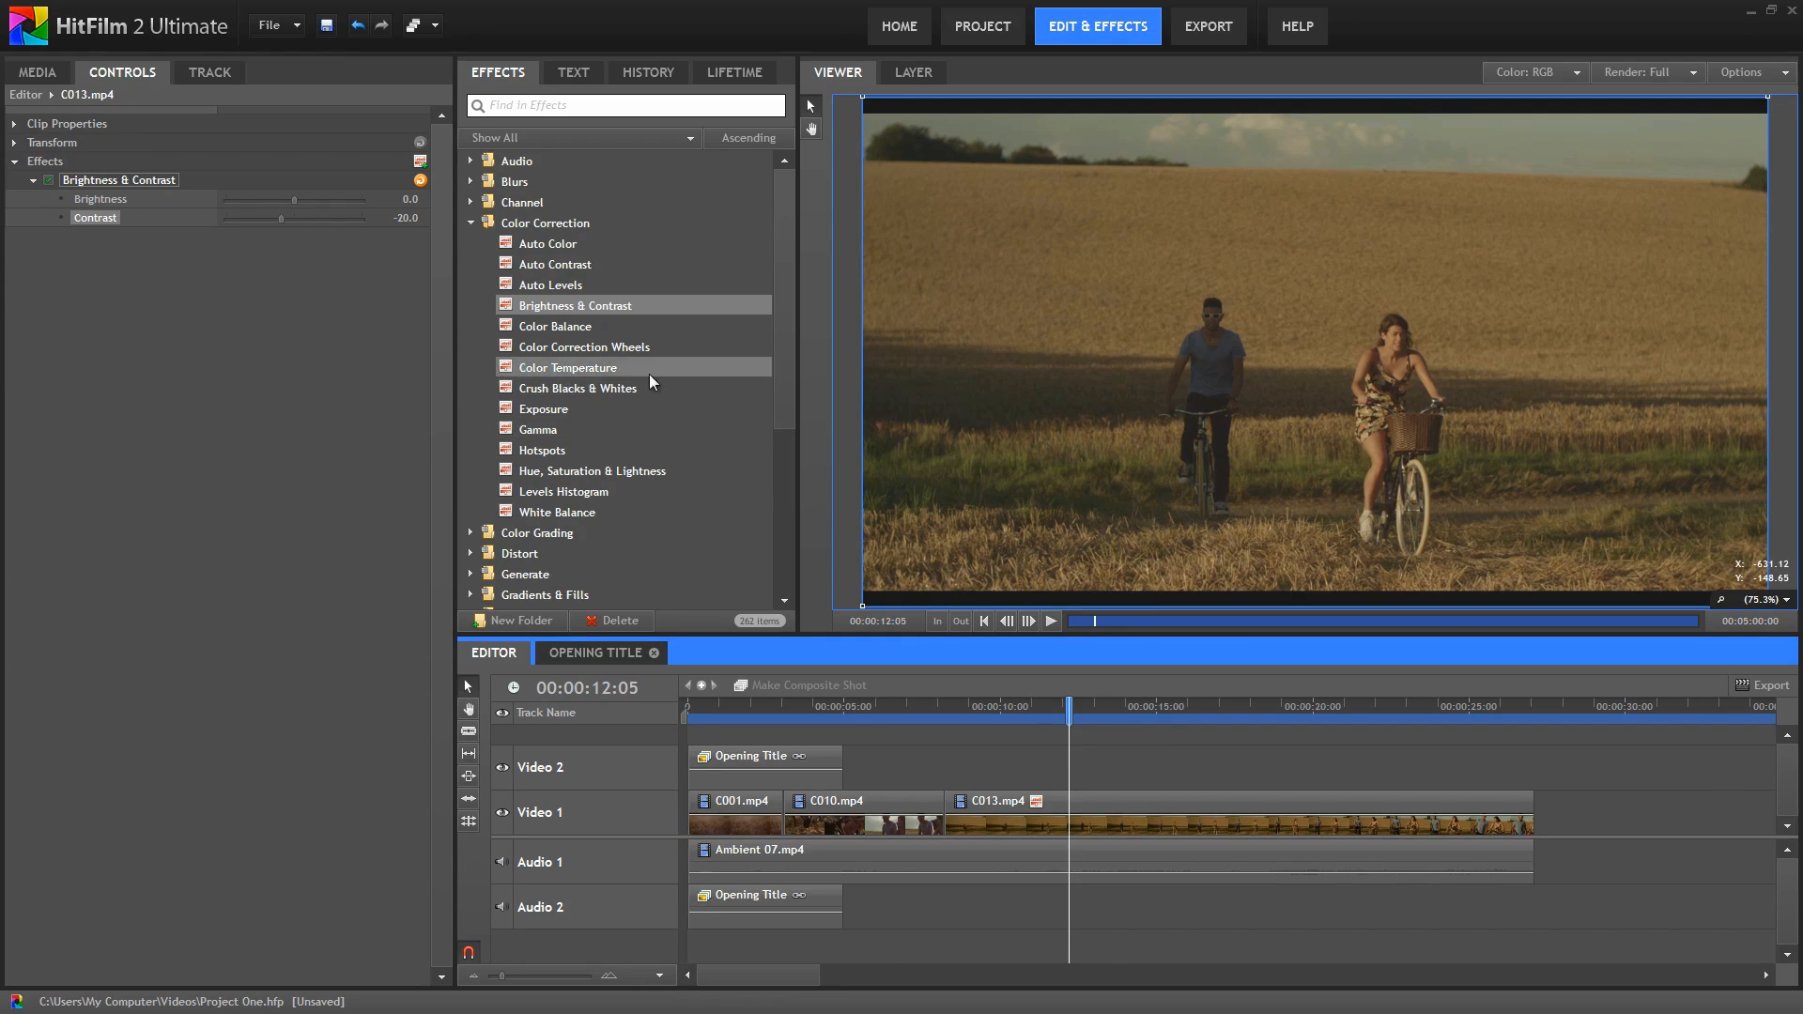
Step: Apply the Hue, Saturation & Lightness colour correction effect to the C013.mp4 clip and expand its Master settings
drag(560, 472, 1016, 801)
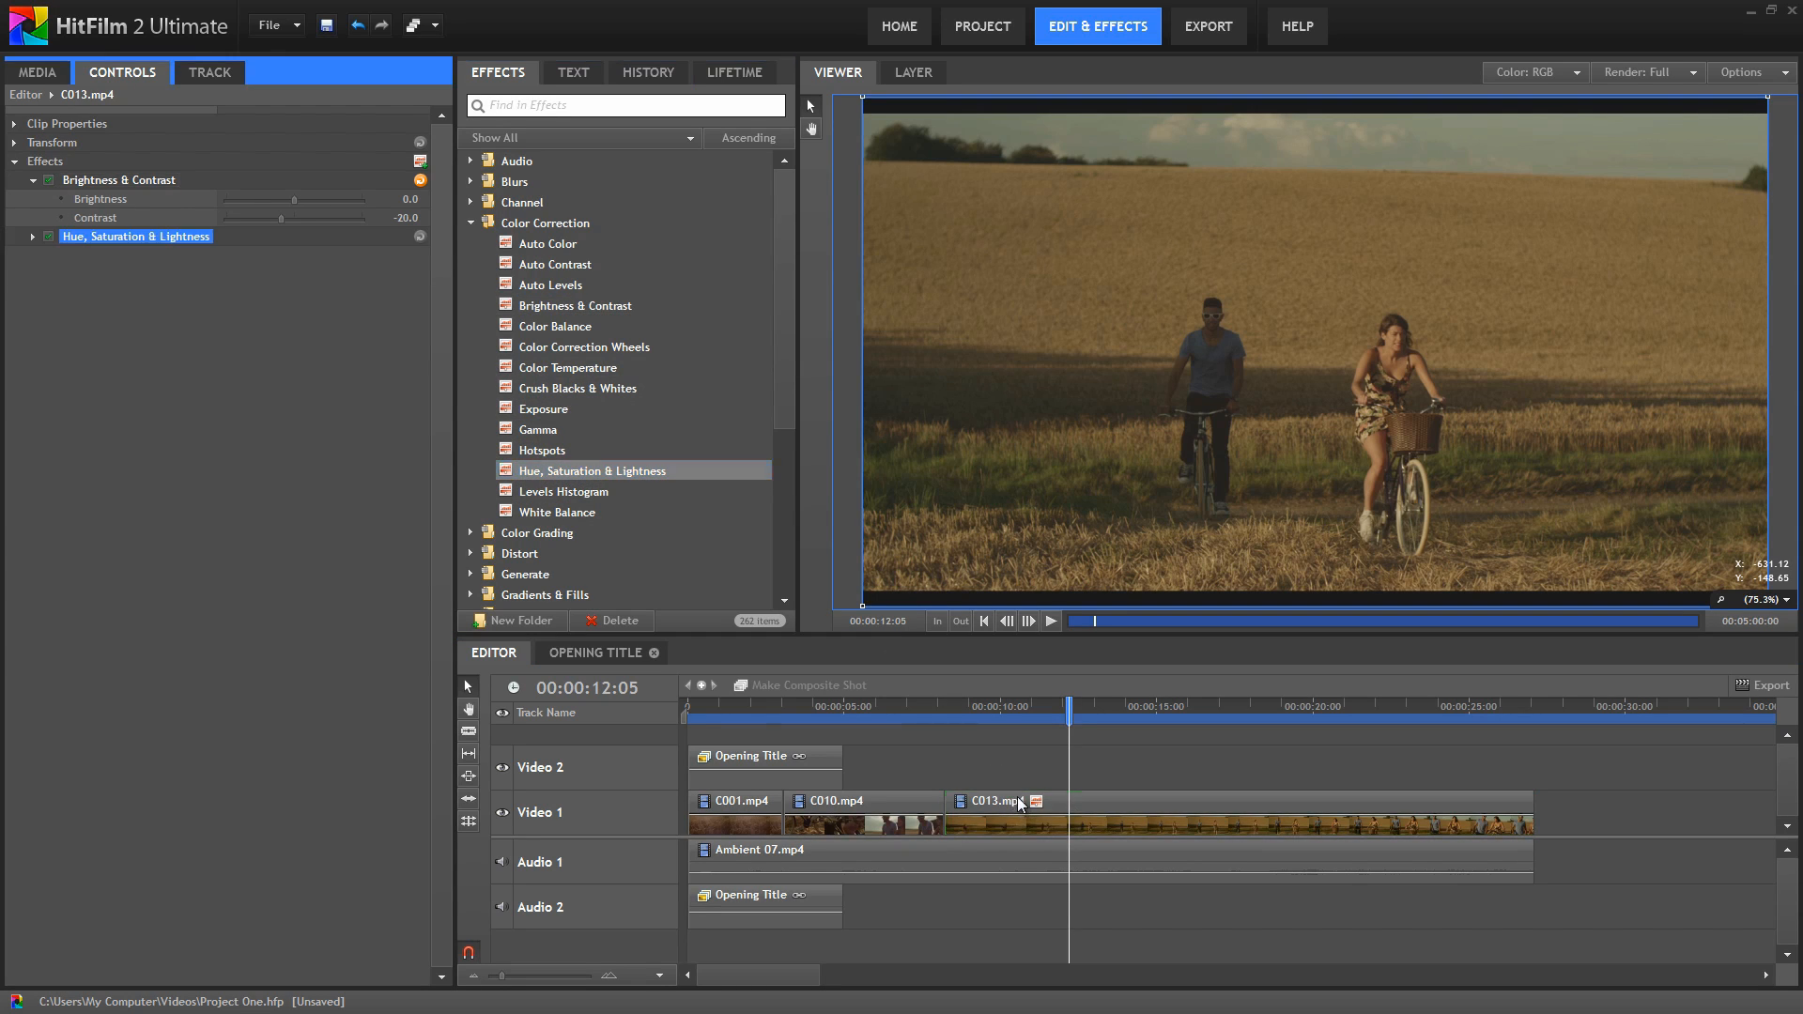
click(33, 237)
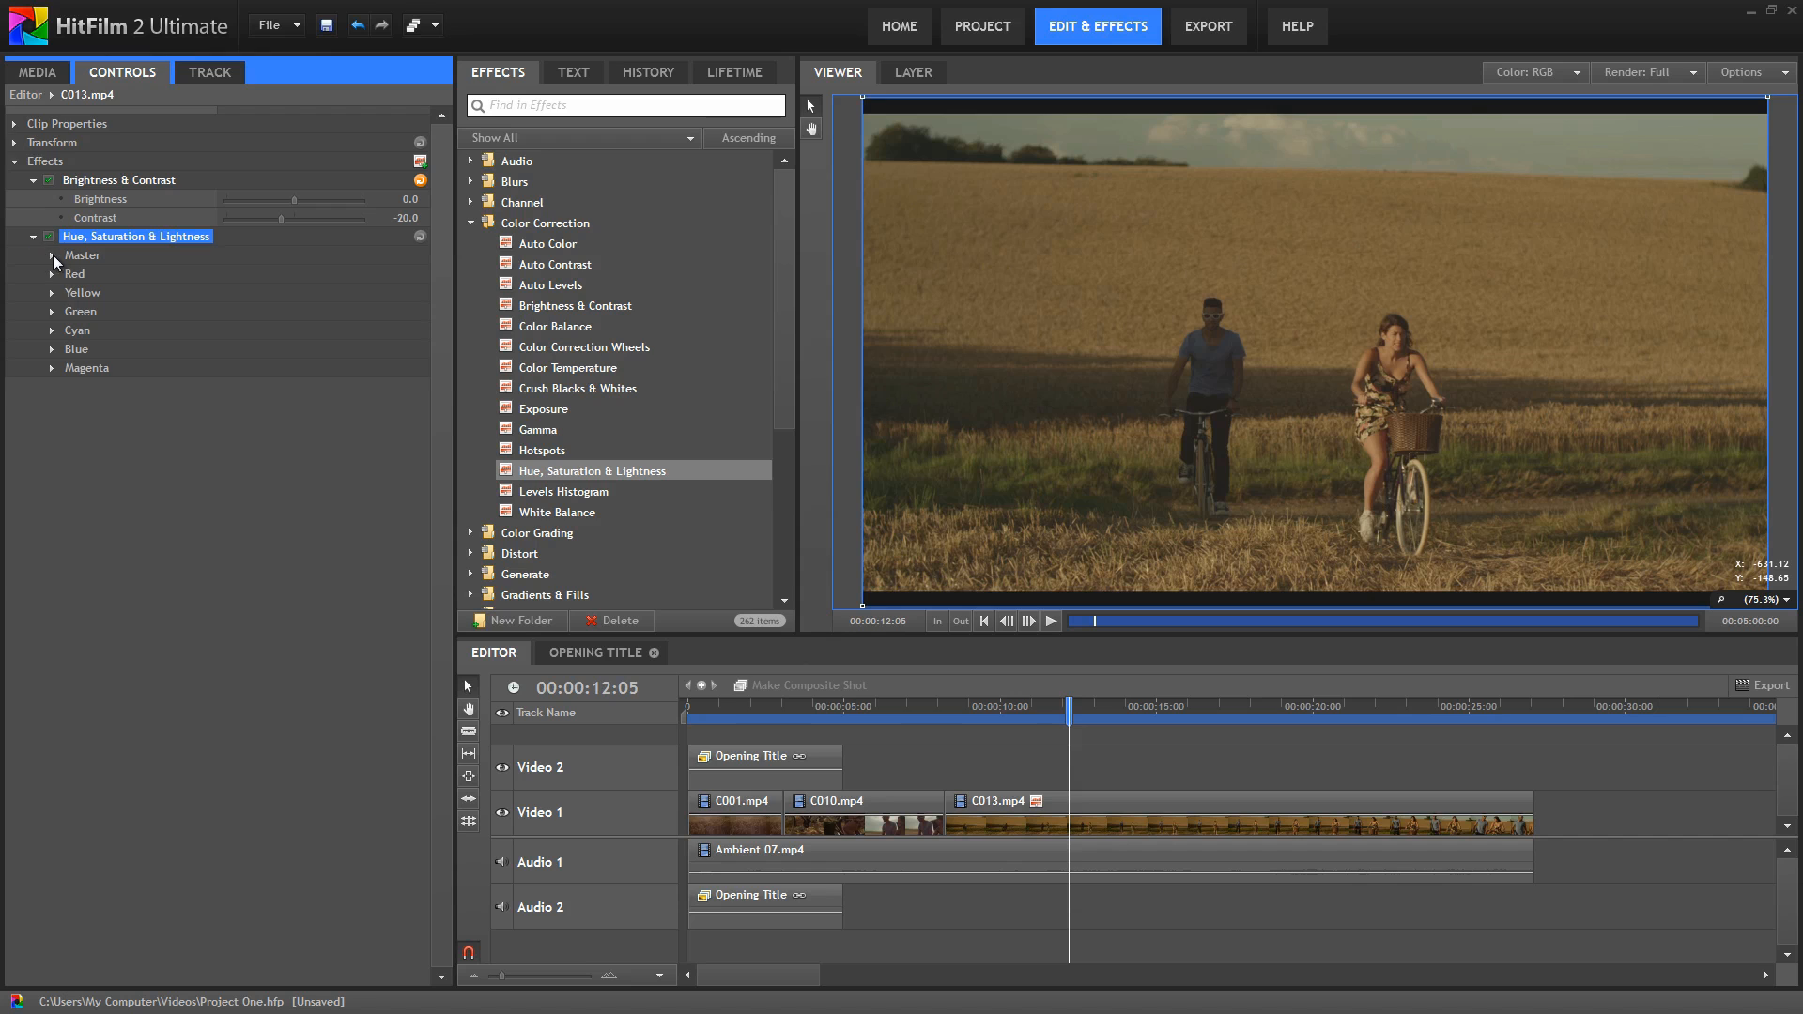
click(52, 255)
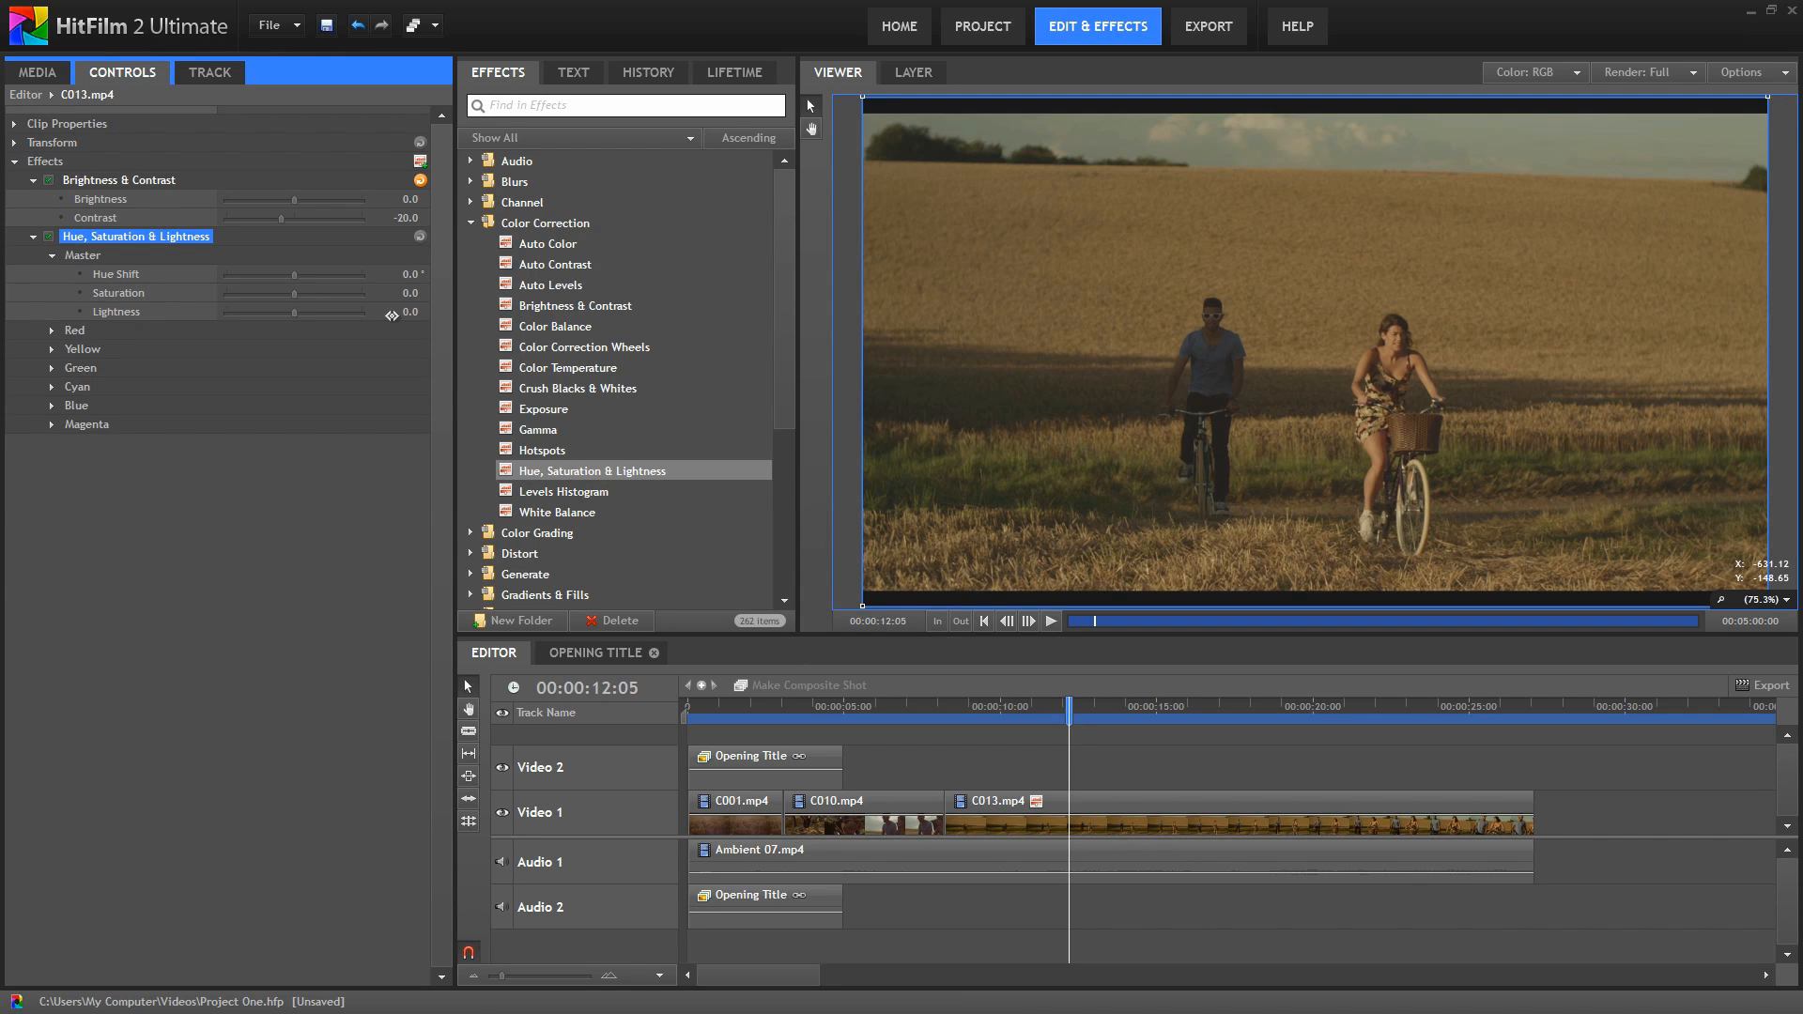
Step: Set the C013.mp4 clip's master saturation to -20, preview the frame at 00:00:11:07, and save the project
drag(409, 293, 381, 293)
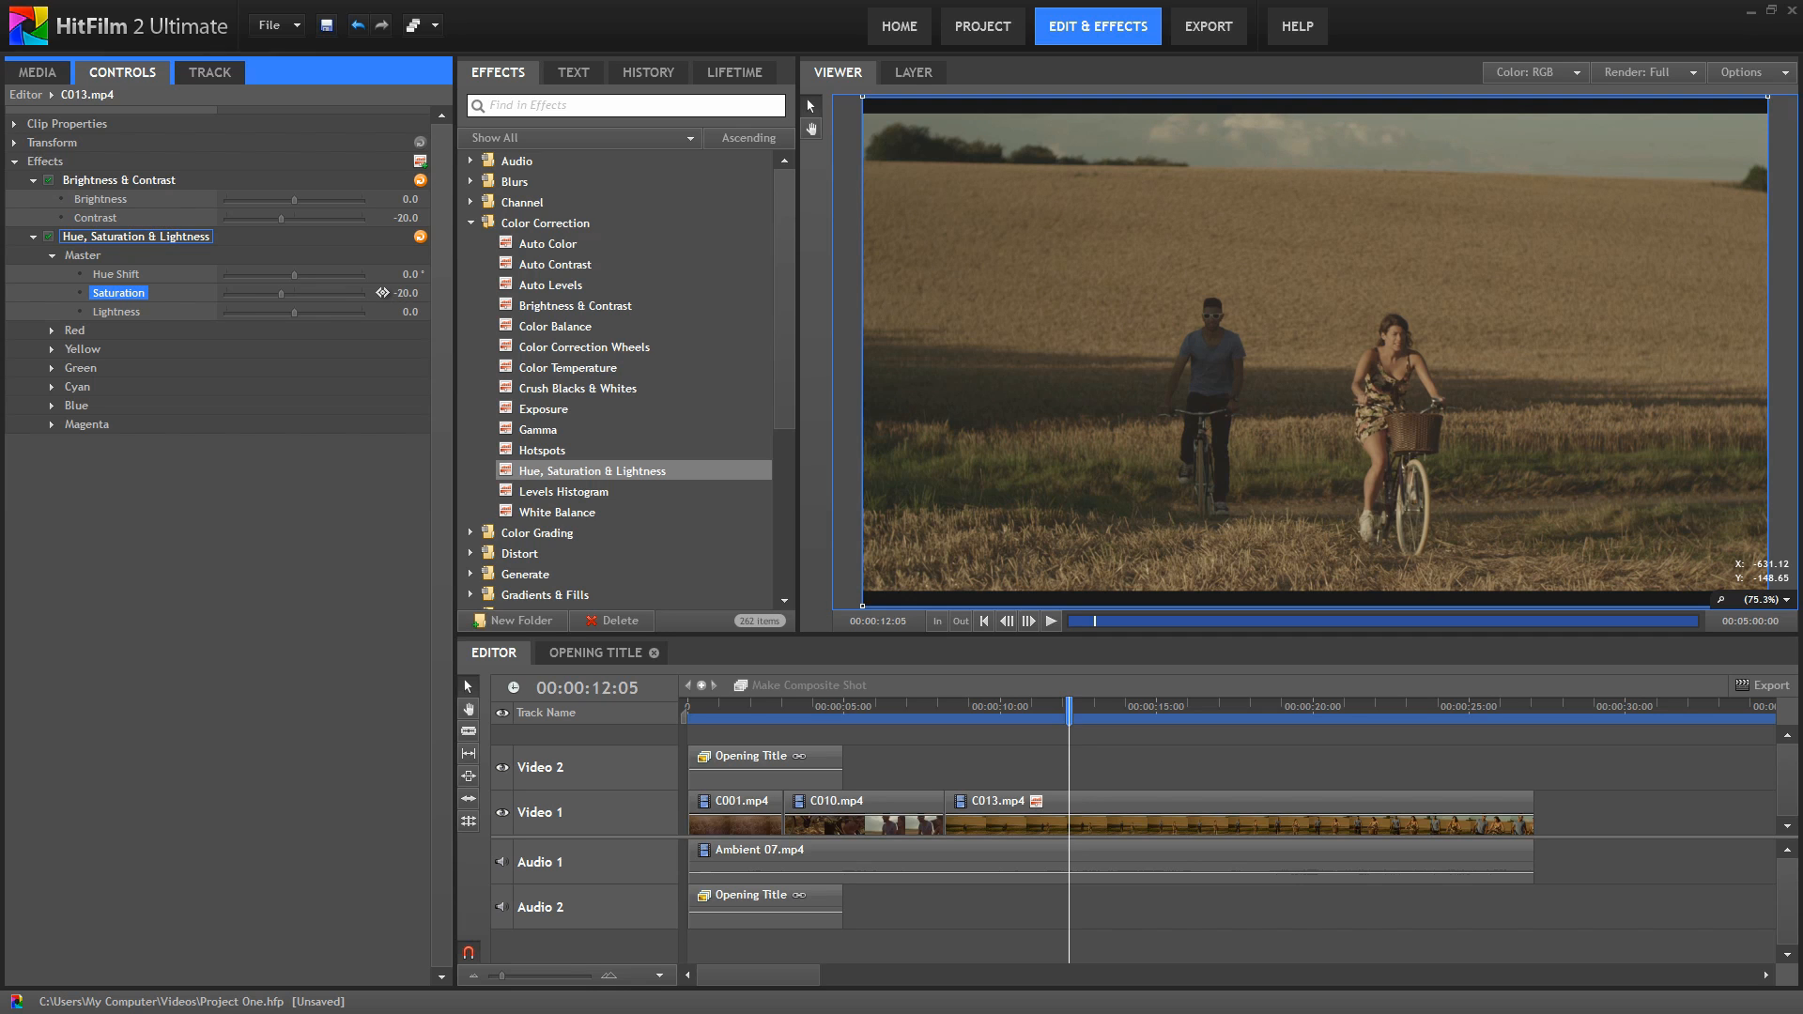
mouse_move(1068, 710)
mouse_down()
mouse_move(859, 723)
mouse_move(1136, 741)
mouse_move(1040, 715)
mouse_up()
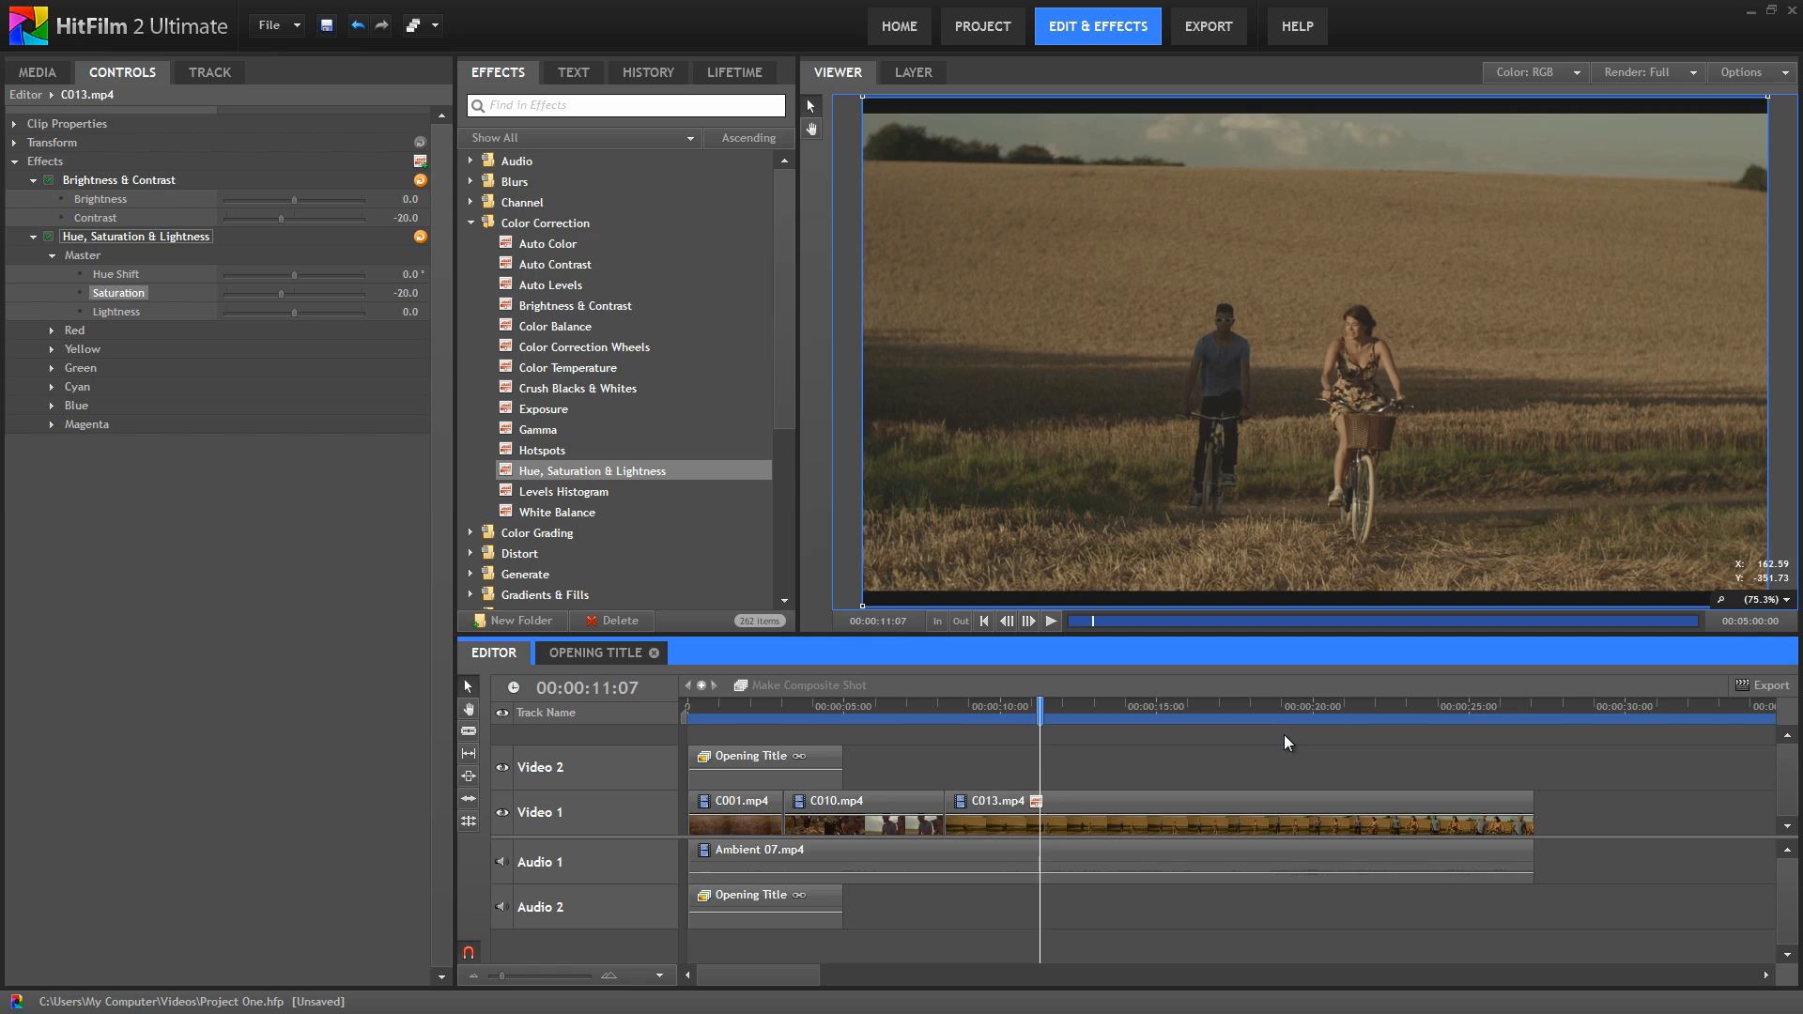
key(ctrl+s)
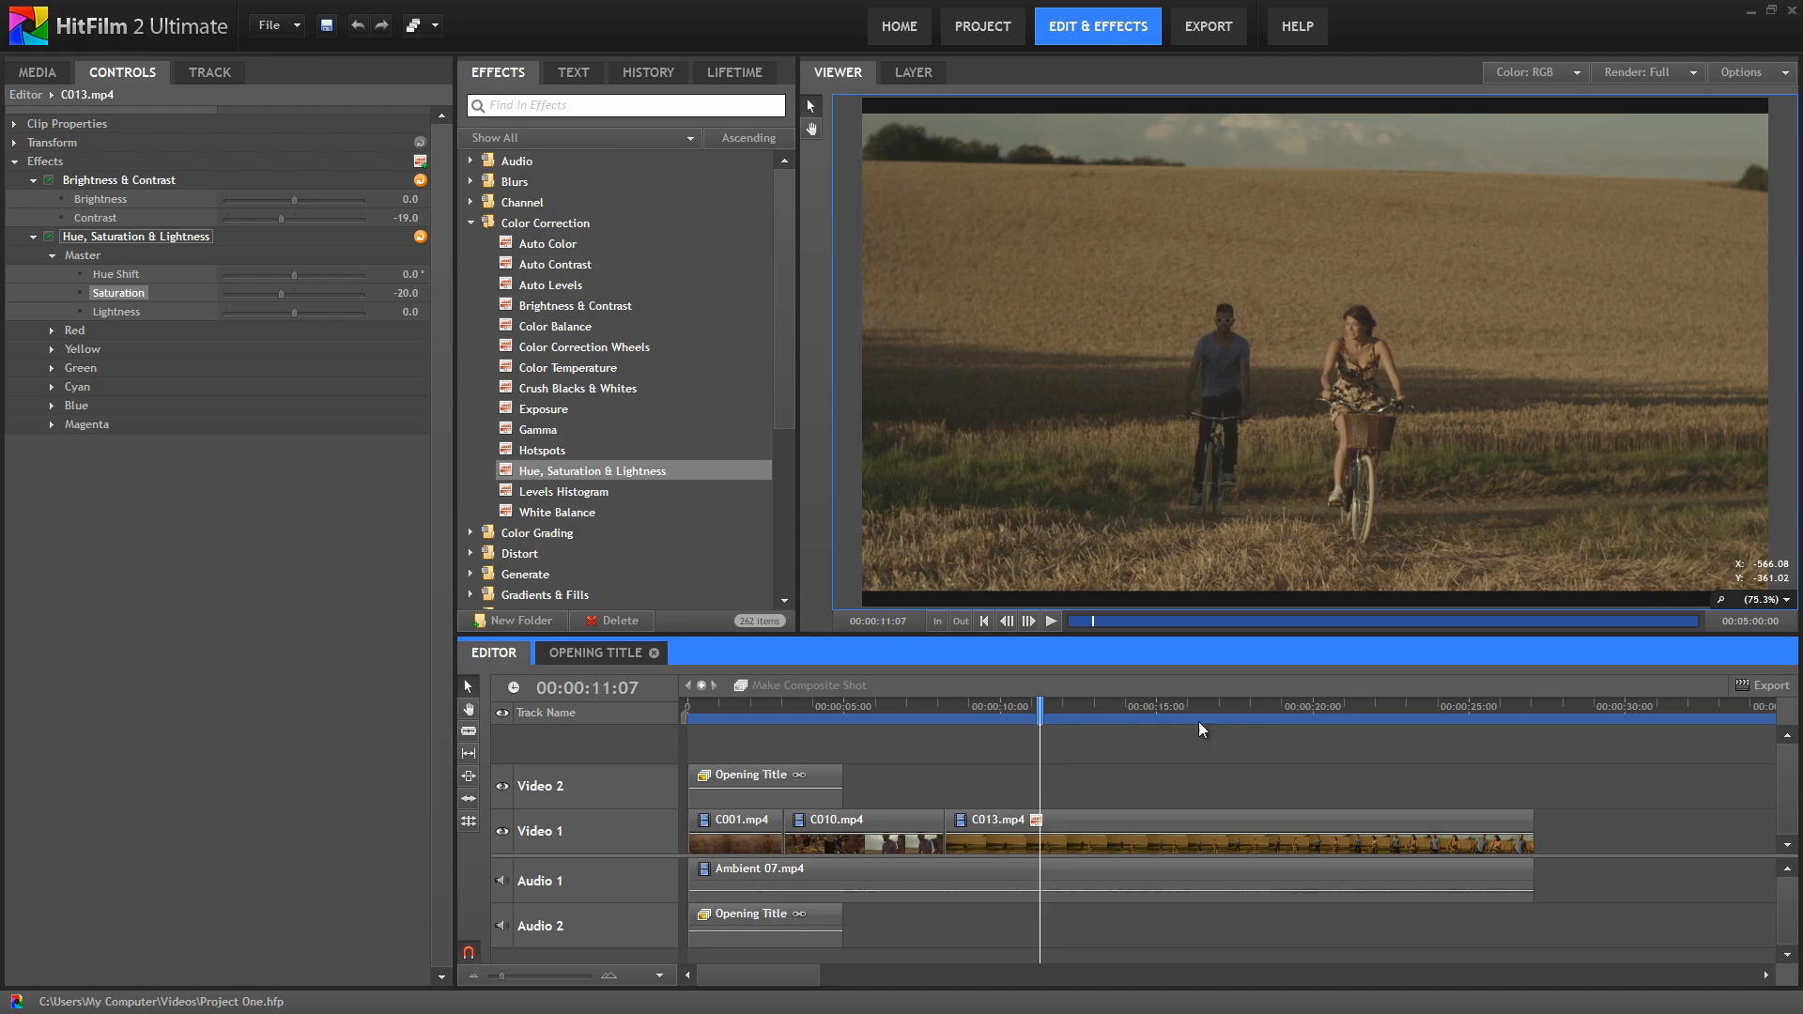
click(42, 75)
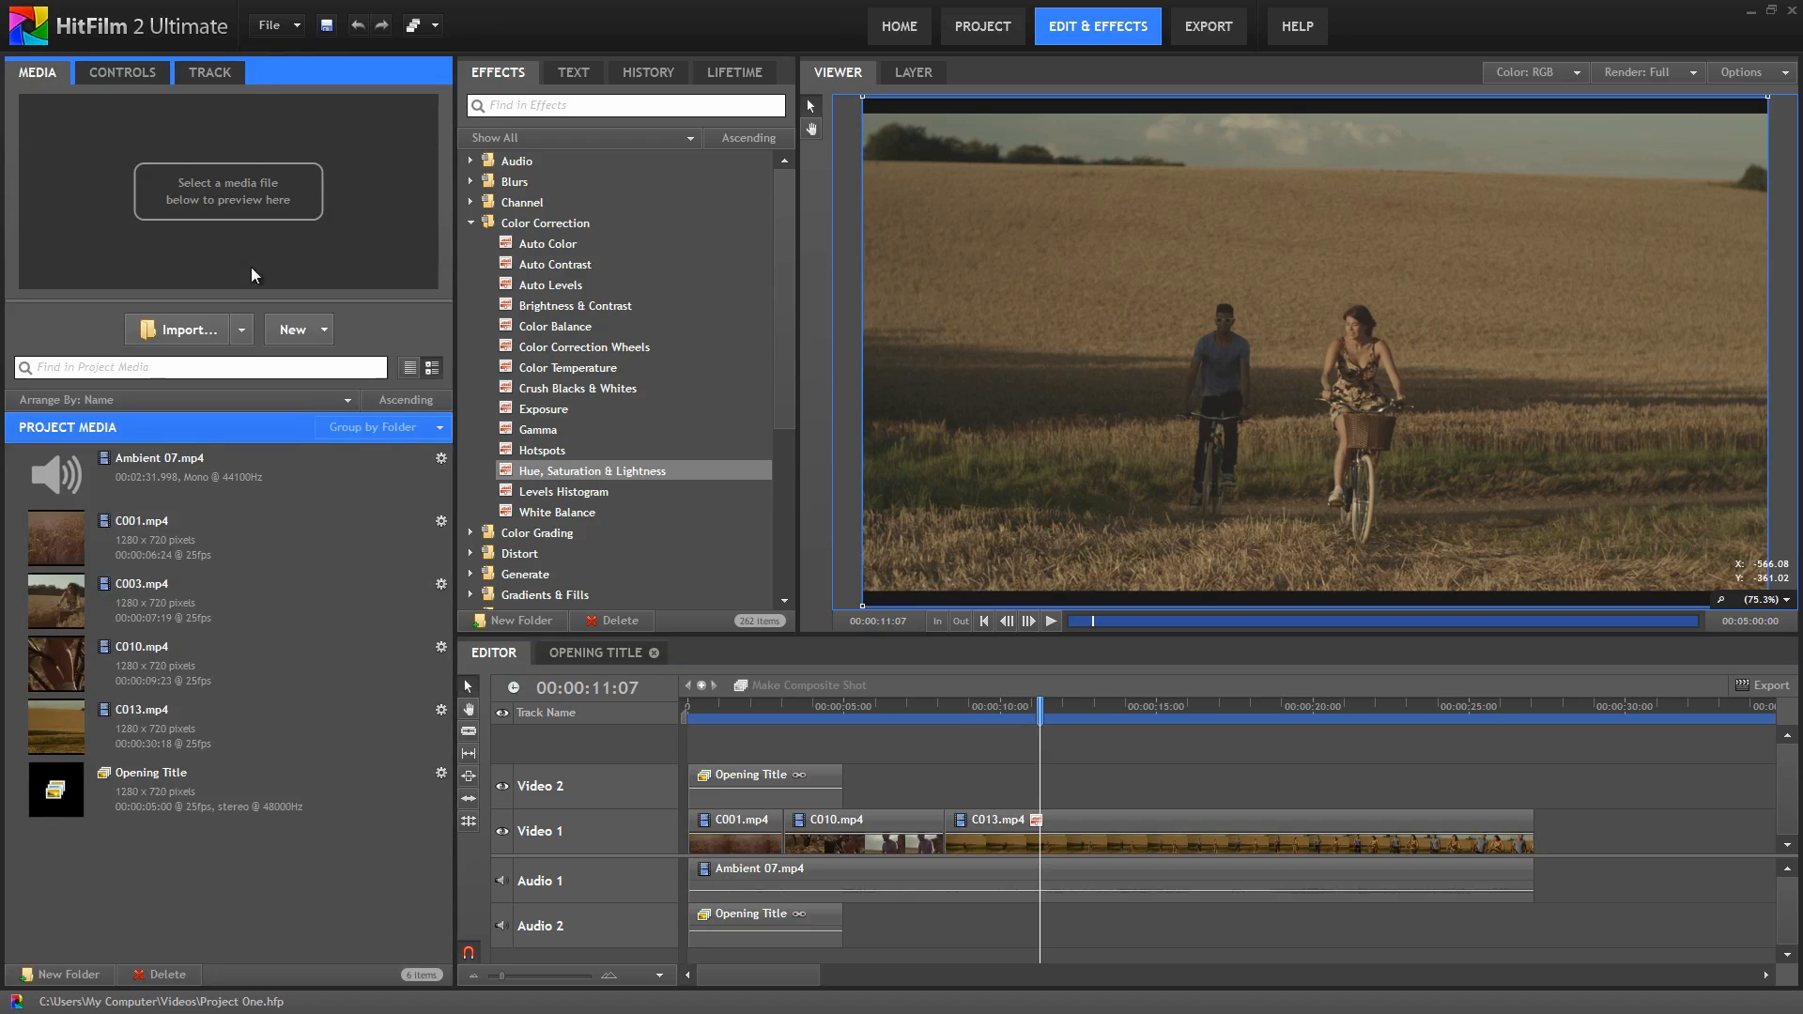
click(321, 330)
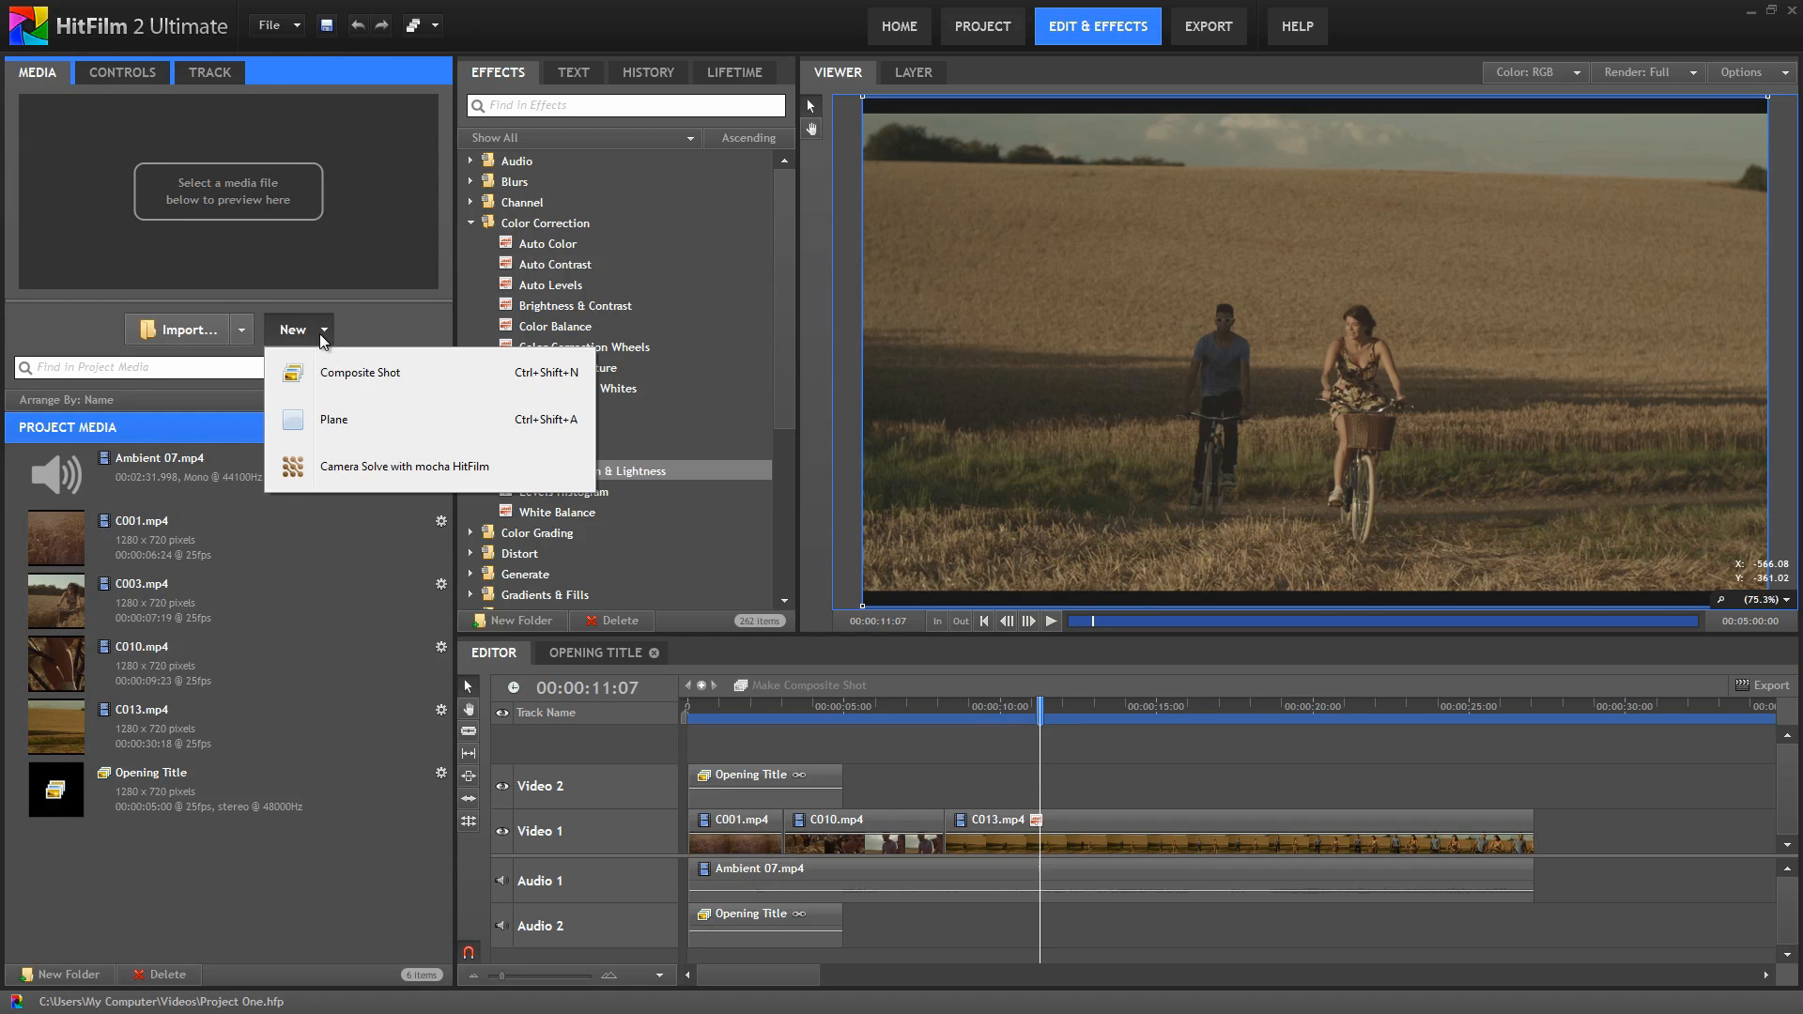
click(321, 333)
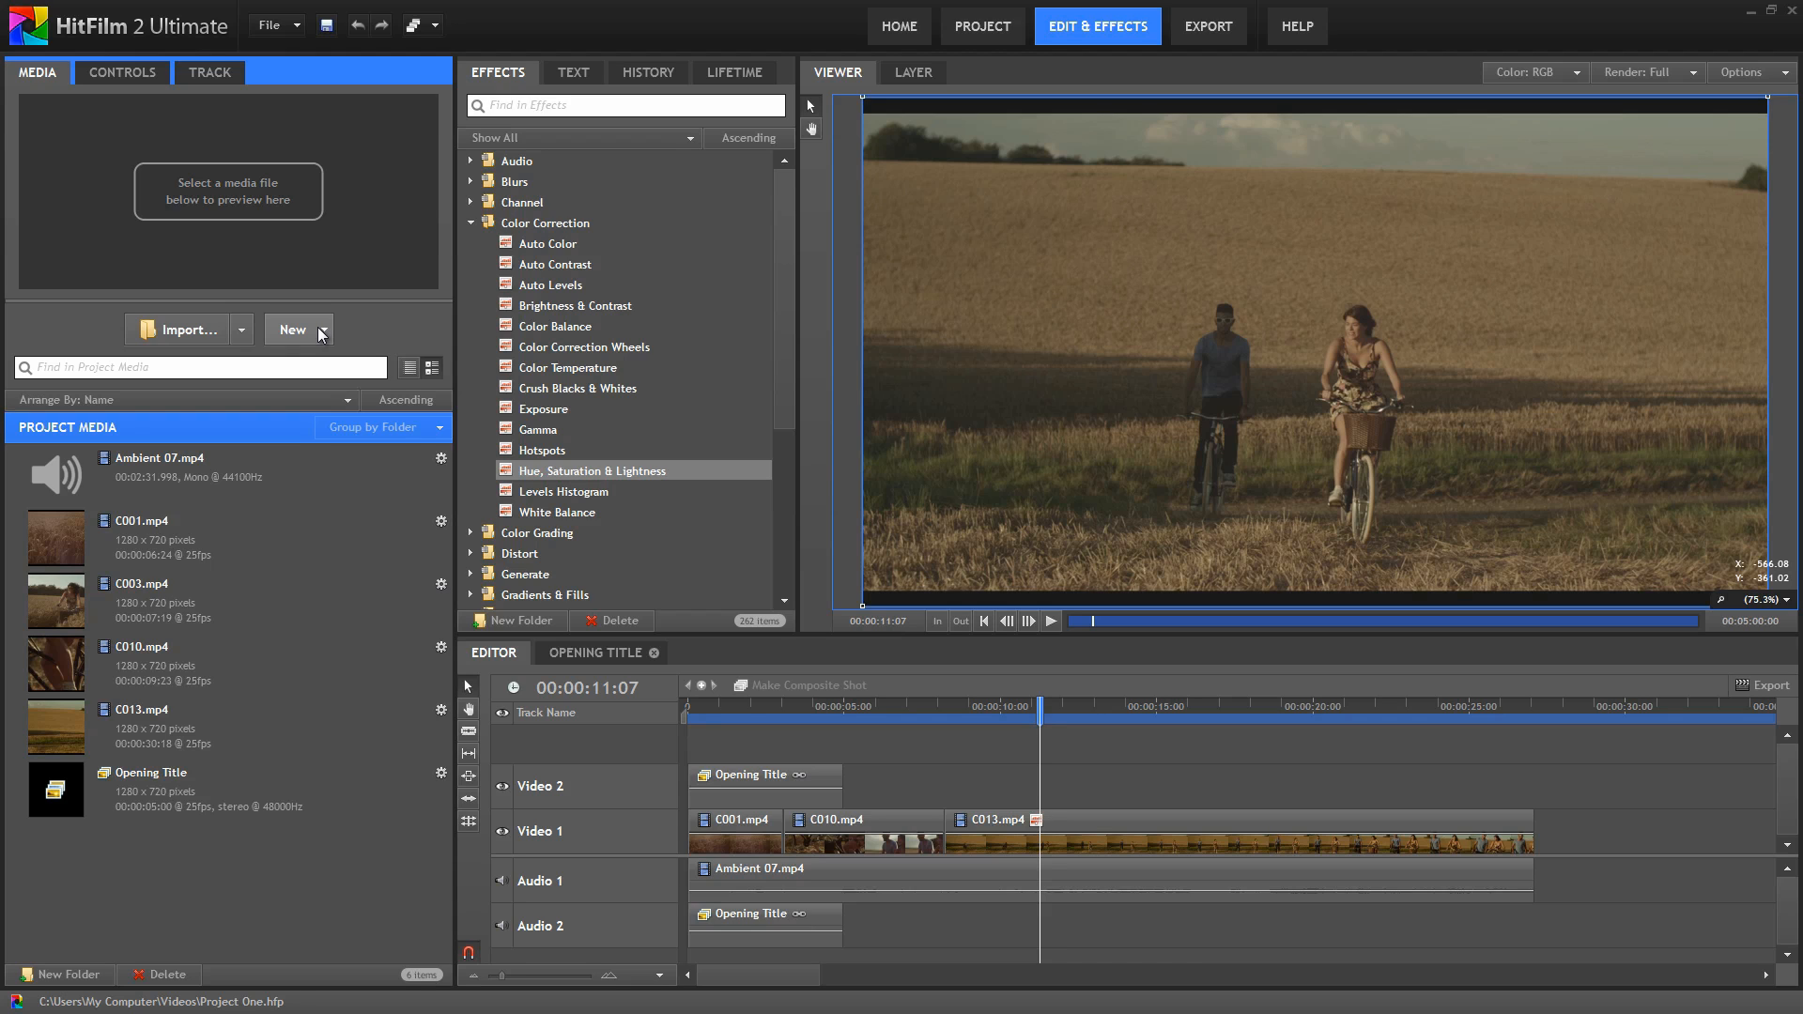
Step: Convert the C001.mp4 clip in the editor timeline into a composite shot named Wheat Field, using the selected clip's properties and leaving effects here
click(752, 821)
click(742, 717)
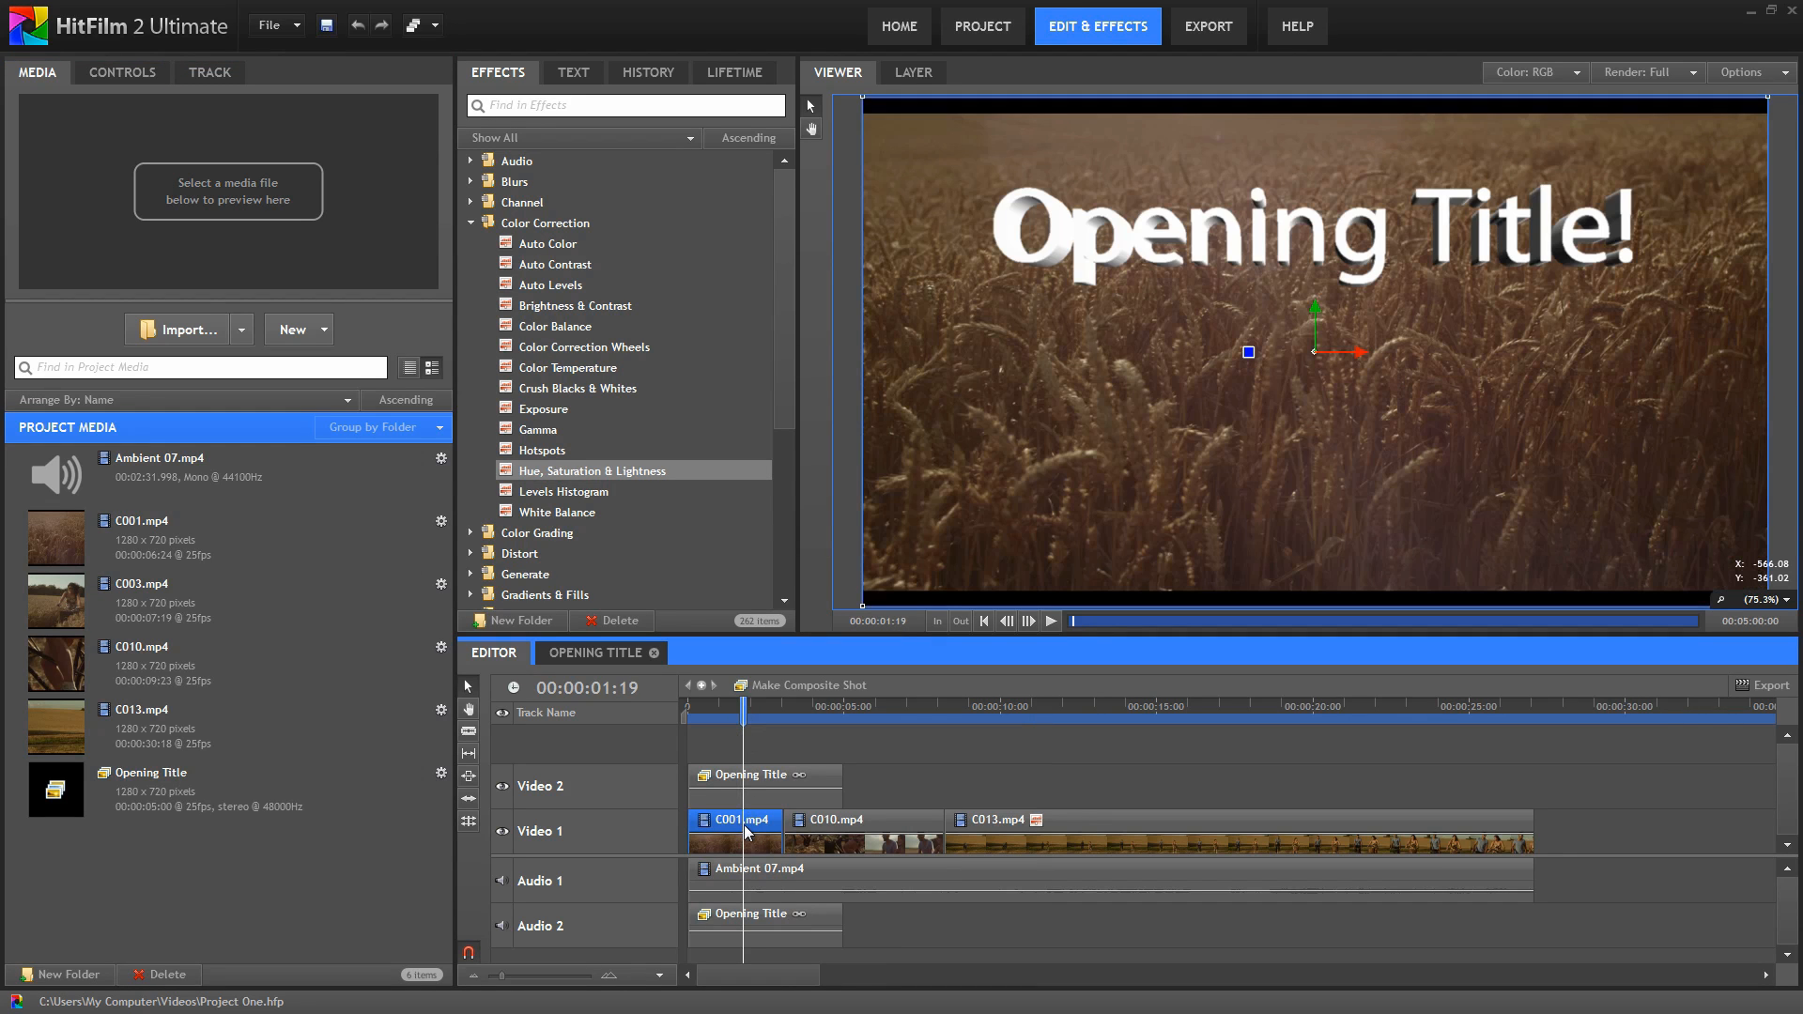
right_click(752, 825)
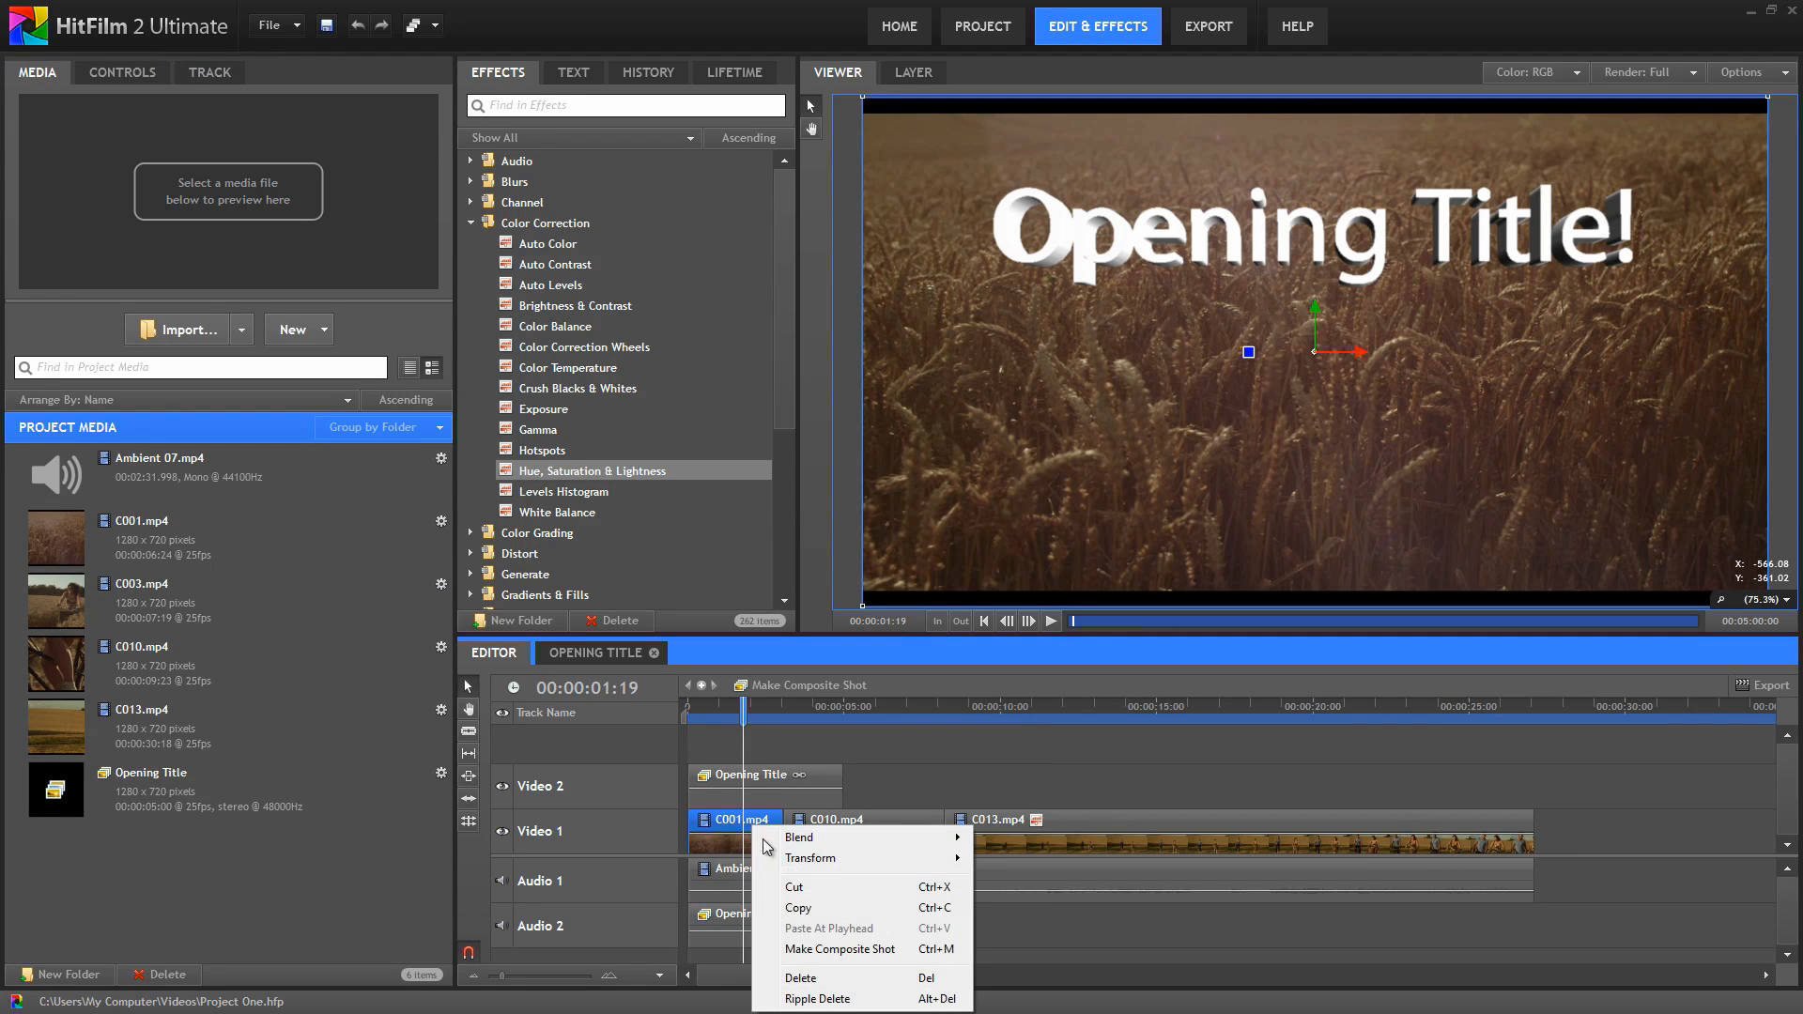
click(840, 950)
drag(934, 366, 736, 364)
text(Wheat Field)
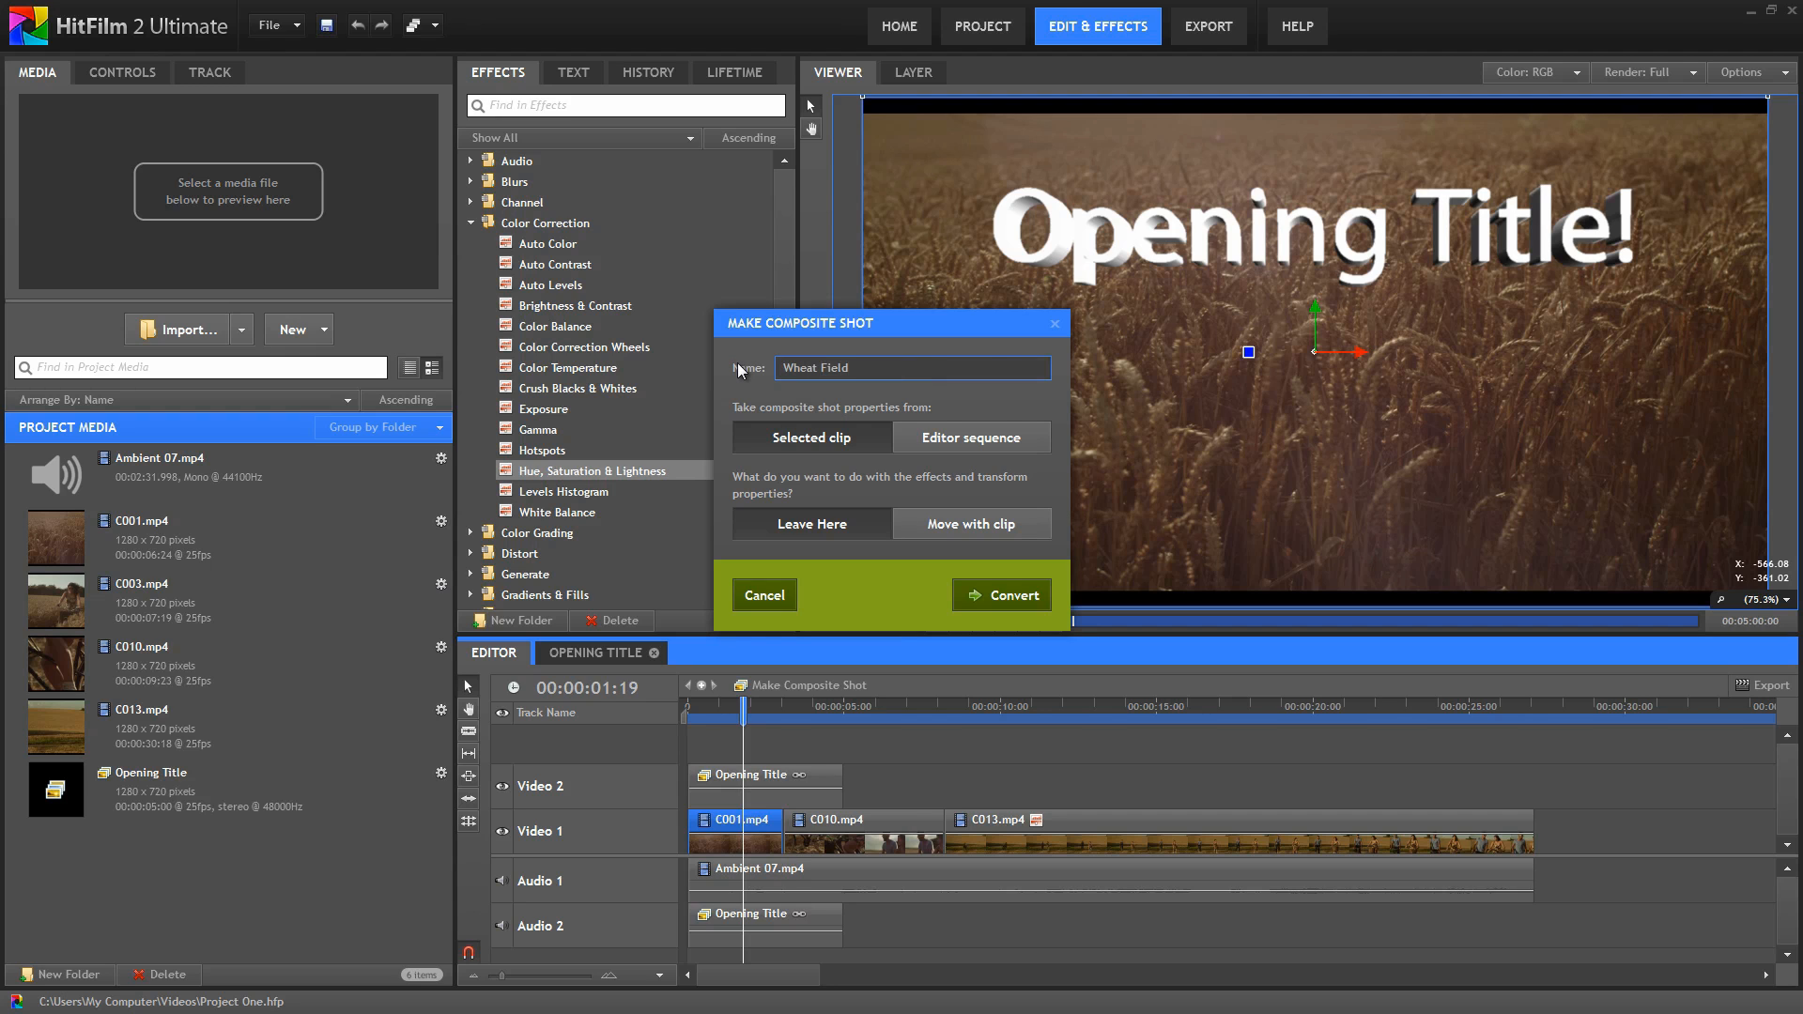
click(1003, 597)
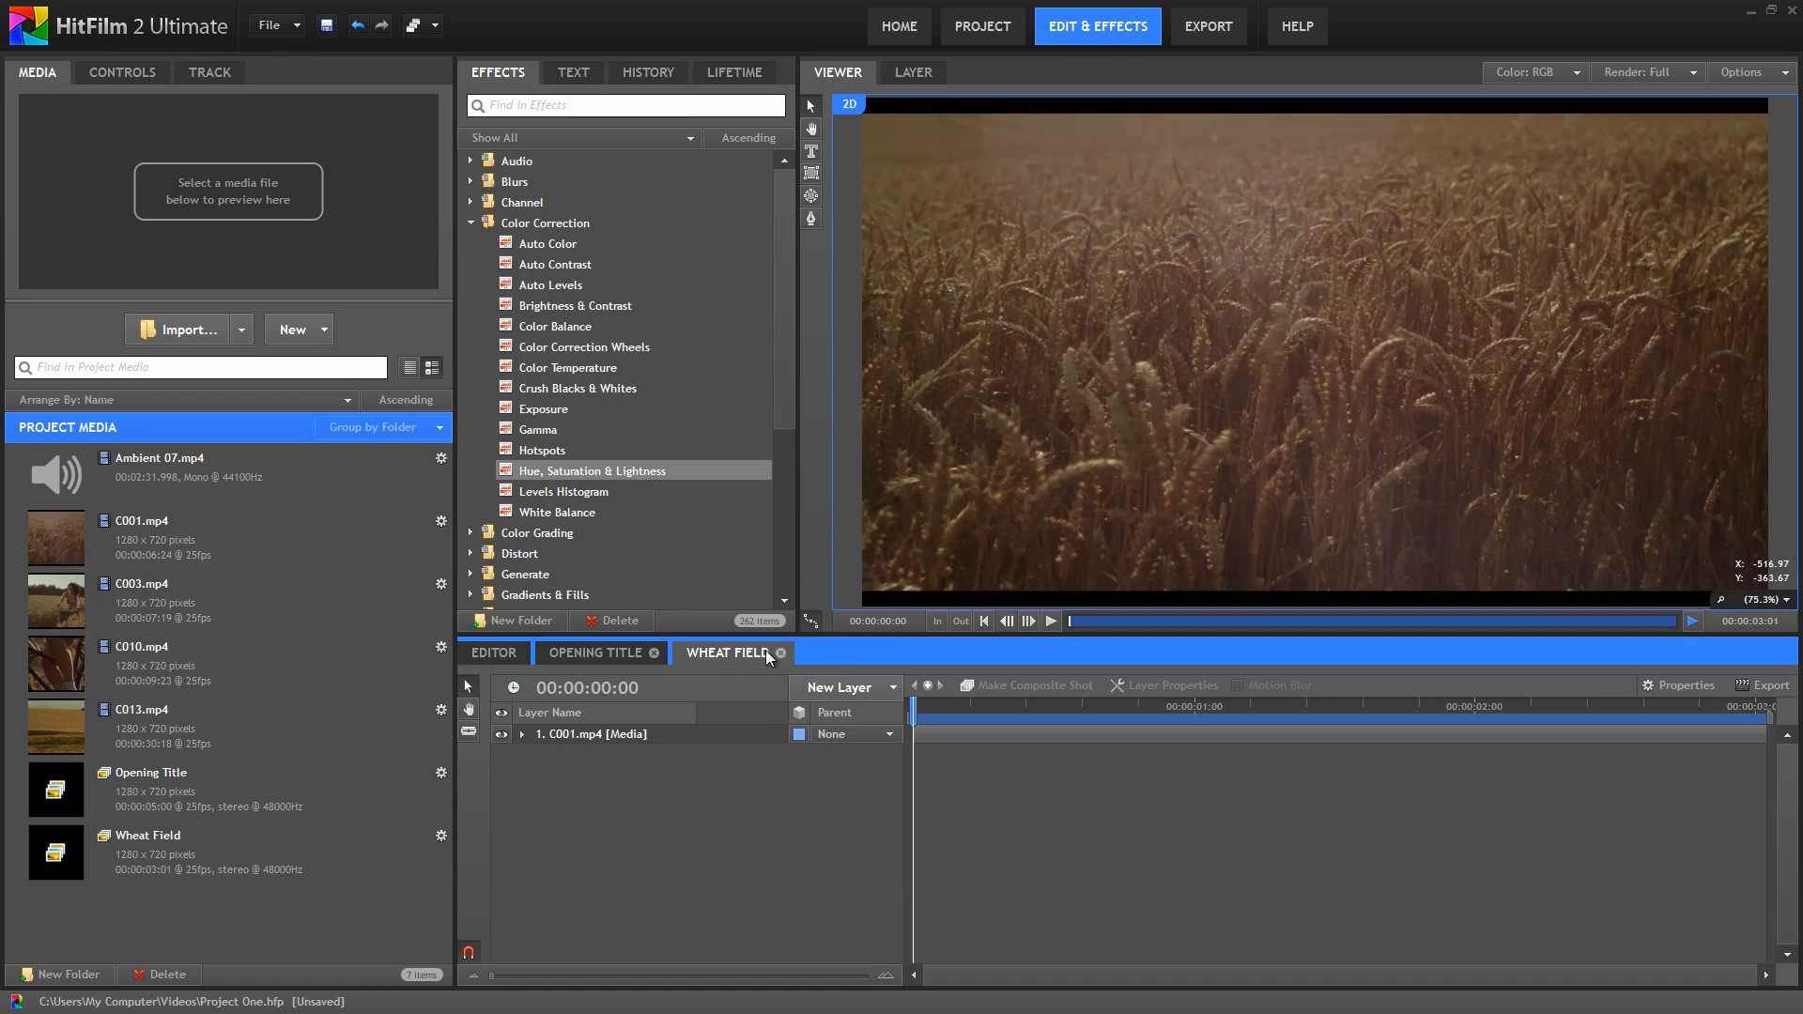
Step: Check the Wheat Field clip in the editor timeline and reopen its composite shot from there
click(566, 733)
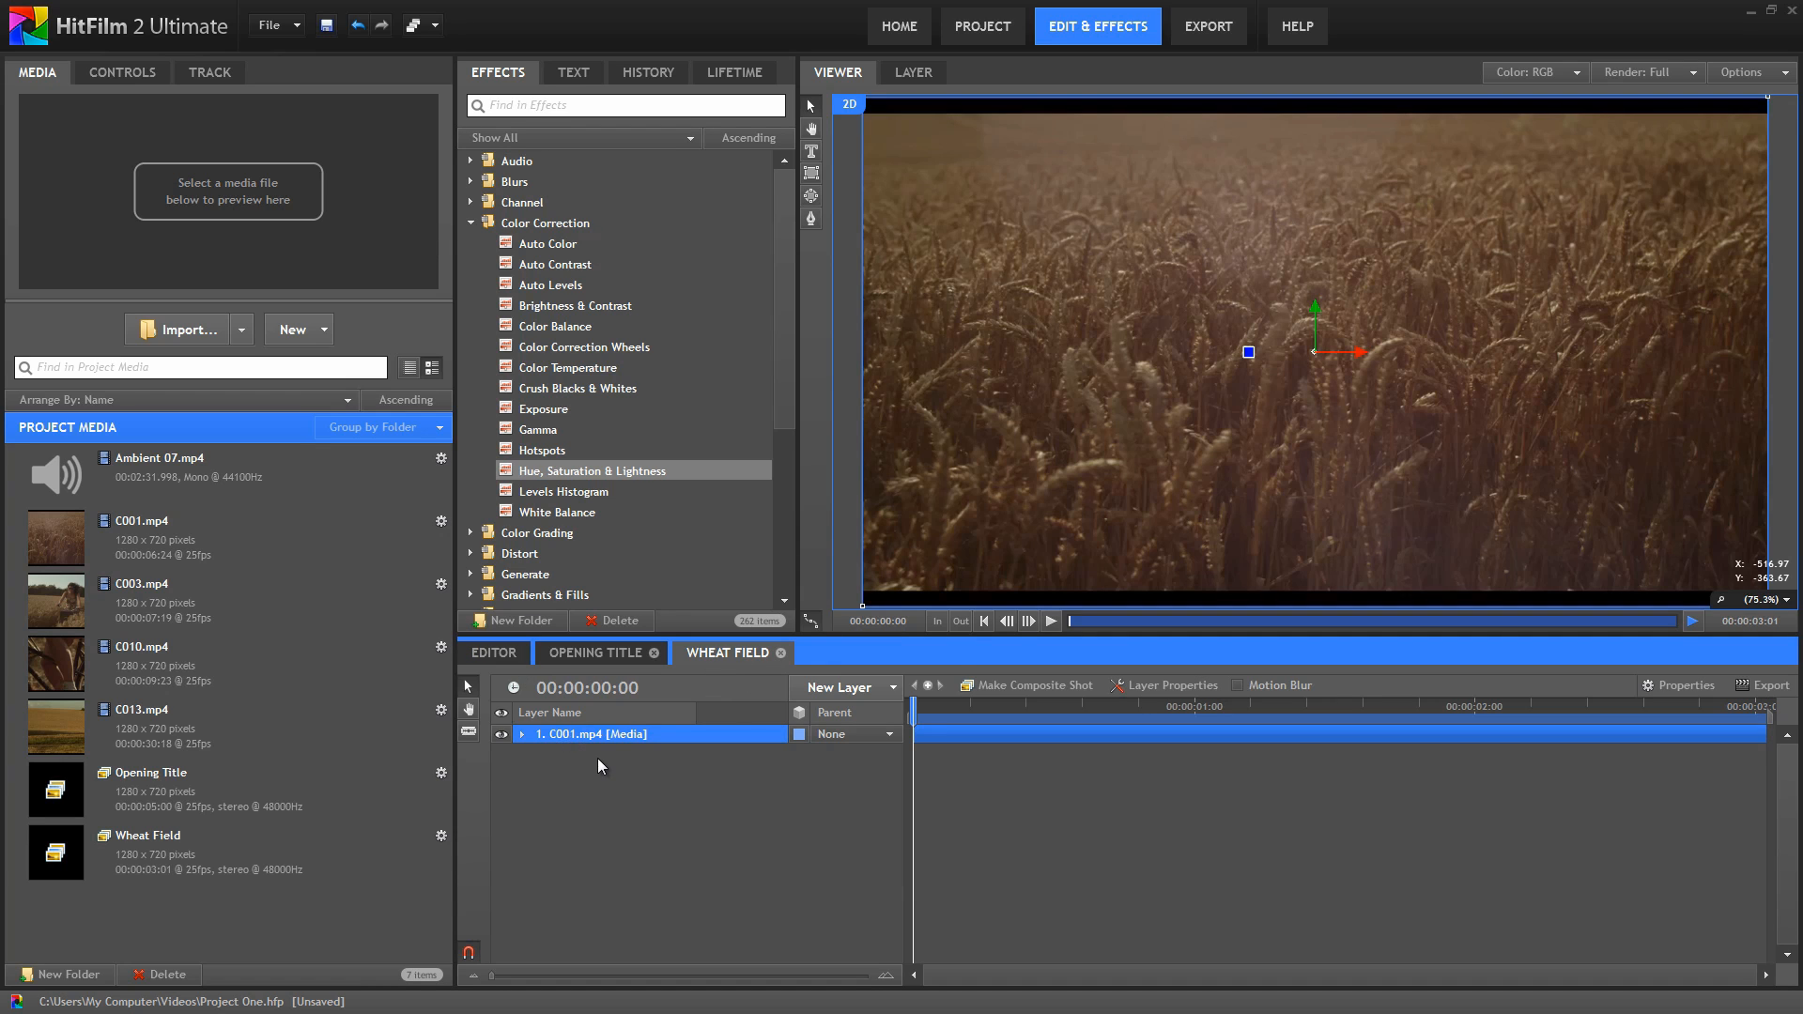
click(495, 652)
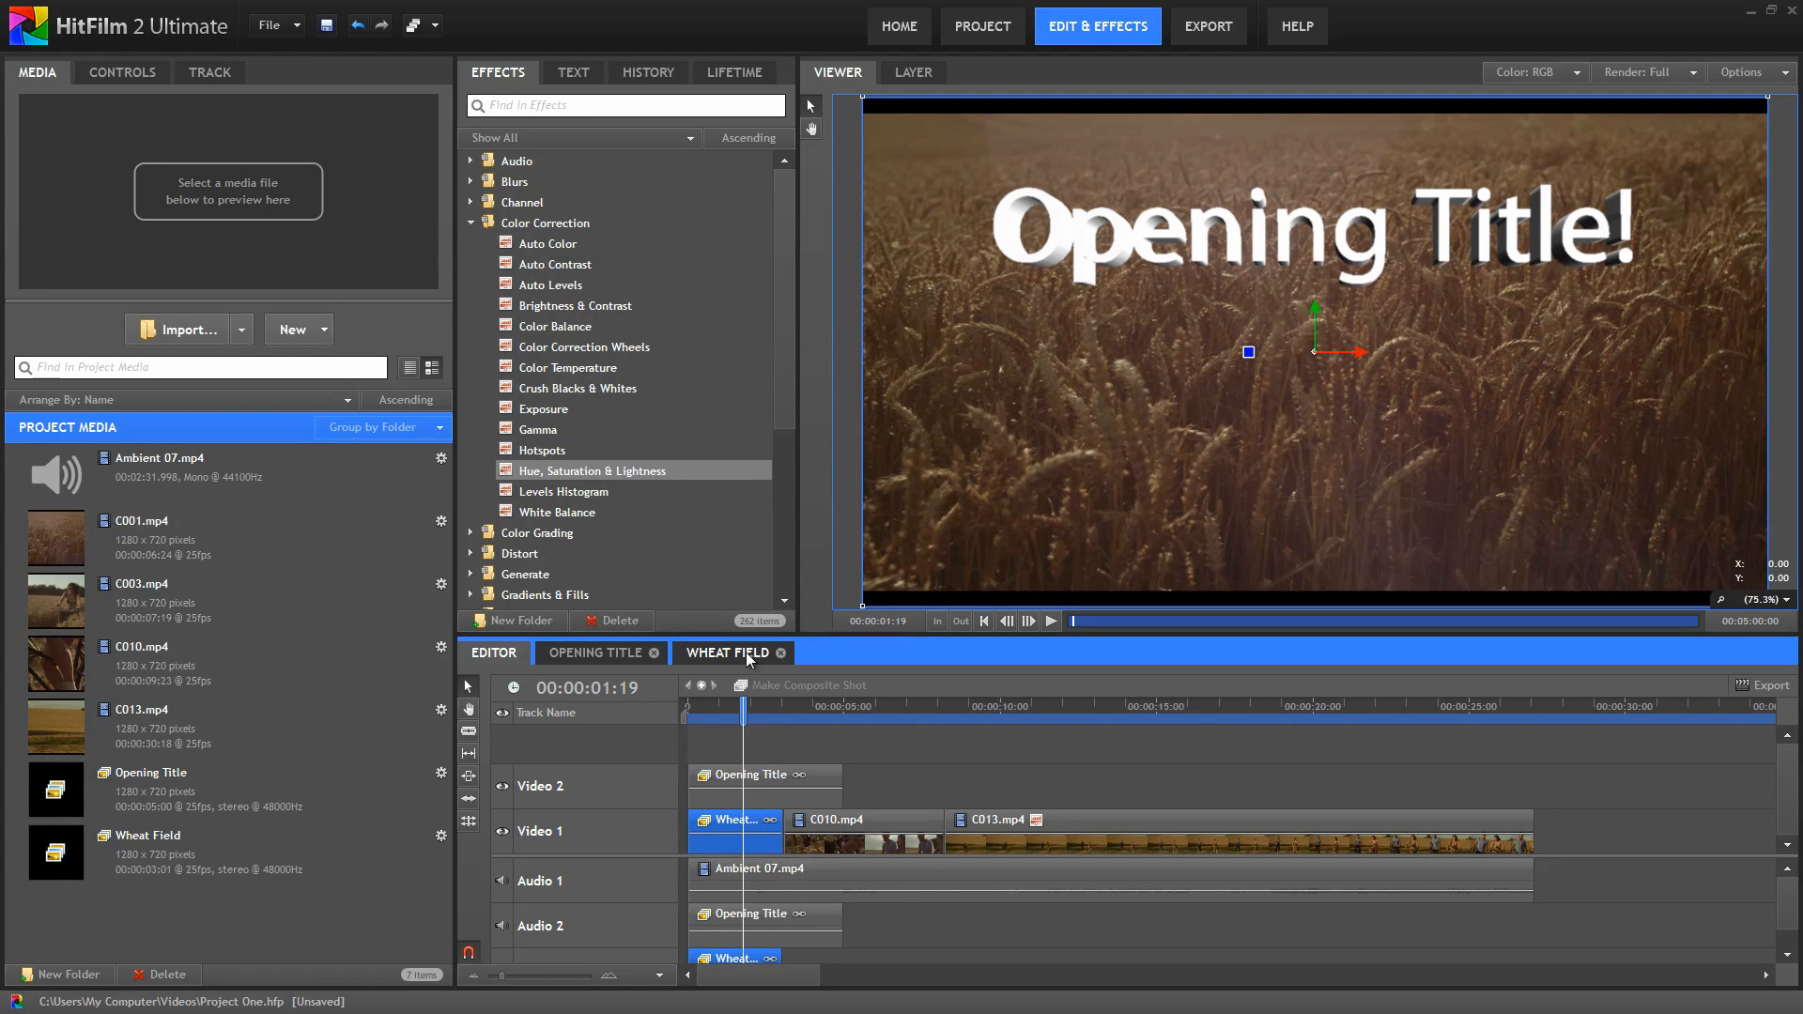
double_click(726, 824)
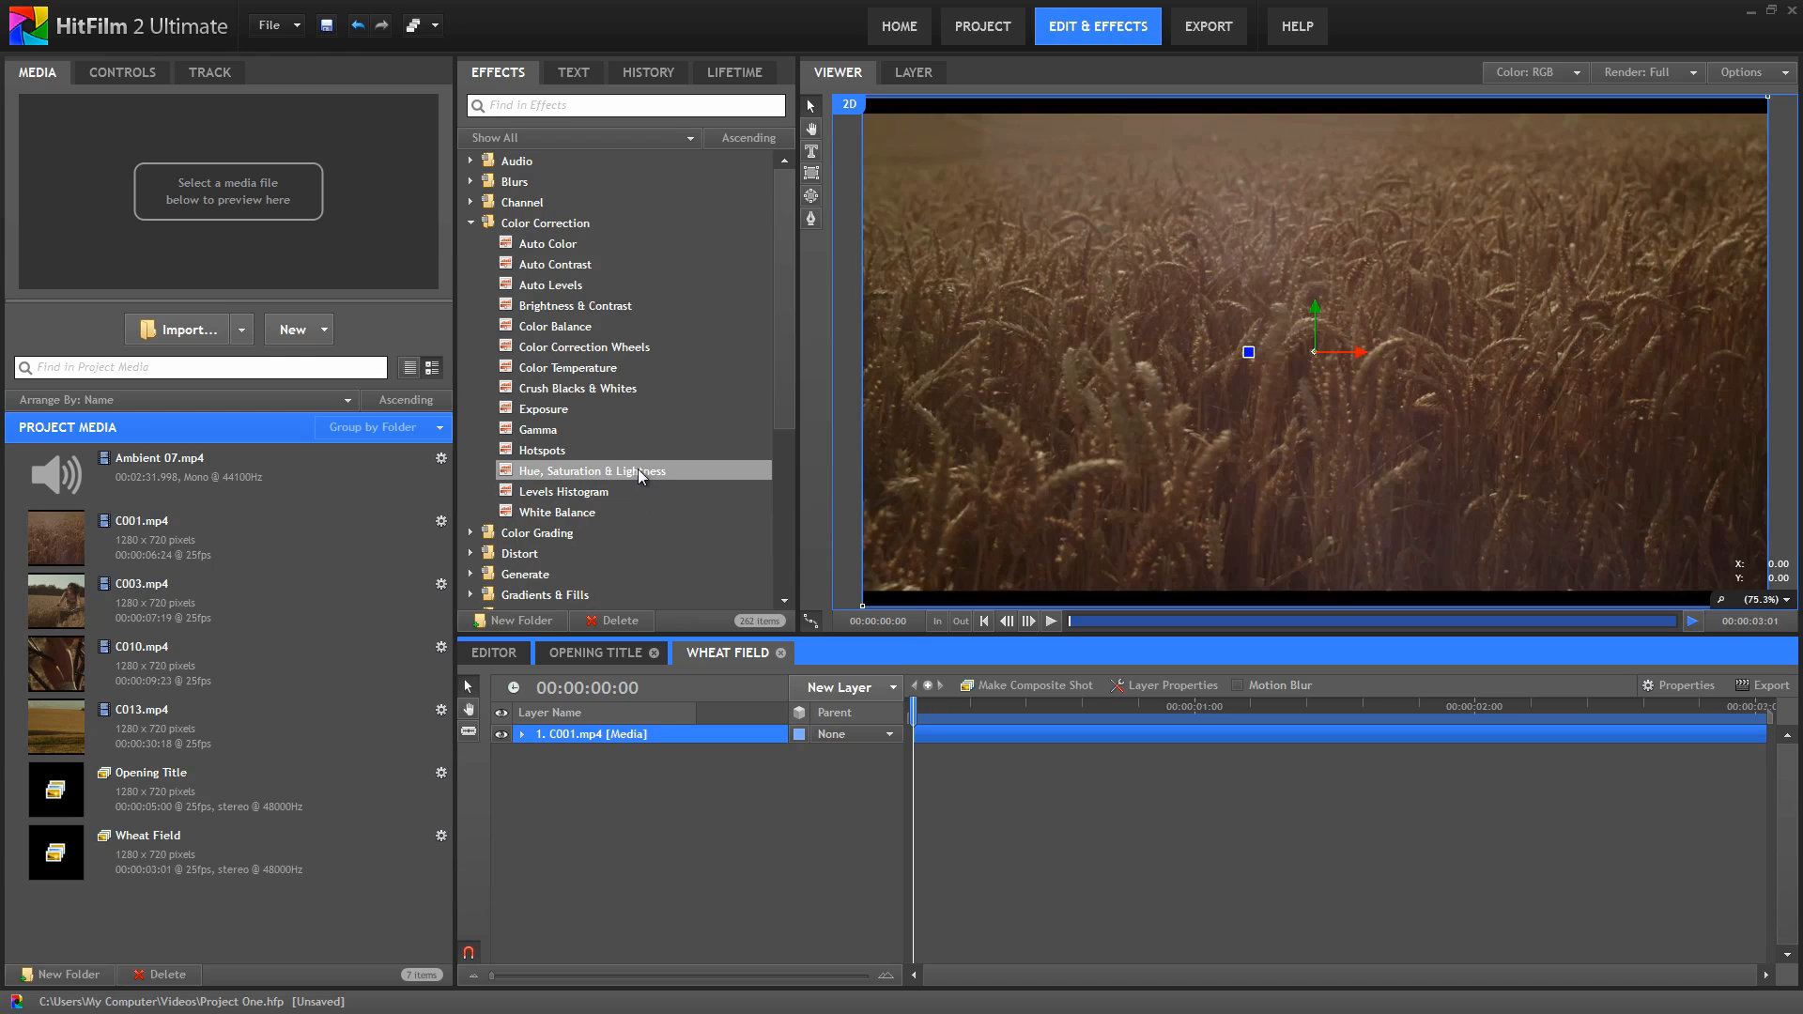
Step: Apply the Hue, Saturation & Lightness effect to the C001.mp4 layer in the Wheat Field shot and show its Master settings
drag(674, 471, 680, 734)
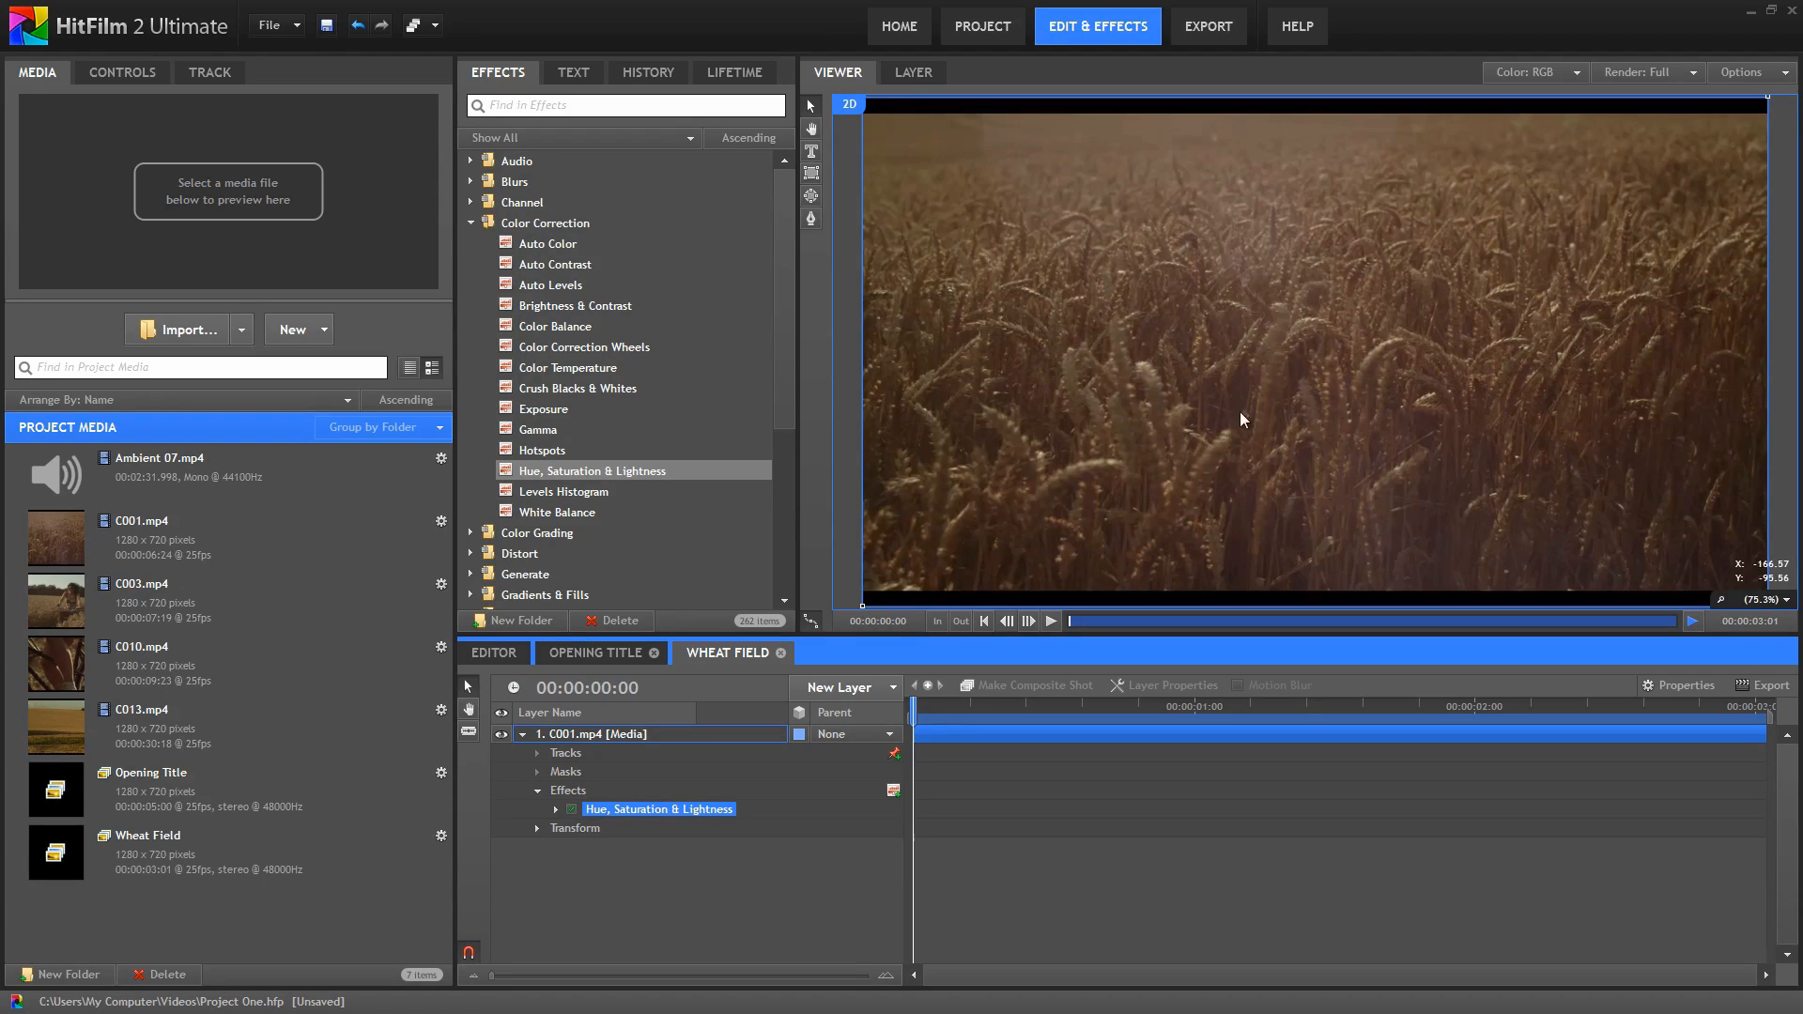
double_click(649, 808)
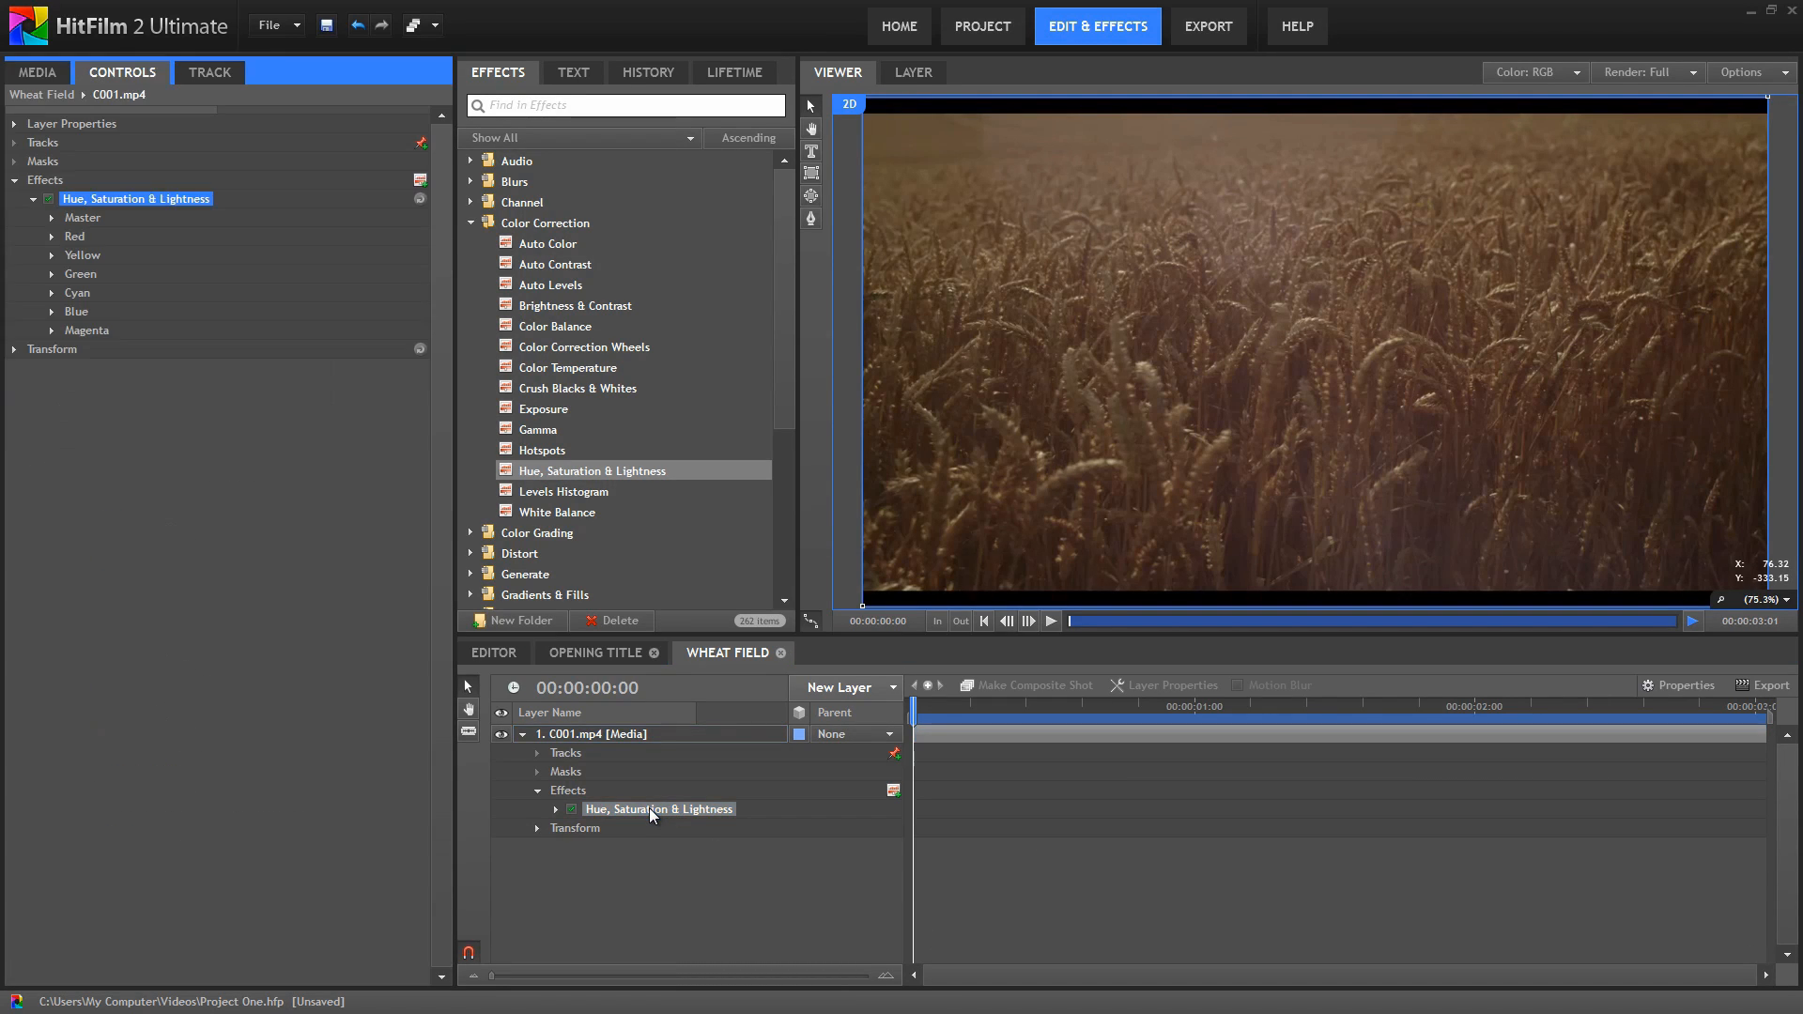
click(52, 216)
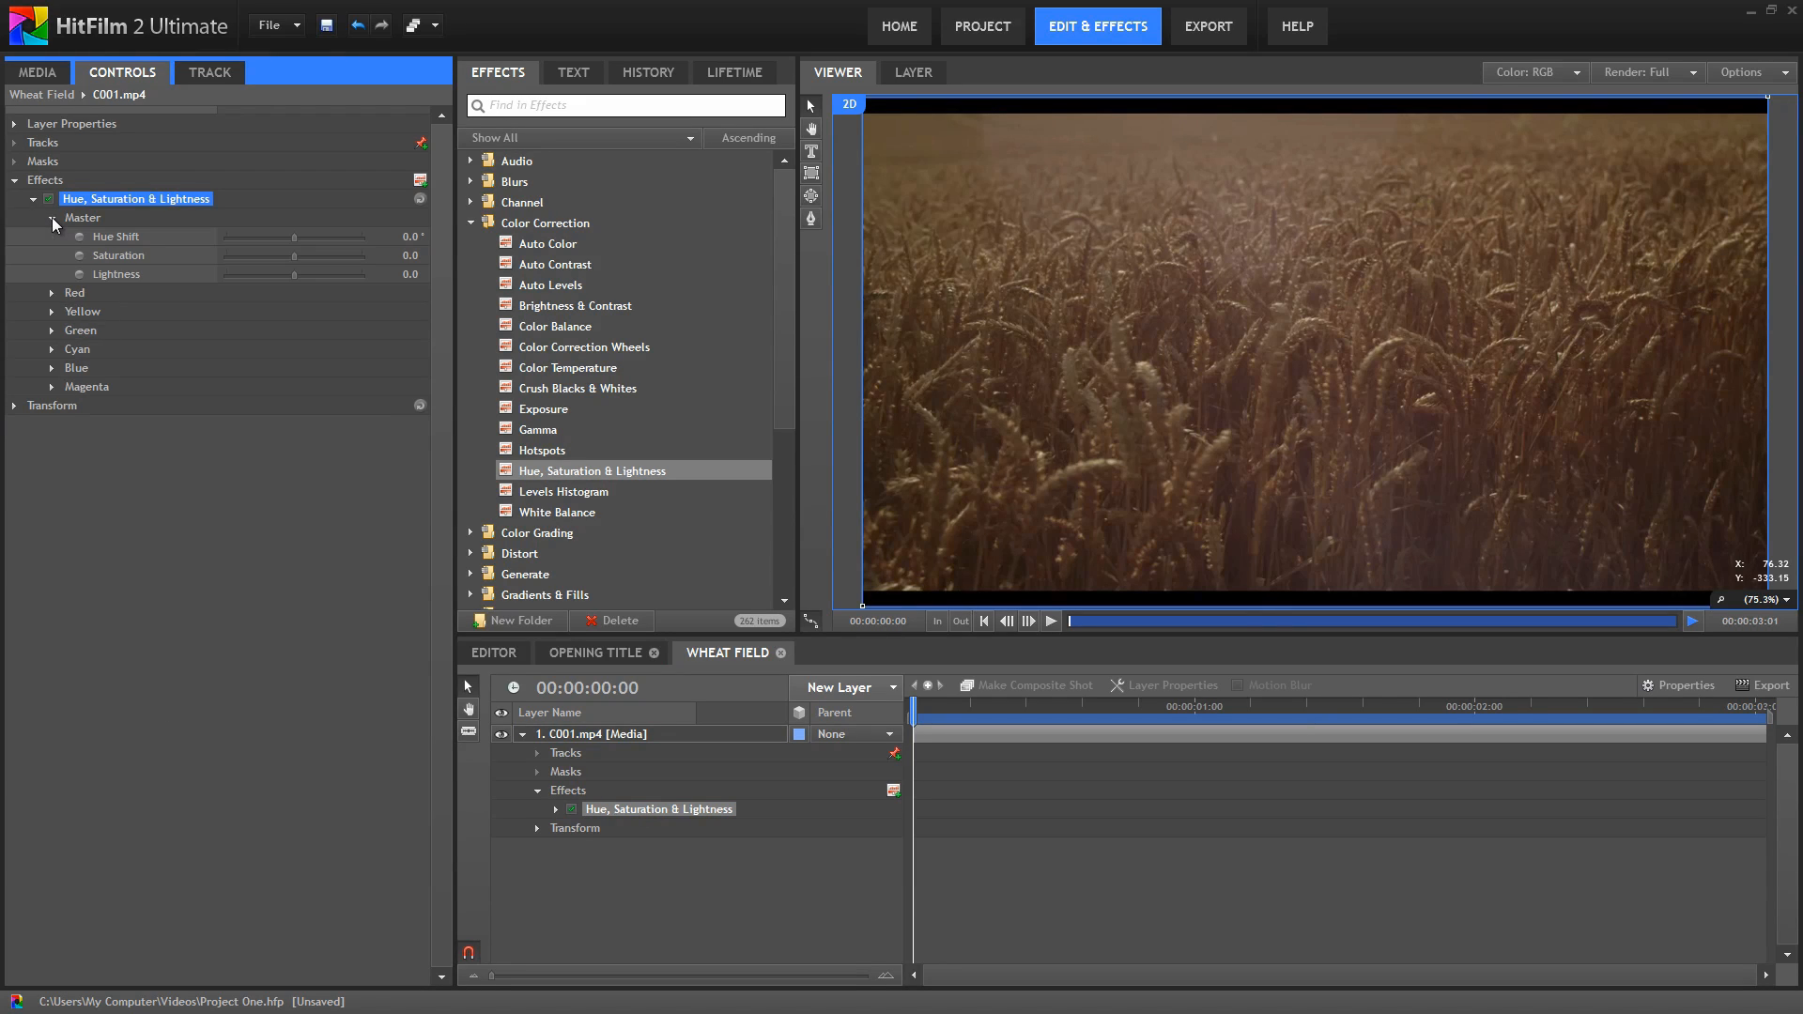
Step: Enable keyframing for the C001.mp4 layer's master saturation at 00:00:00:00 and set that keyframe to -100
click(80, 274)
click(79, 276)
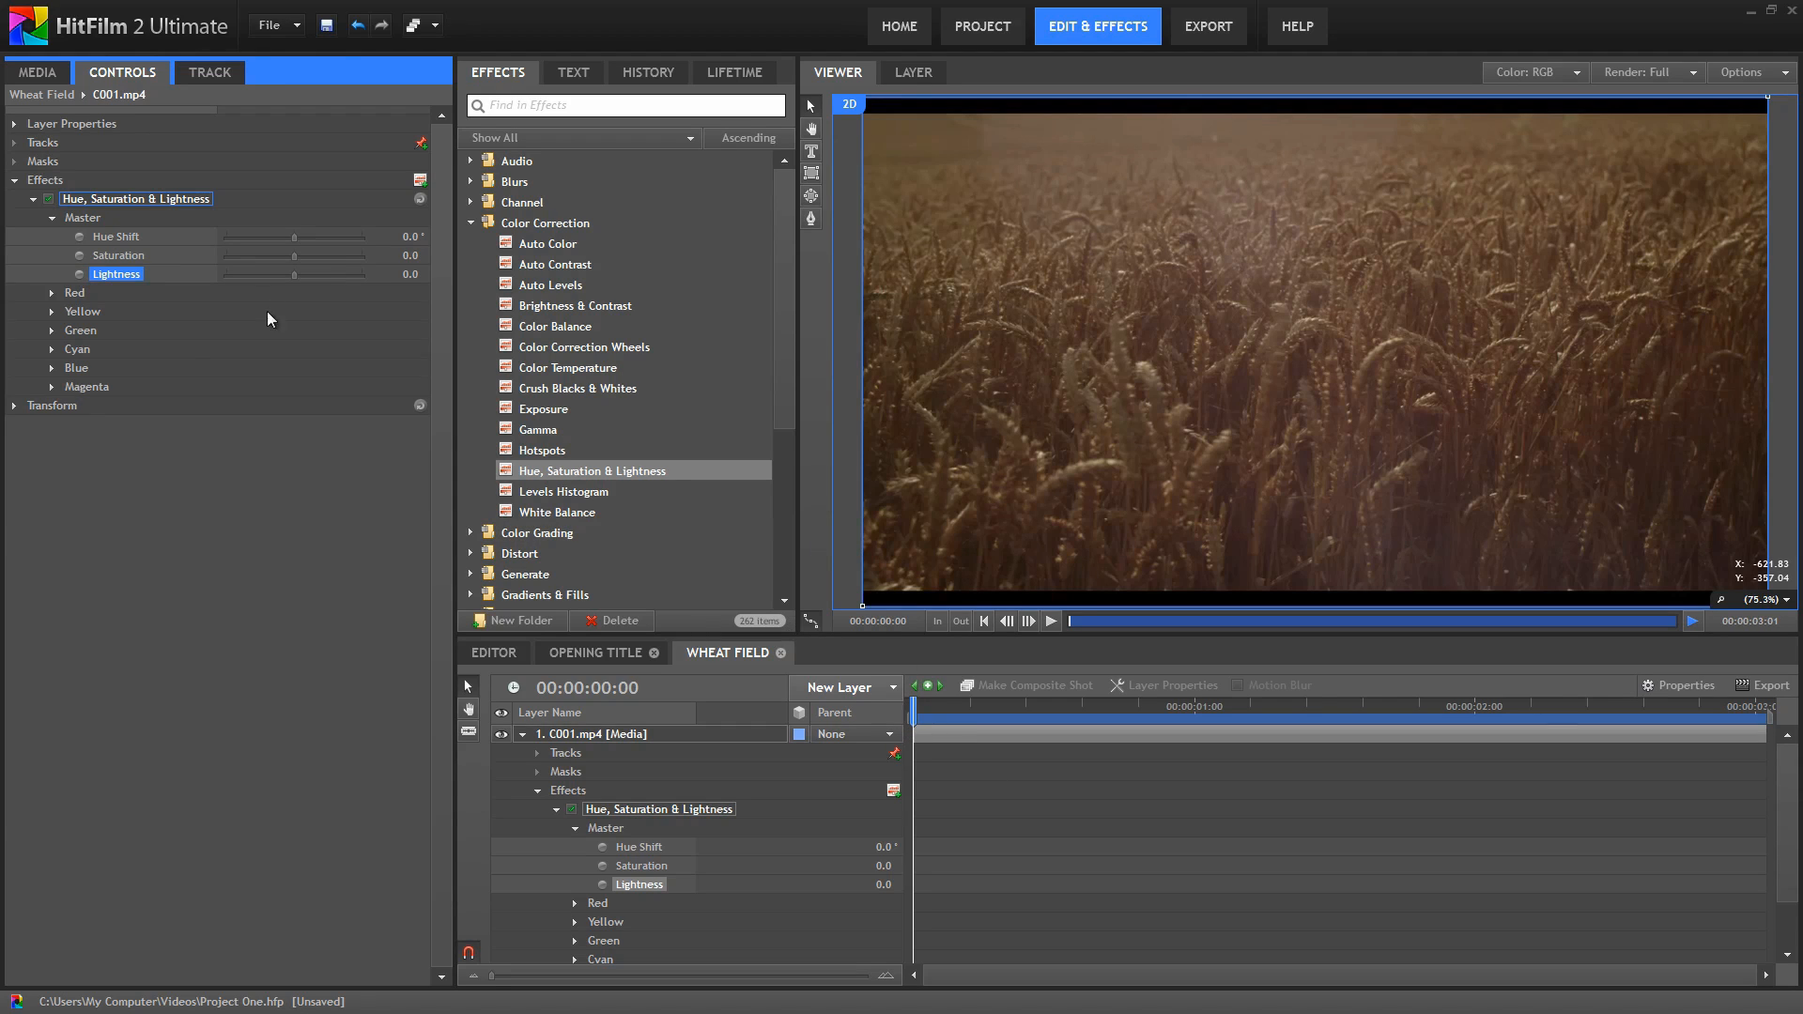
click(79, 255)
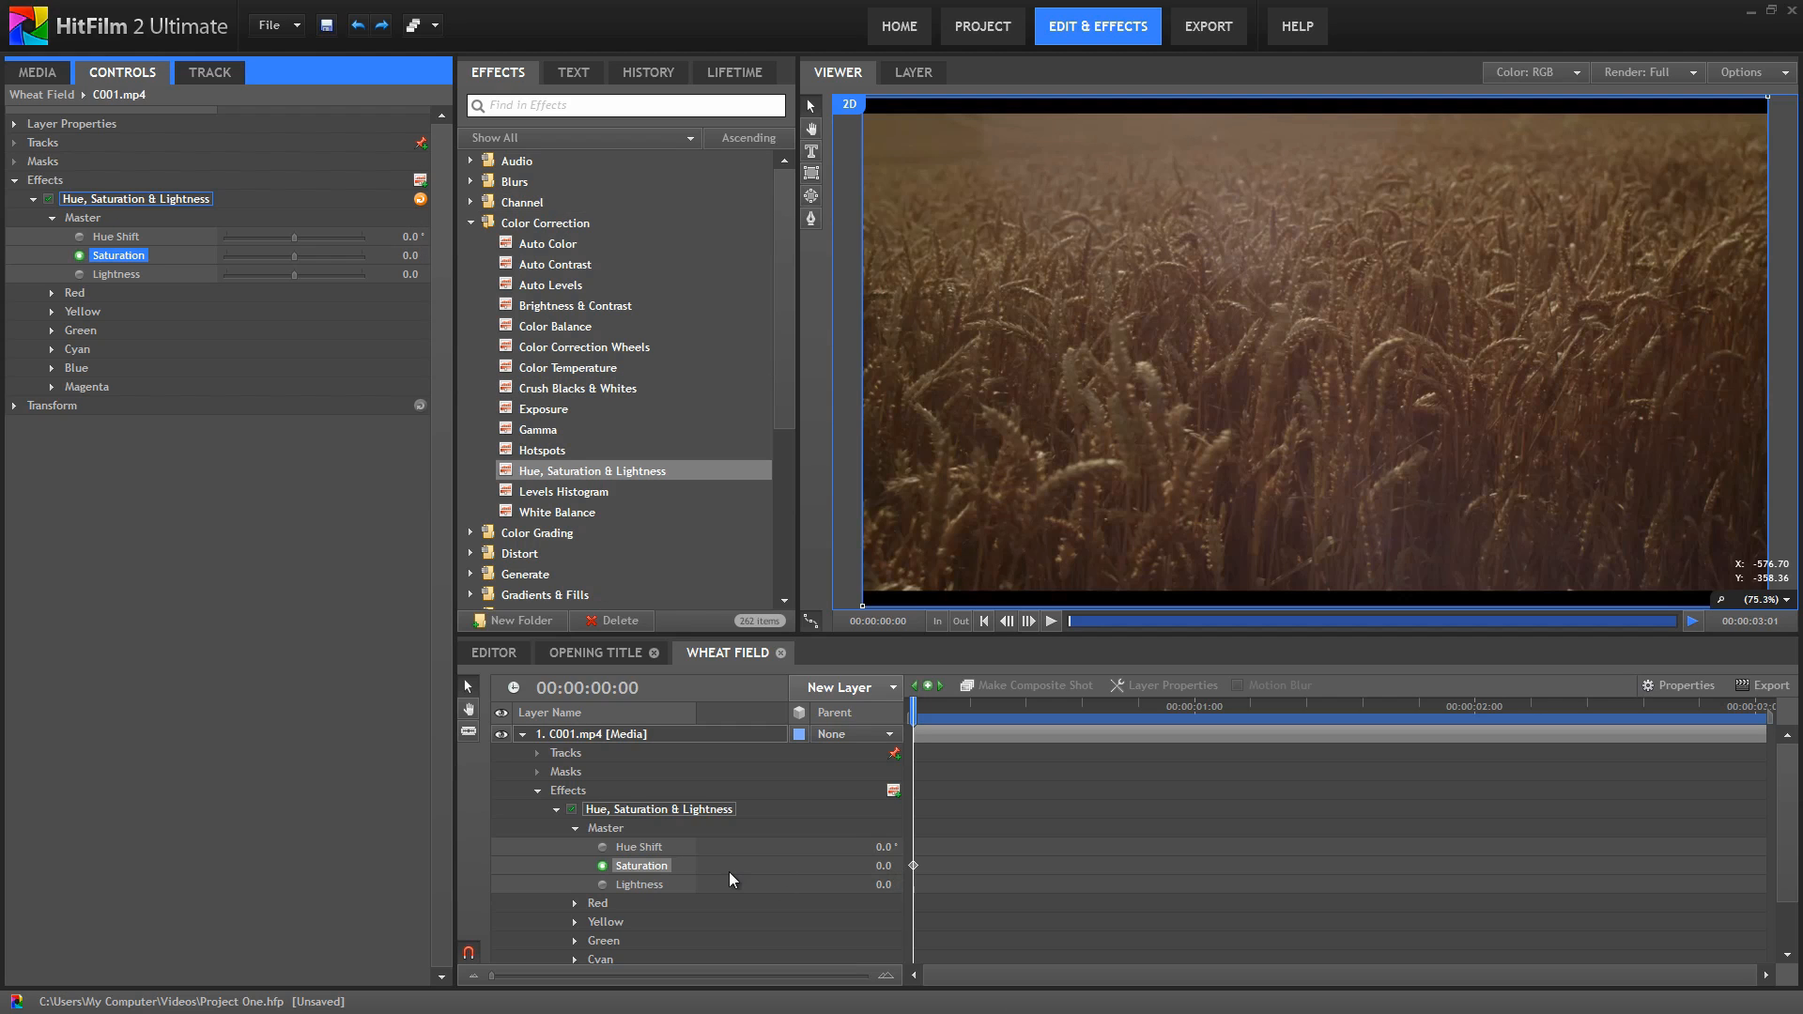
drag(884, 865, 770, 866)
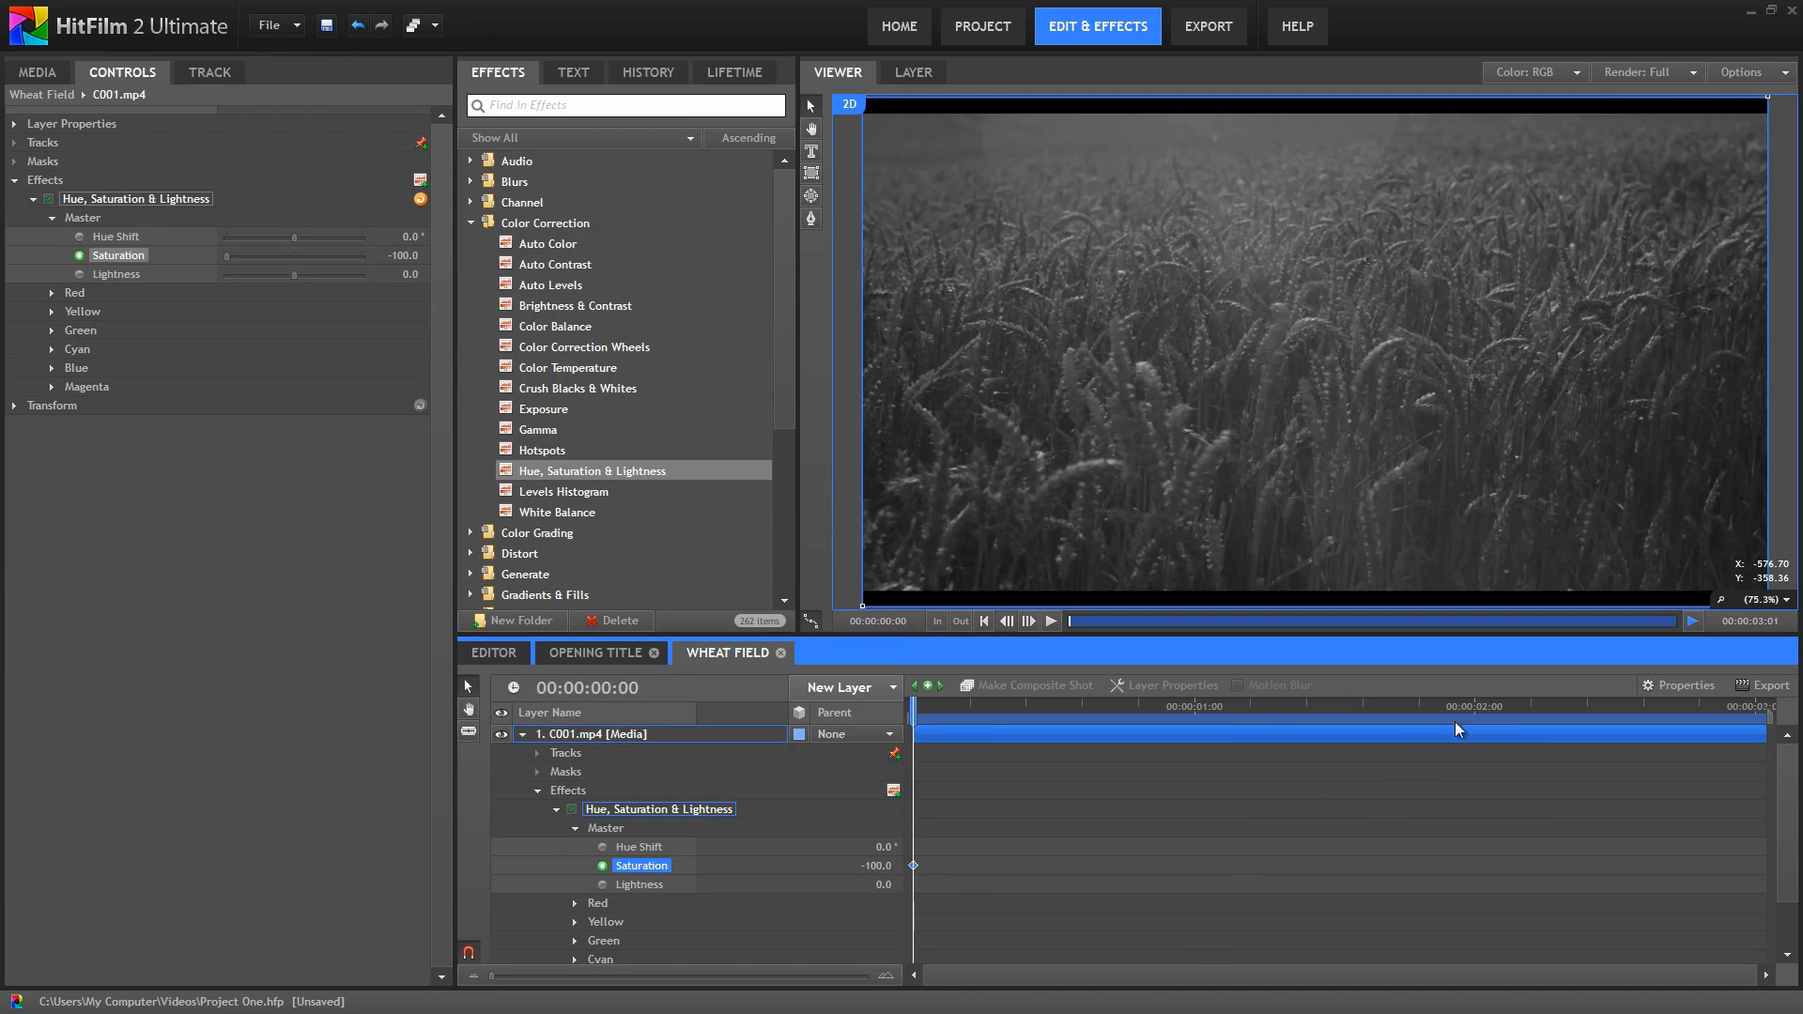
Step: Add a master saturation keyframe of 0 at 00:00:02:00 on the C001.mp4 layer and scrub through the colour transition
click(1474, 708)
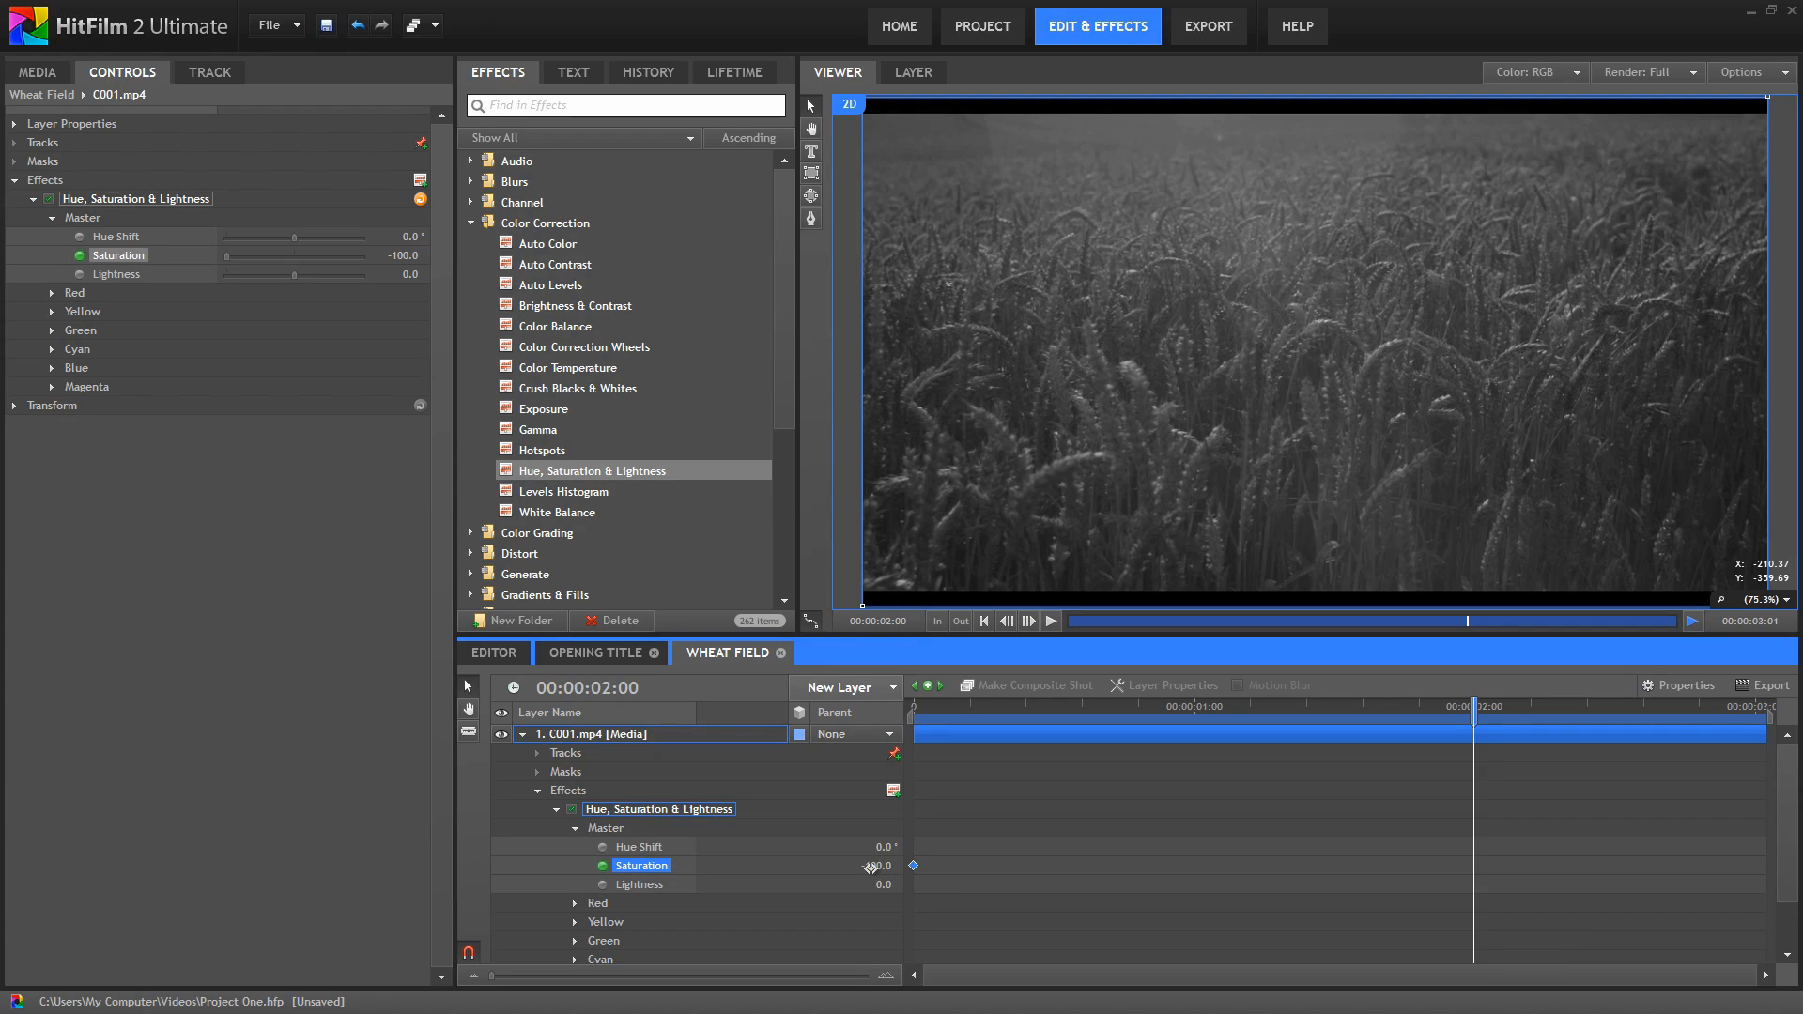
drag(870, 864, 875, 864)
click(879, 865)
text(0)
key(Return)
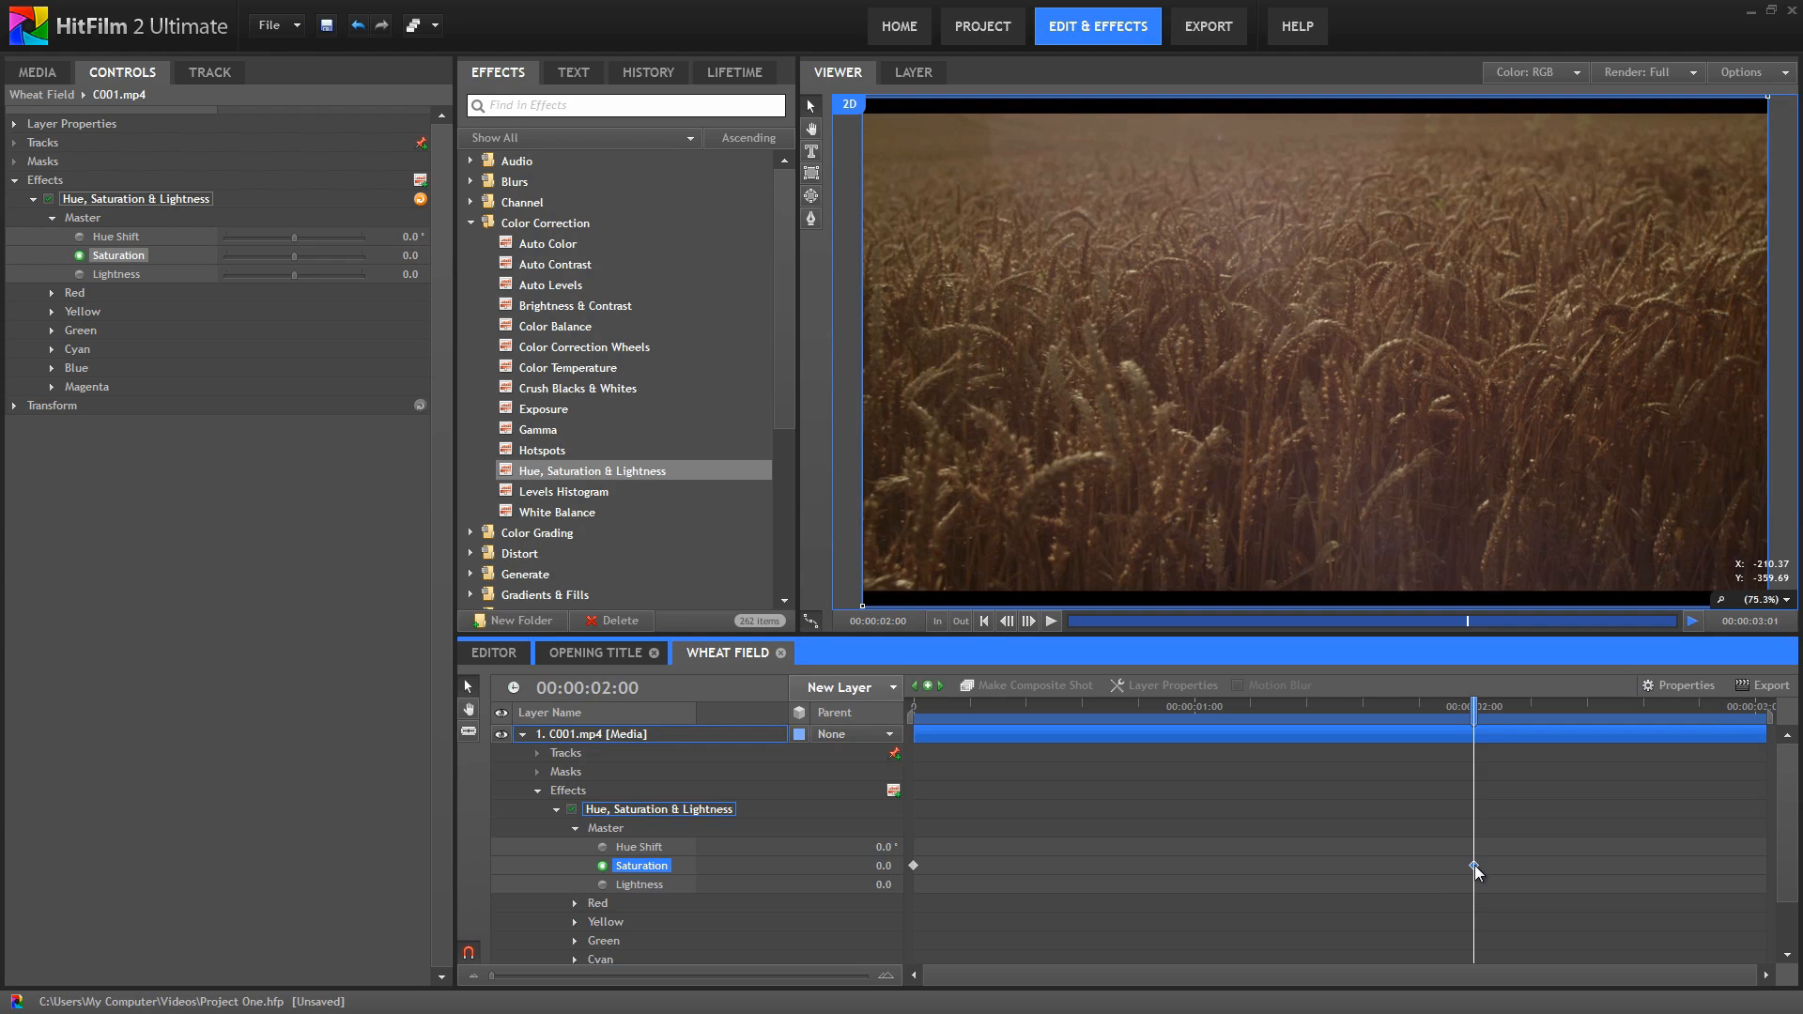
click(1196, 717)
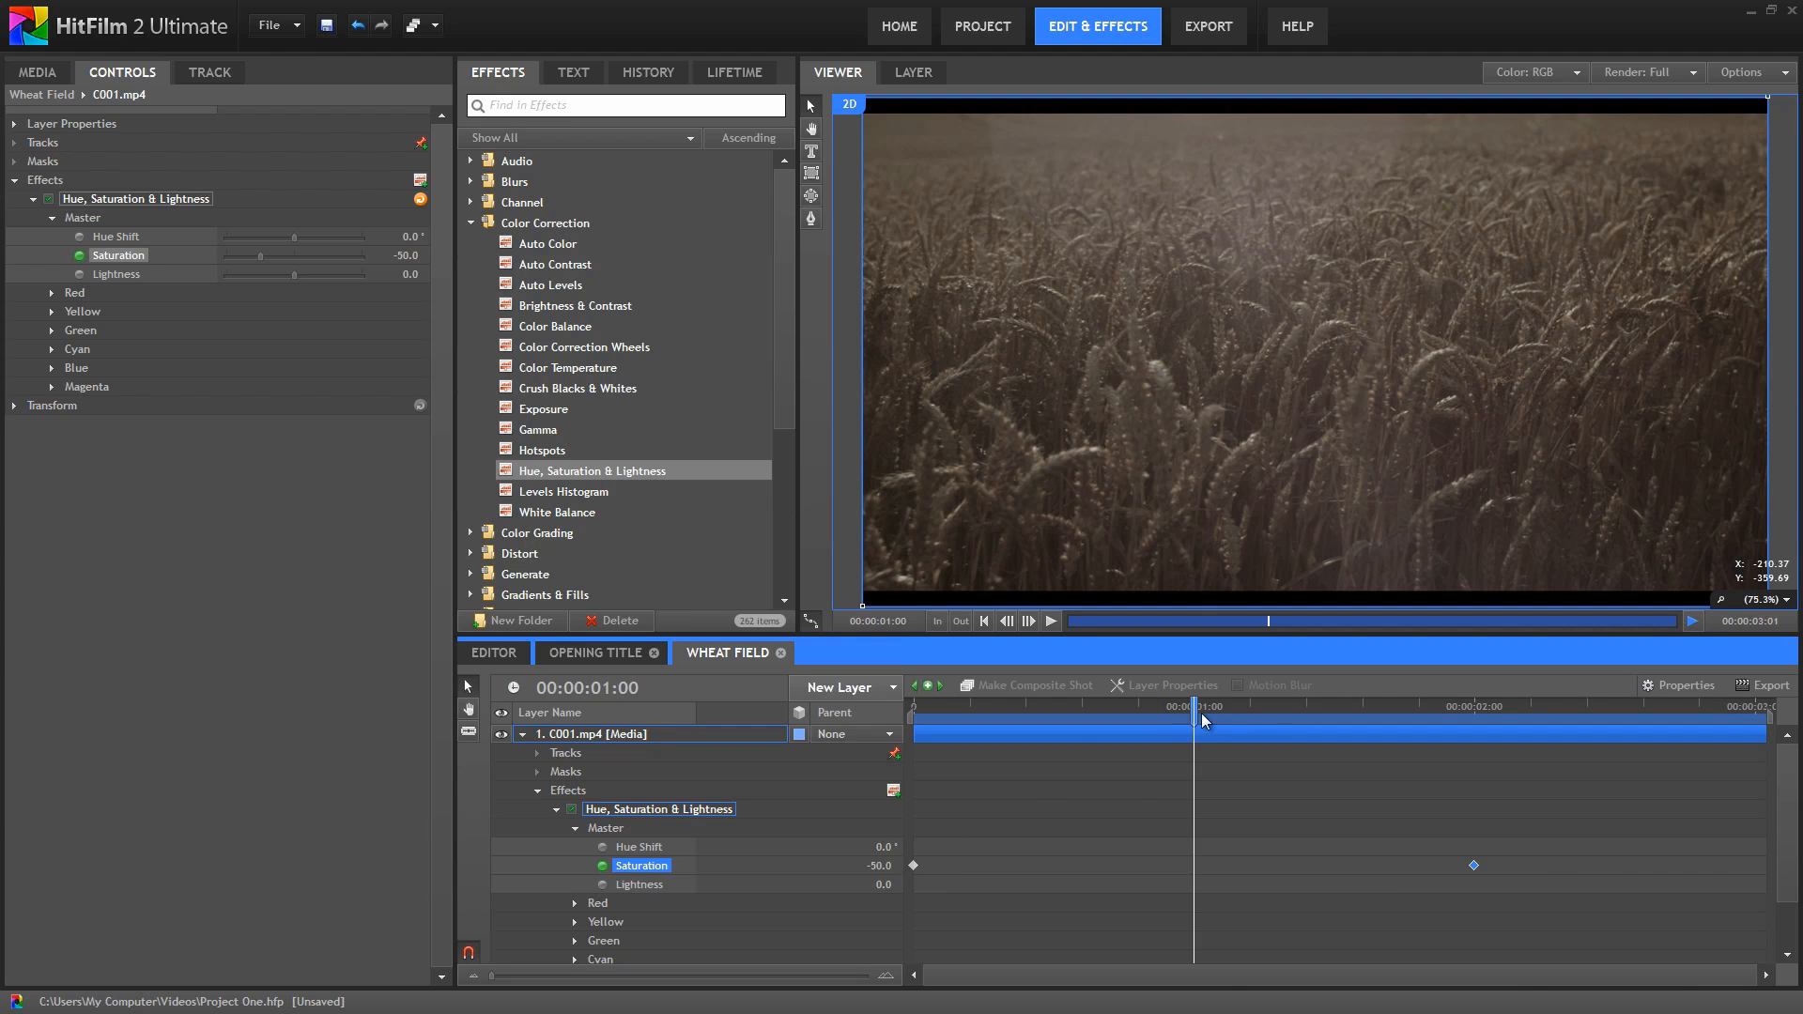
drag(1194, 713, 1460, 748)
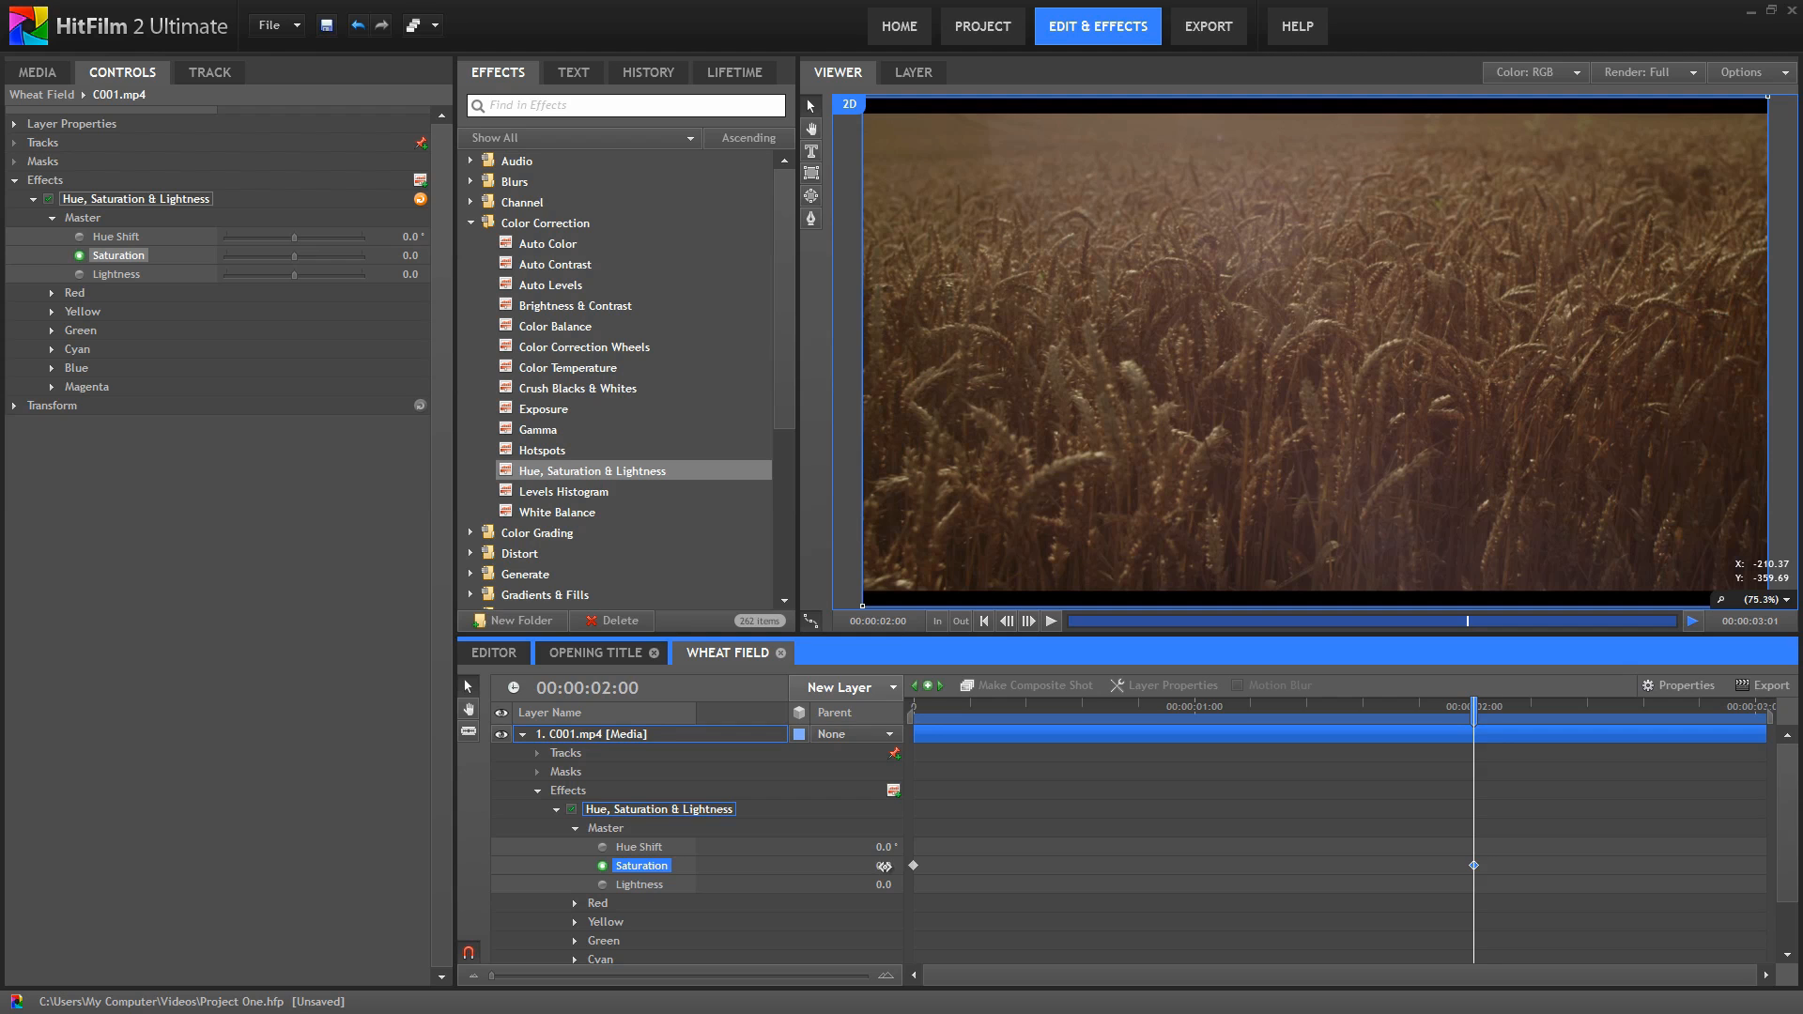
Step: Return to the editor timeline and fade out the Ambient 07.mp4 audio volume over roughly the clip's last 1.5 seconds
click(500, 650)
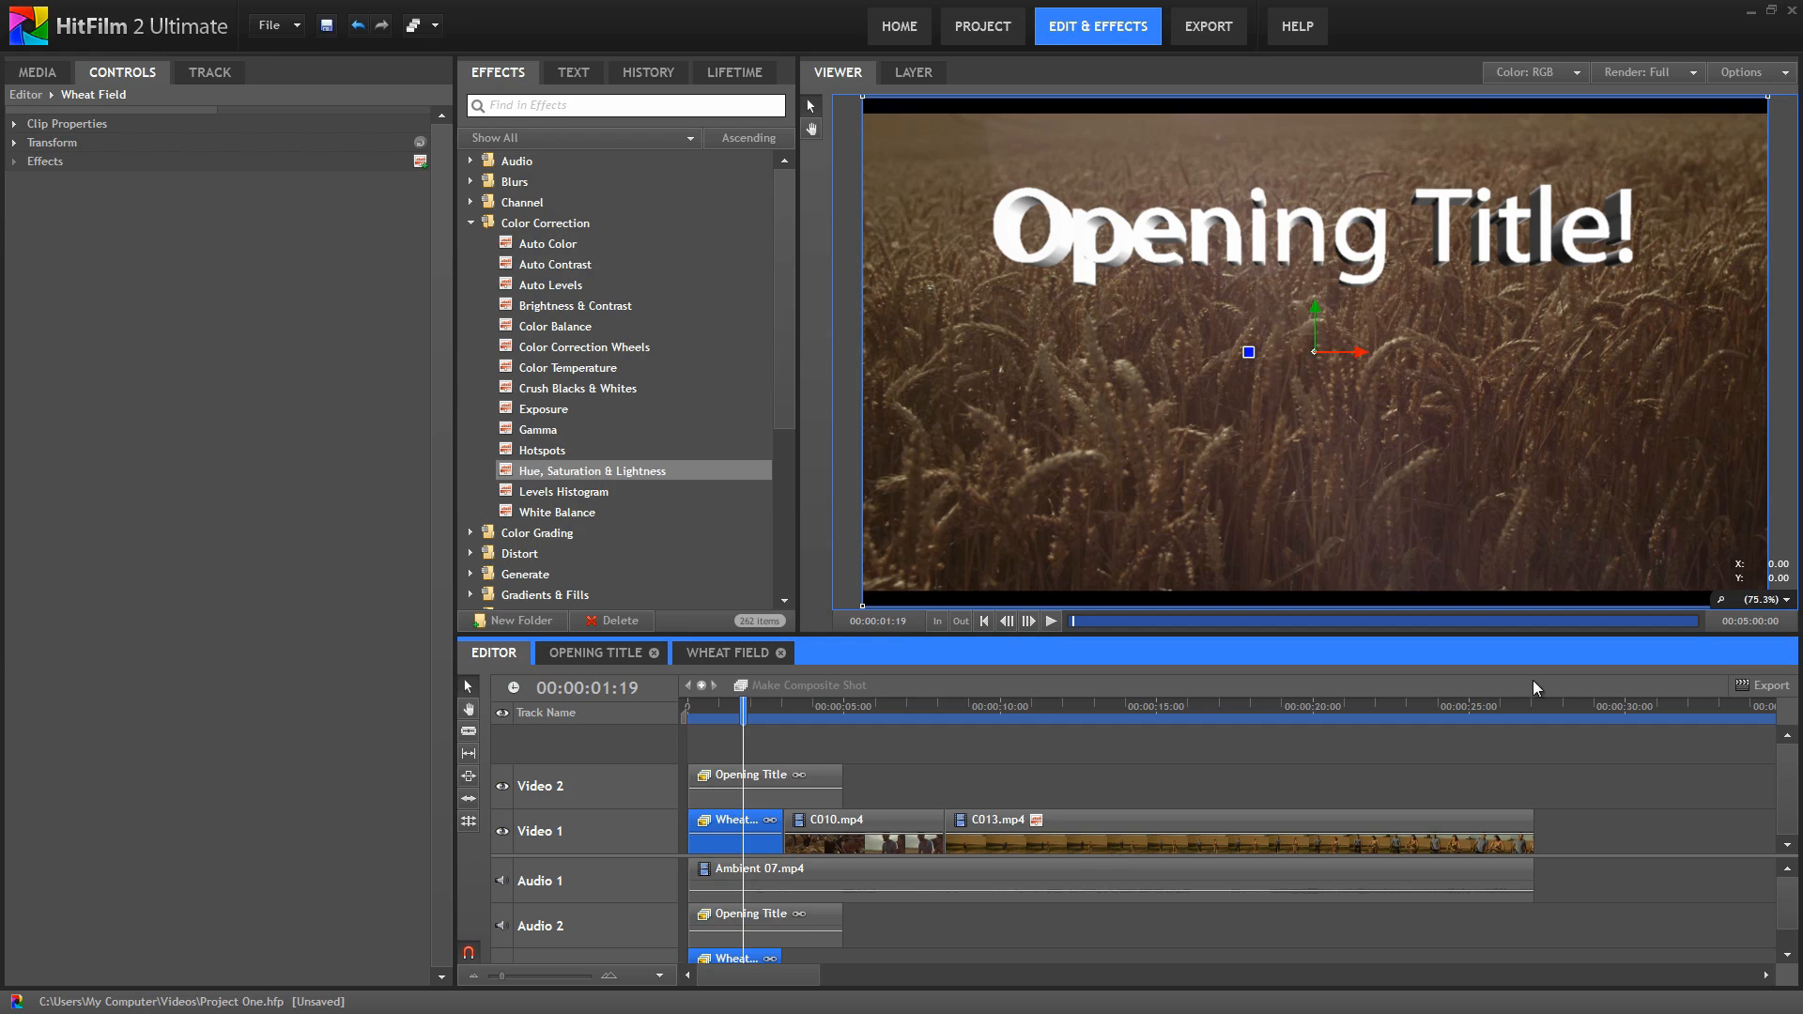
click(1469, 717)
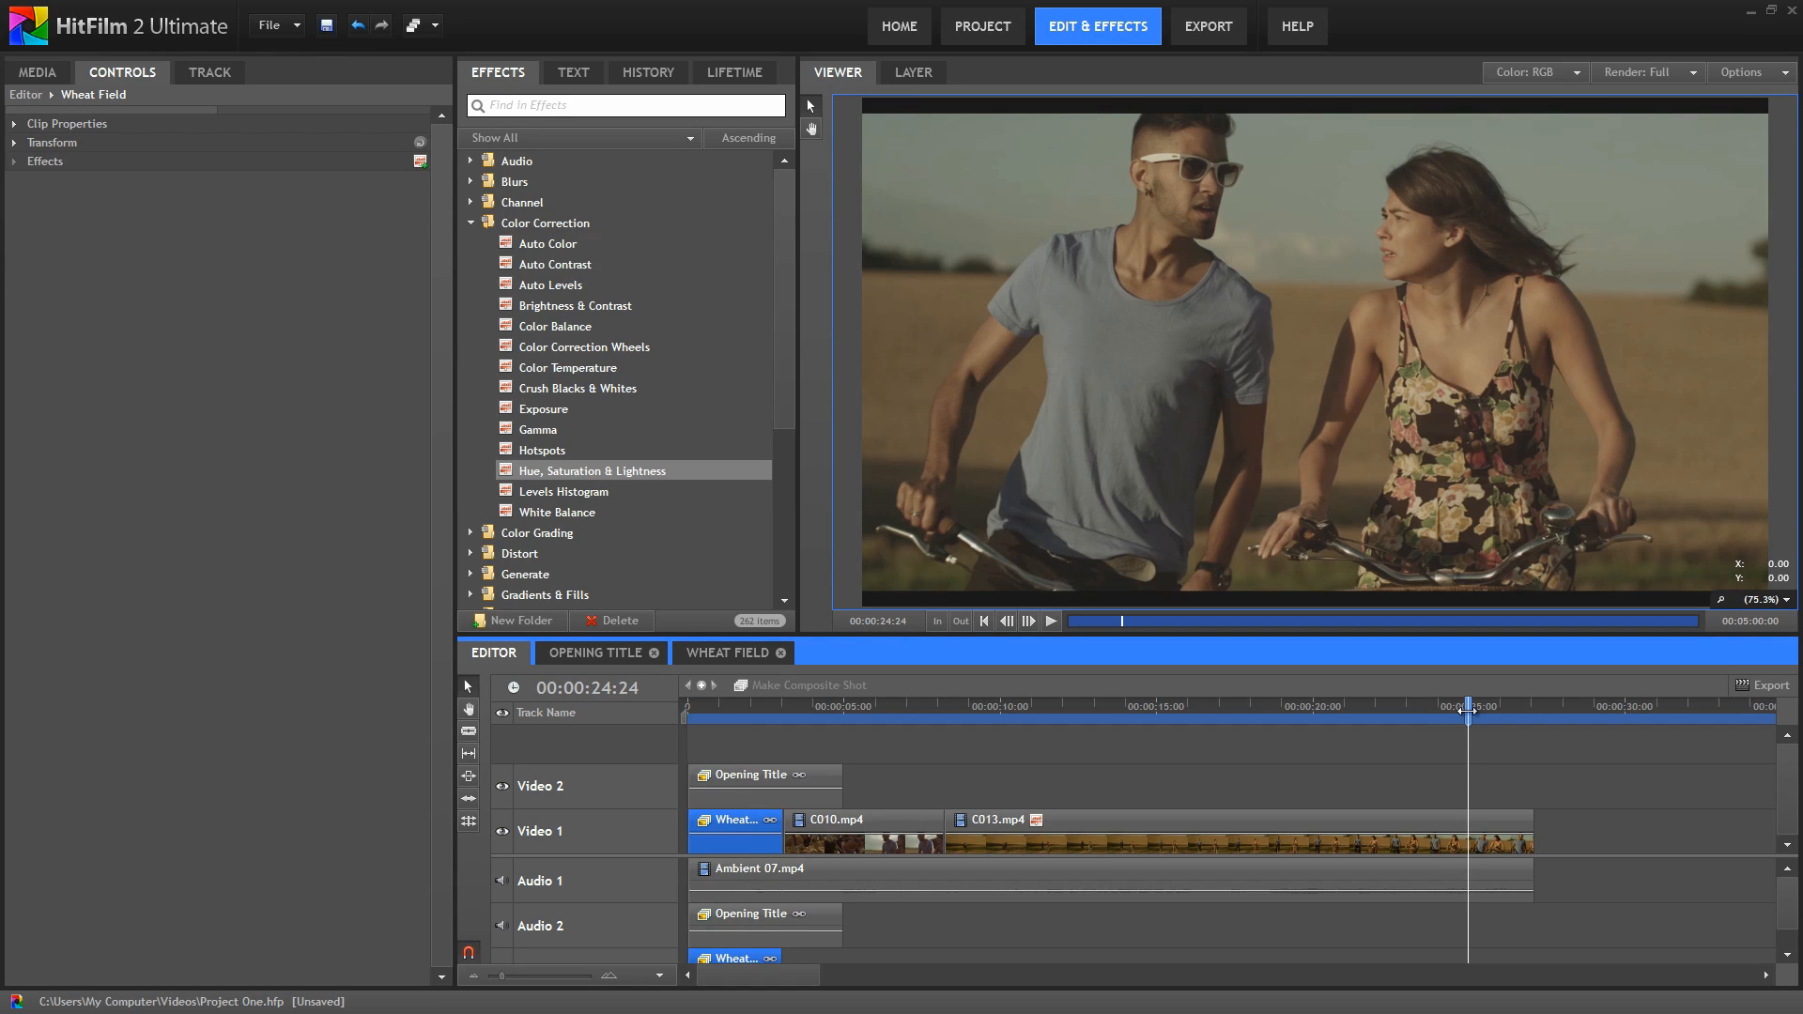
click(1427, 834)
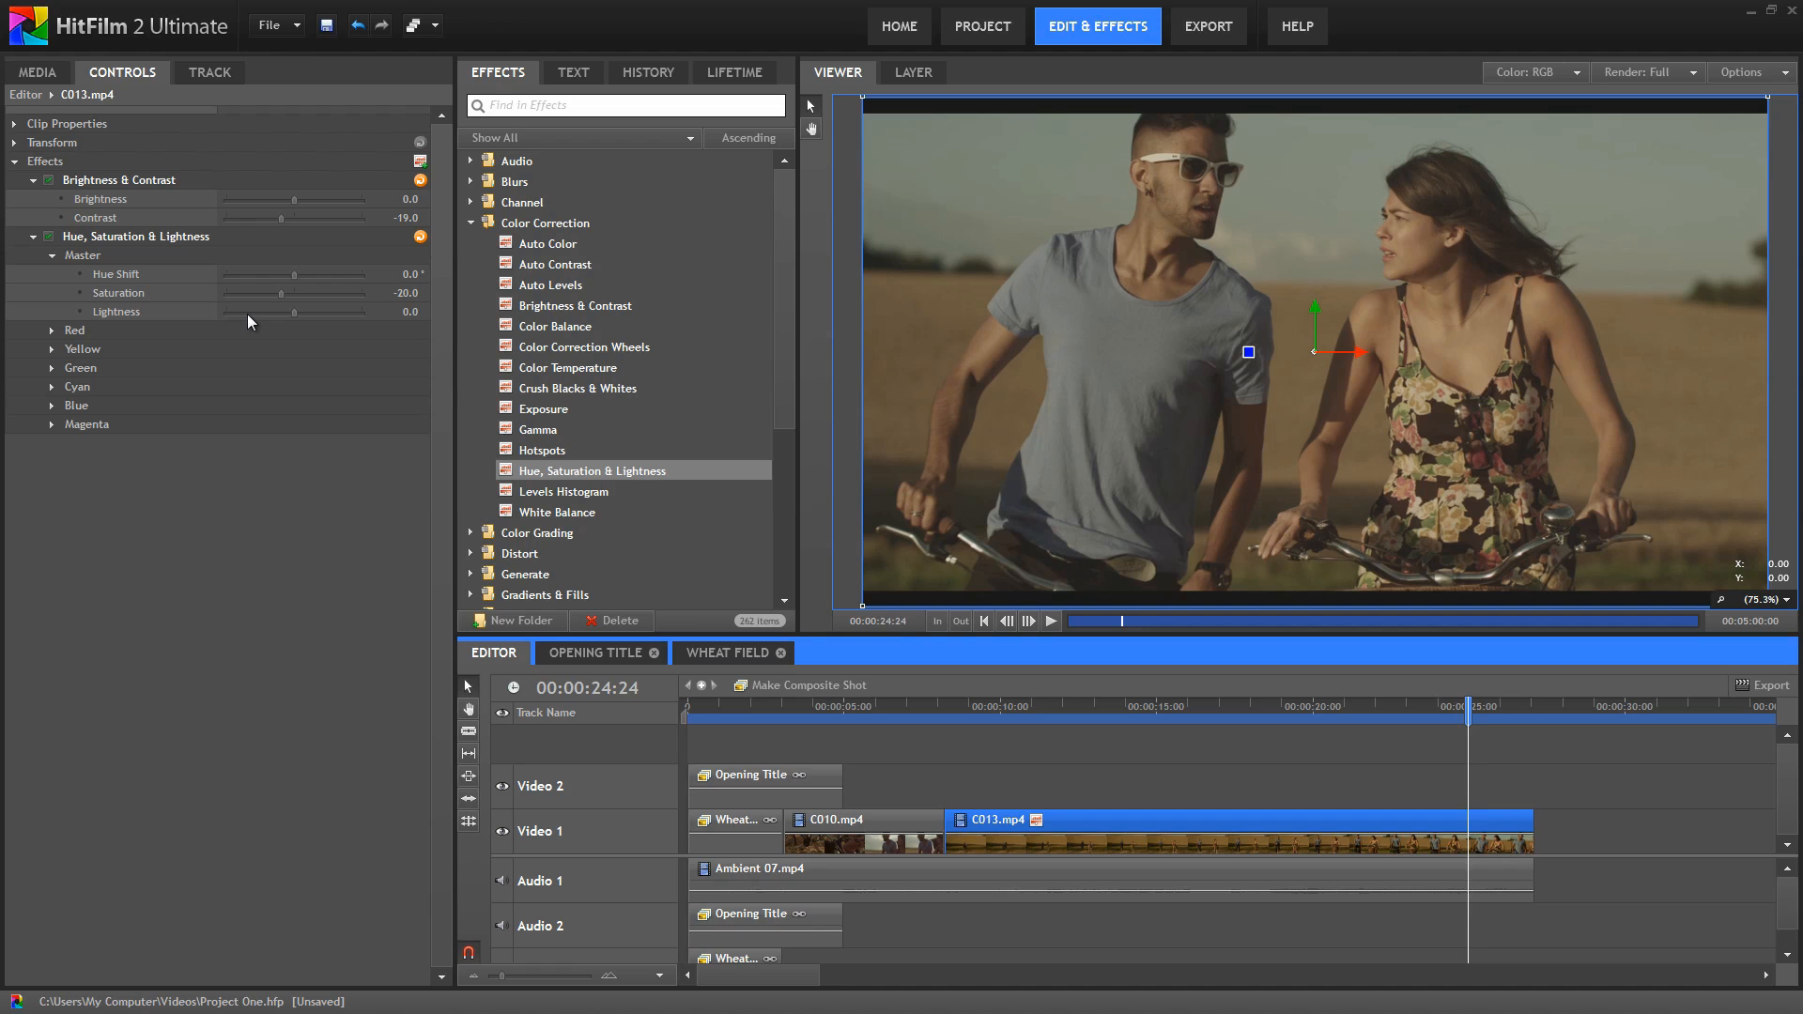
click(1487, 890)
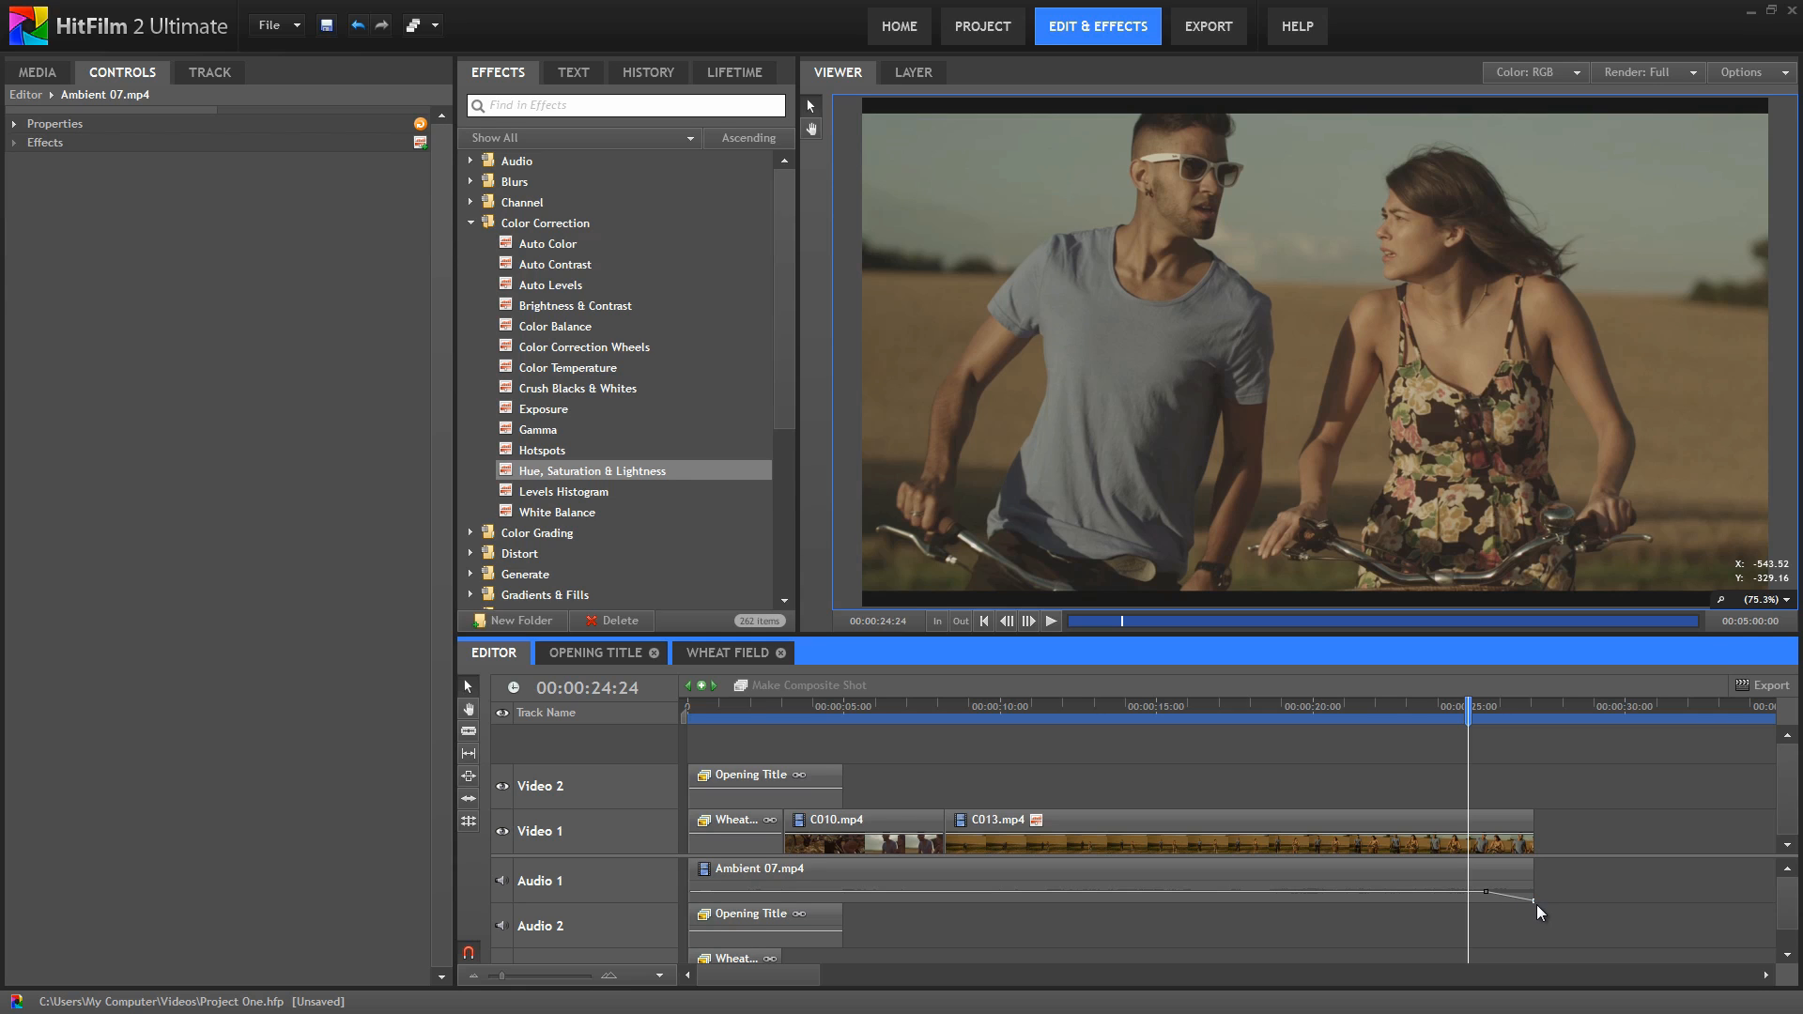
Step: Play back the end of the edit to check the audio fade, and return the playhead to 00:00:24:15
click(1050, 622)
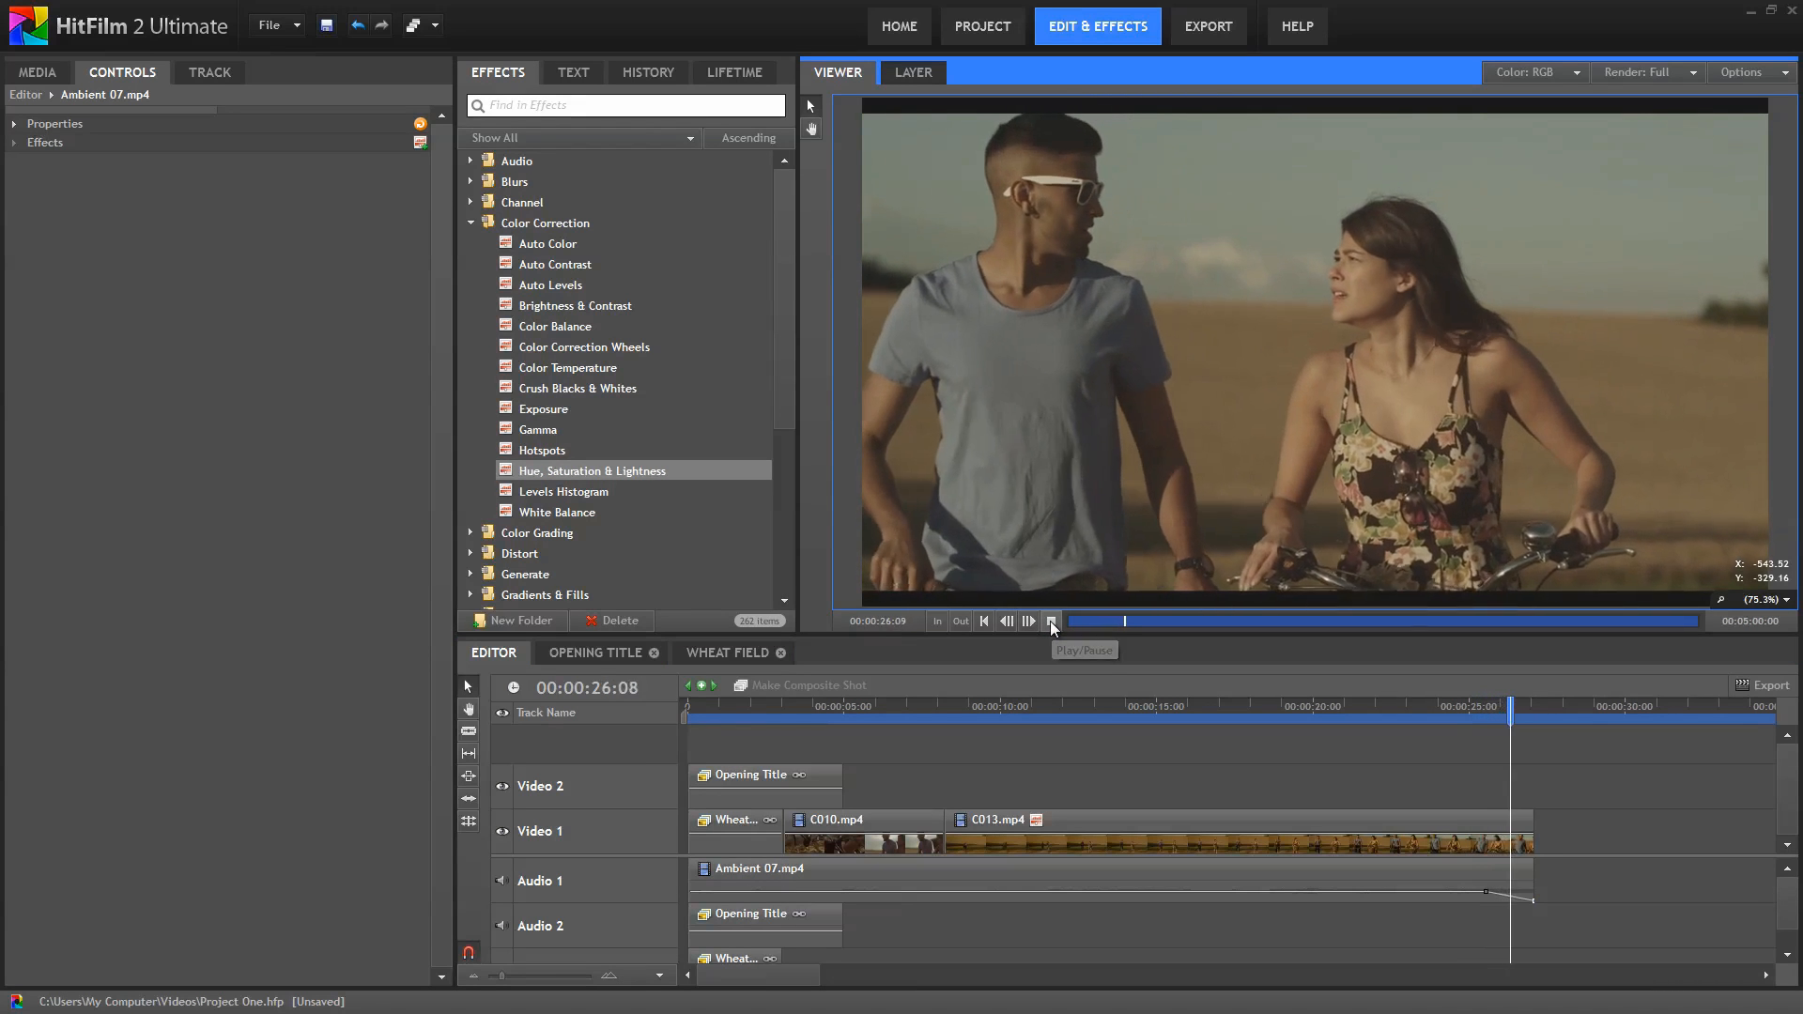
click(1050, 622)
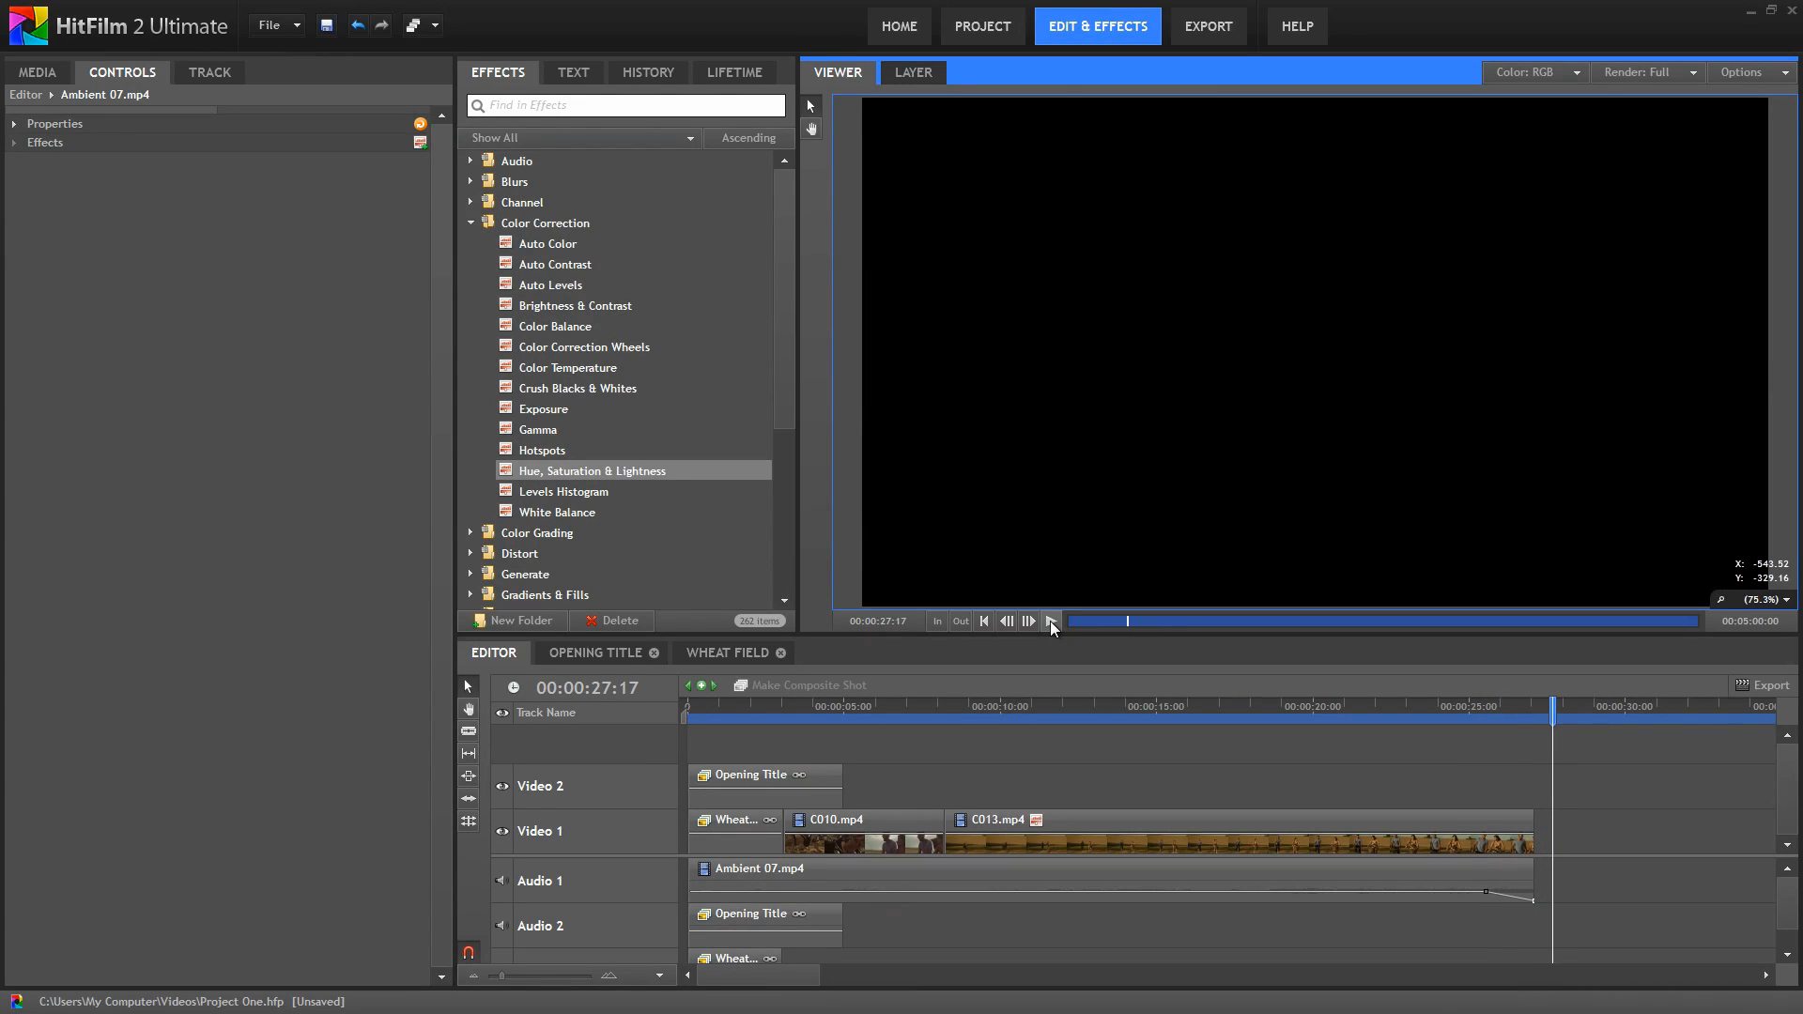
click(1456, 709)
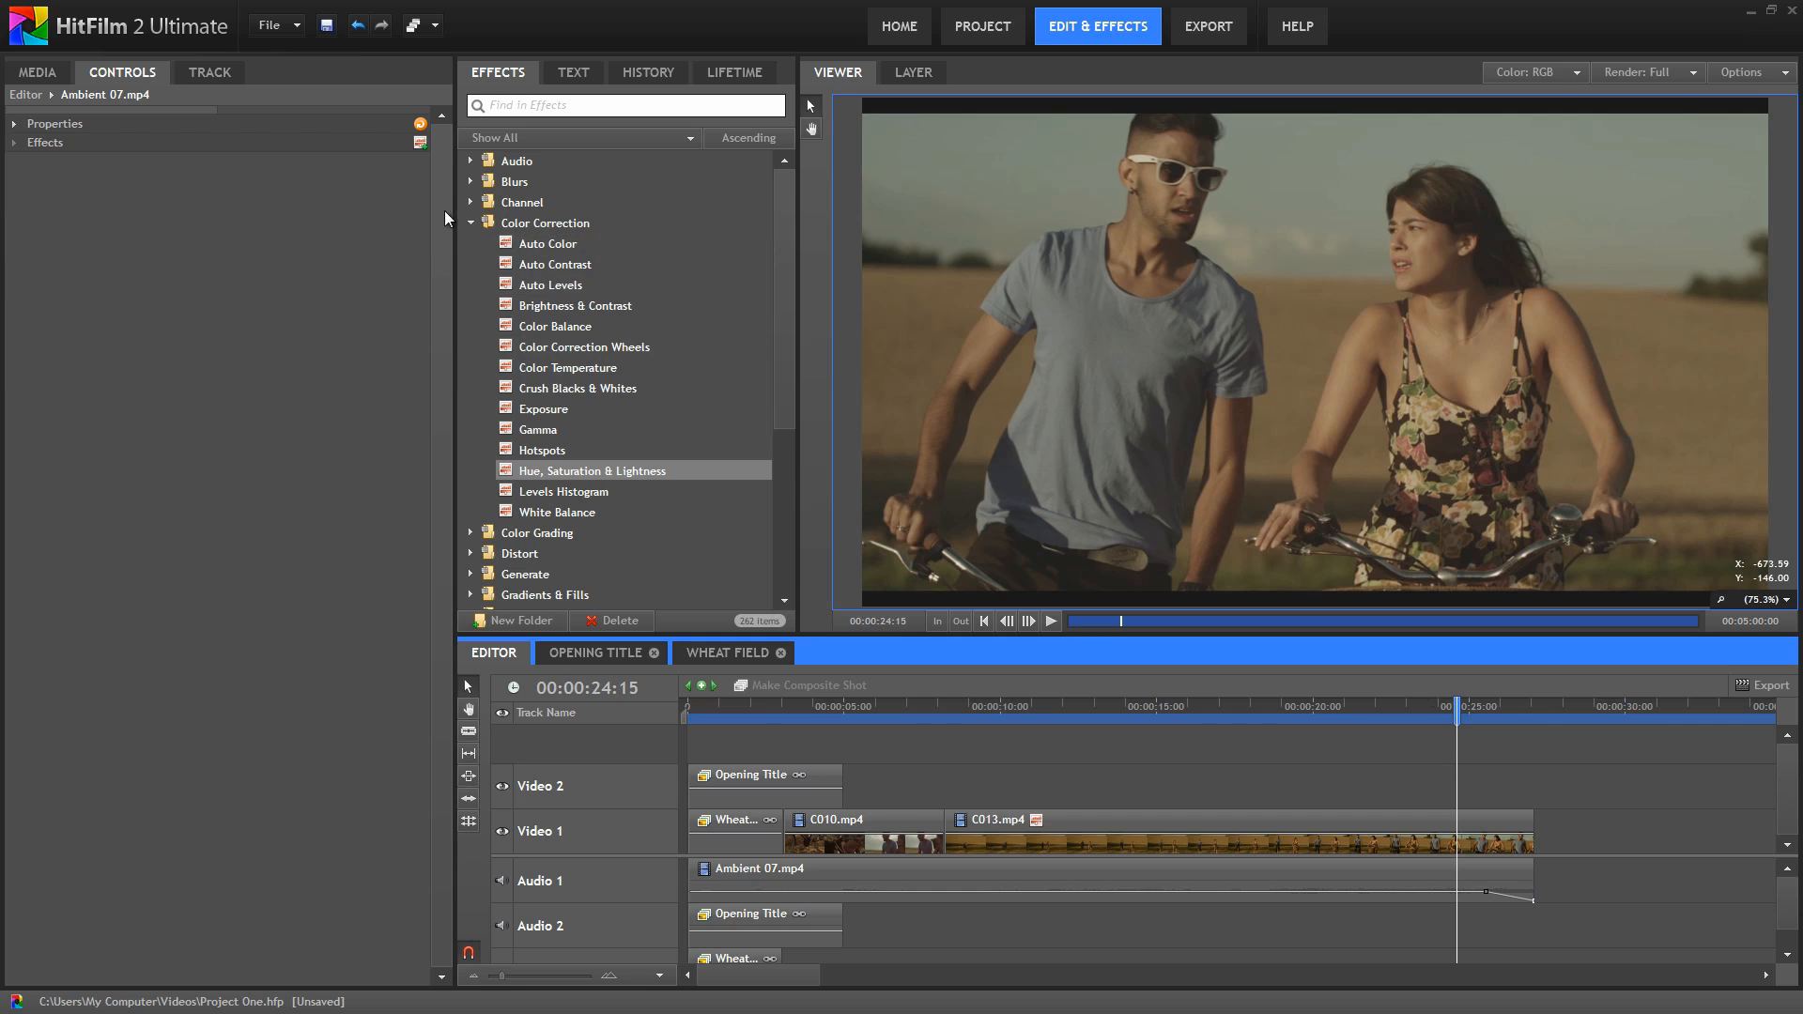
Step: Apply a Cross Dissolve video transition at the cut between C010.mp4 and C013.mp4 on Video 1
click(471, 222)
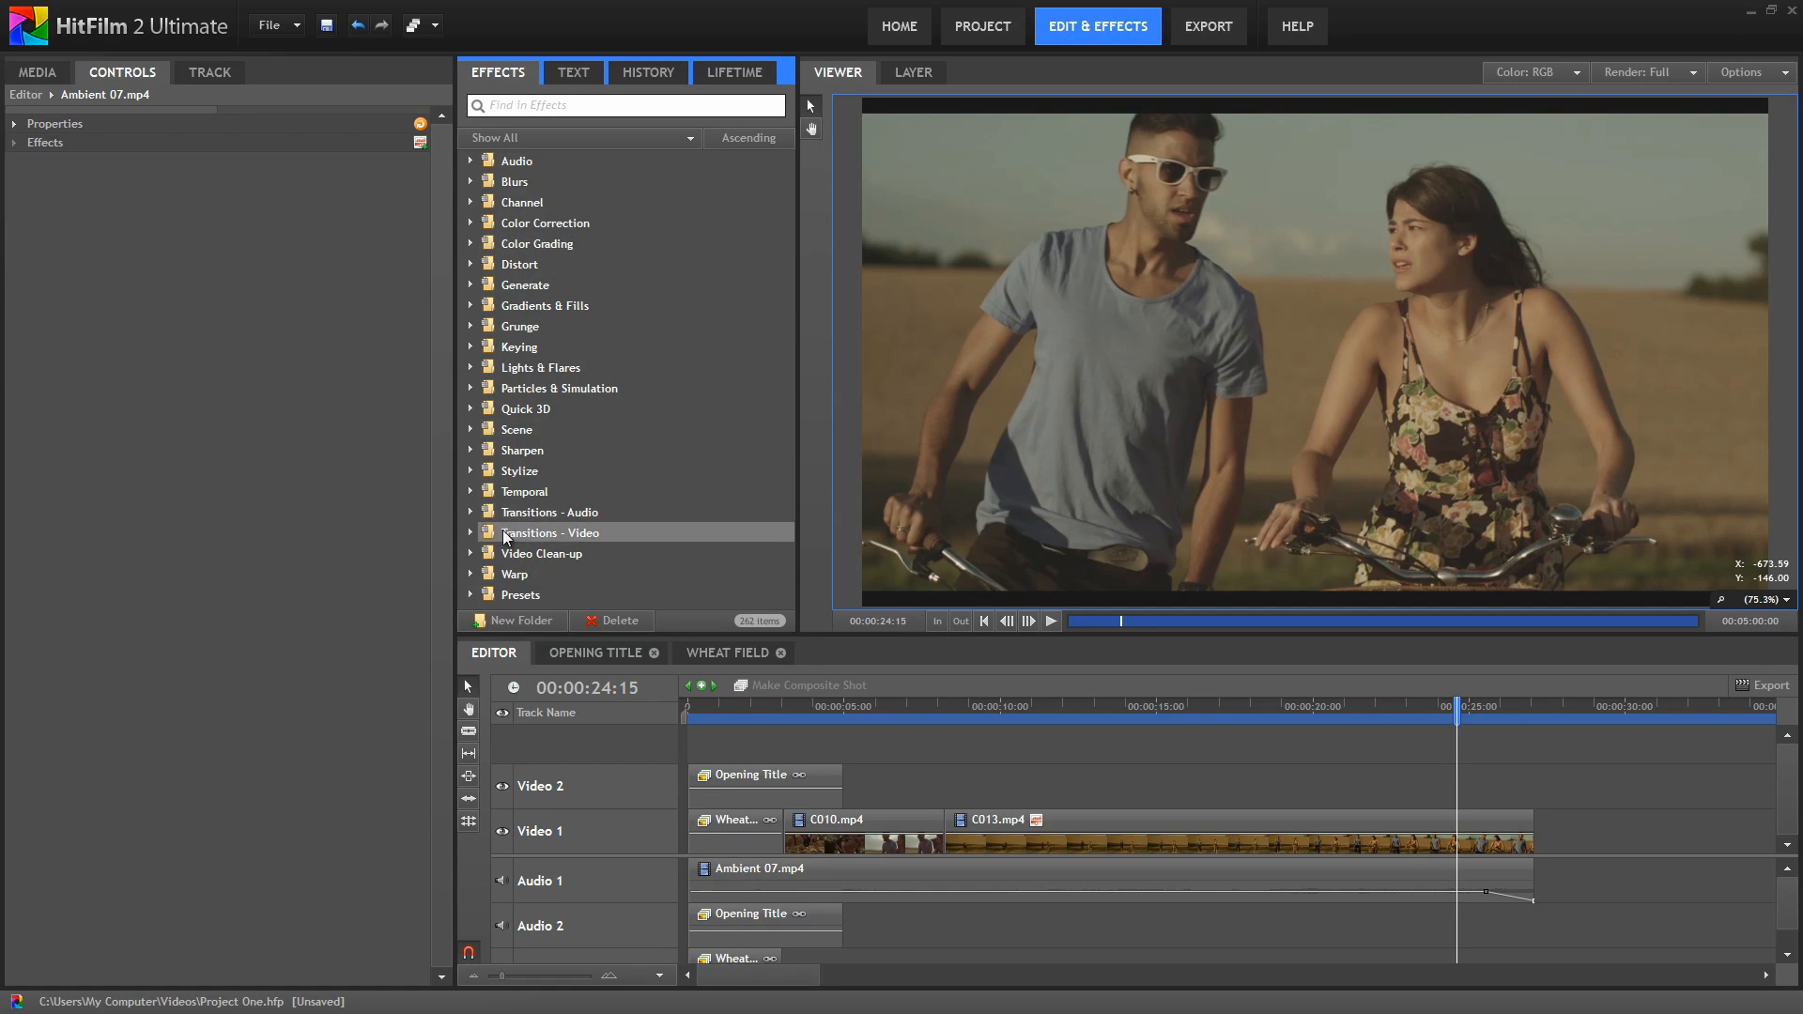
click(470, 532)
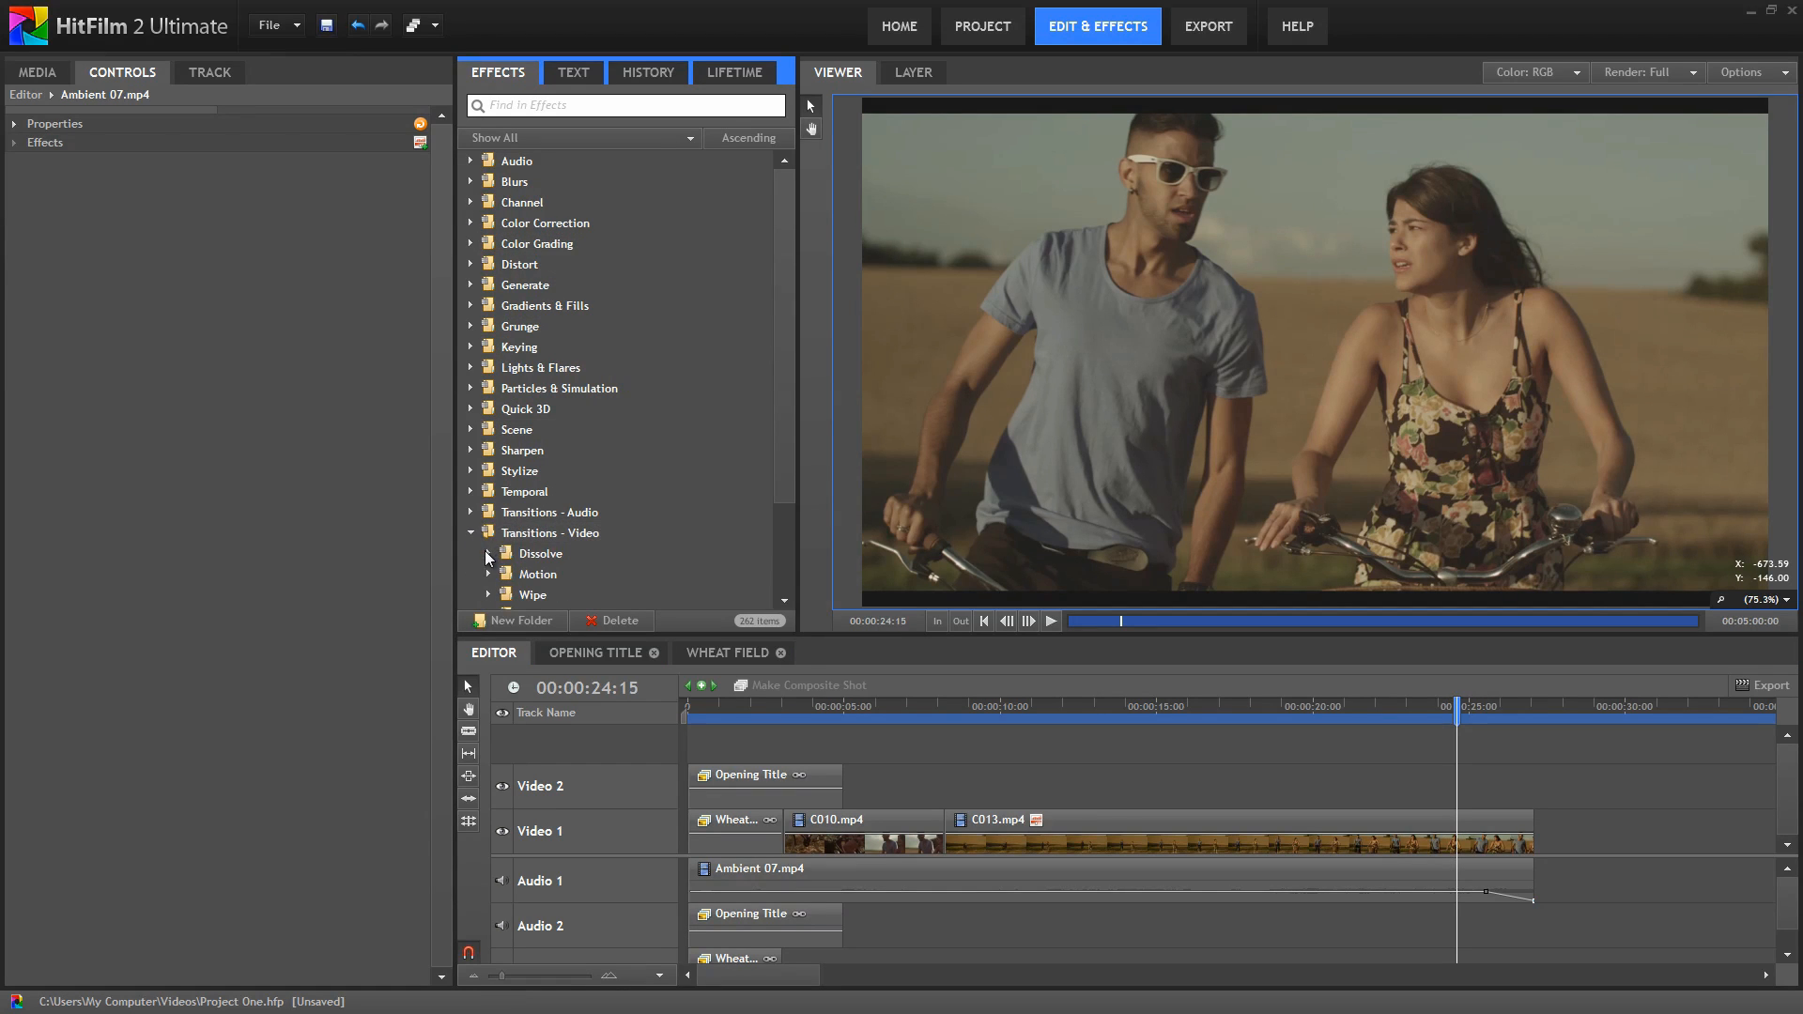
drag(778, 425, 777, 589)
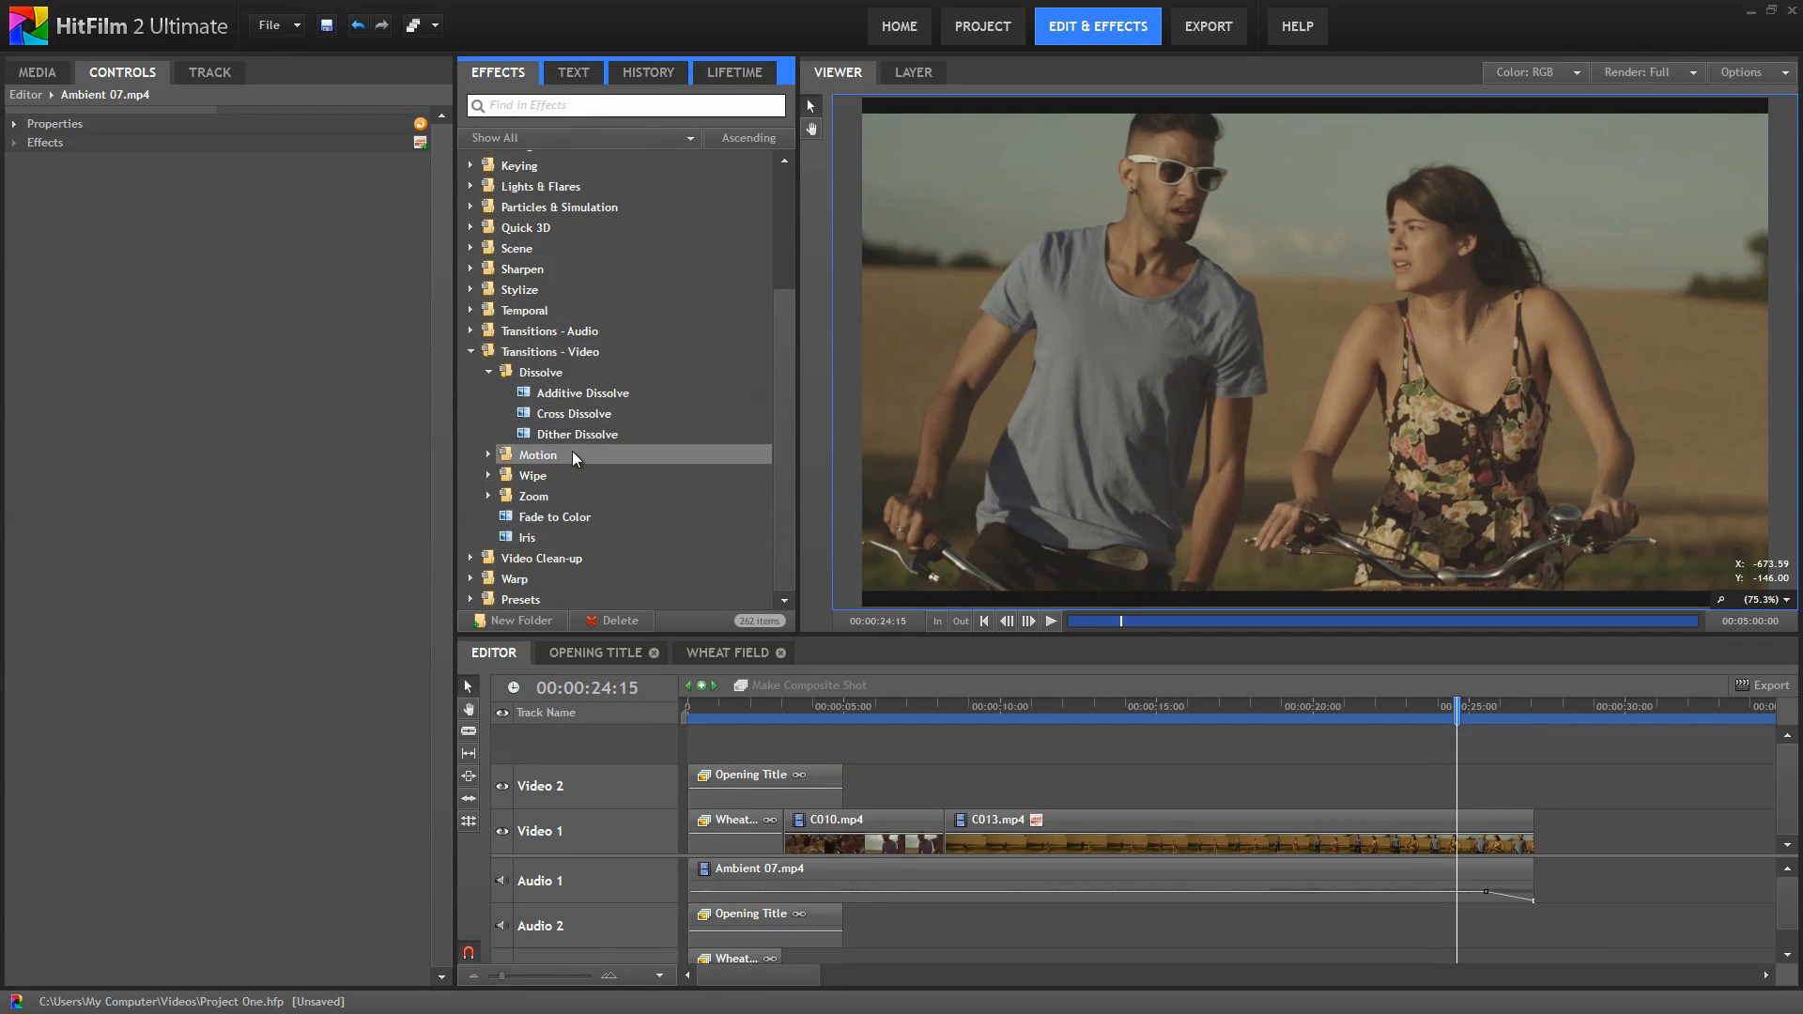
click(561, 411)
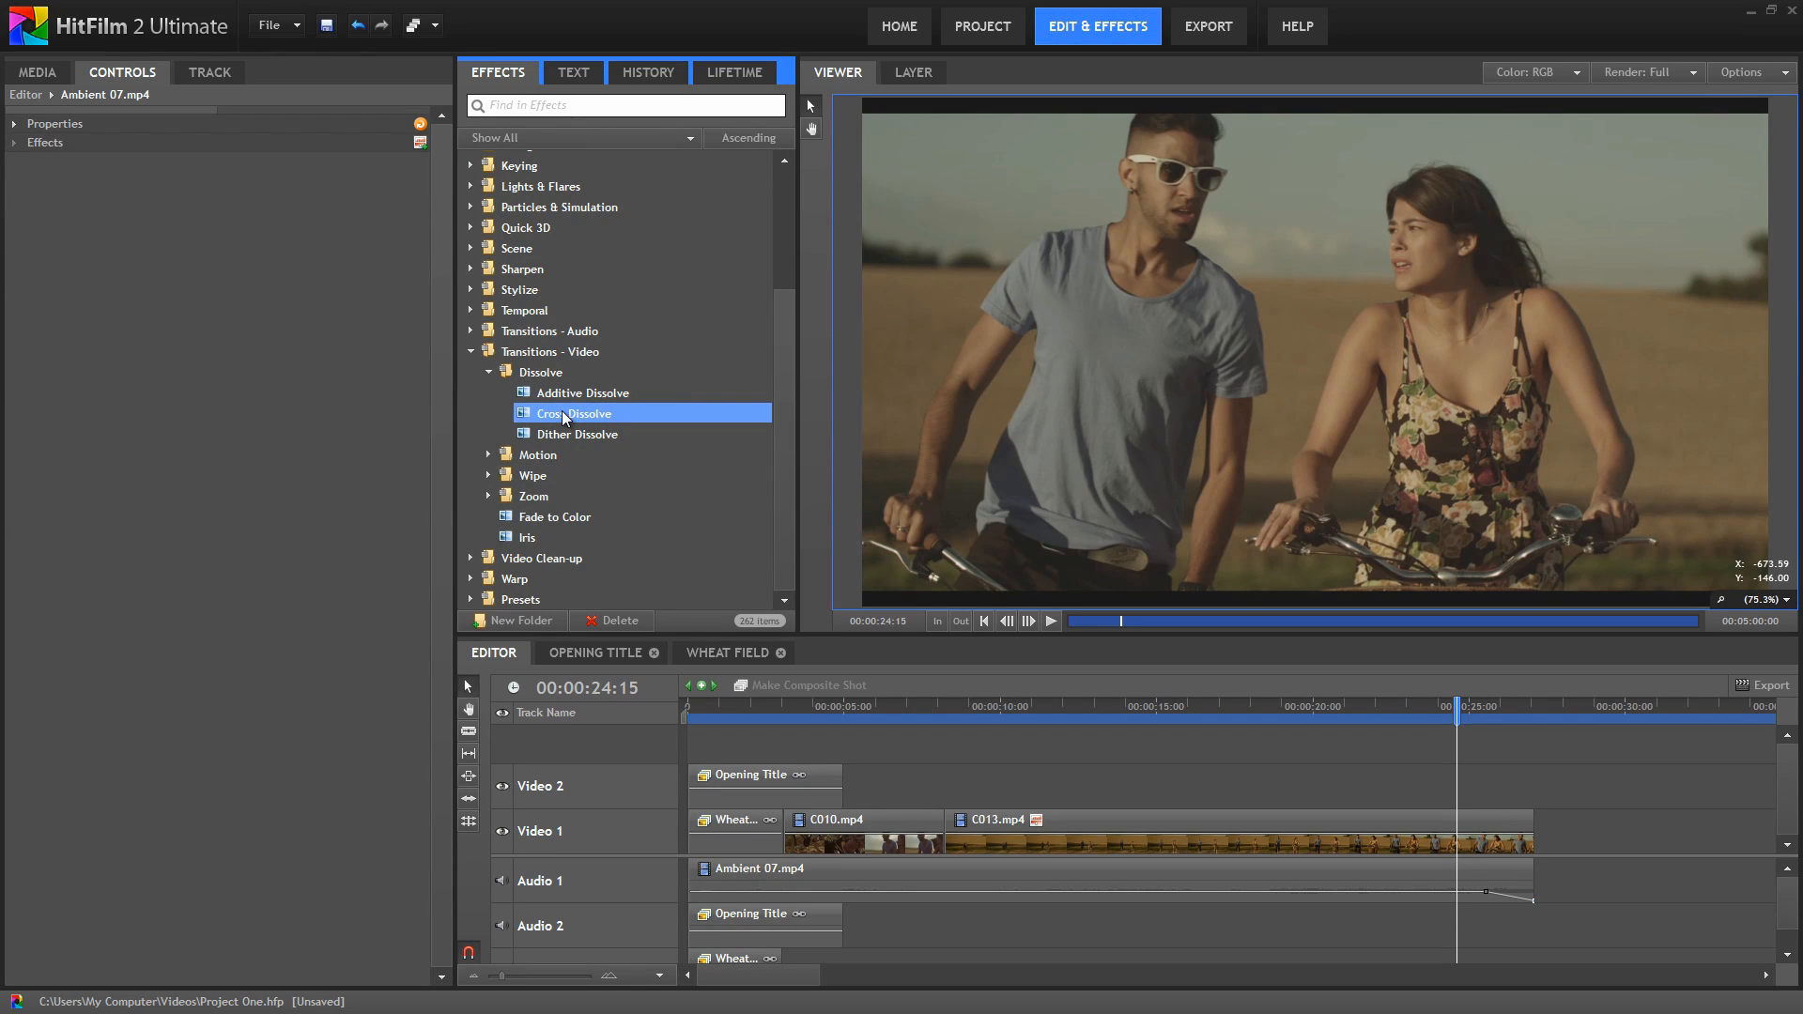
mouse_move(562, 410)
mouse_down()
mouse_move(747, 554)
mouse_move(950, 825)
mouse_up()
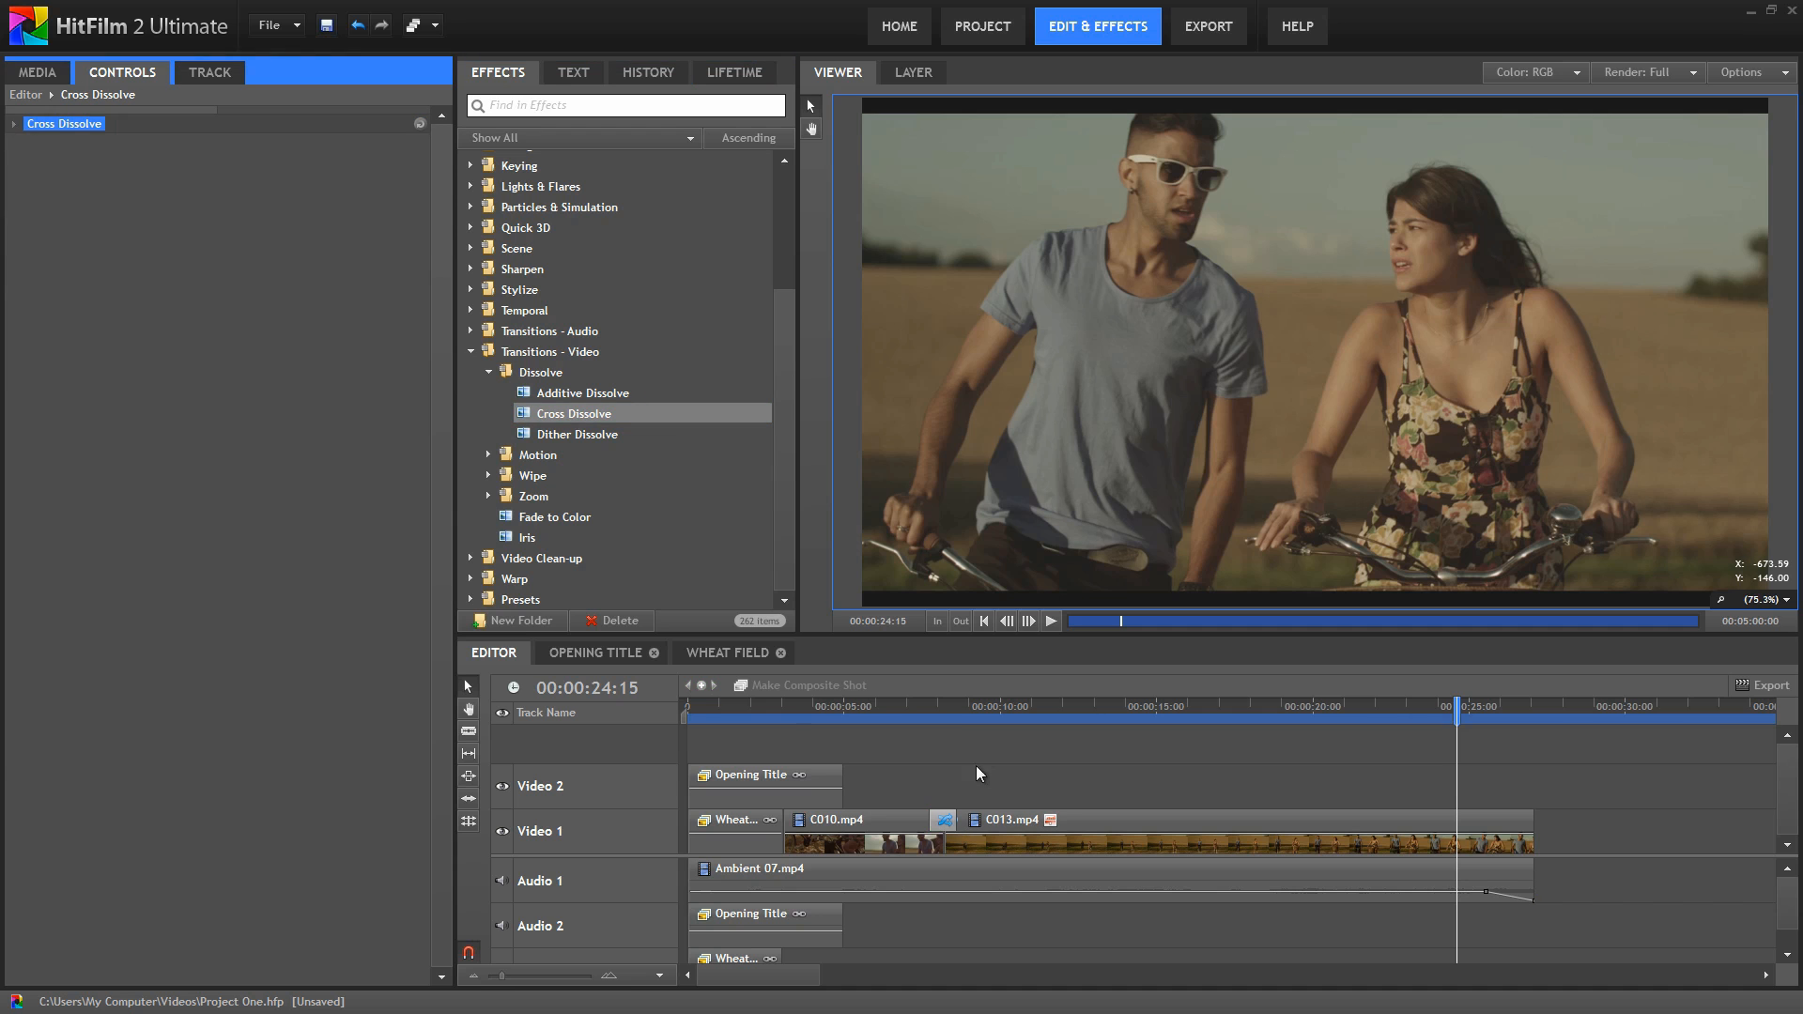
Step: Play back the edit from 00:00:07:12 to check the cross dissolve between C010.mp4 and C013.mp4
click(922, 711)
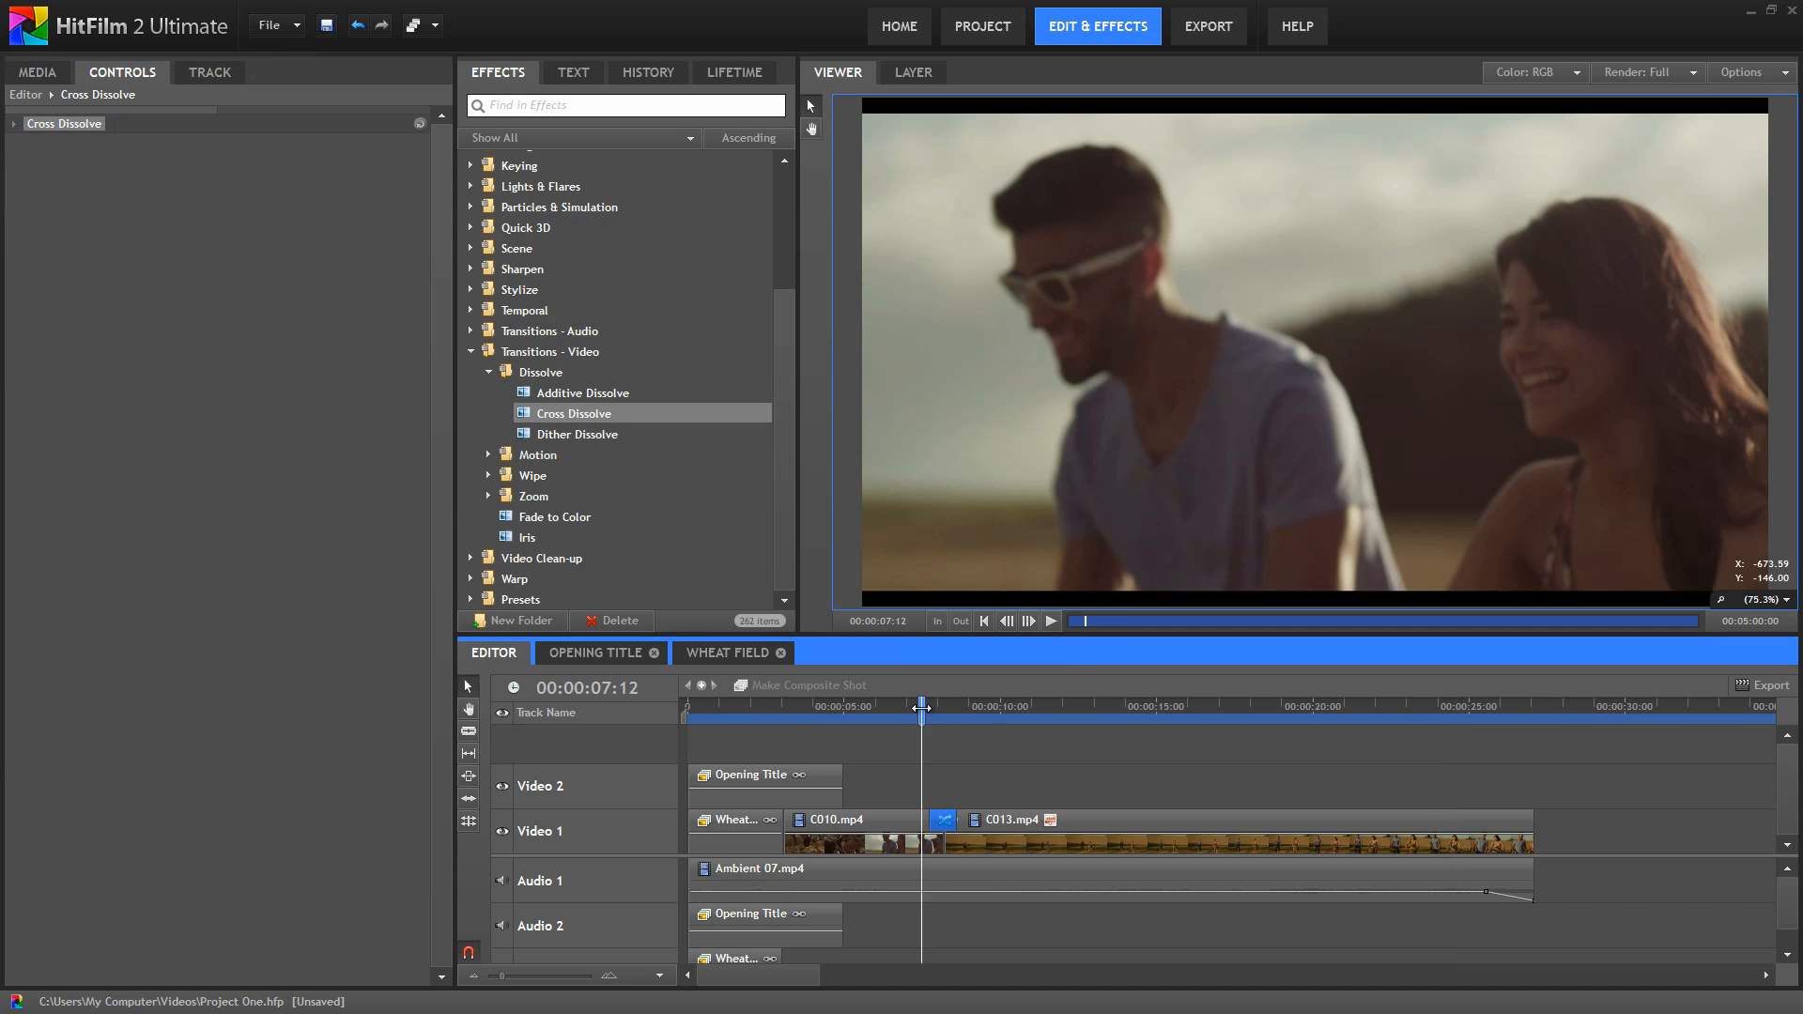
click(1049, 619)
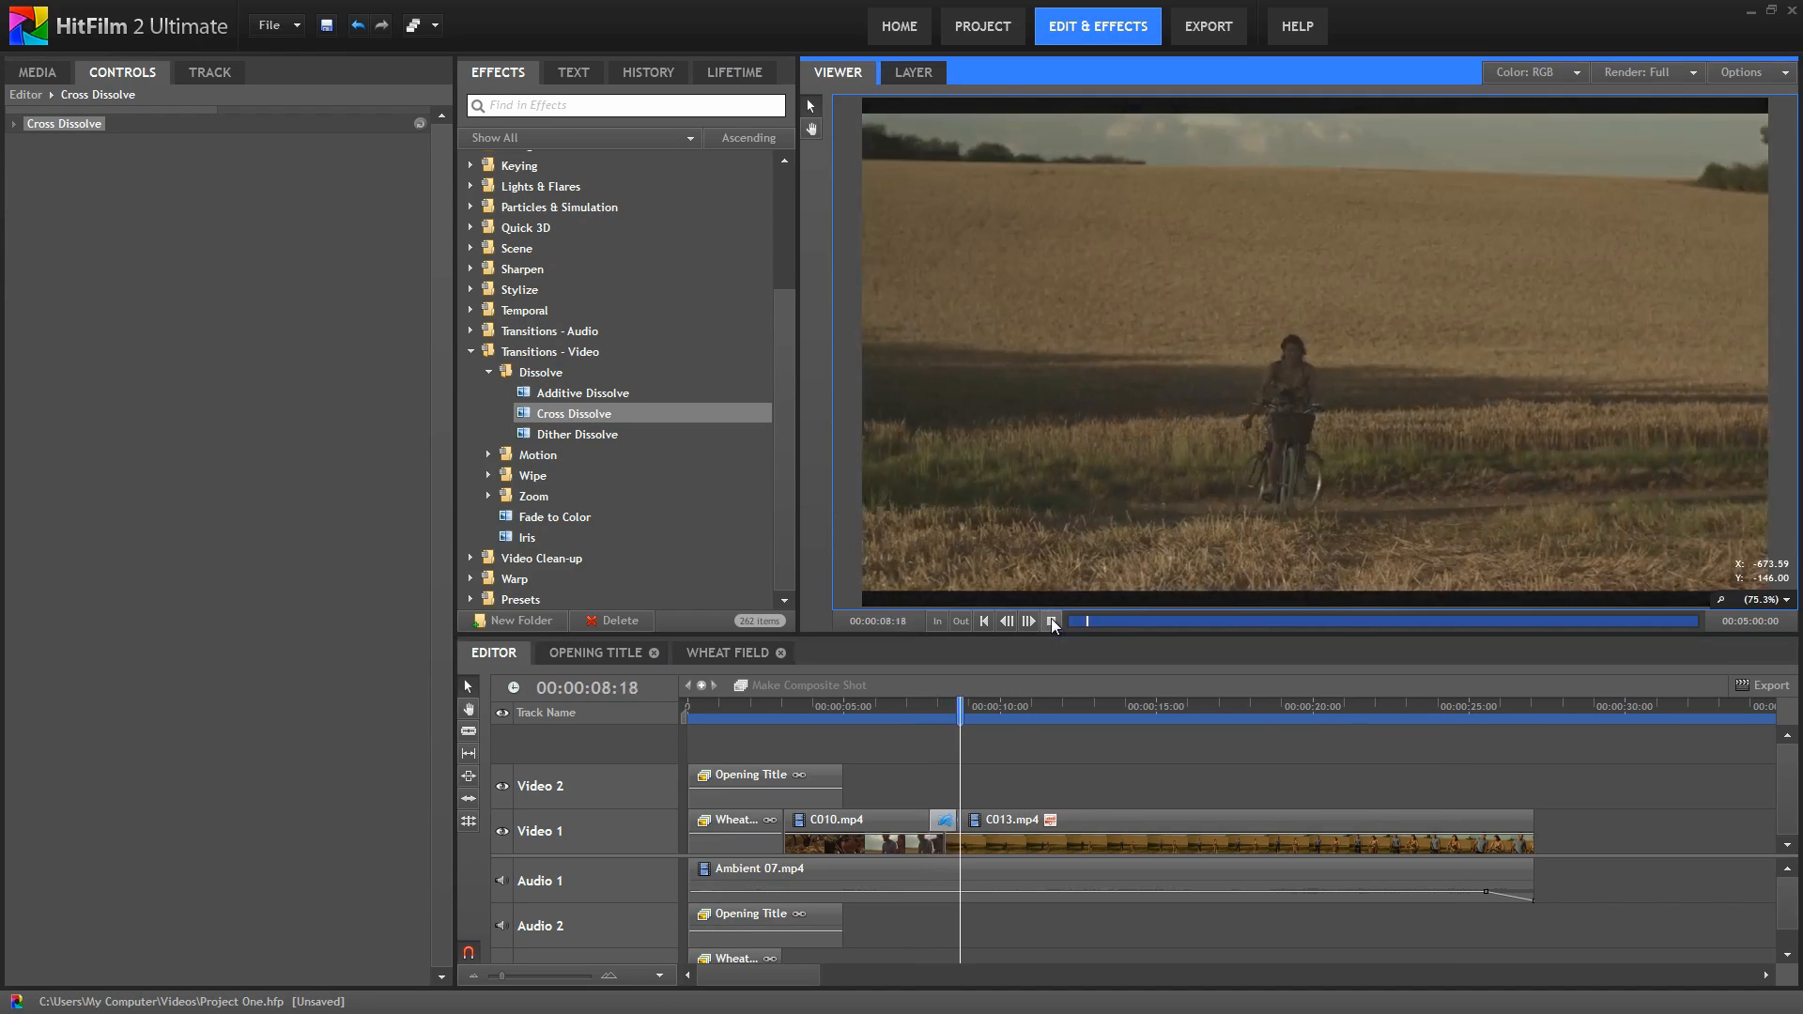
click(1052, 620)
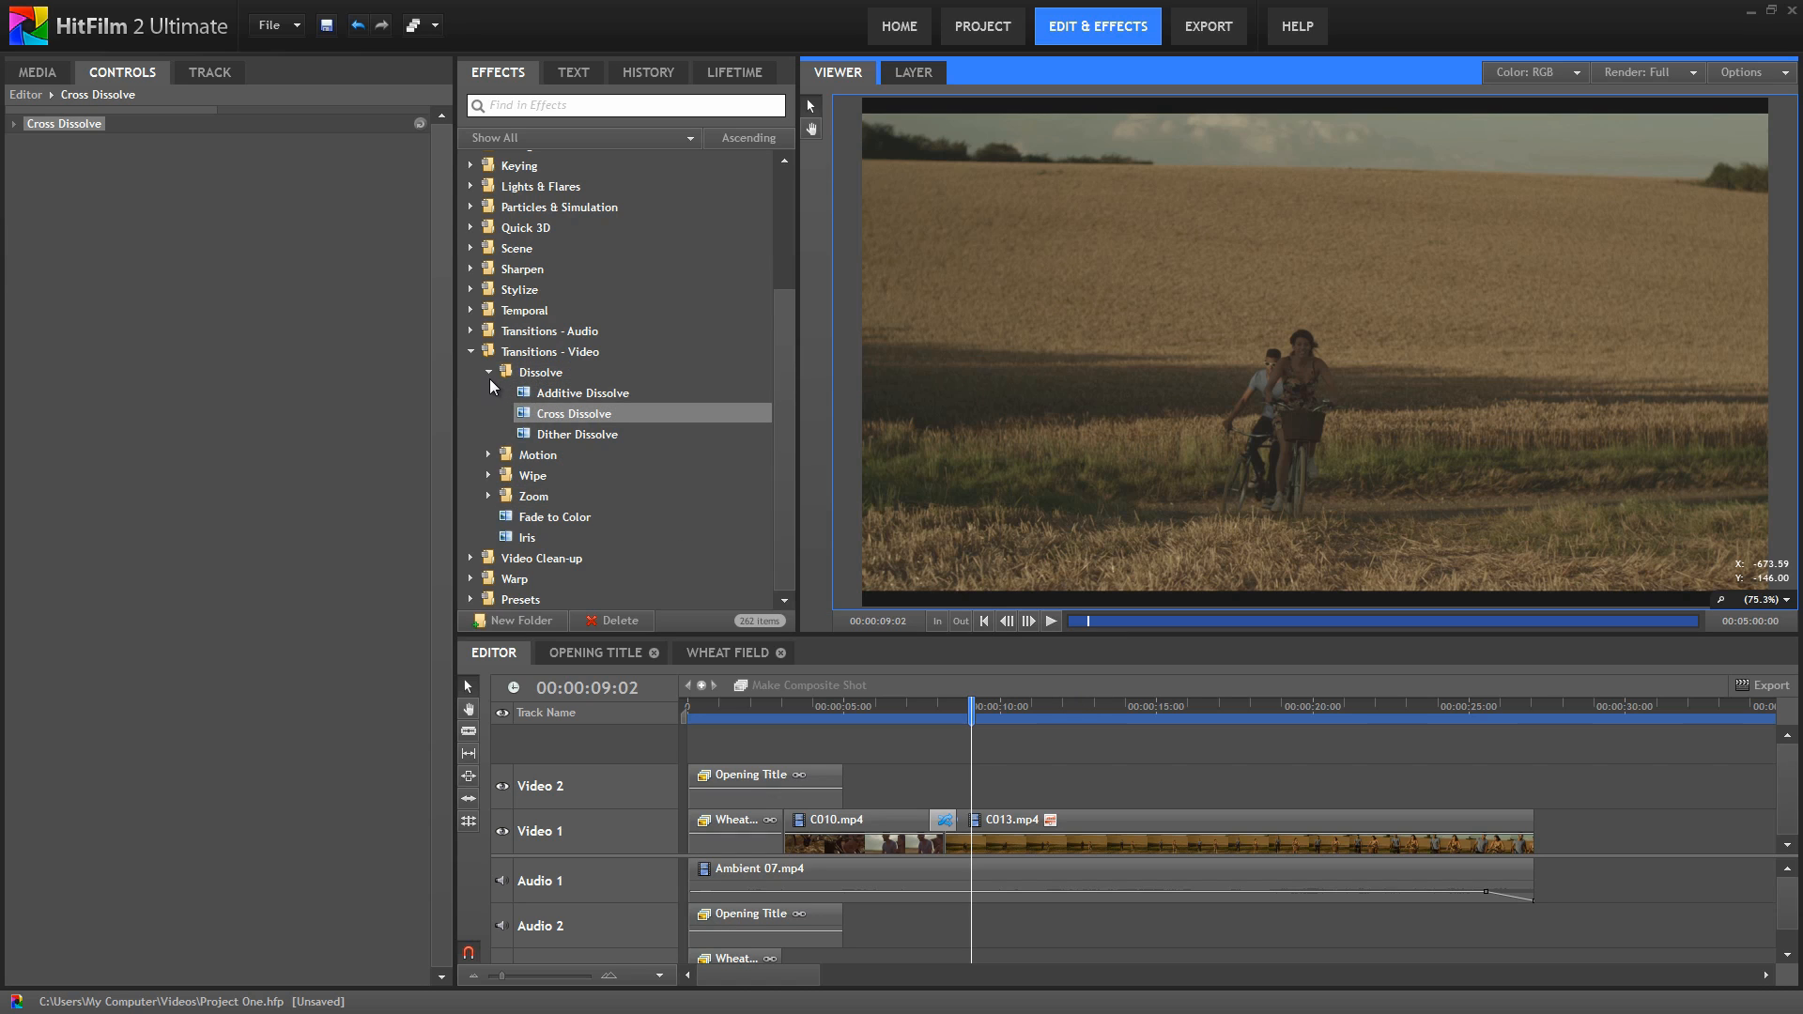
Step: Add Linear Wipe transitions to both the start and the end of the Opening Title clip on Video 2
click(488, 371)
click(486, 476)
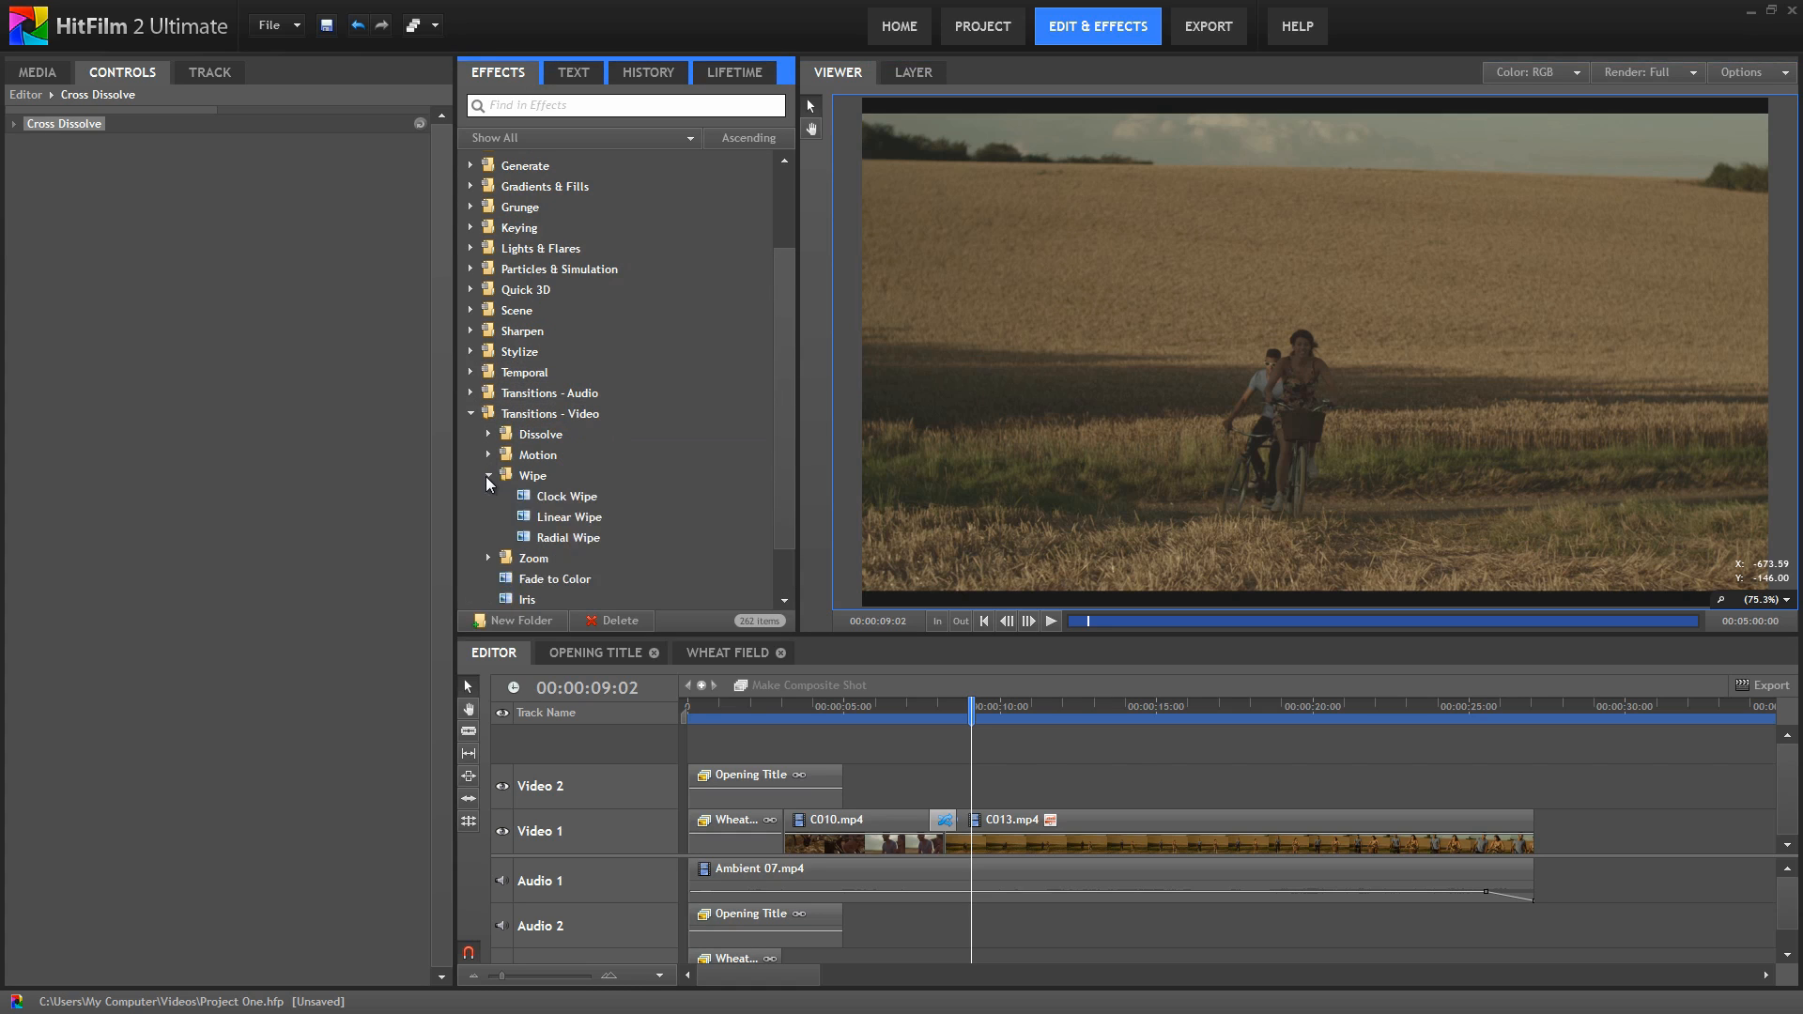
drag(601, 516, 700, 780)
drag(568, 517, 828, 785)
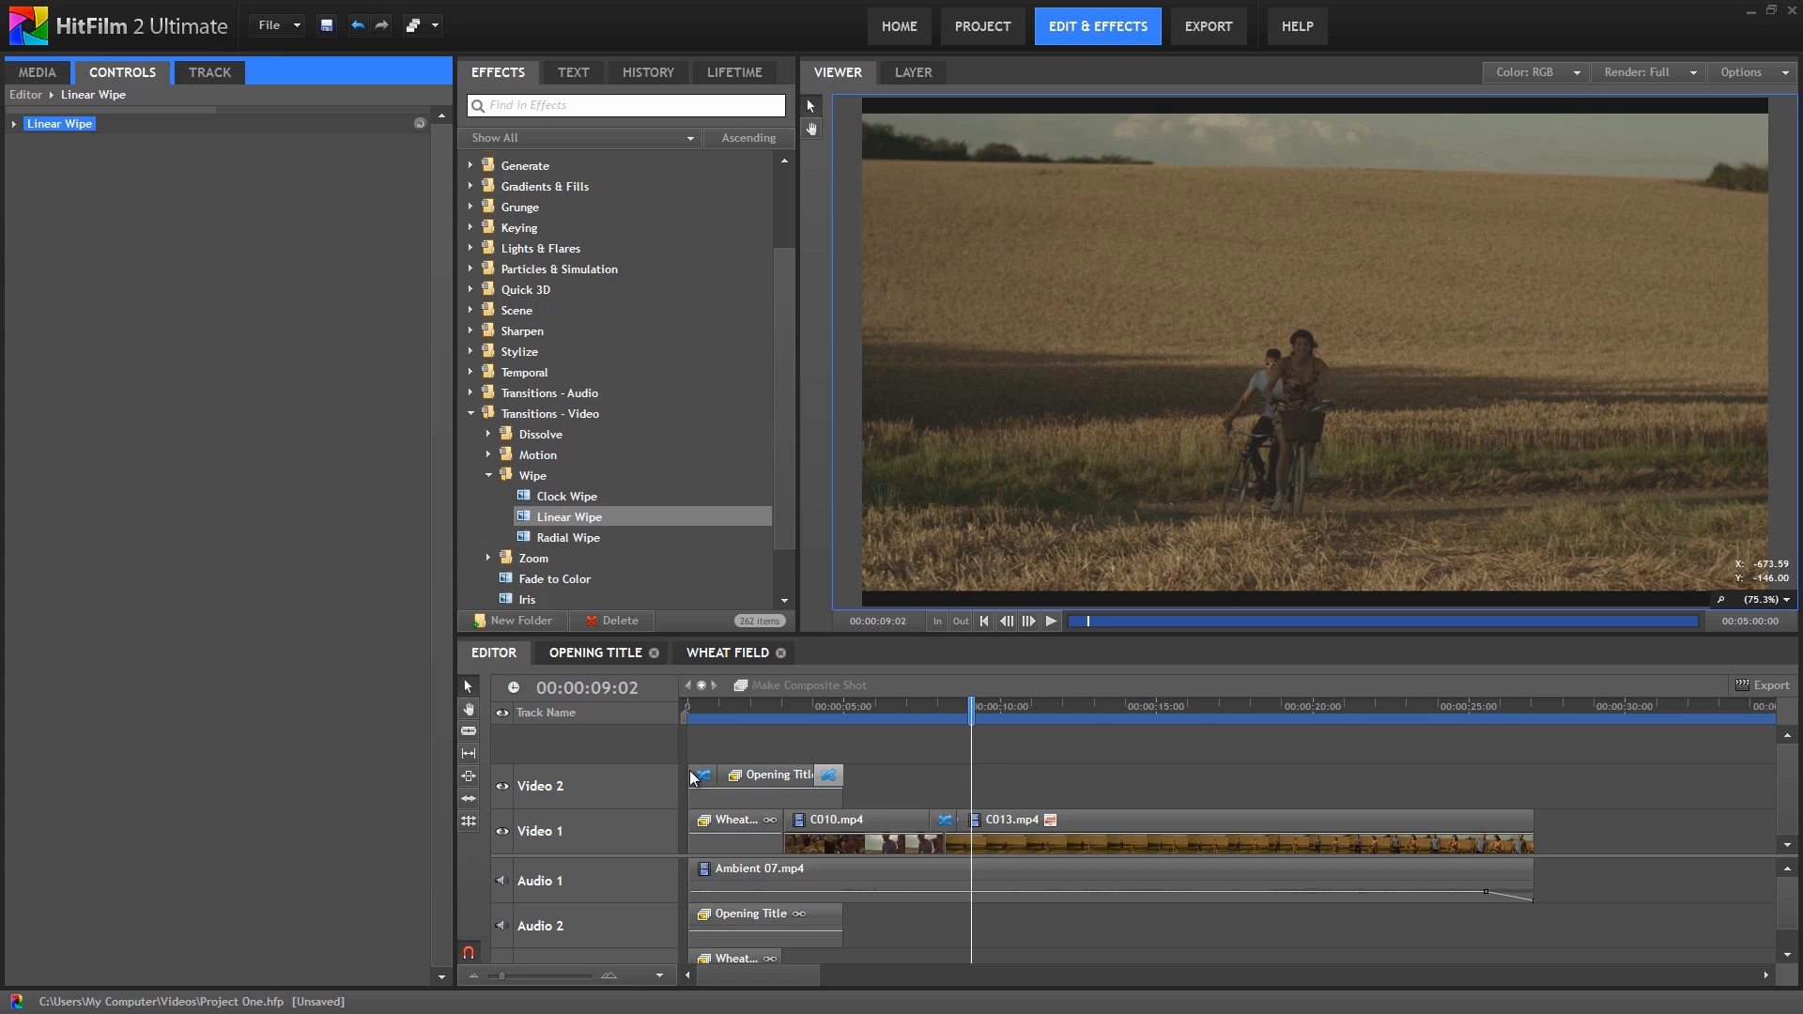
Step: Play the edit from 00:00:00:00 to check the title wipes and the following shots, stopping around the cross dissolve
click(690, 711)
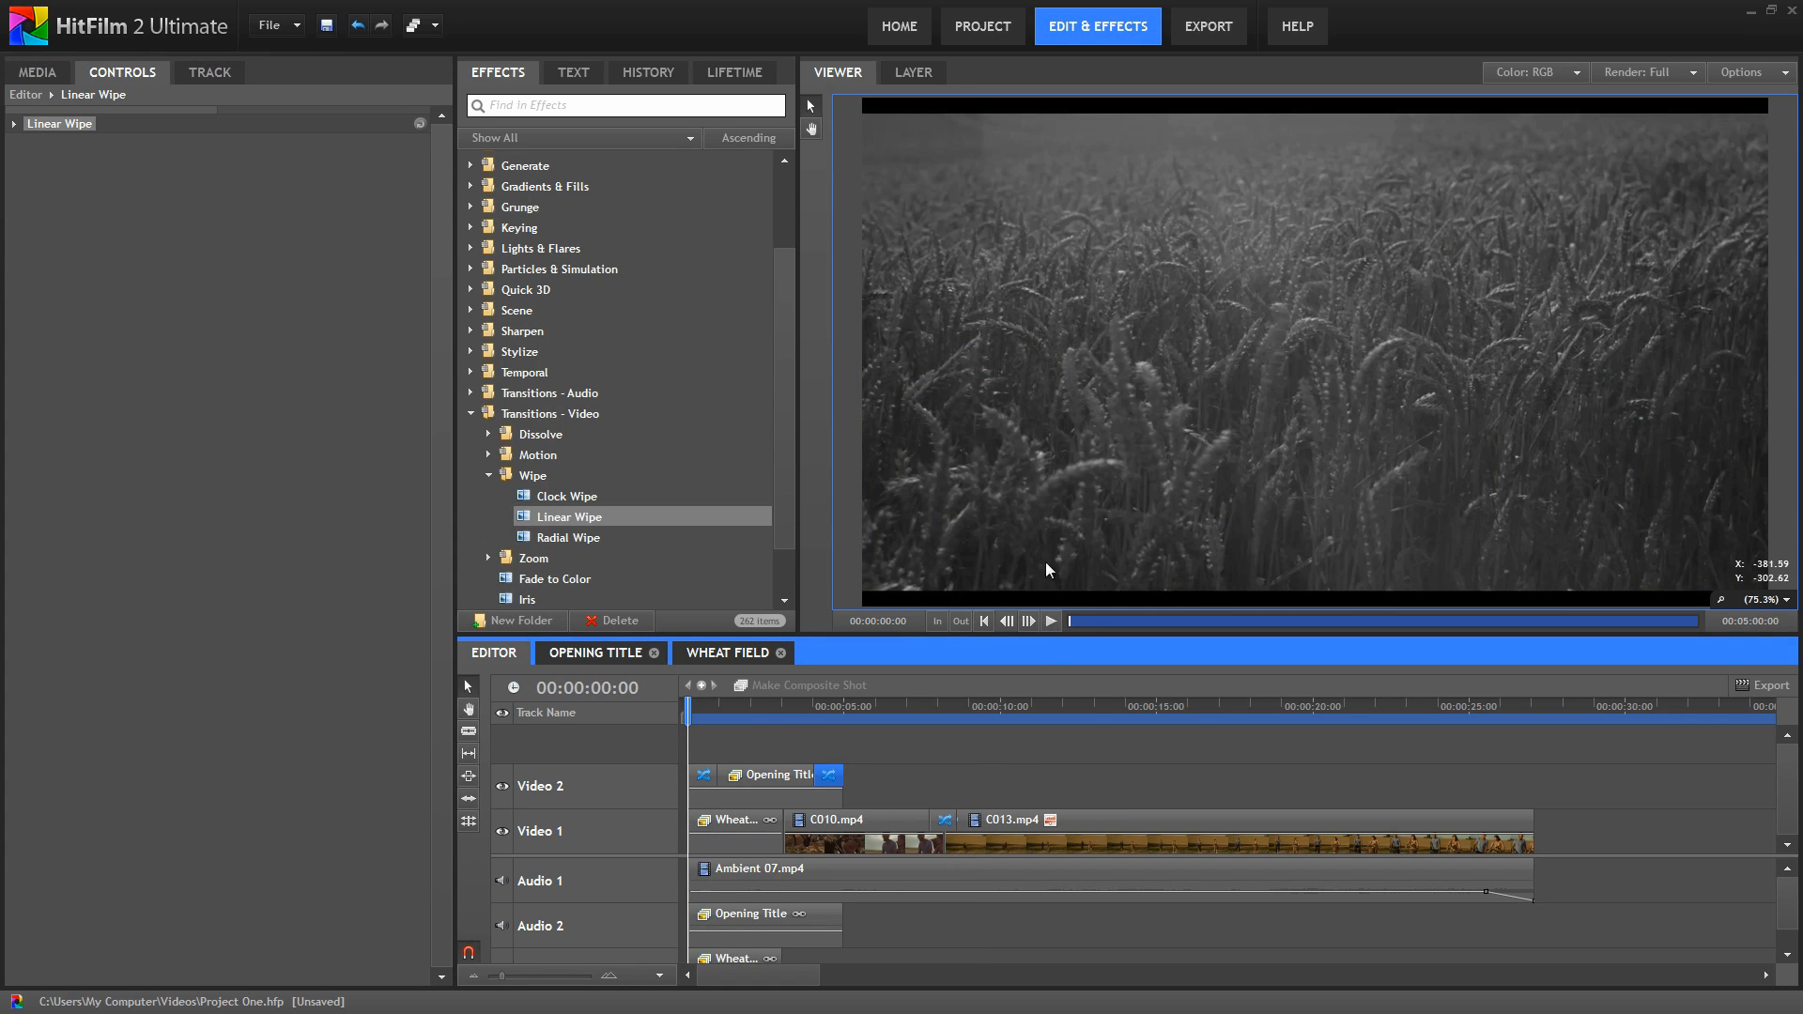
click(1051, 622)
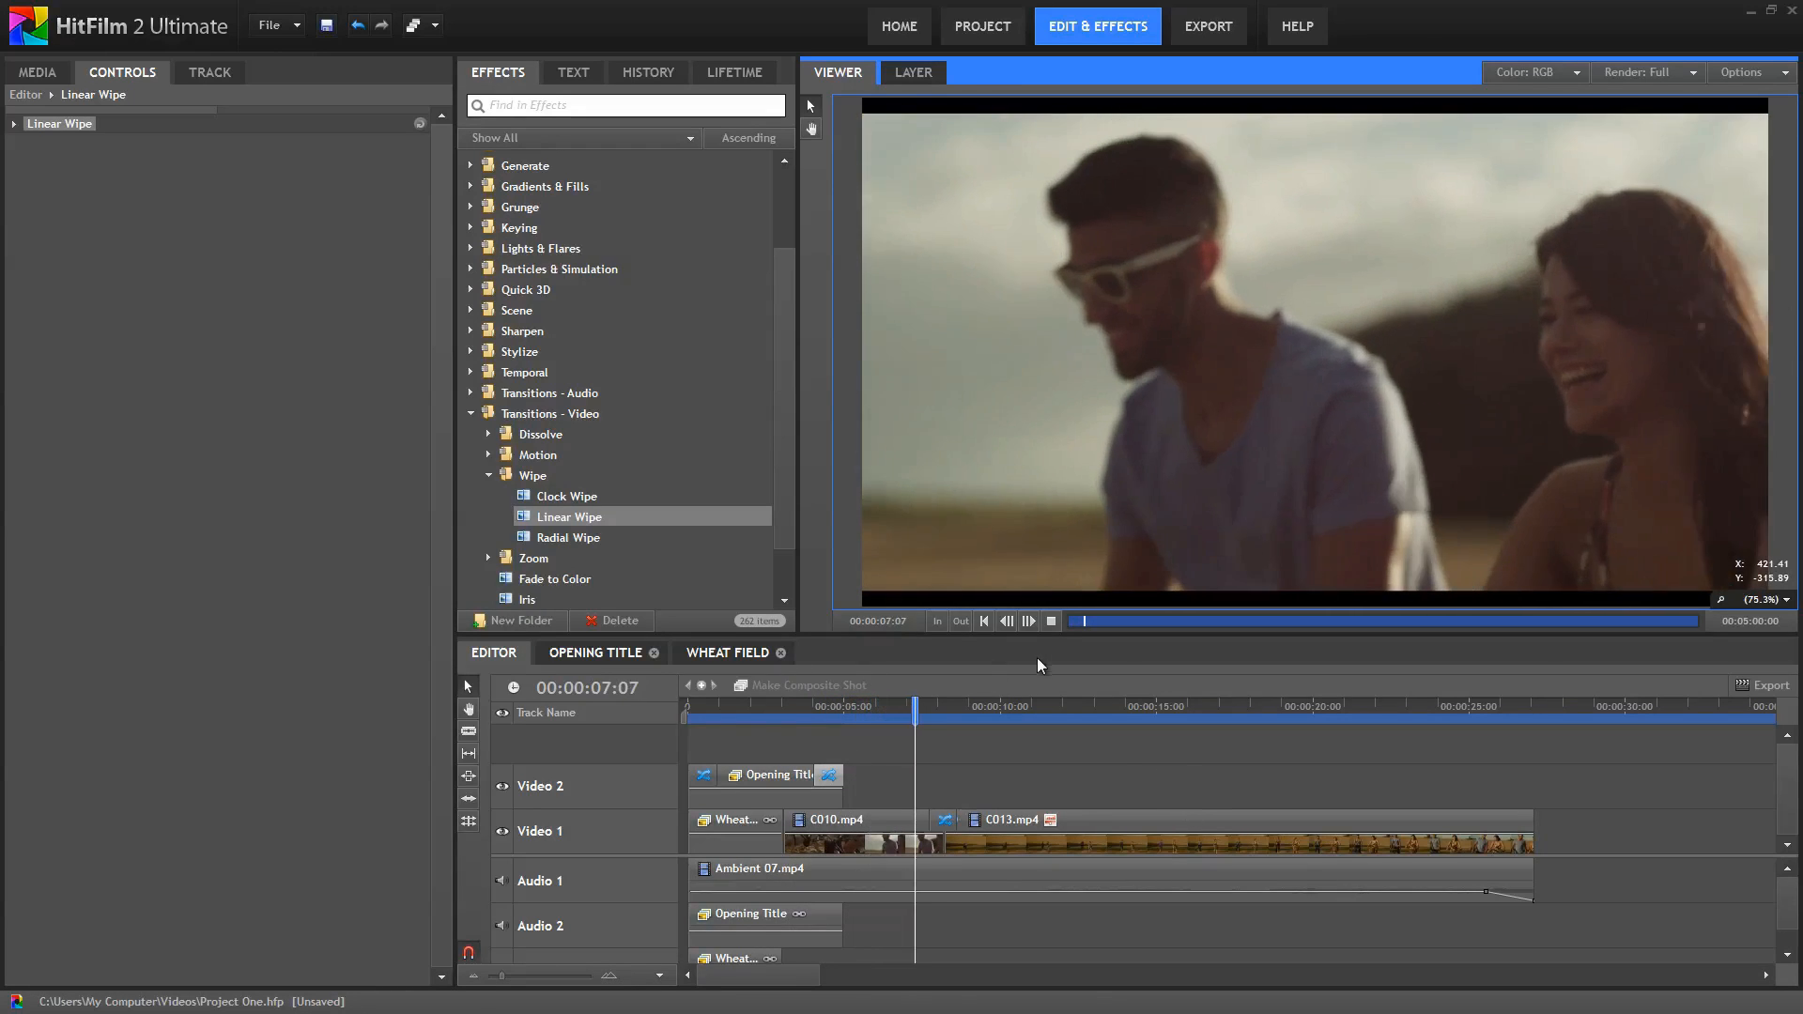
click(1052, 622)
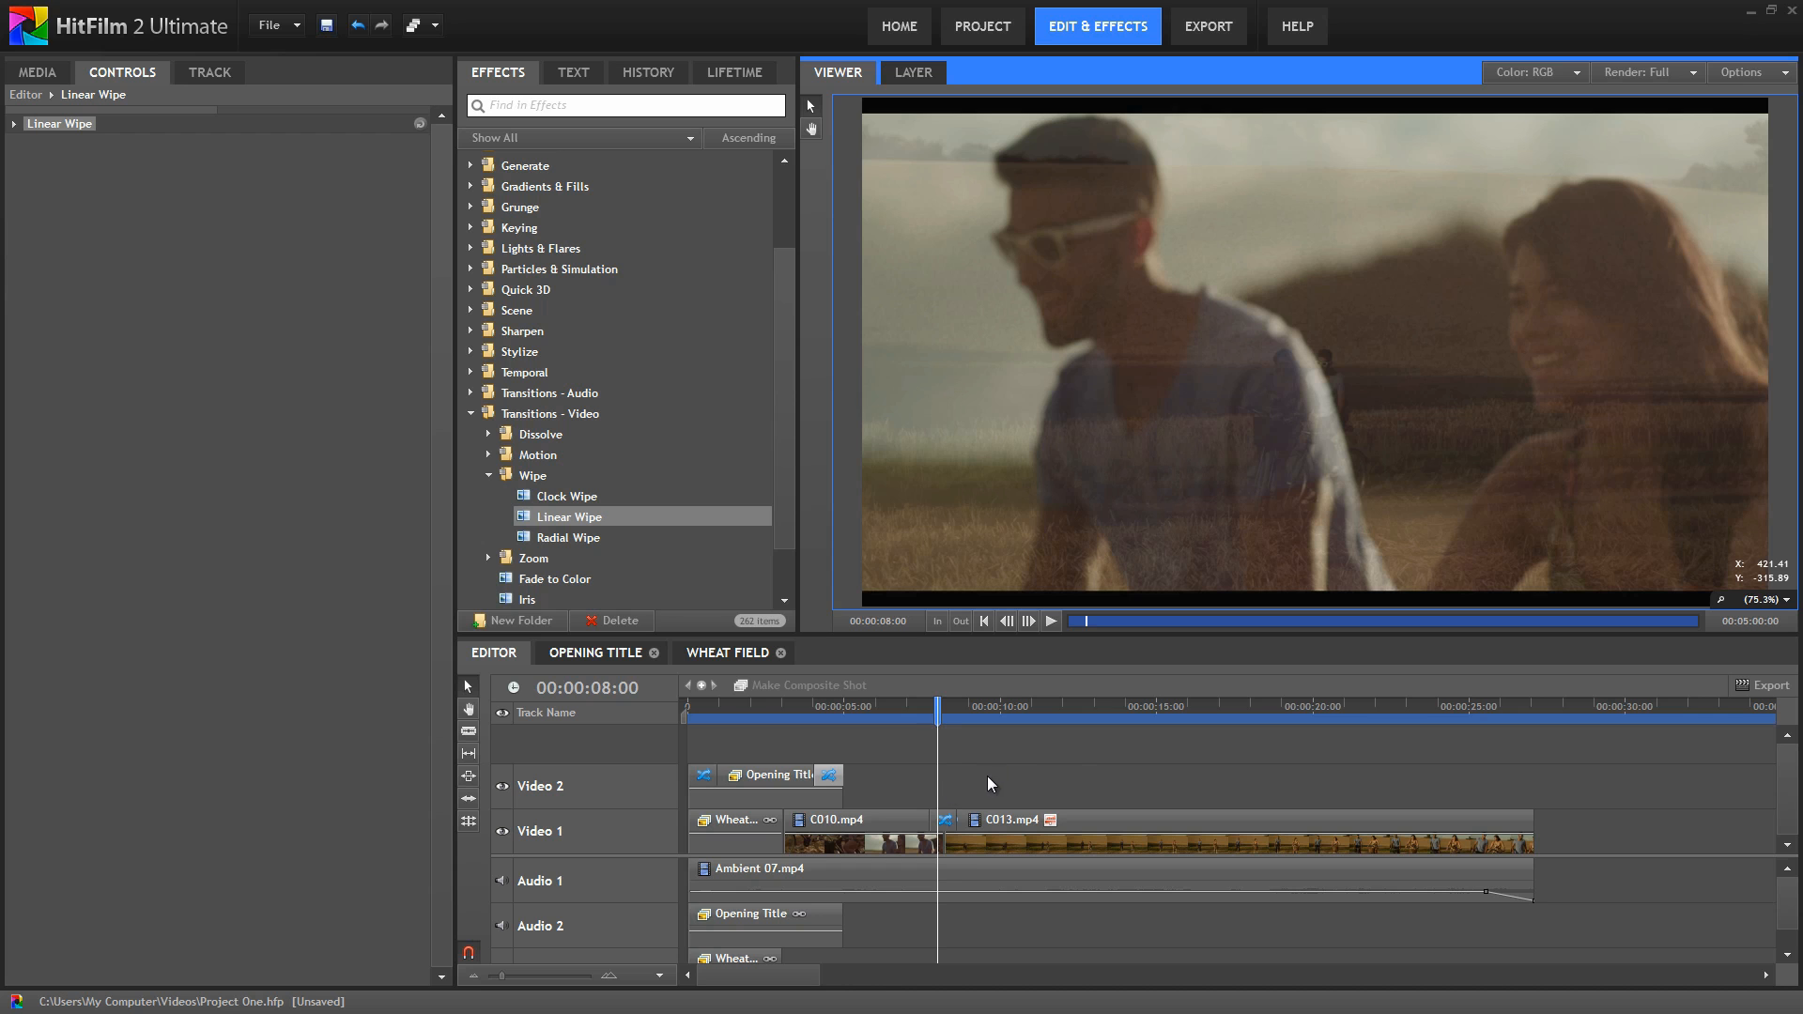
Step: Open the export settings and choose Editor as the timeline to export
click(1205, 29)
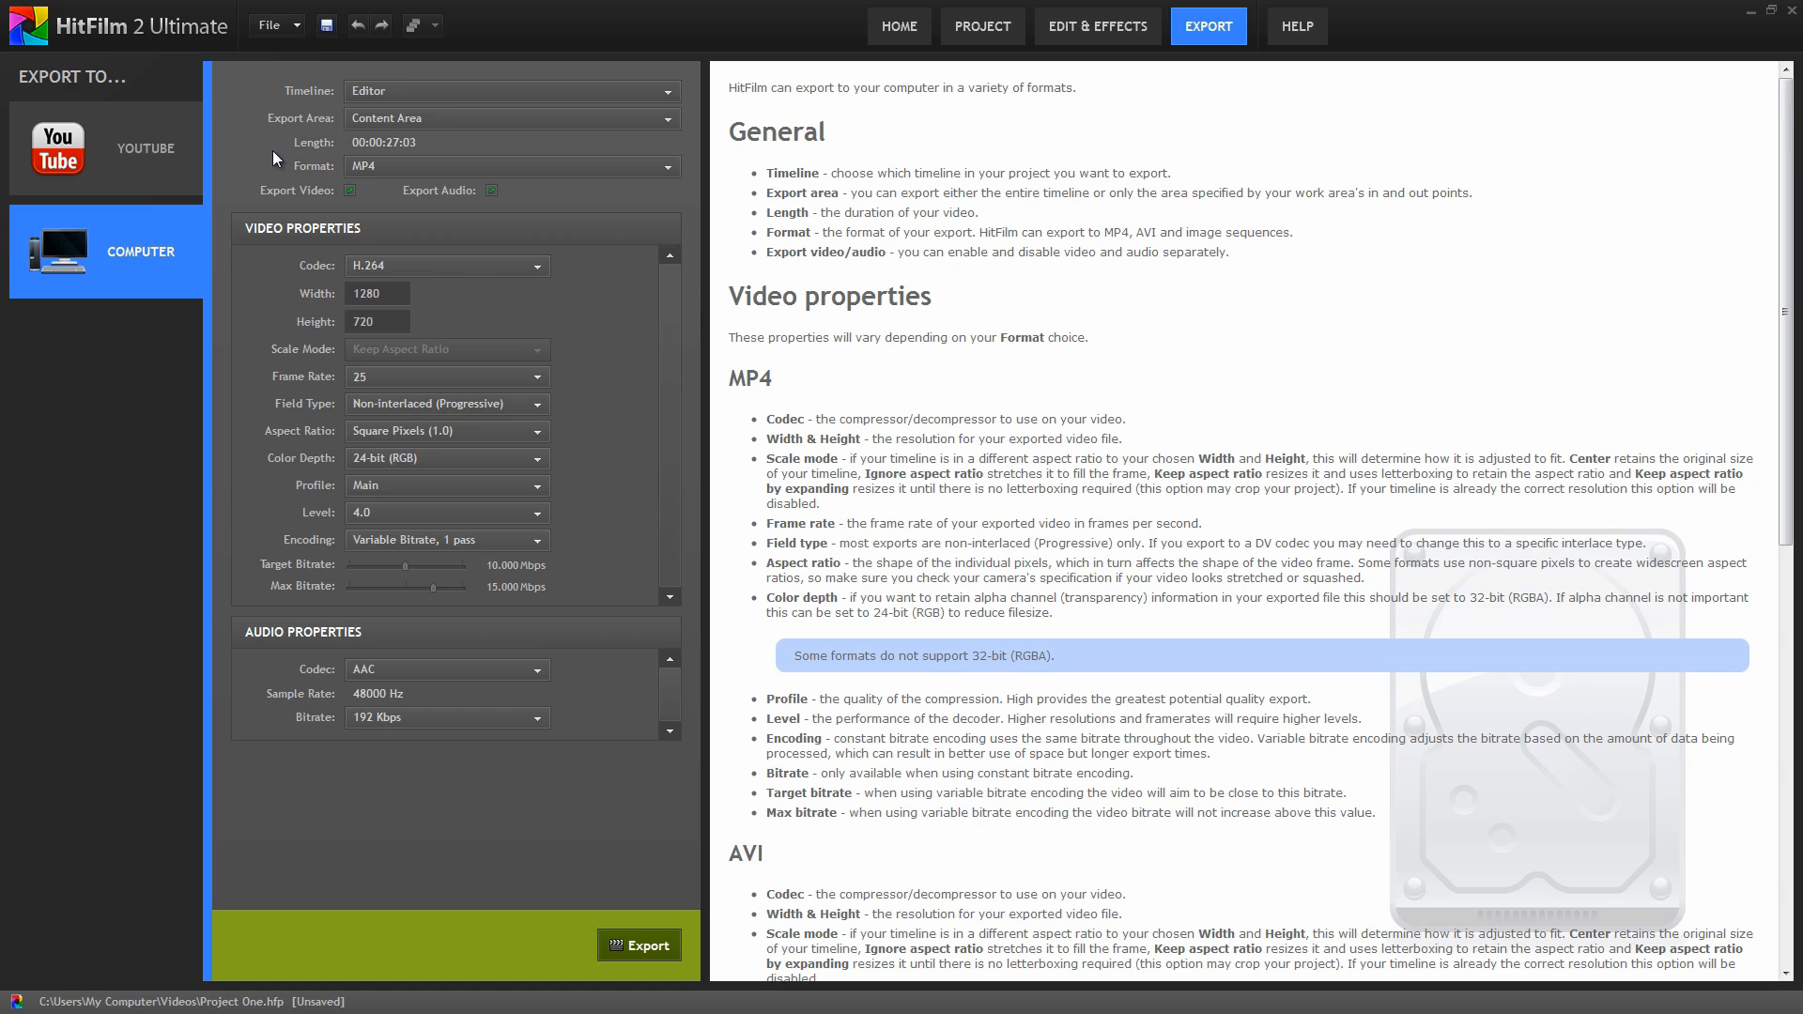
click(666, 91)
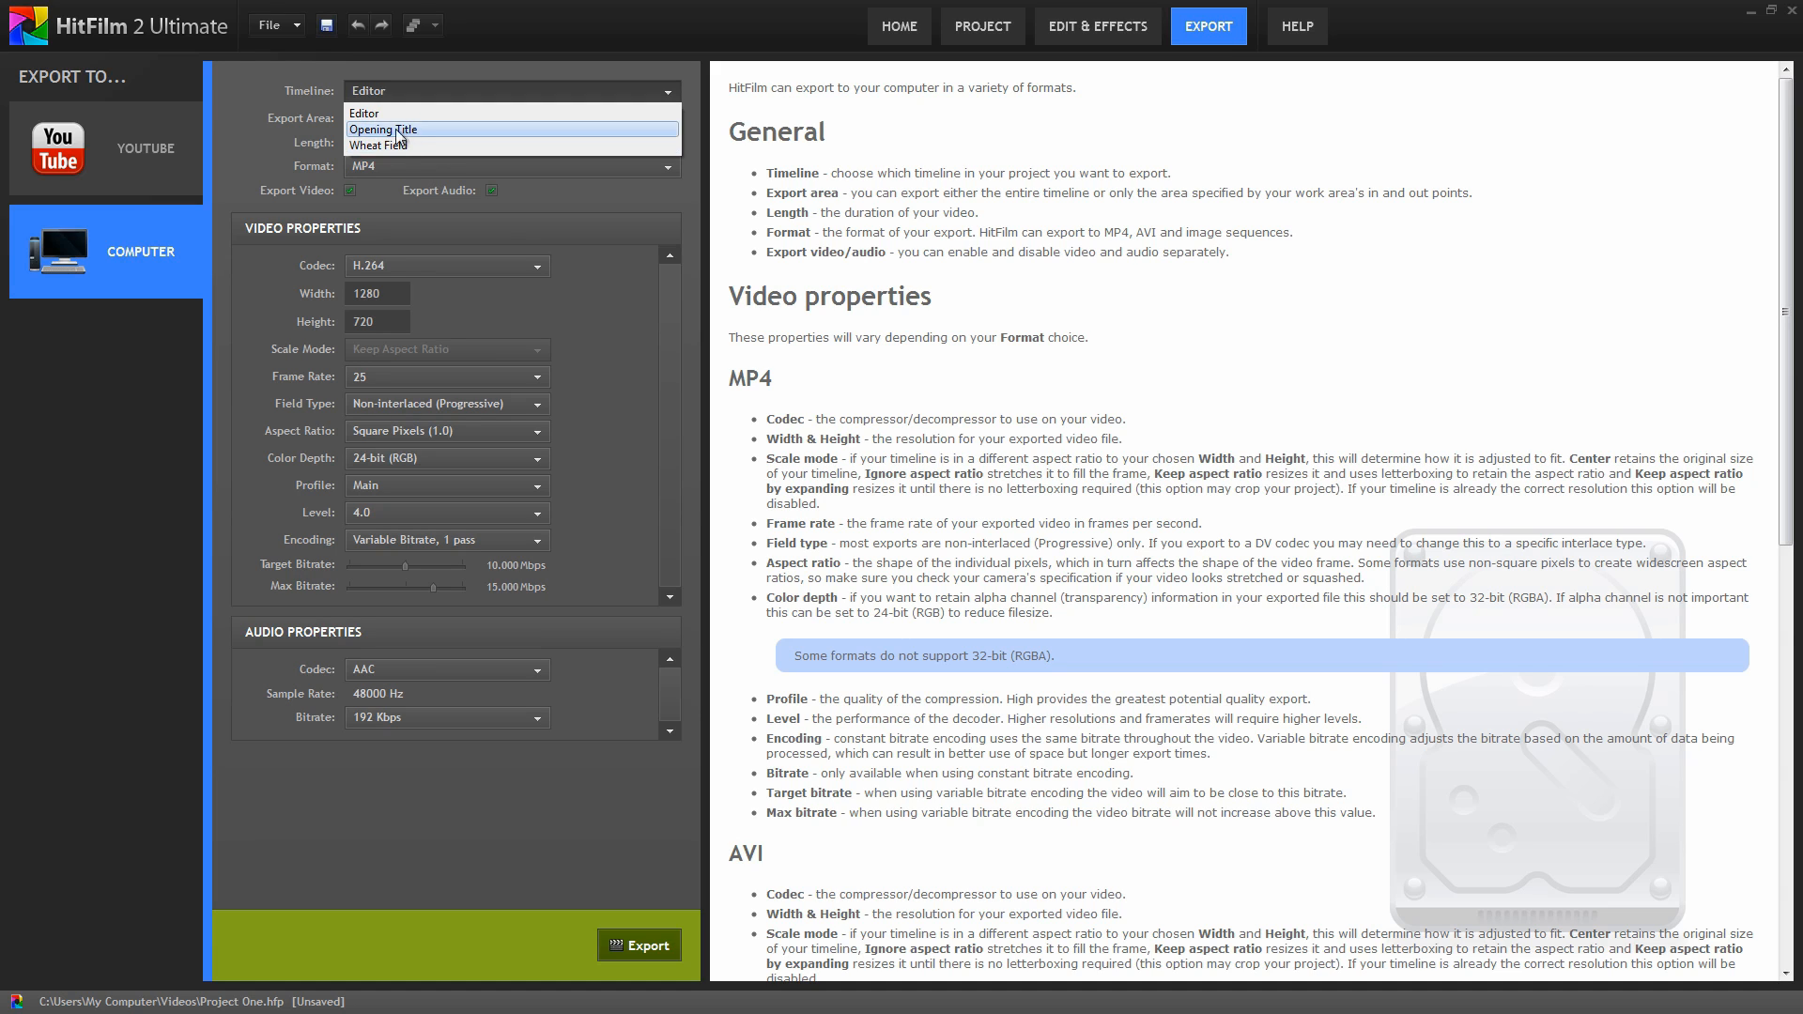
click(374, 113)
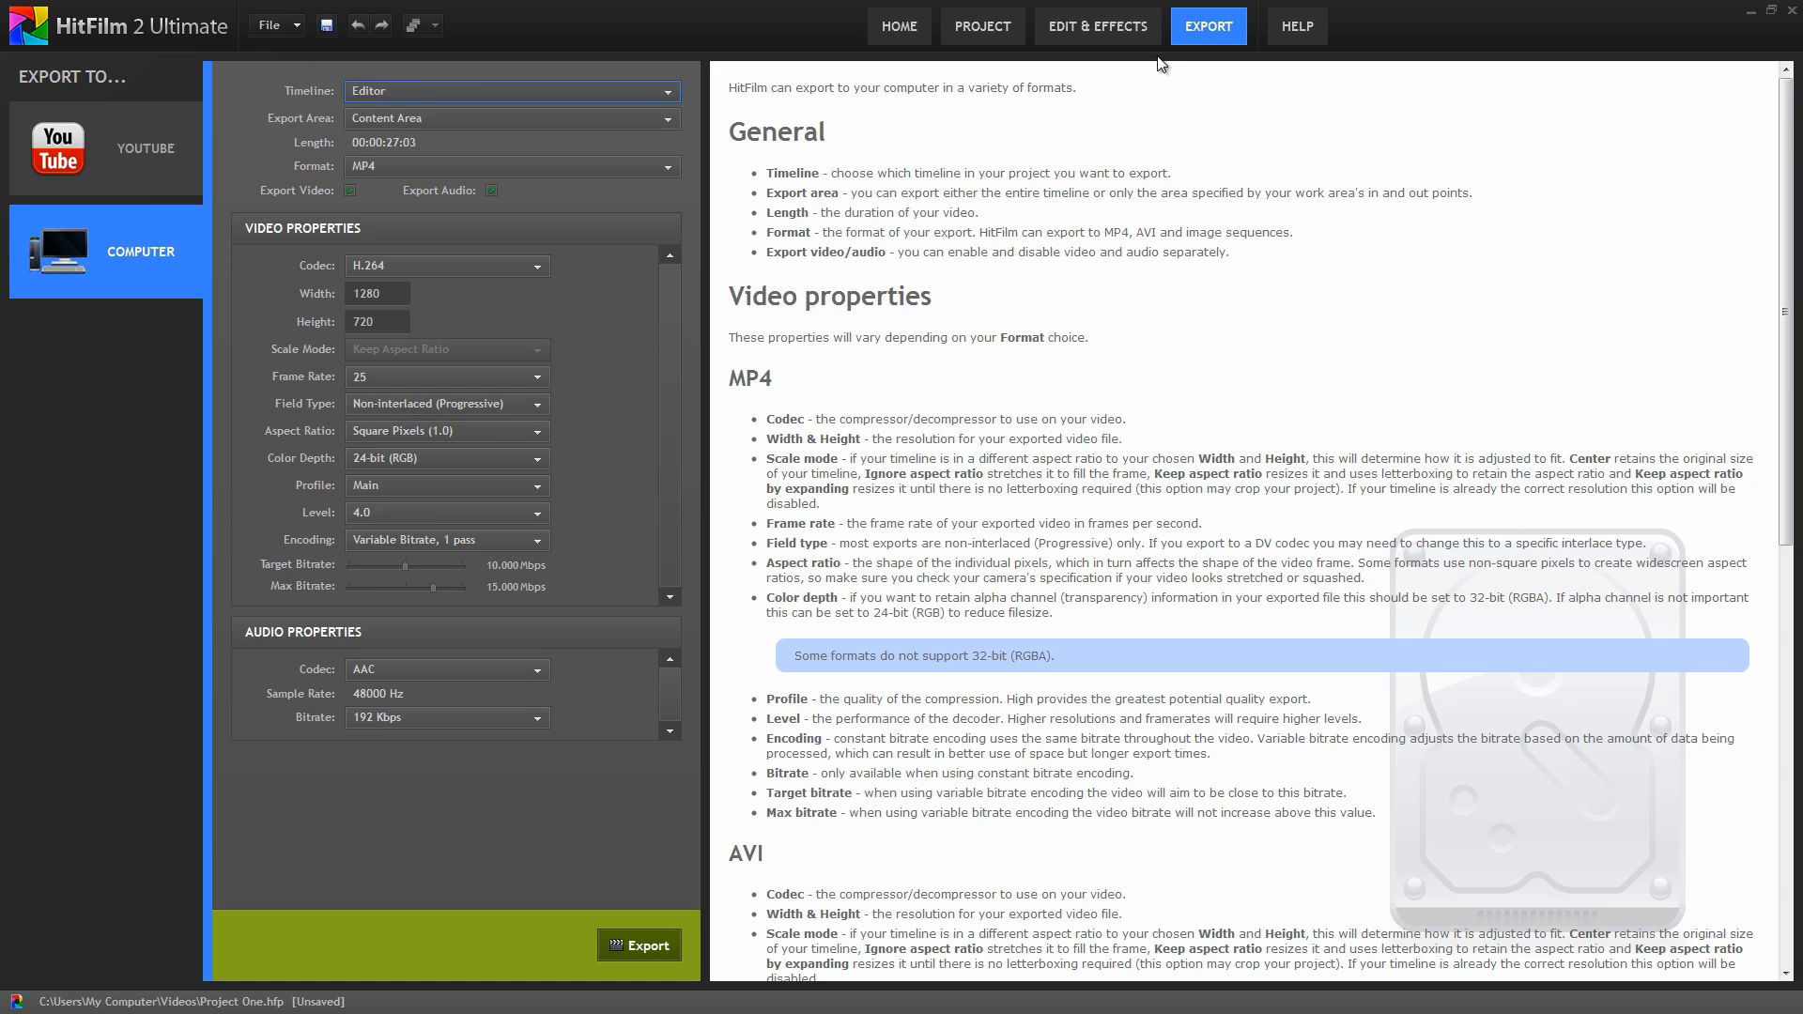
Step: Return to the edit, send the Editor timeline to export directly from its timeline, and keep Content Area as the export area
click(1105, 29)
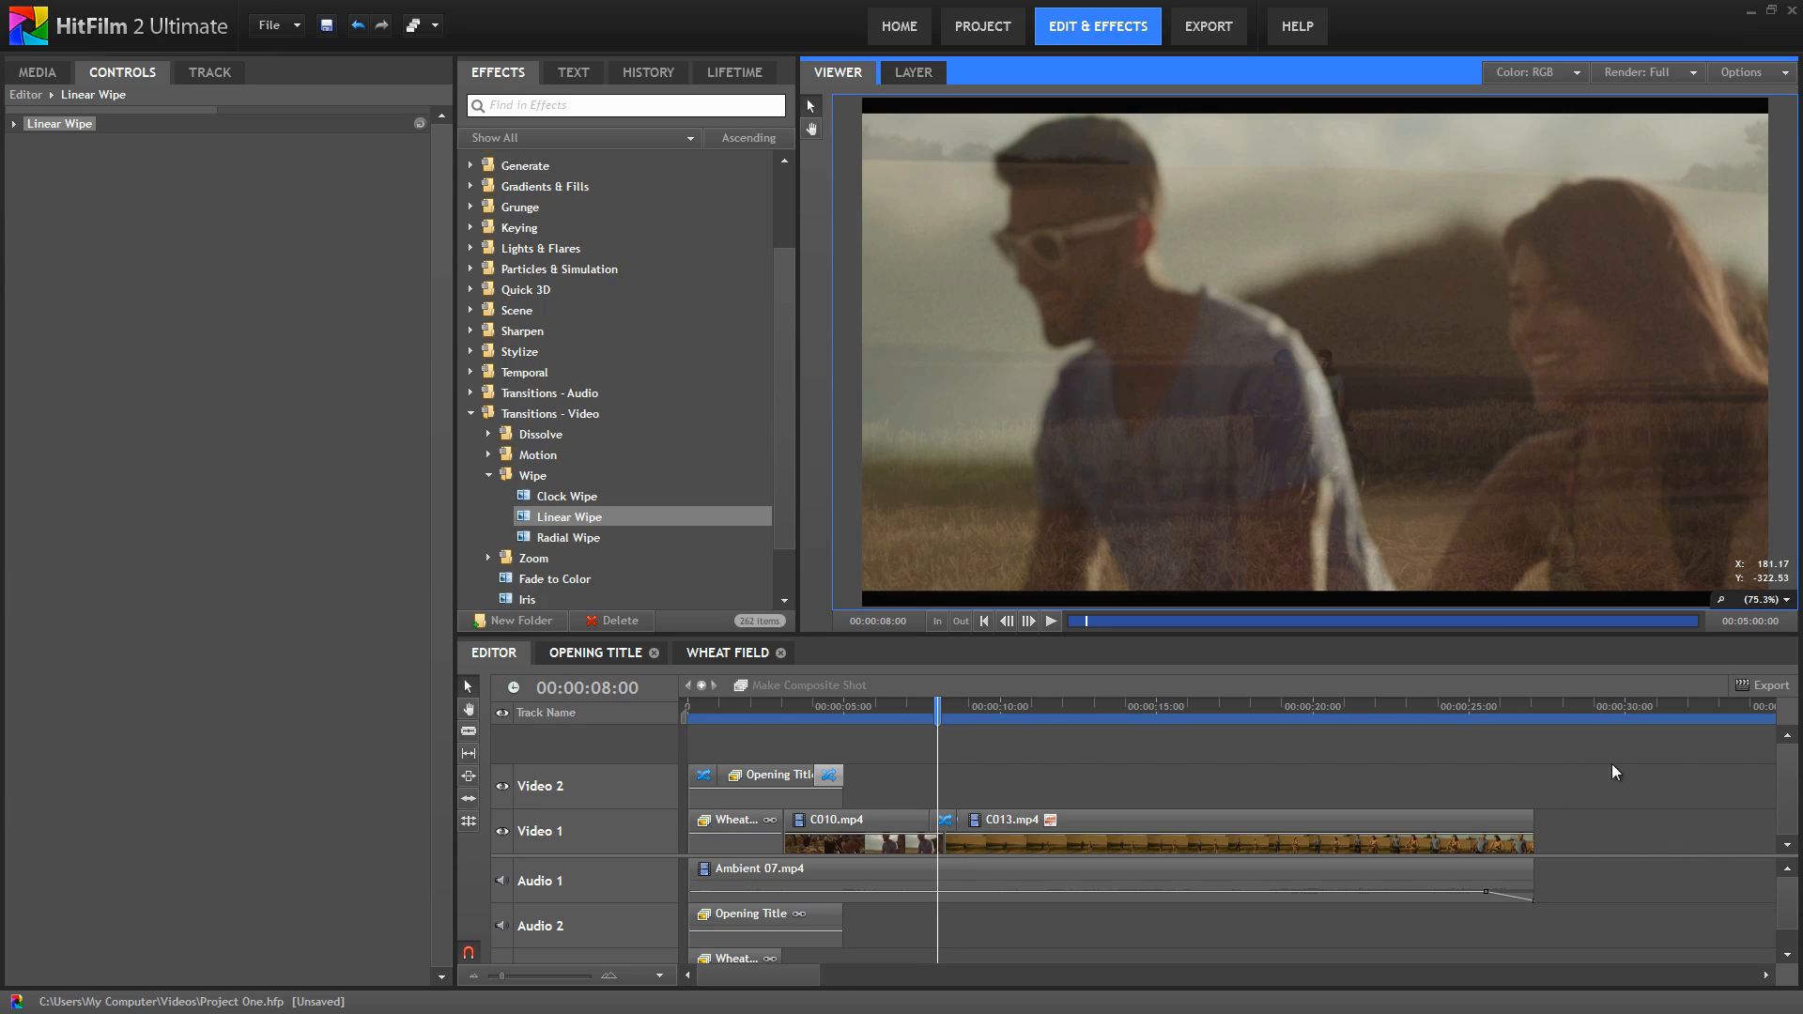
click(1766, 685)
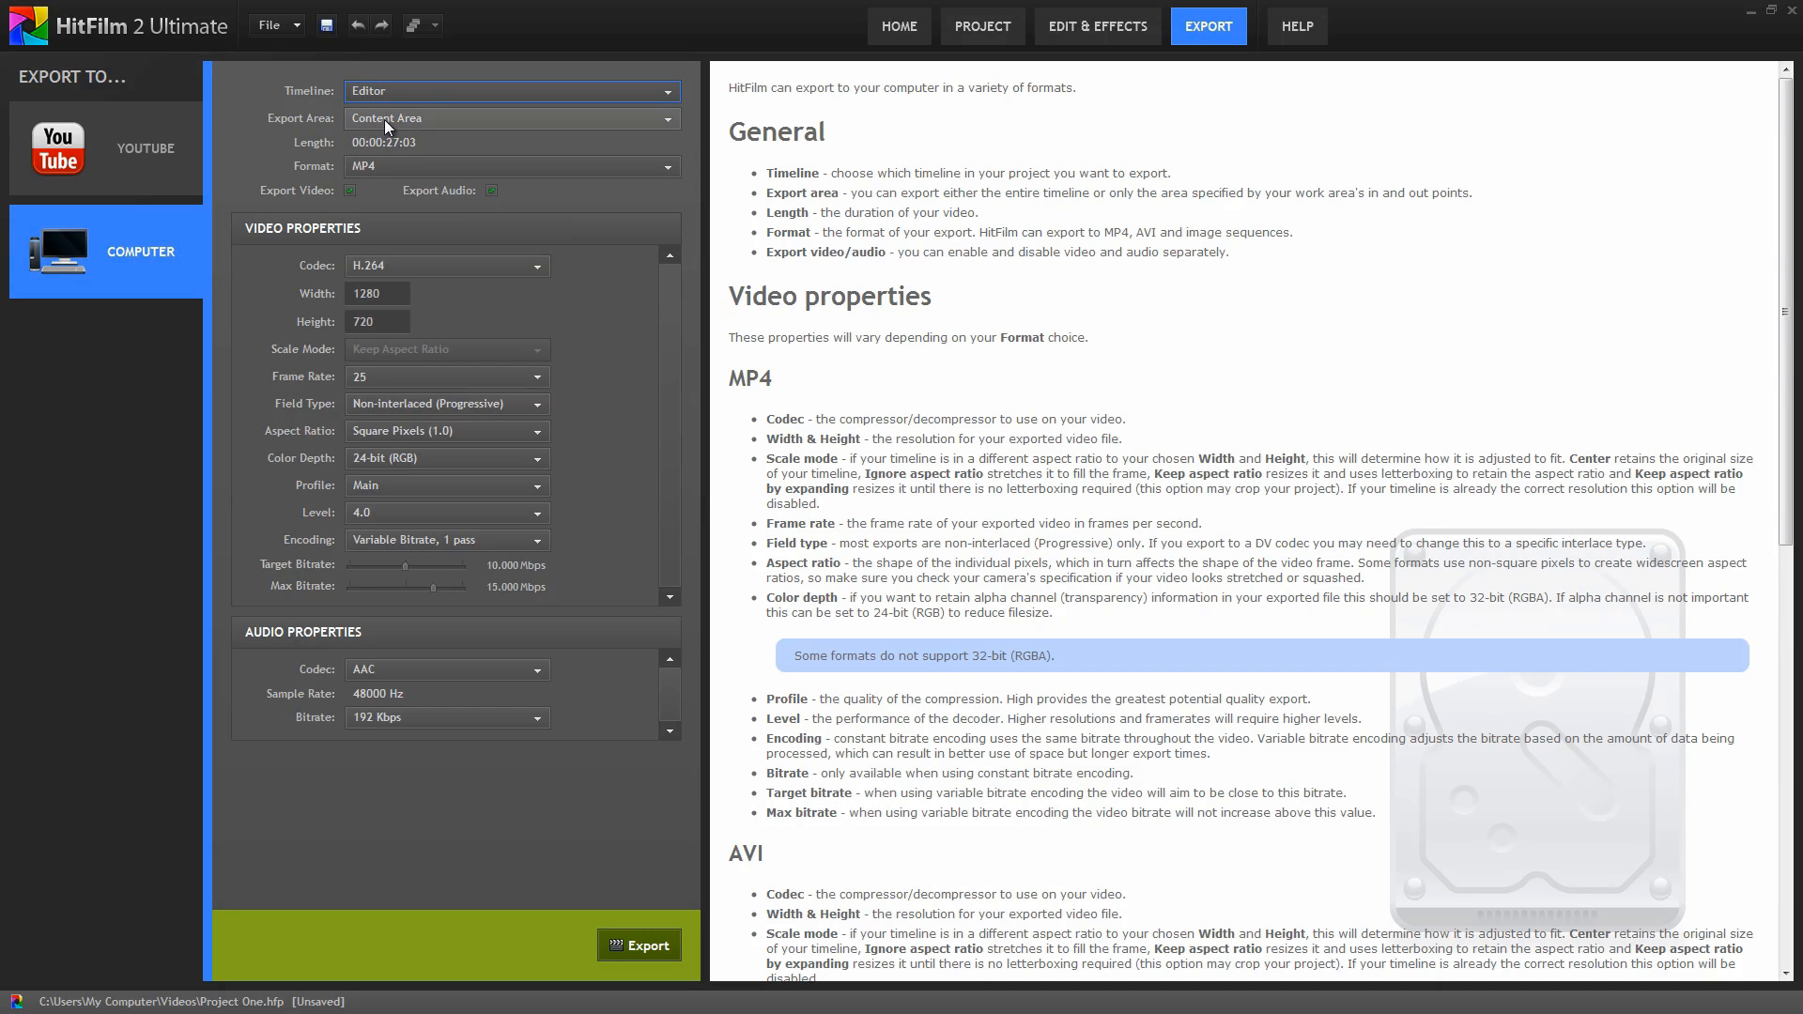
click(411, 119)
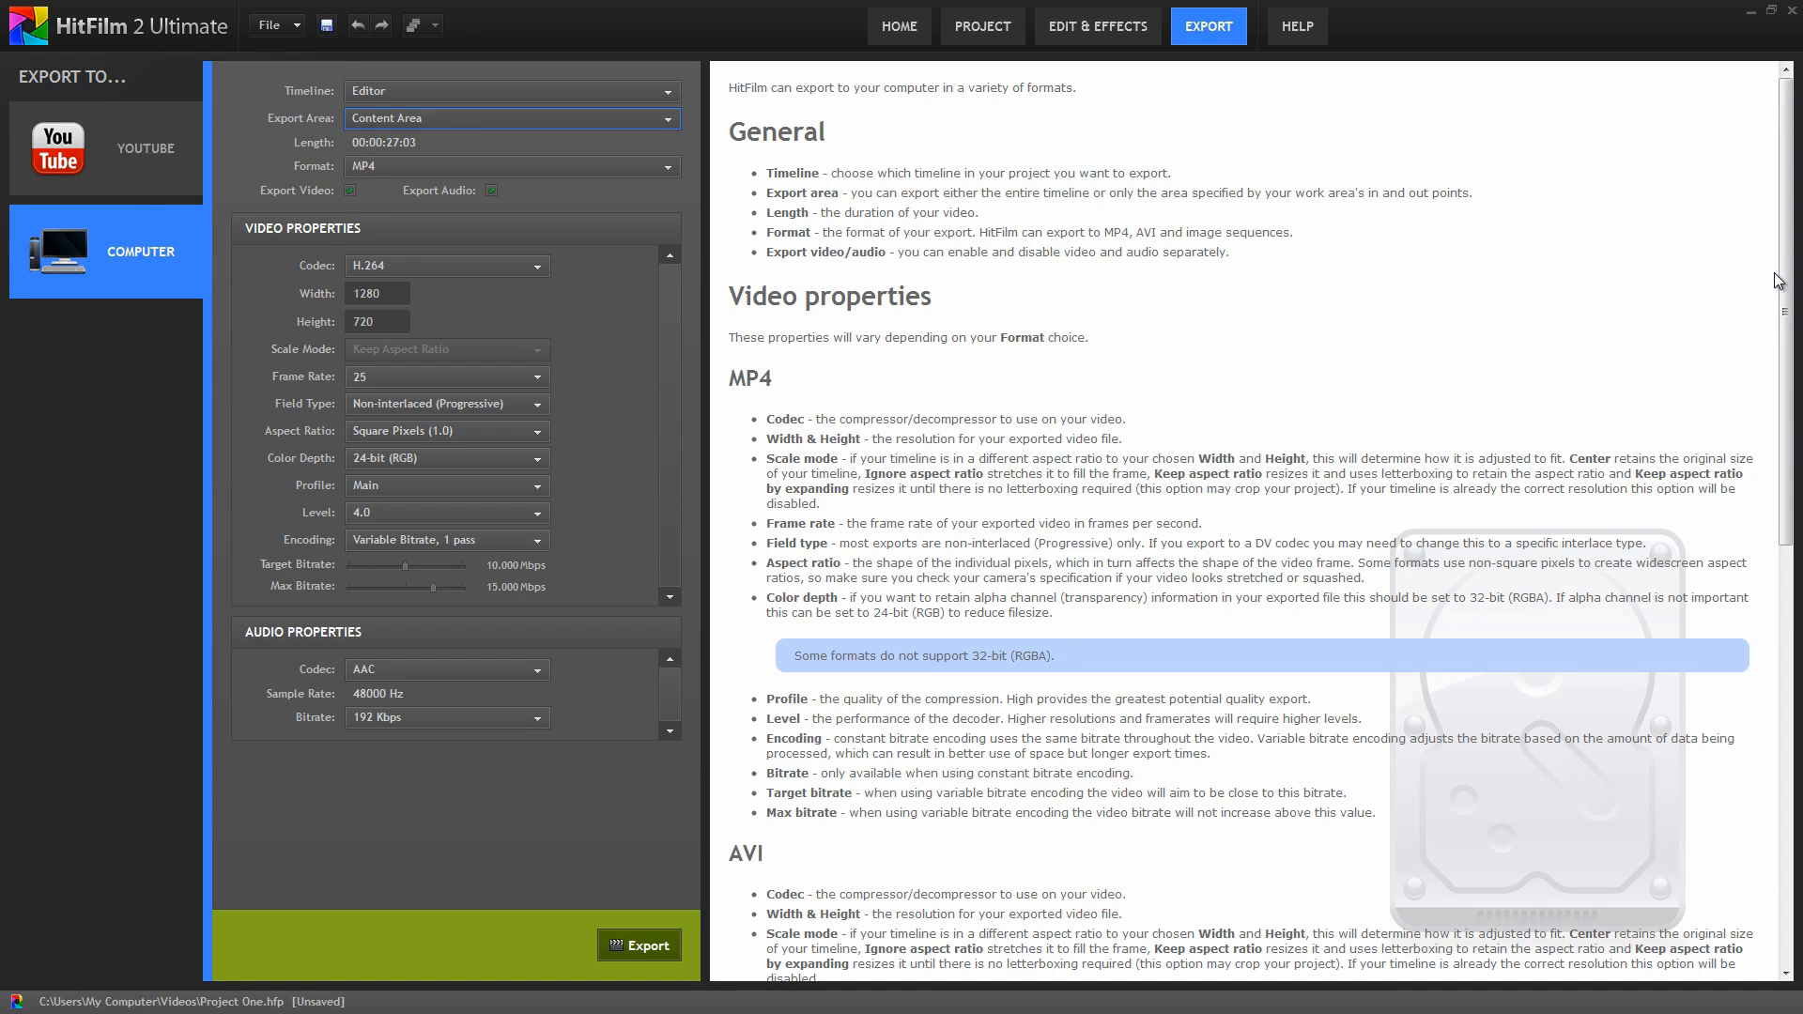
drag(1785, 281, 1790, 115)
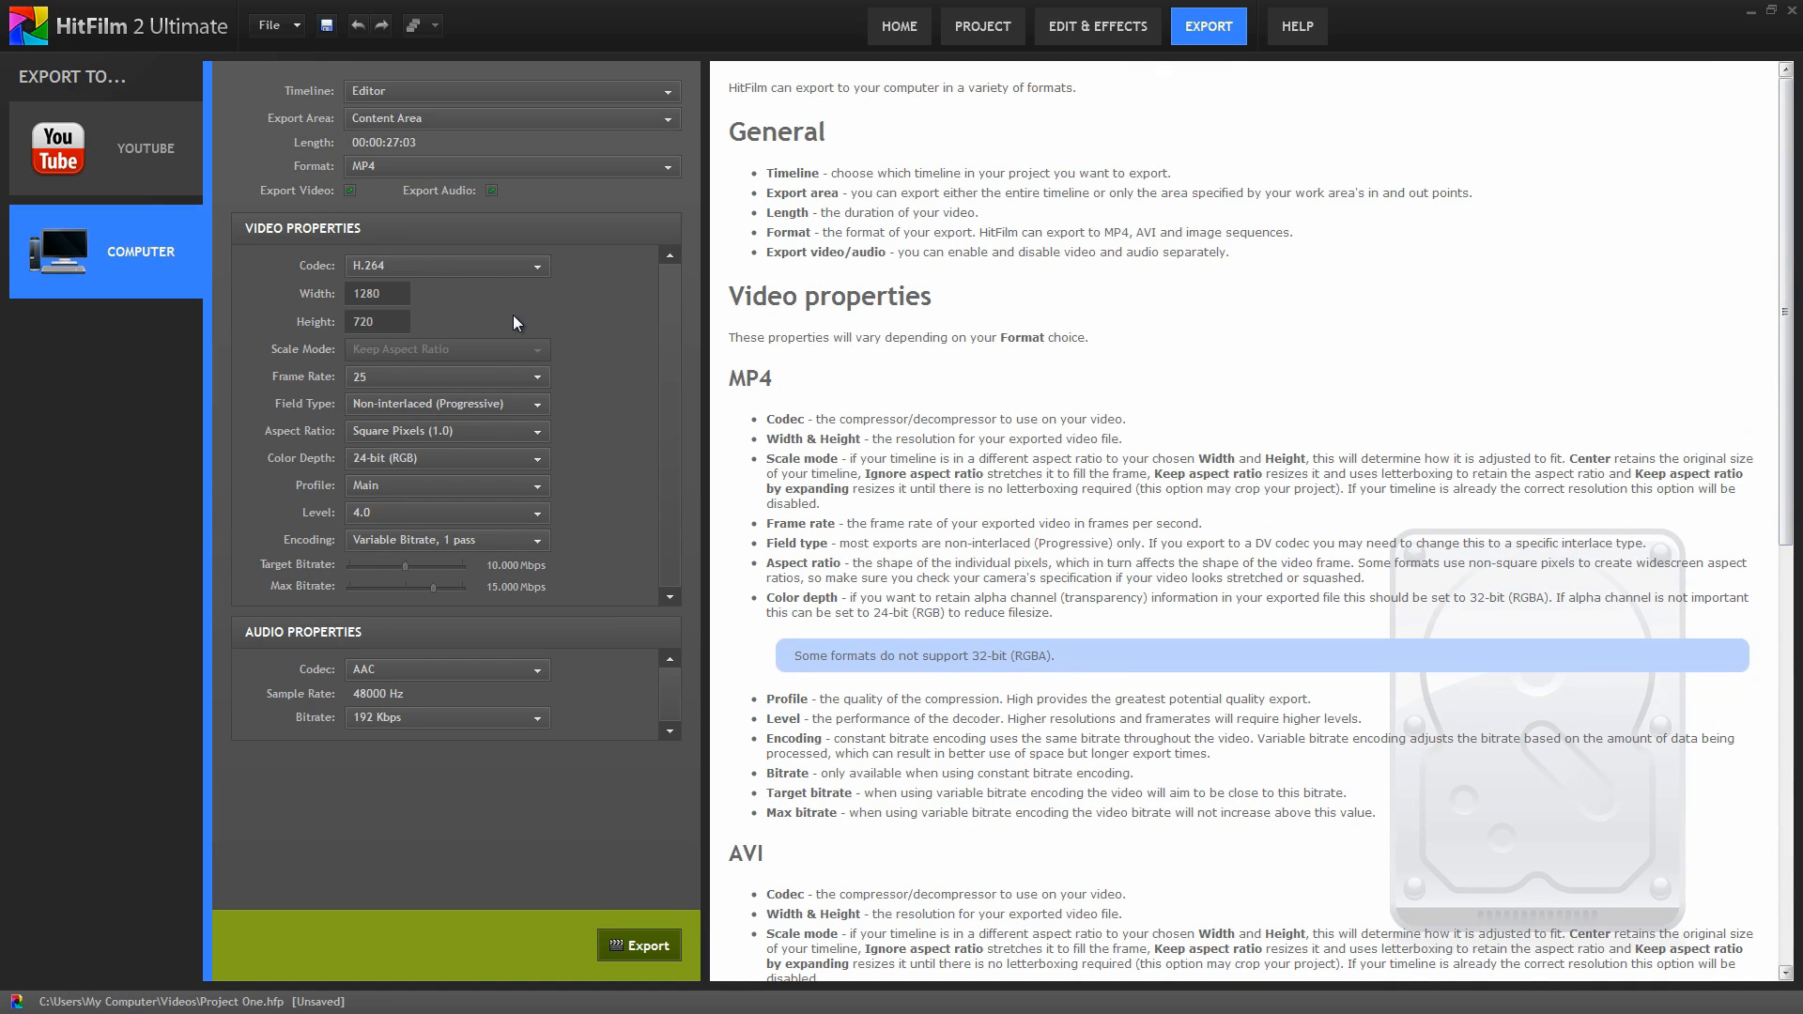
Step: Look over the YouTube upload options, return to computer export, and export the Editor timeline as the MP4 file Project One in the Videos library
click(120, 167)
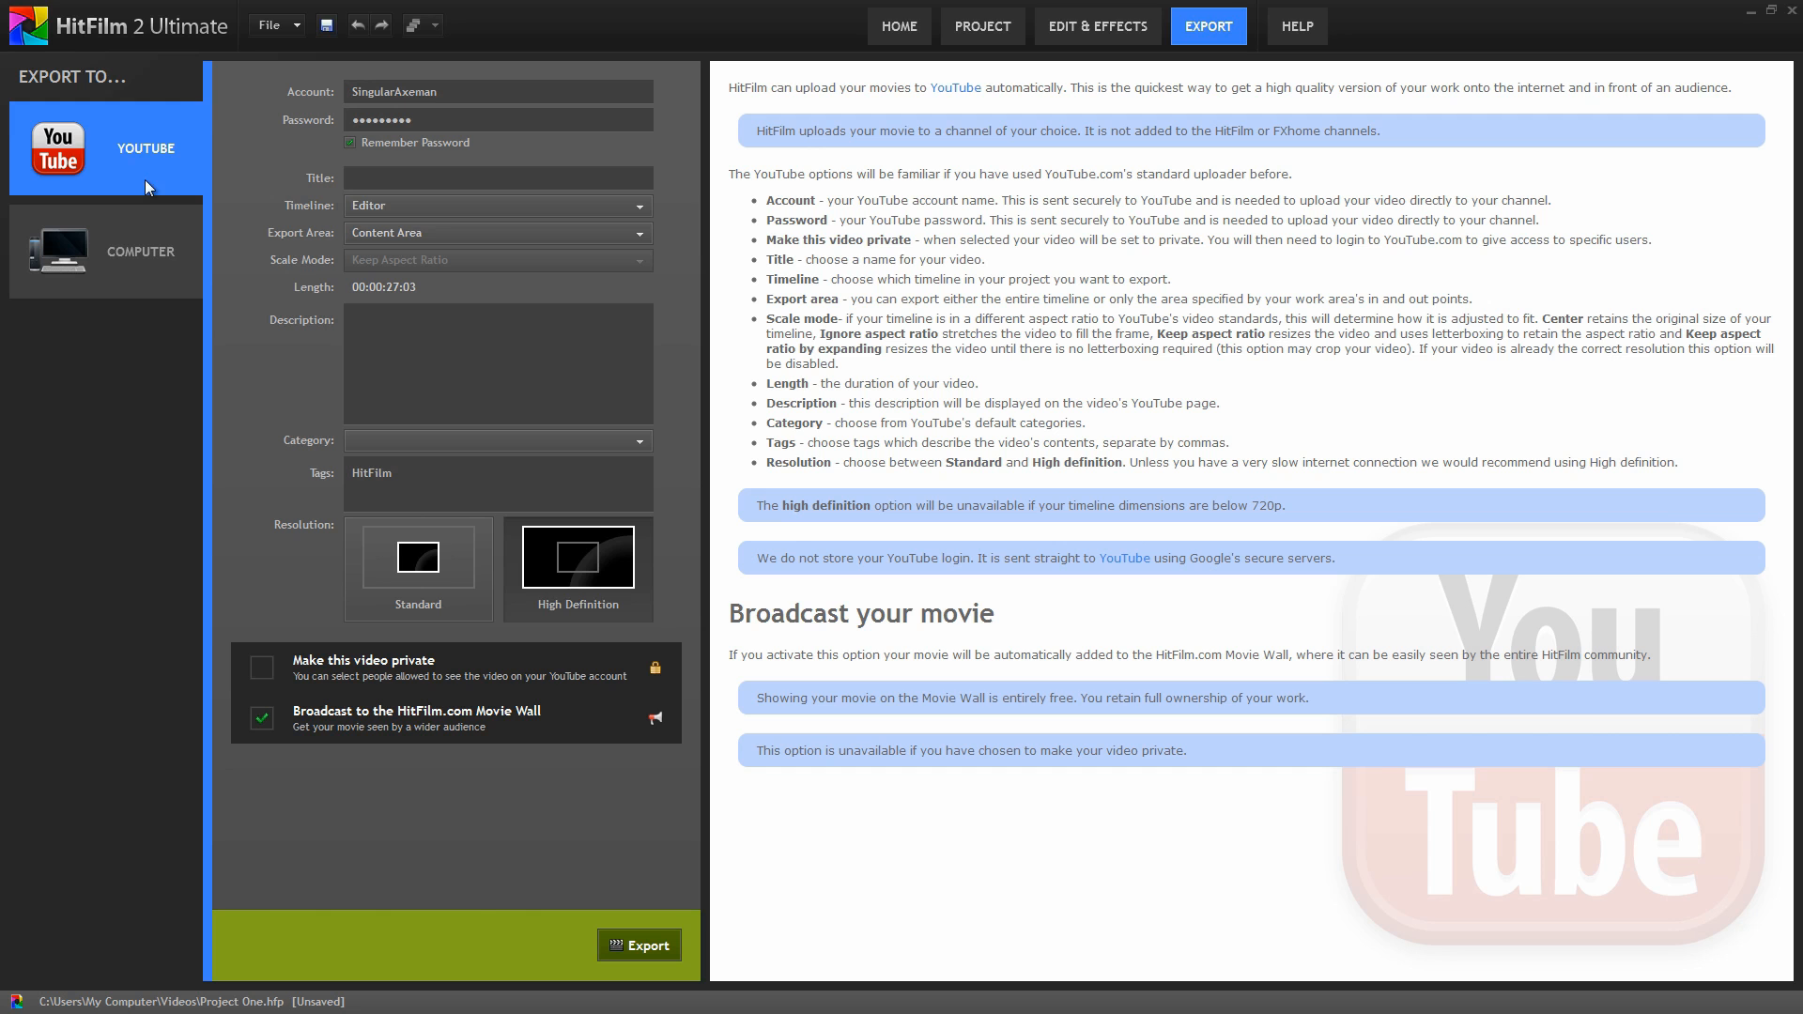
click(141, 230)
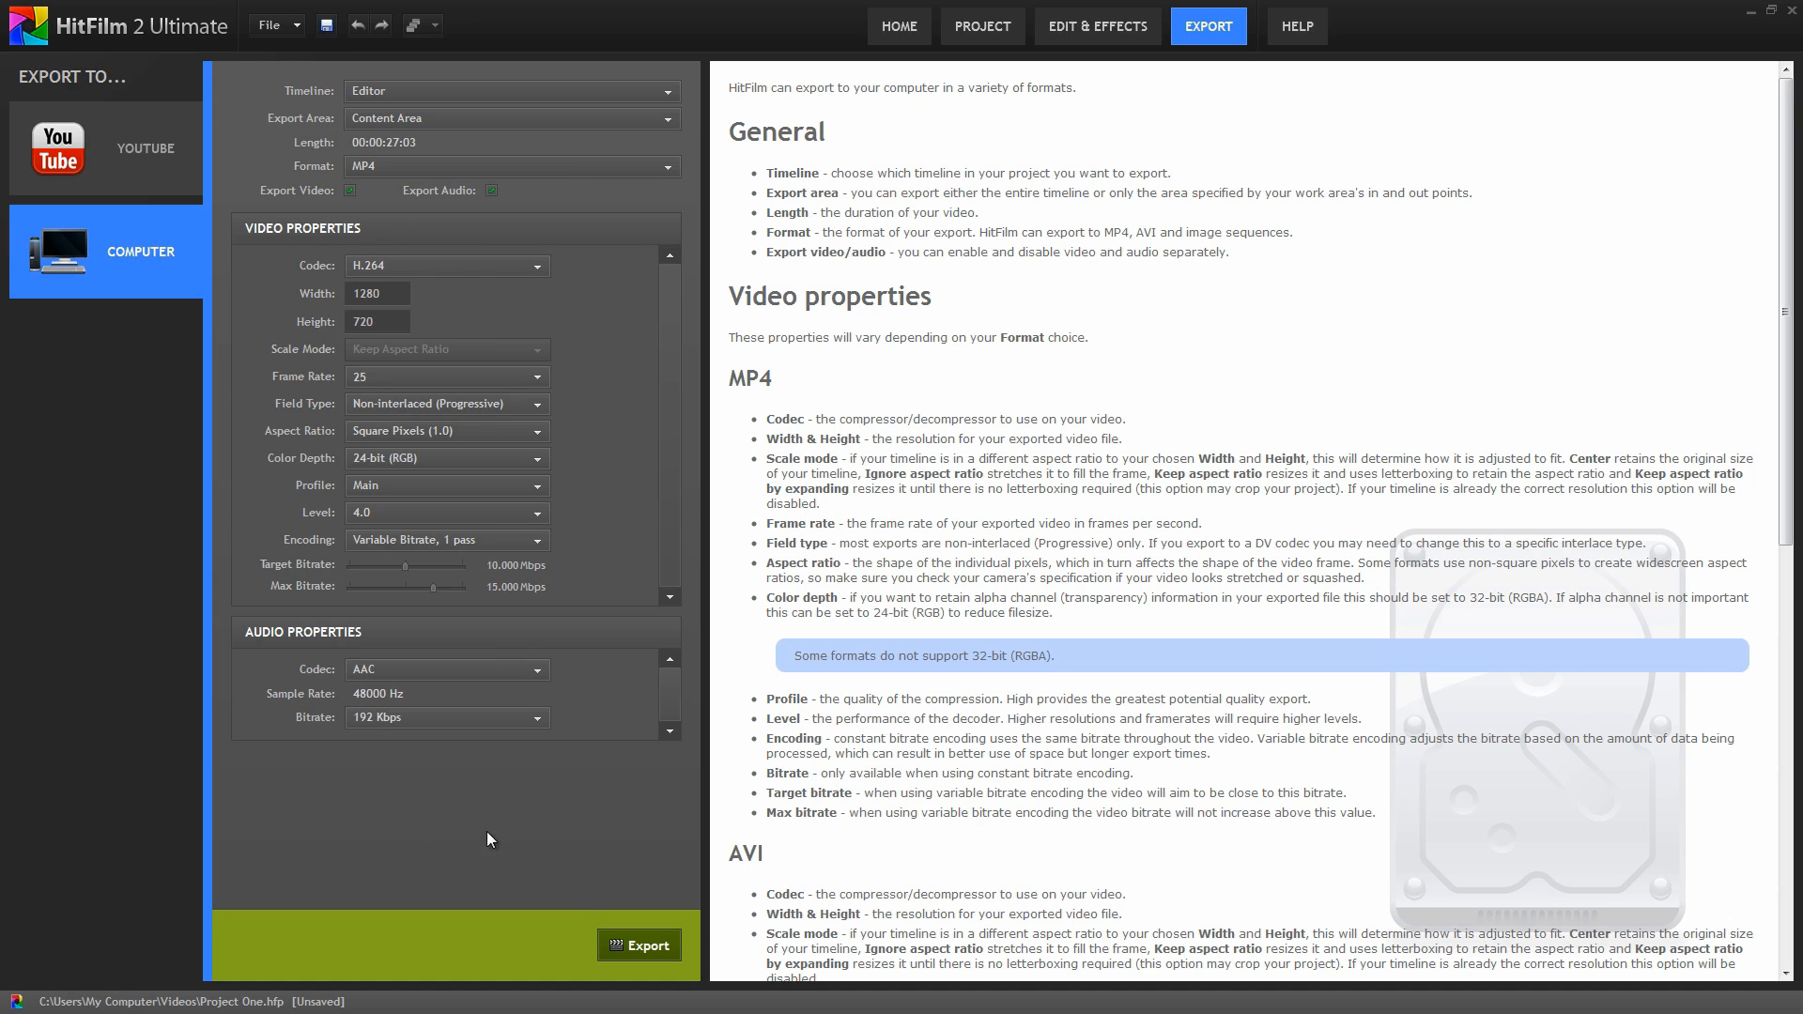
click(646, 944)
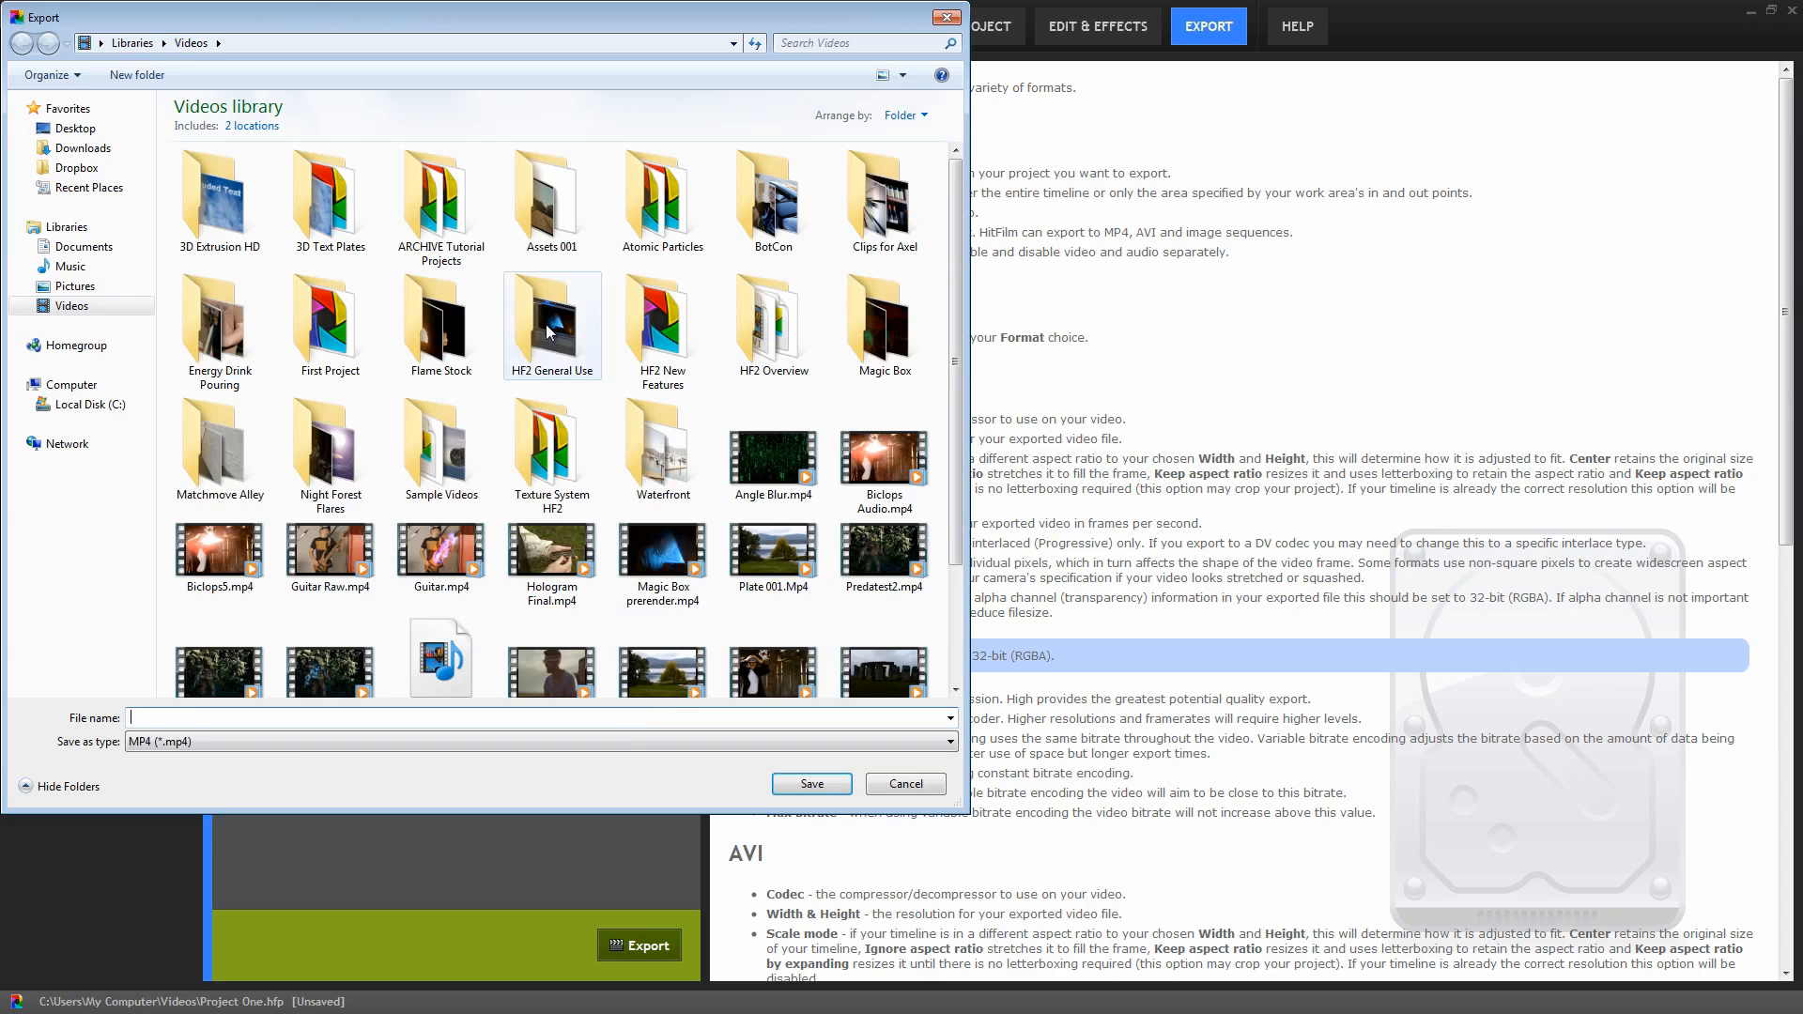
text(Project One)
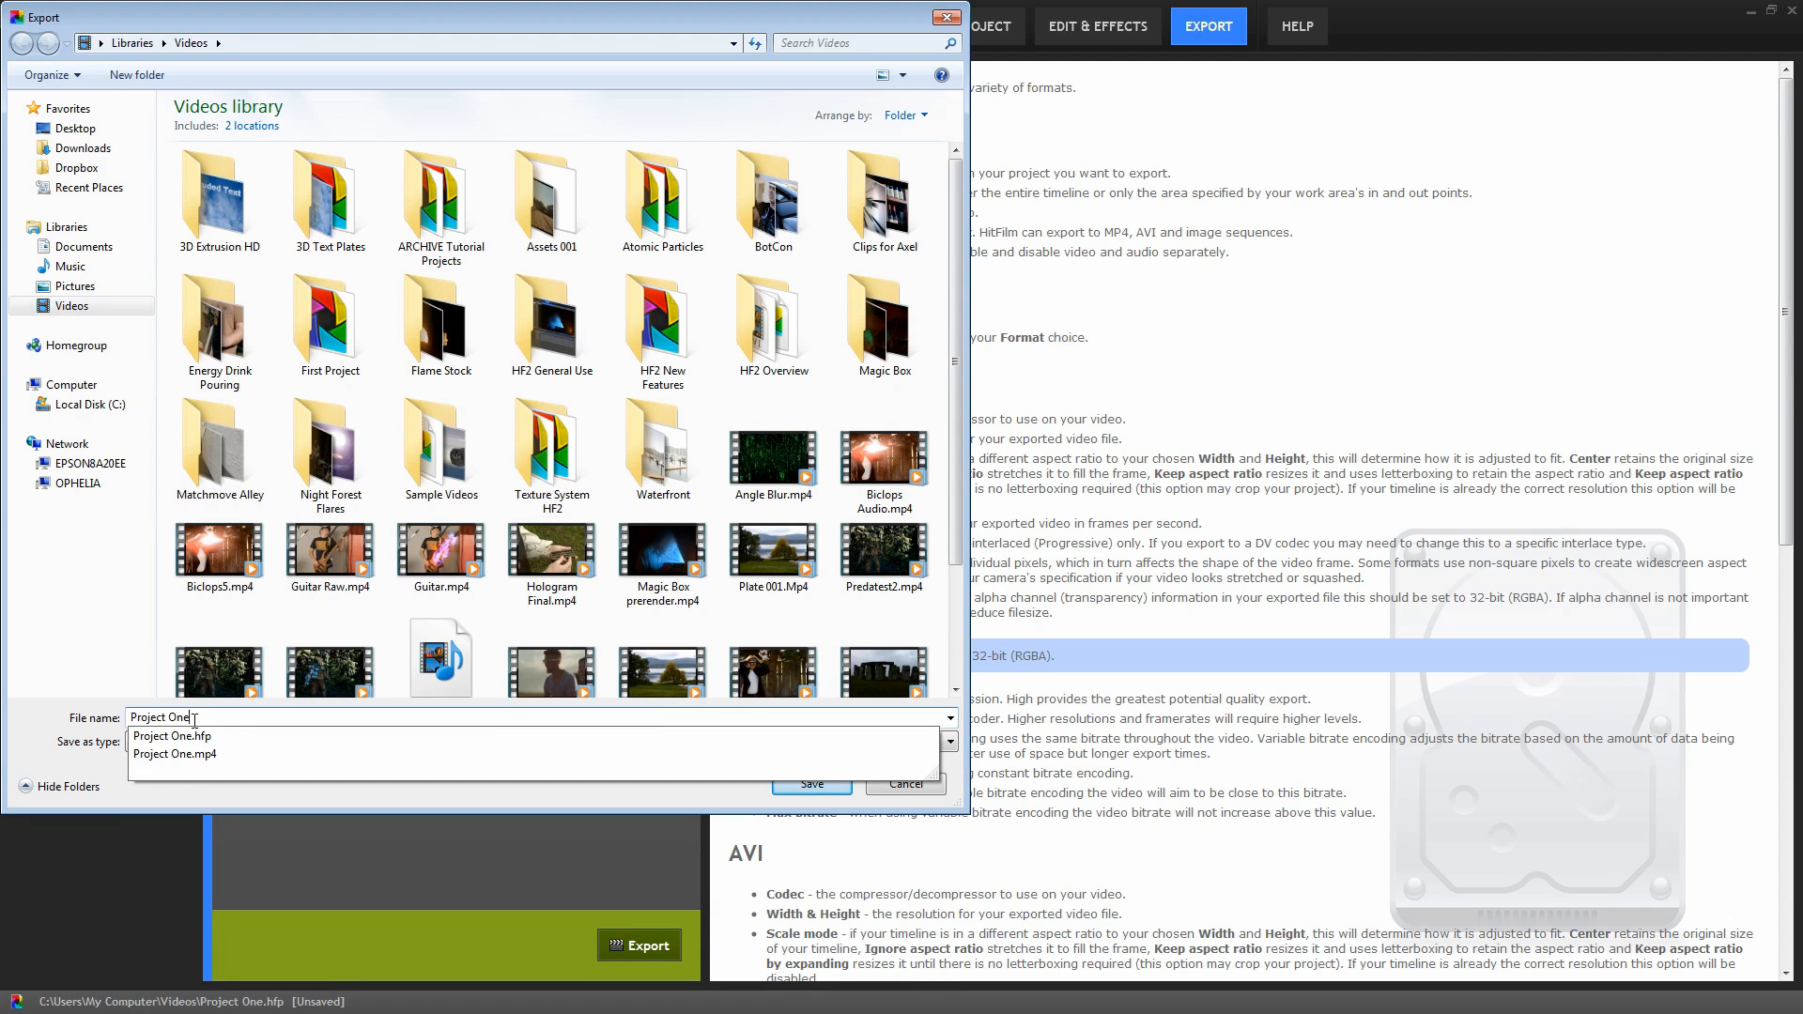
click(809, 786)
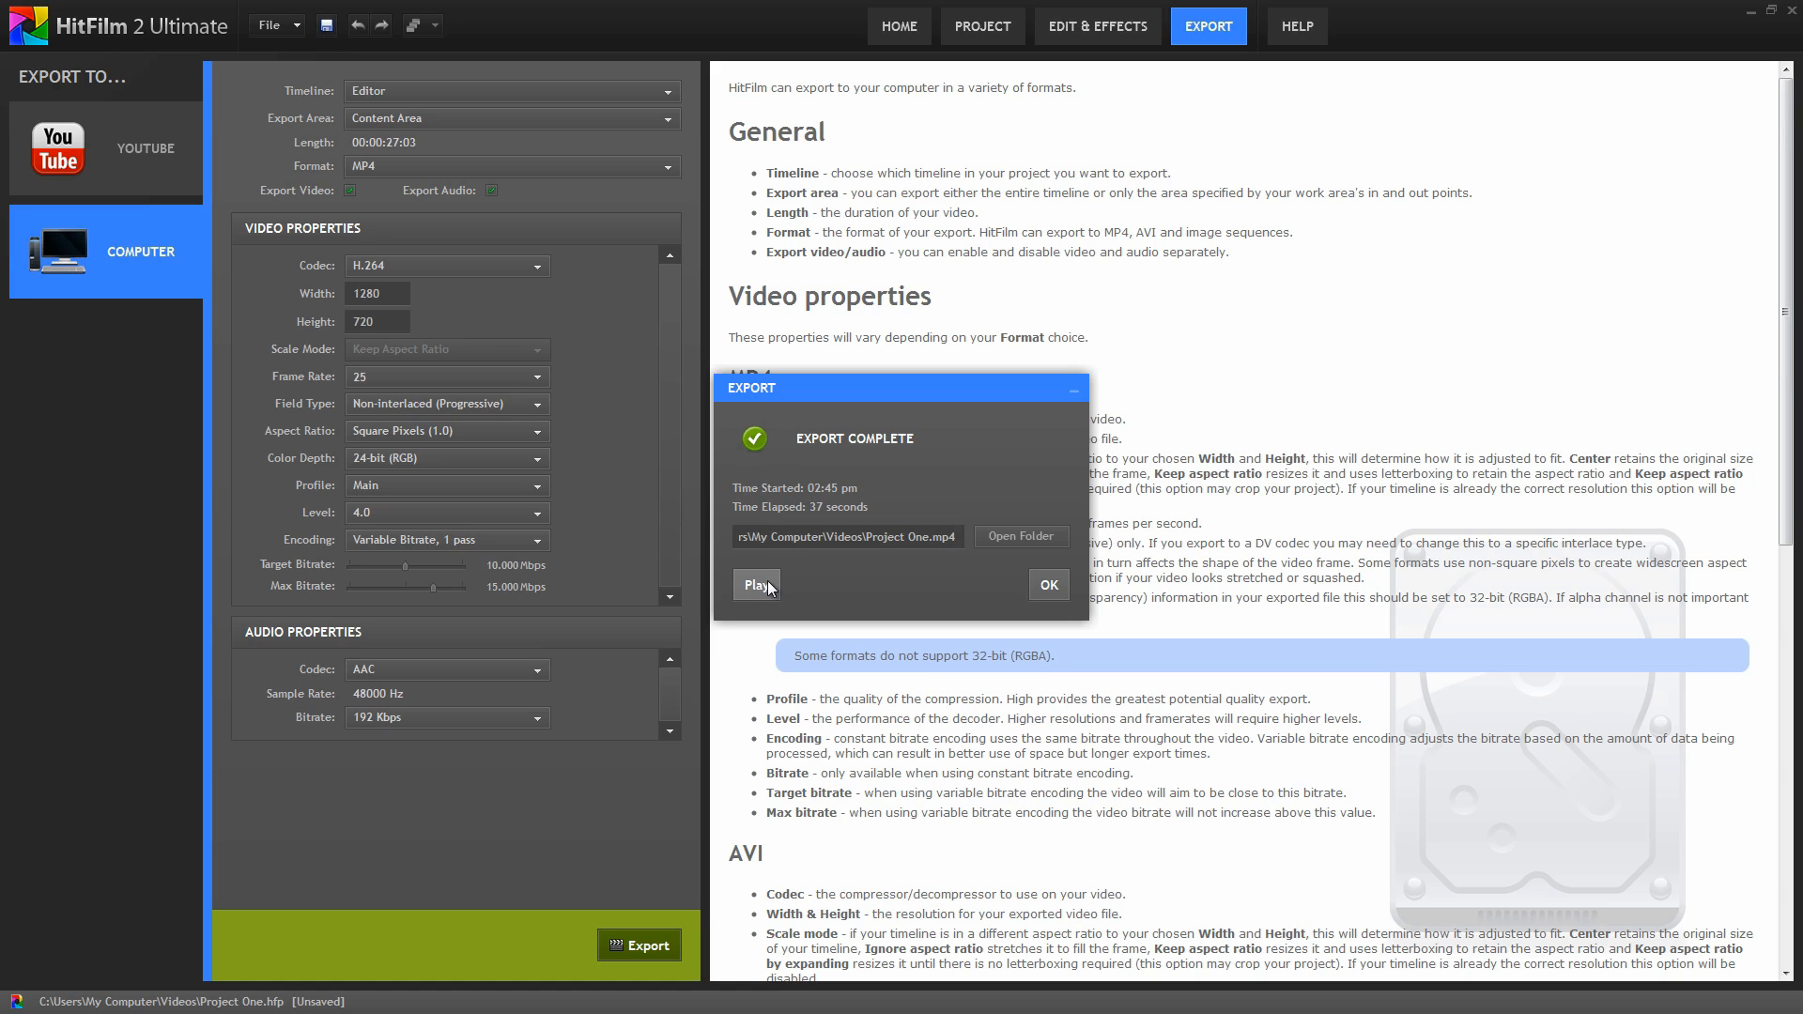
Step: Open the folder containing the exported Project One.mp4 to check the file, and close the folder window
click(1001, 537)
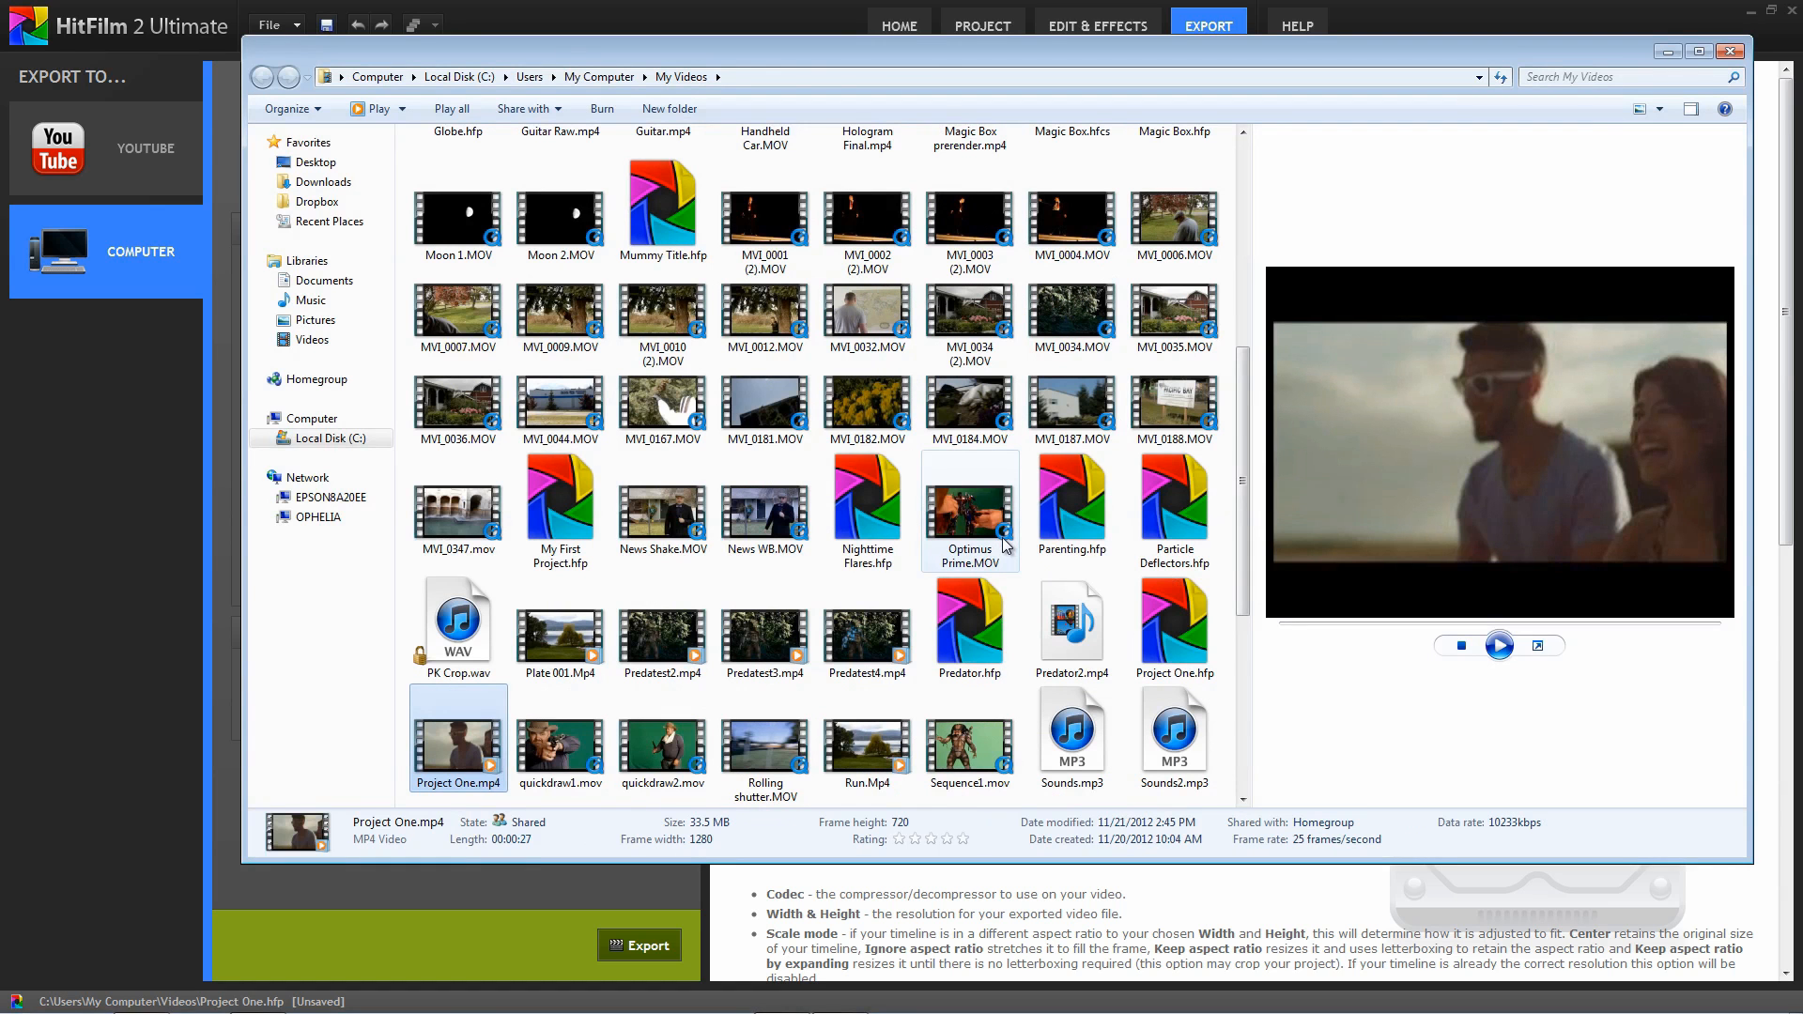
click(1733, 52)
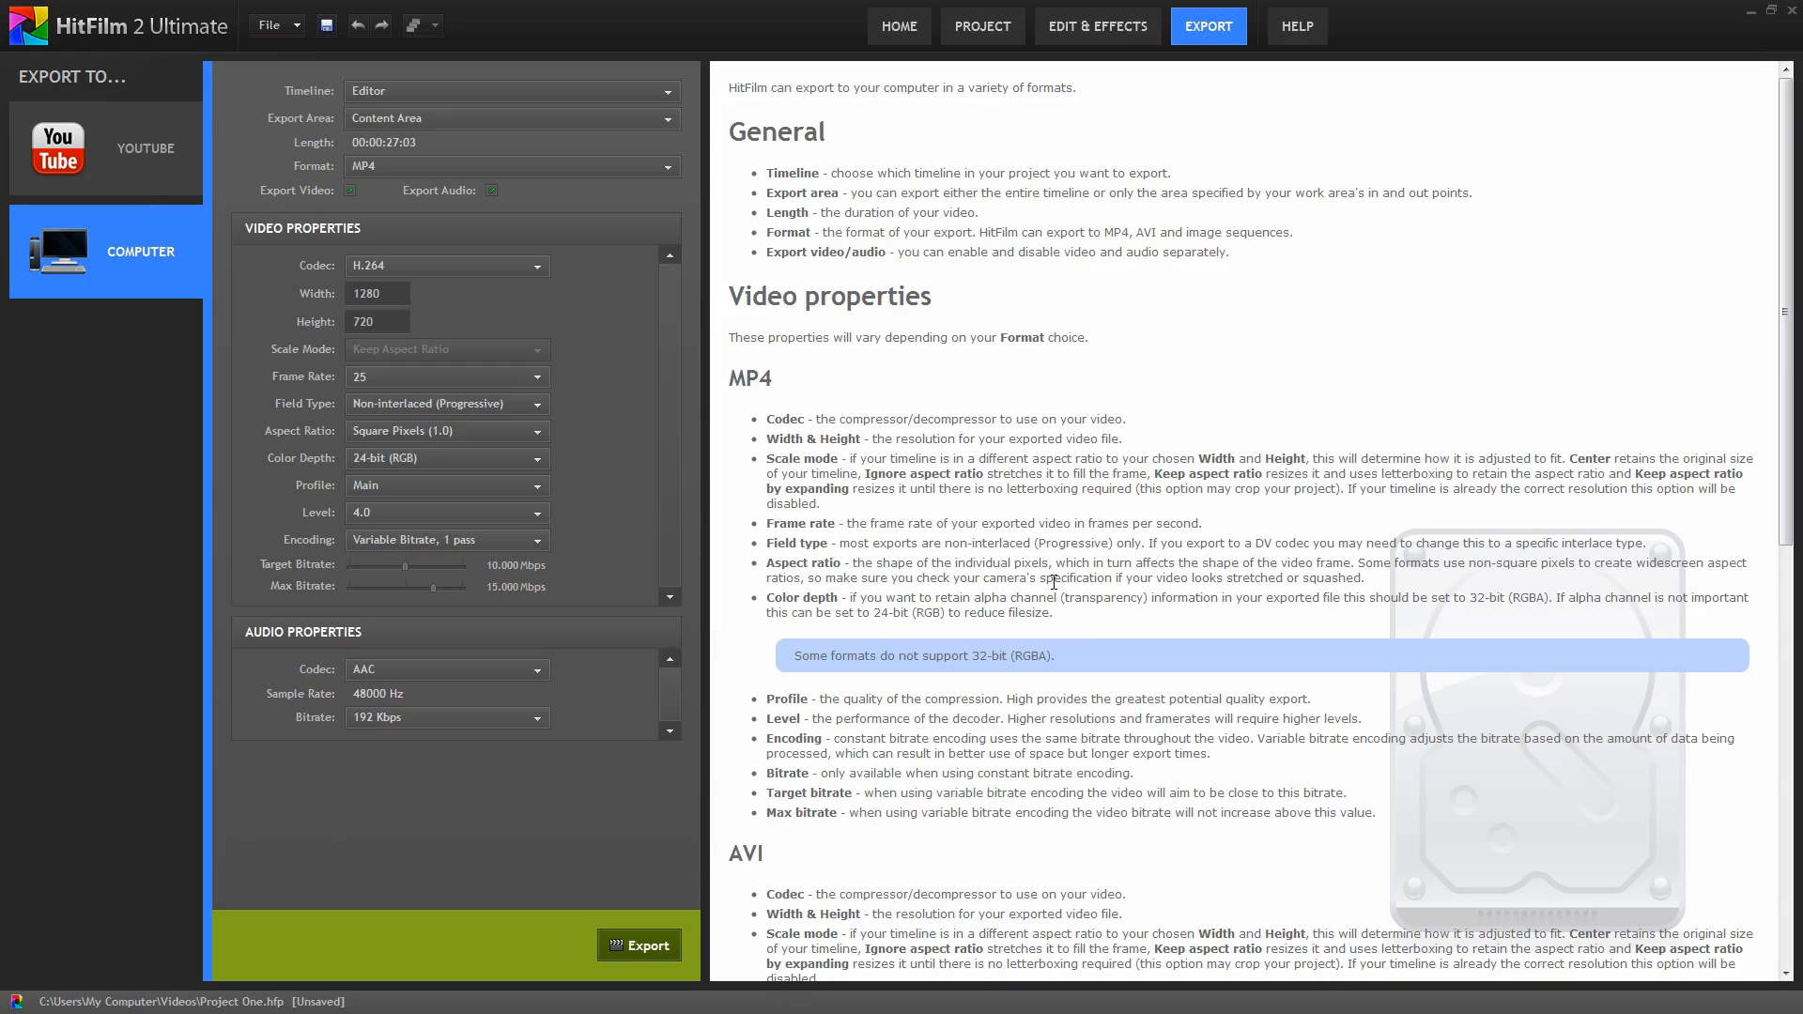